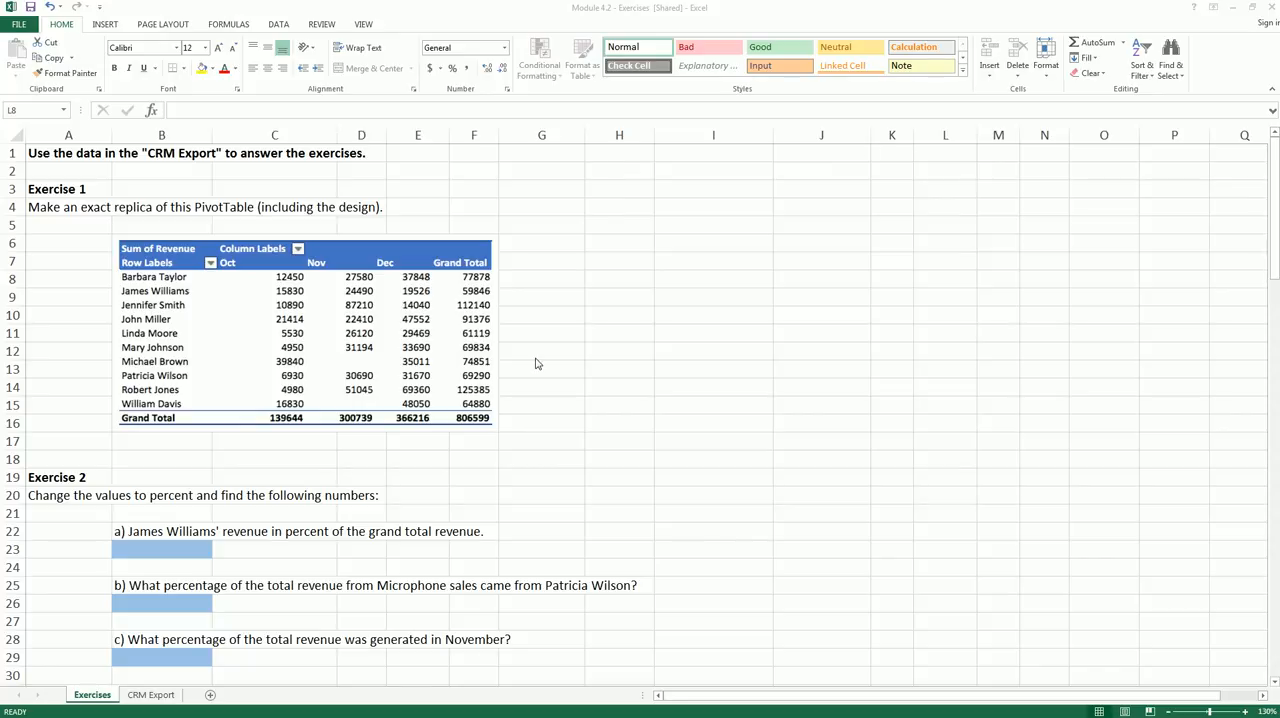
- Examine the column headings and records on the CRM Export sheet and the target PivotTable shown for Exercise 1
{"action": "left_click", "coordinate": [139, 695]}
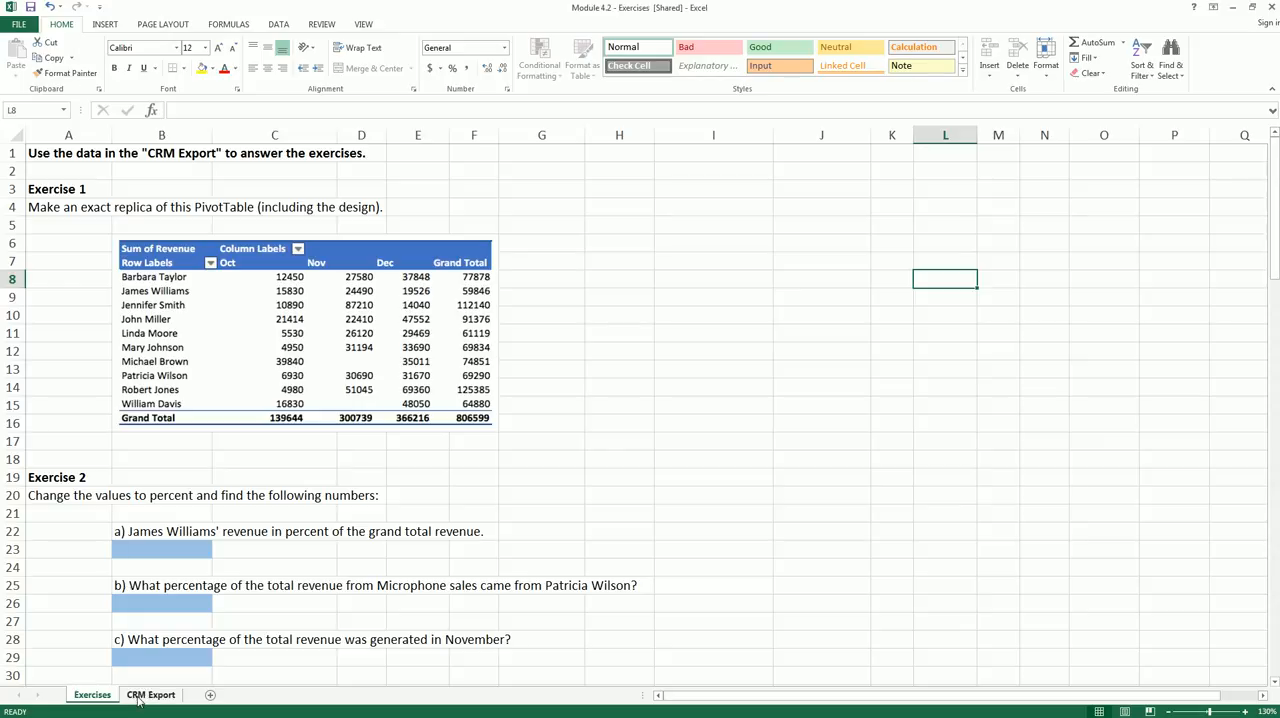
{"action": "left_click", "coordinate": [146, 695]}
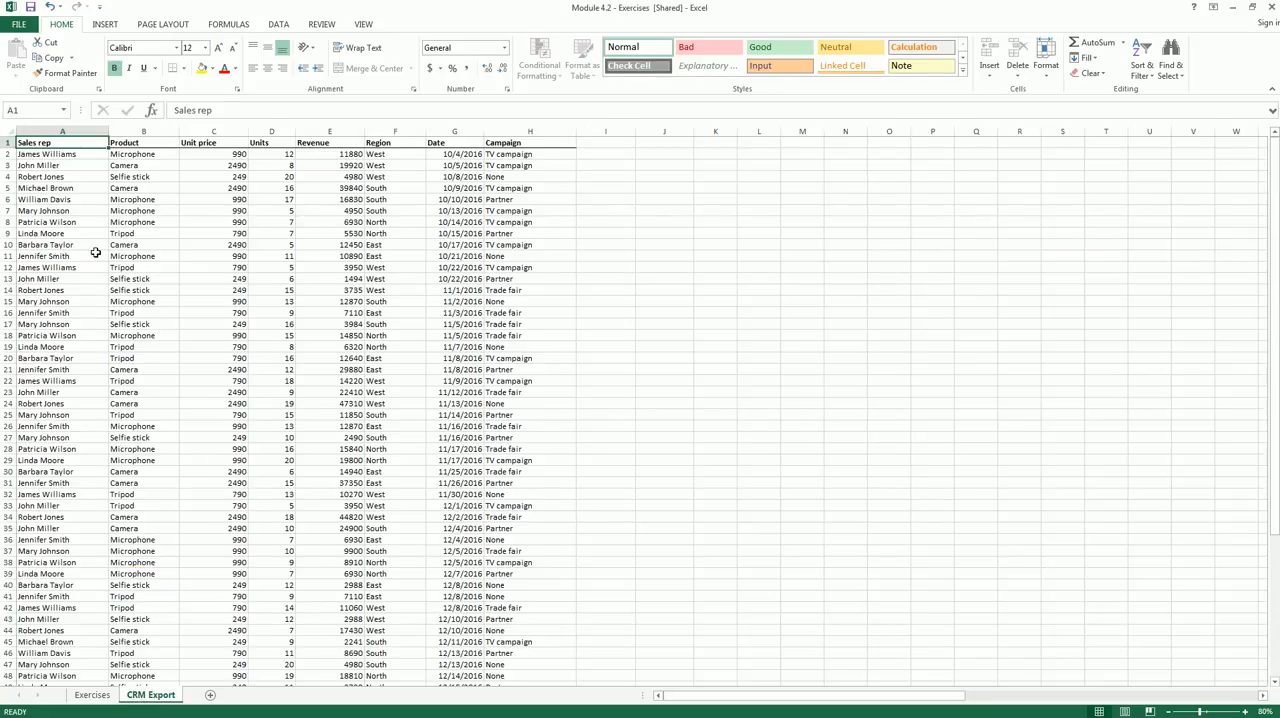
{"action": "scroll", "coordinate": [96, 253], "scroll_direction": "down", "scroll_amount": 12}
{"action": "scroll", "coordinate": [92, 264], "scroll_direction": "up", "scroll_amount": 8}
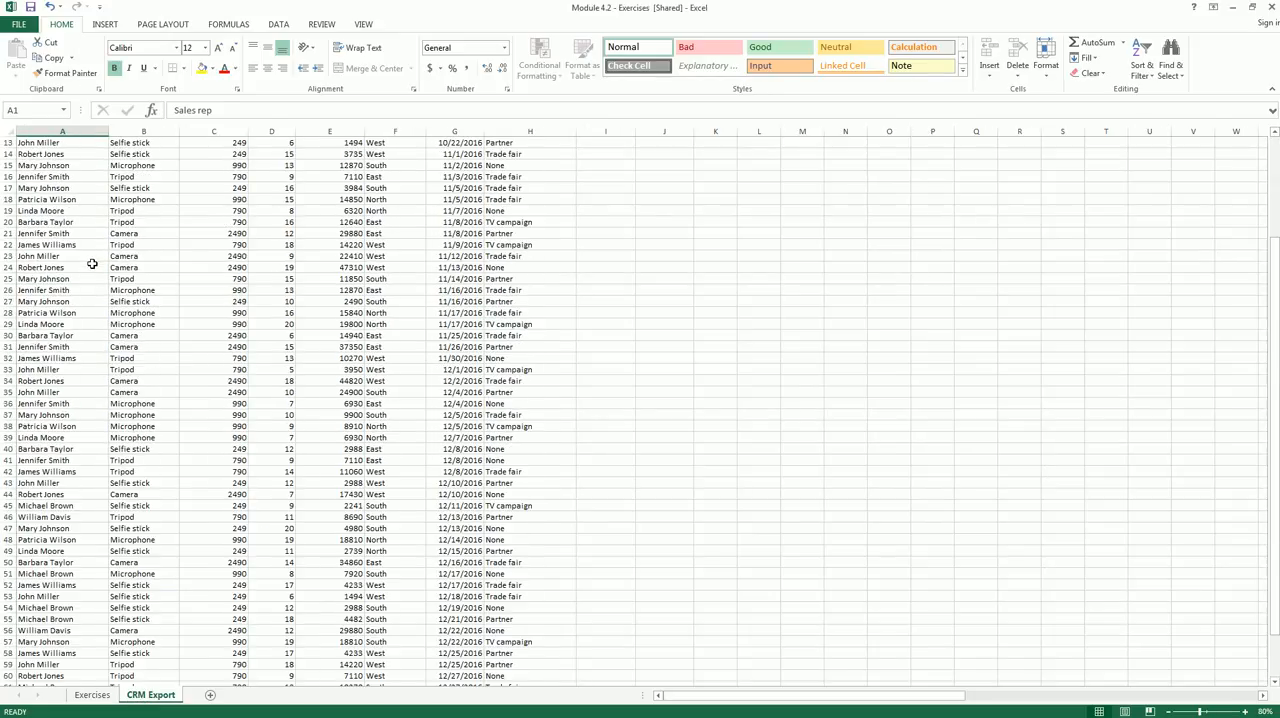
{"action": "scroll", "coordinate": [92, 264], "scroll_direction": "up", "scroll_amount": 4}
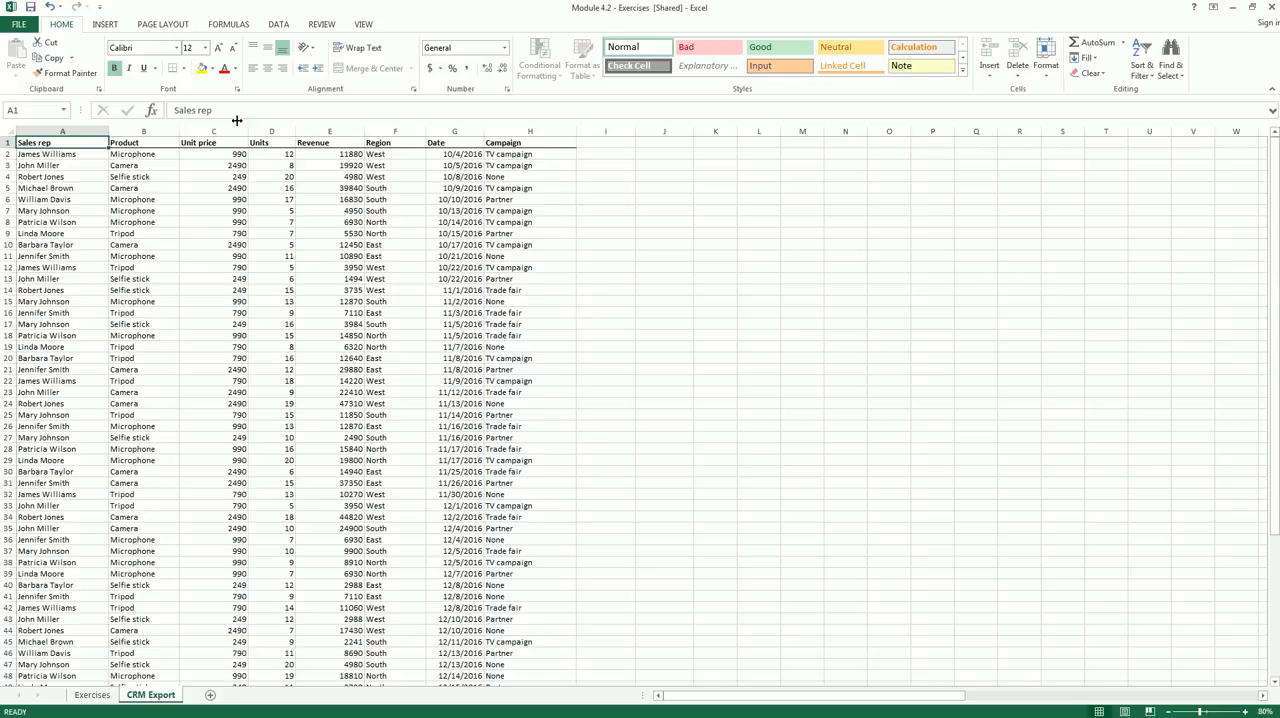
{"action": "left_click", "coordinate": [270, 143]}
{"action": "left_click", "coordinate": [335, 143]}
{"action": "left_click", "coordinate": [400, 143]}
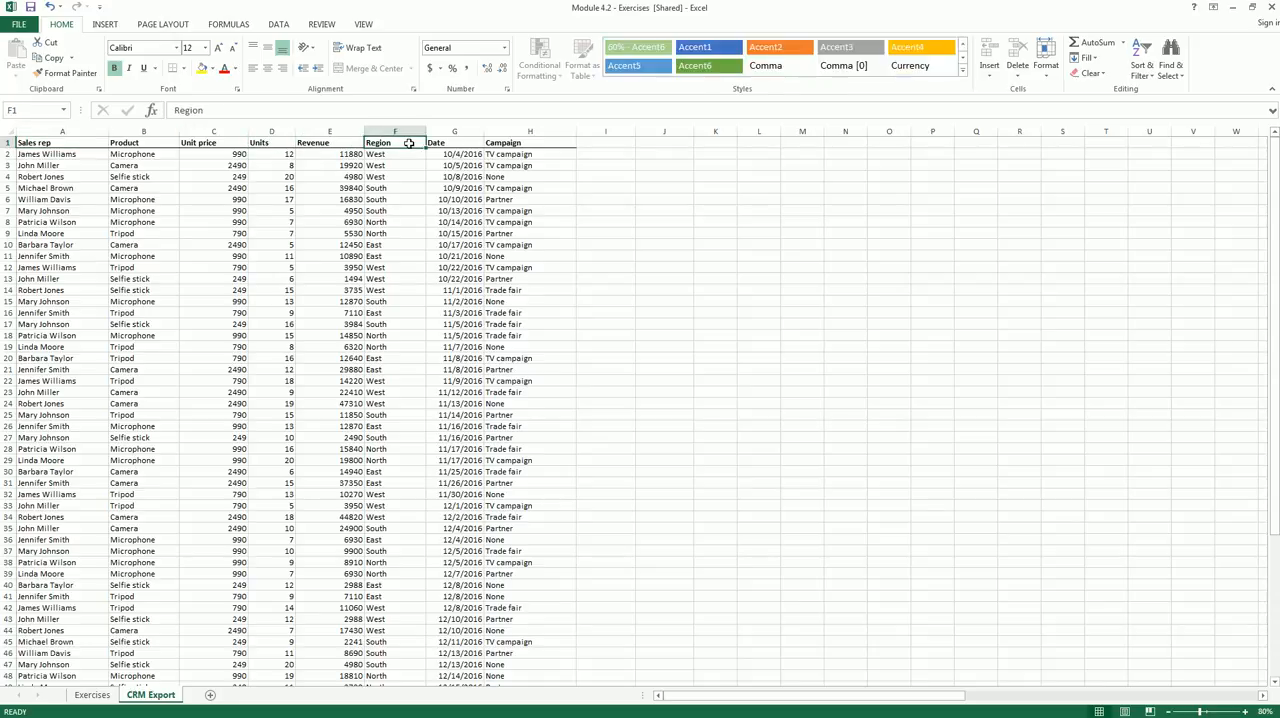
{"action": "left_click", "coordinate": [440, 143]}
{"action": "left_click", "coordinate": [526, 145]}
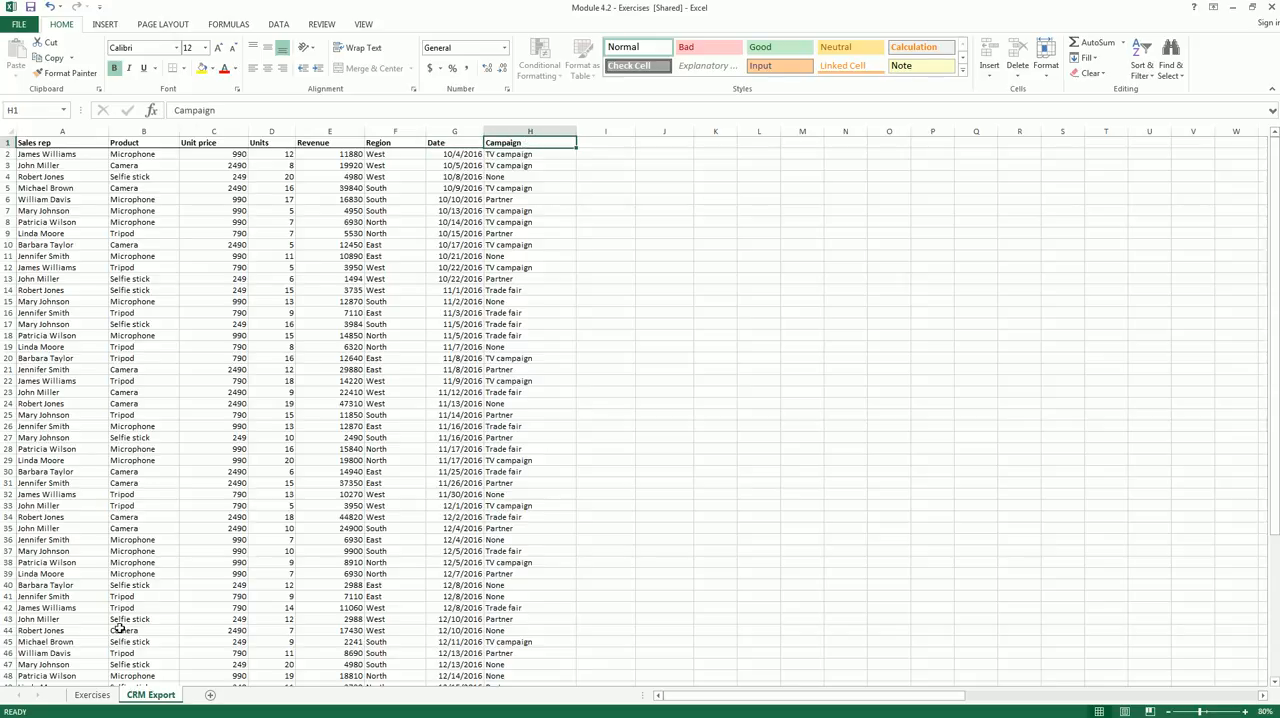
{"action": "left_click", "coordinate": [95, 695]}
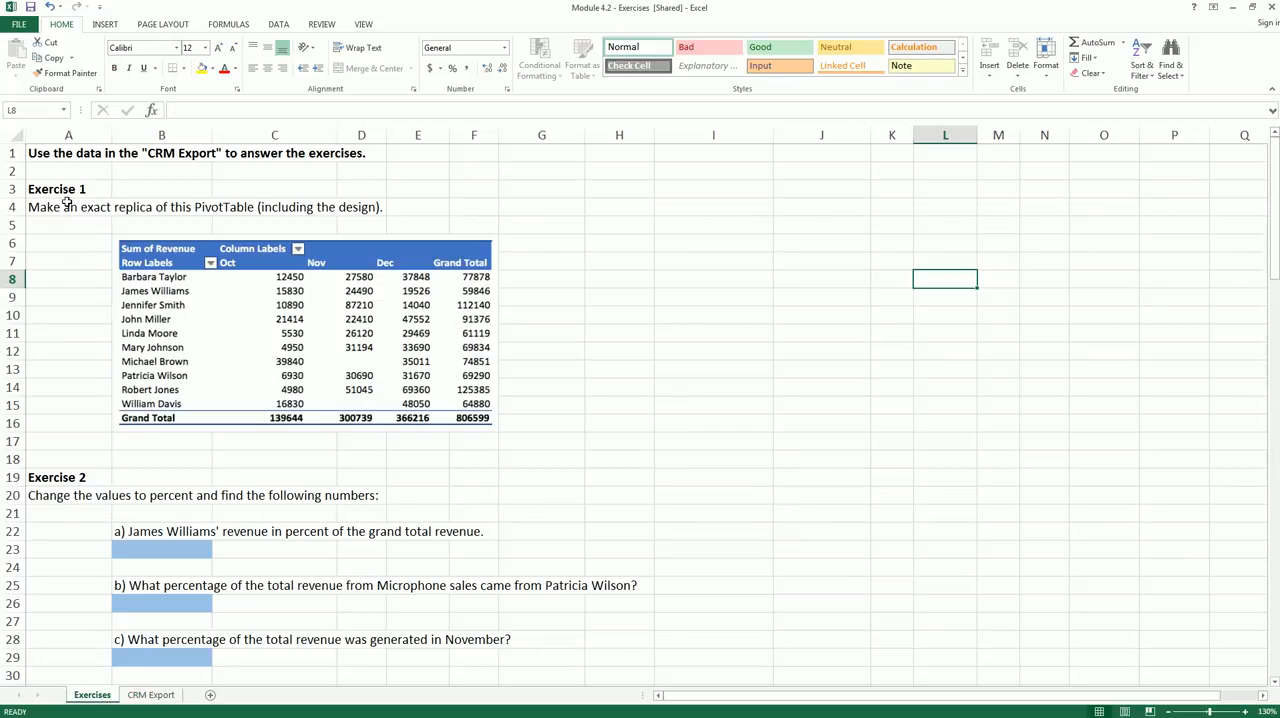
{"action": "left_click", "coordinate": [67, 204]}
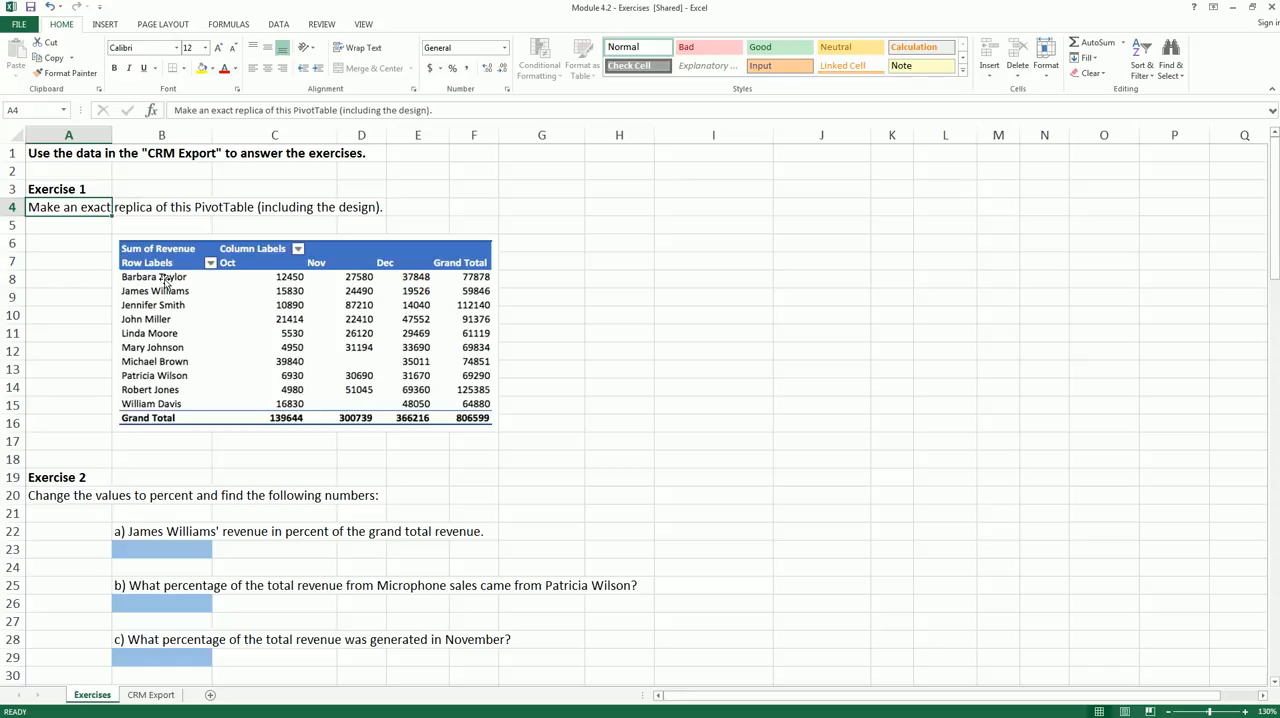
{"action": "left_click", "coordinate": [50, 334]}
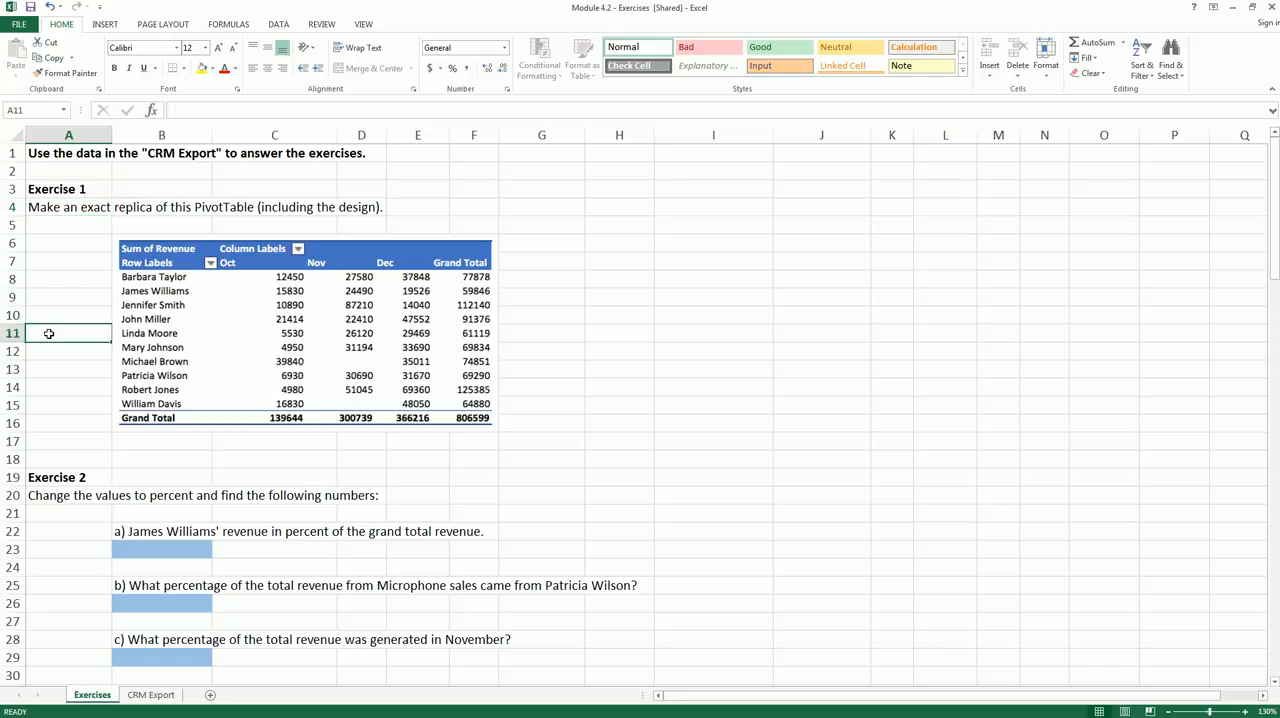
- Create a PivotTable from the CRM Export data range A1:H65, placed on the existing Exercises sheet at cell H3
{"action": "left_click", "coordinate": [150, 695]}
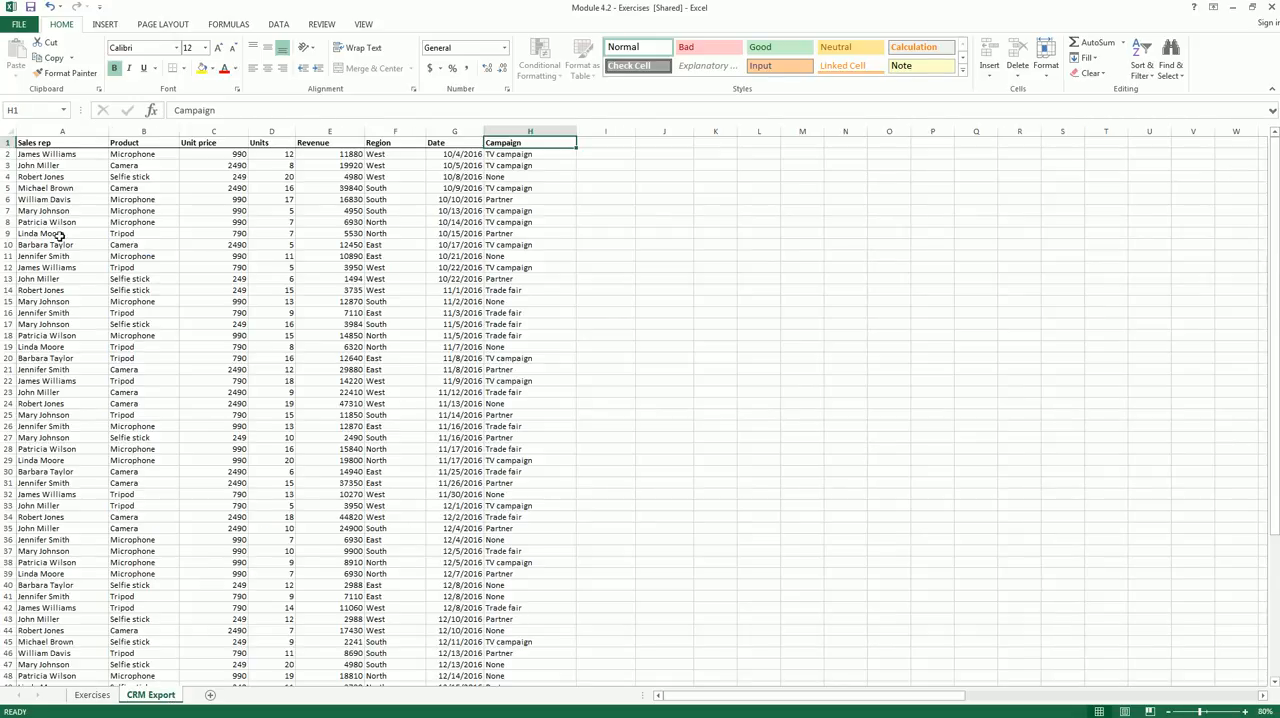
{"action": "left_click", "coordinate": [76, 143]}
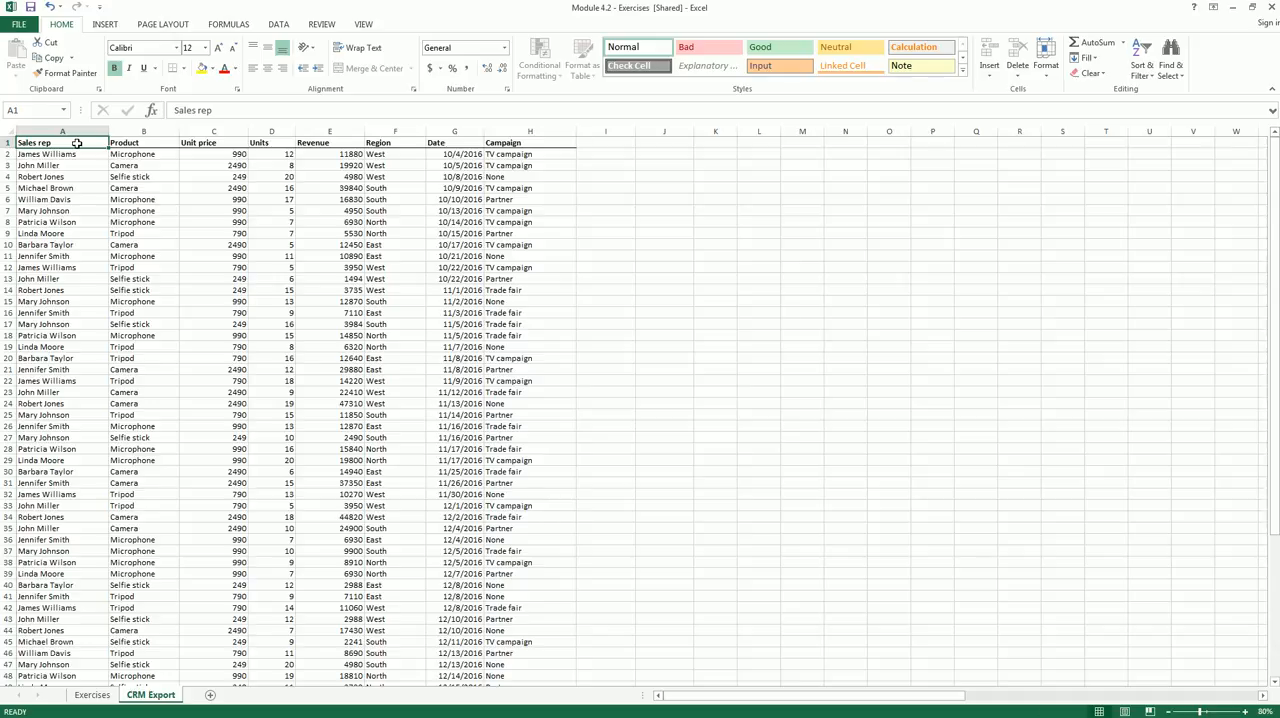
{"action": "key", "text": "ctrl+shift+Right"}
{"action": "key", "text": "ctrl+shift+Down"}
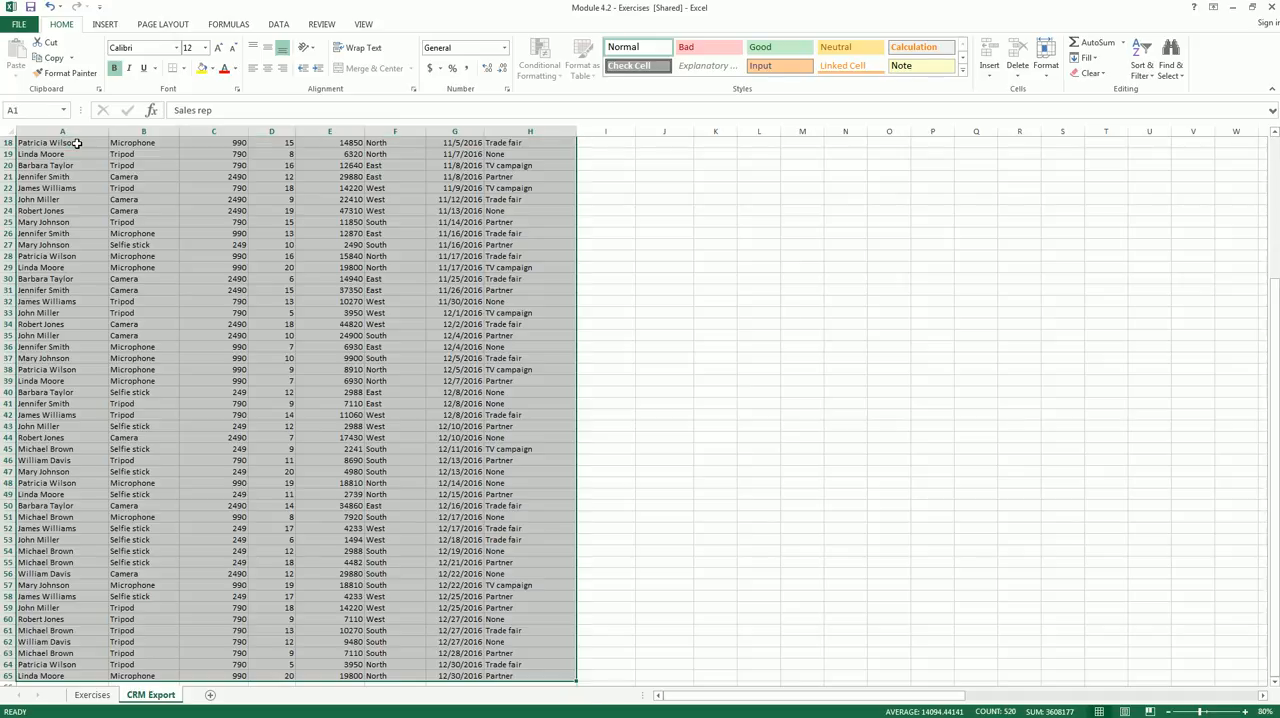
{"action": "scroll", "coordinate": [76, 143], "scroll_direction": "up", "scroll_amount": 6}
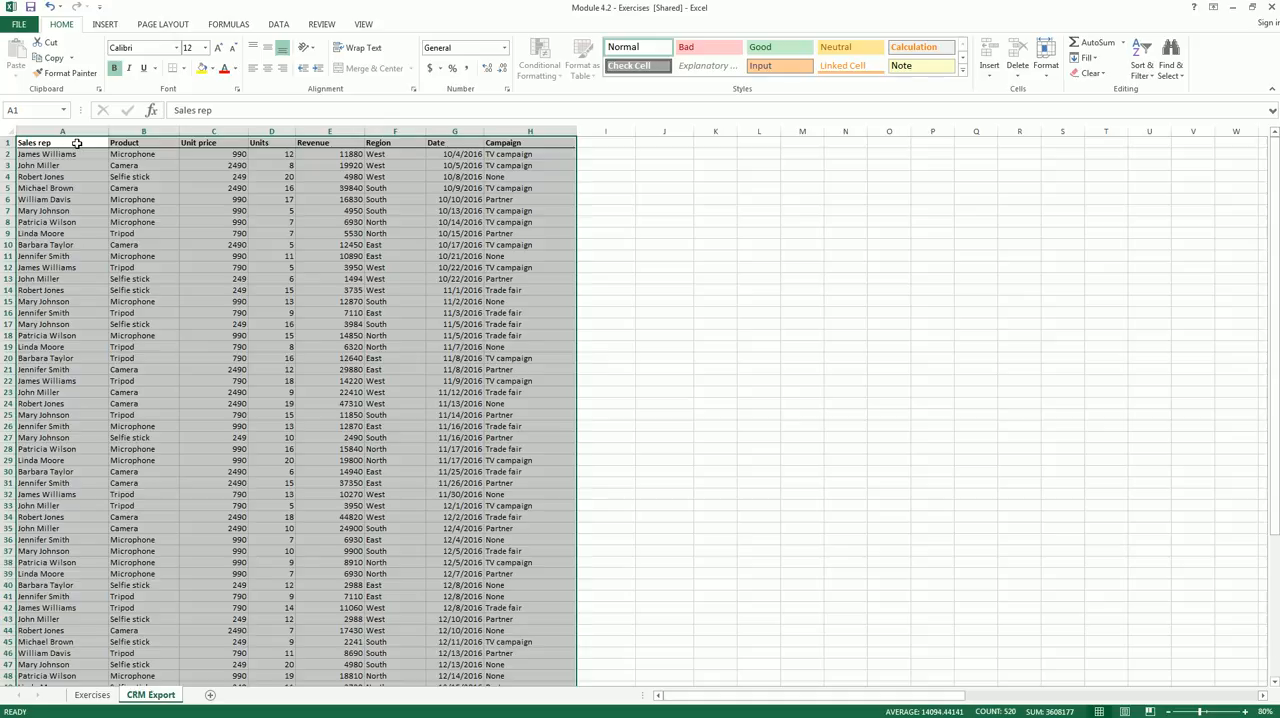
{"action": "left_click", "coordinate": [108, 26]}
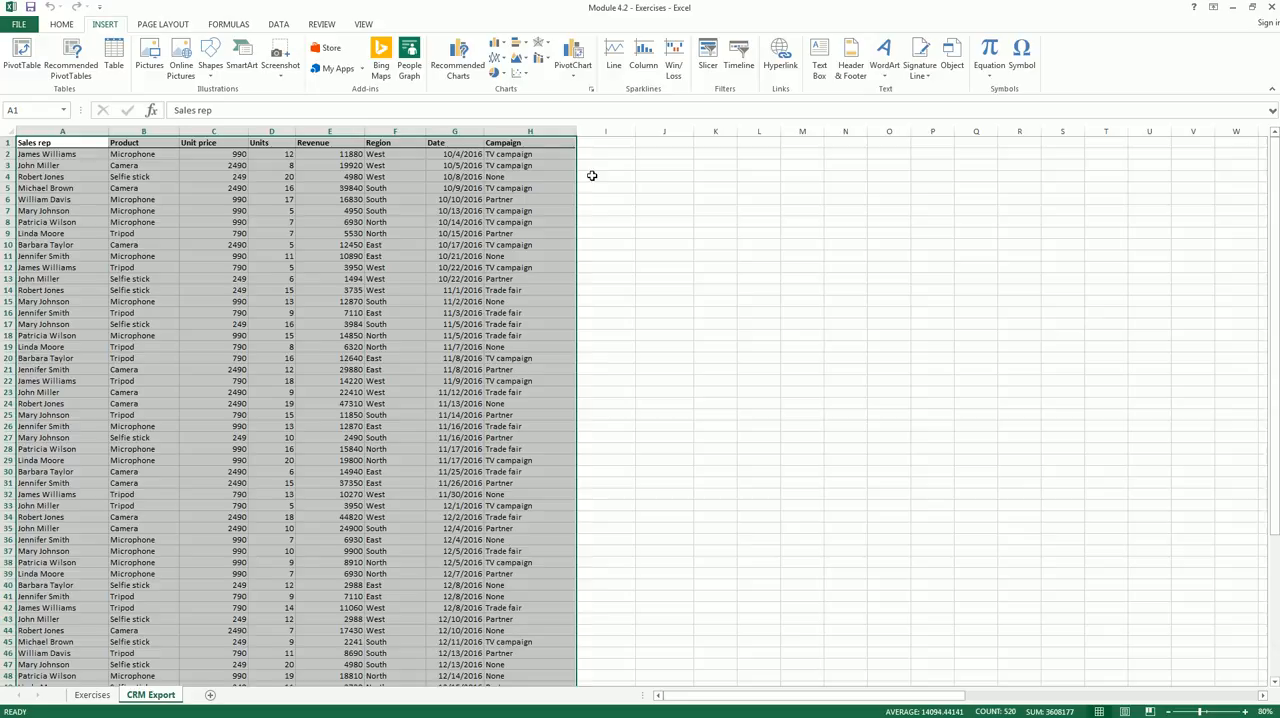
{"action": "left_click", "coordinate": [21, 57]}
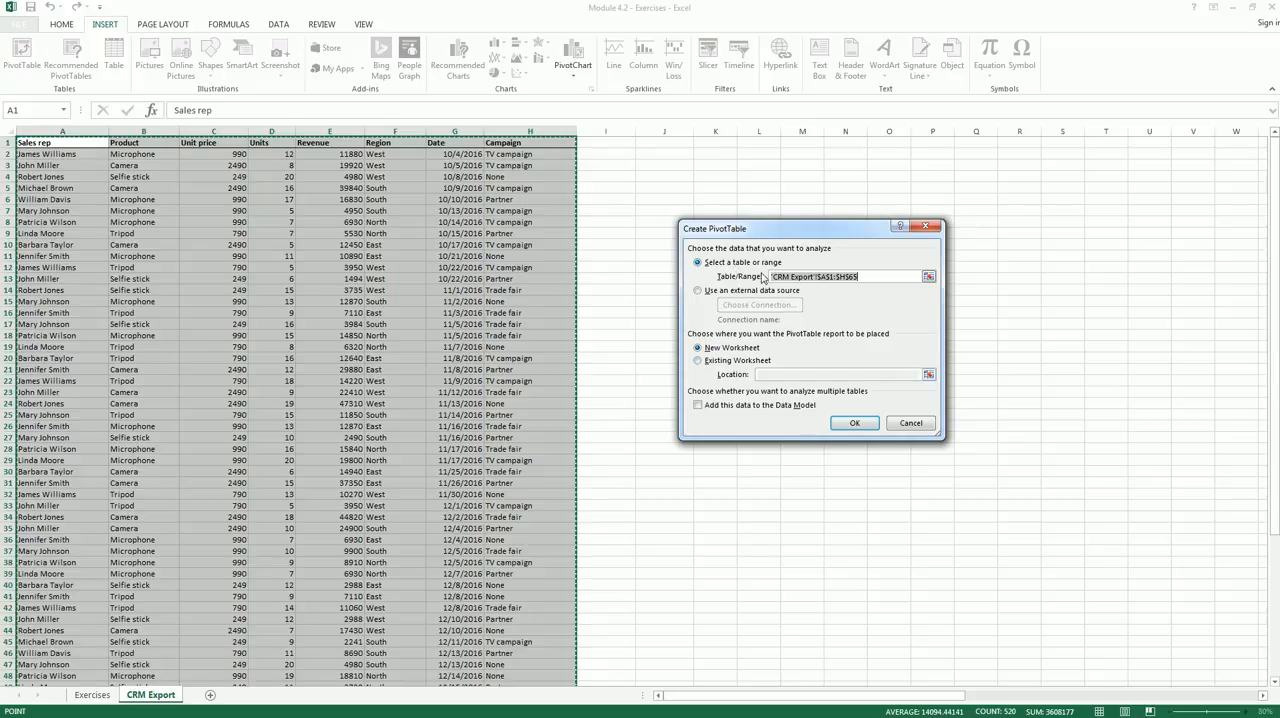
{"action": "left_click", "coordinate": [698, 361]}
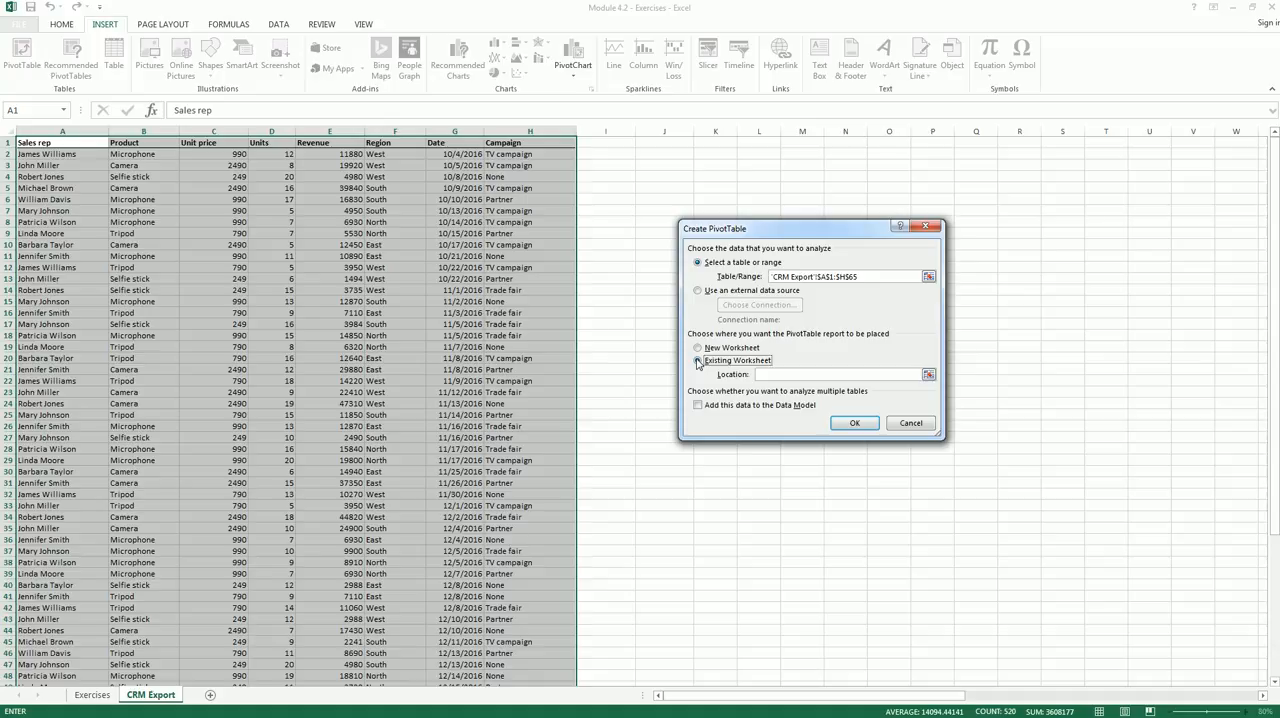
{"action": "left_click", "coordinate": [765, 375]}
{"action": "left_click", "coordinate": [92, 695]}
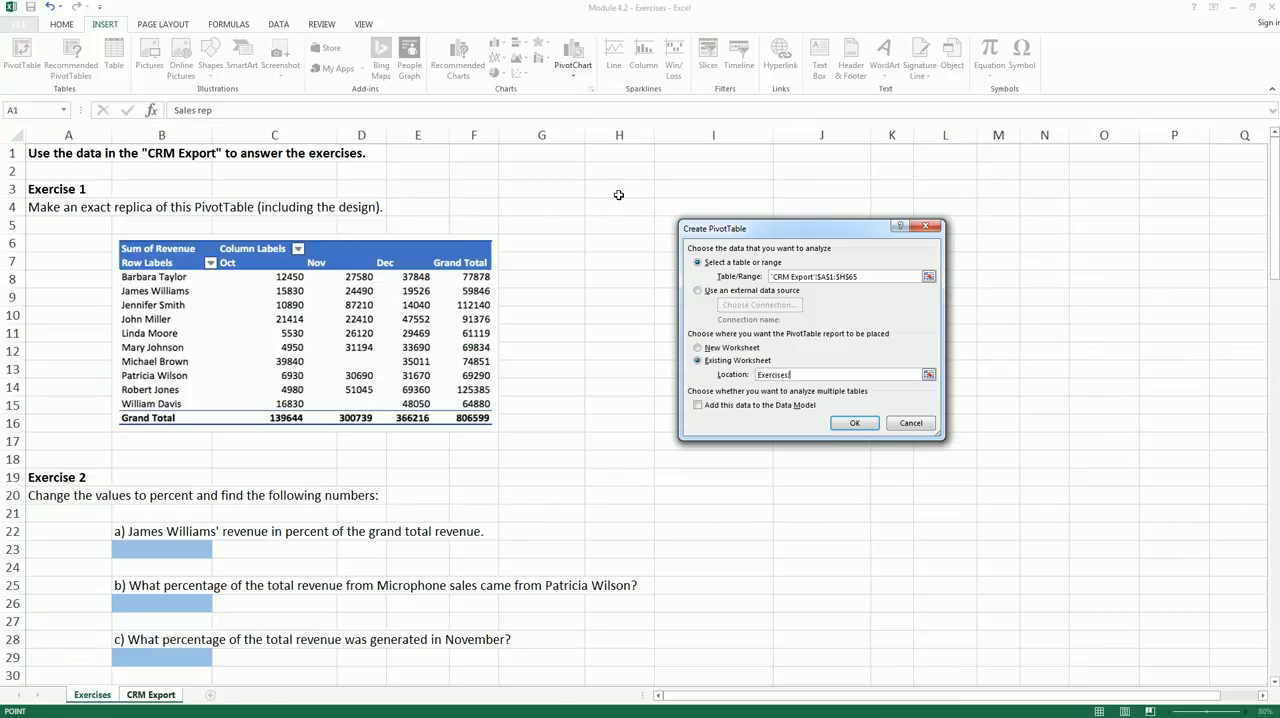
{"action": "left_click", "coordinate": [618, 193]}
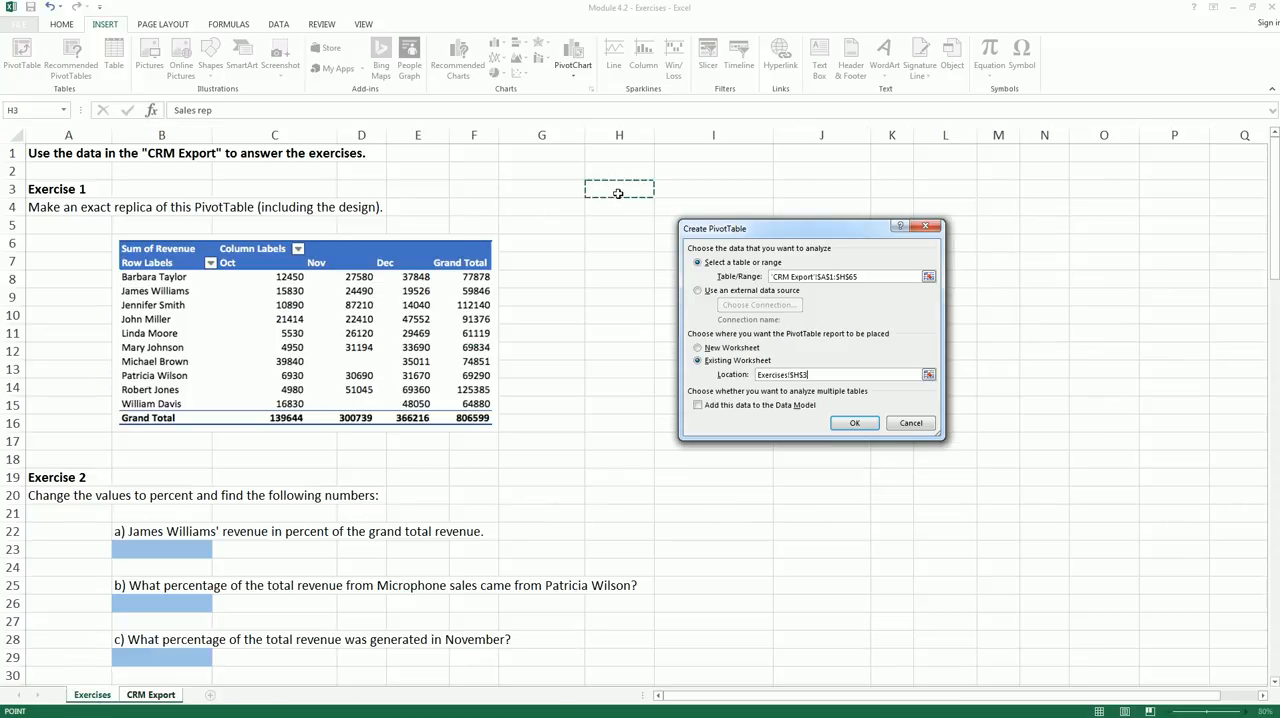
{"action": "left_click", "coordinate": [850, 424]}
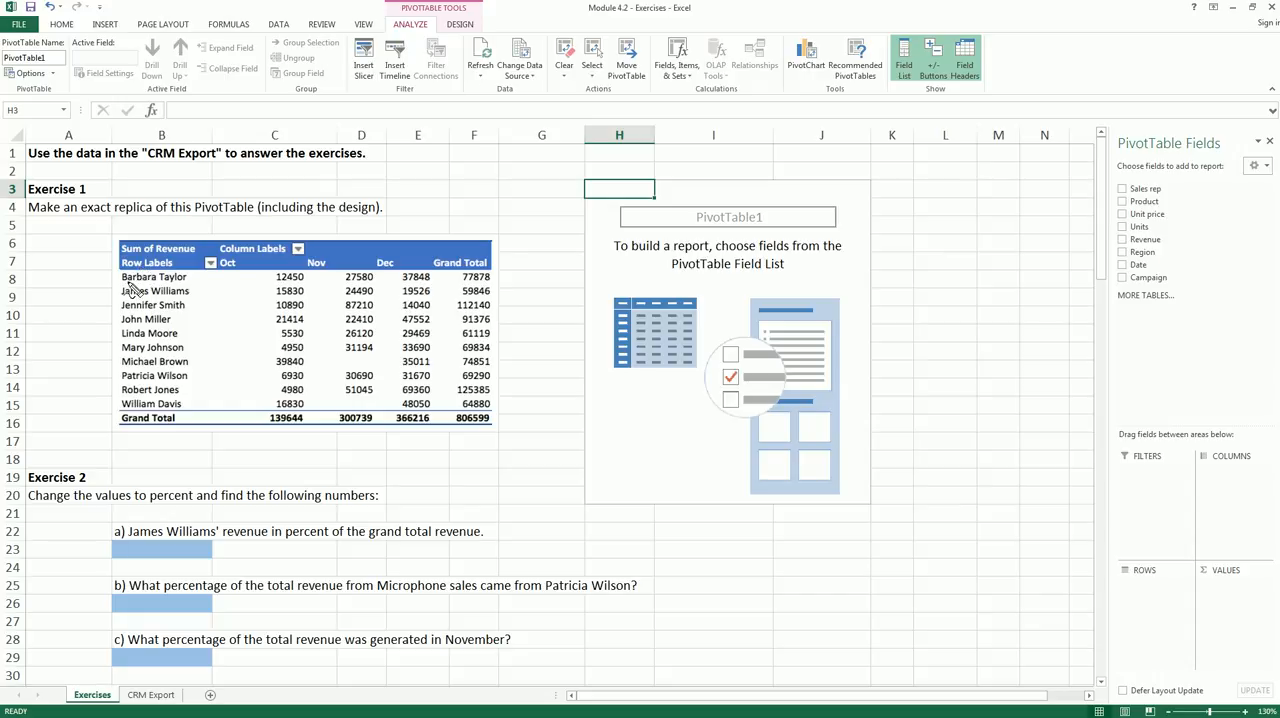
{"action": "mouse_move", "coordinate": [119, 269]}
{"action": "left_mouse_down"}
{"action": "mouse_move", "coordinate": [186, 270]}
{"action": "mouse_move", "coordinate": [206, 418]}
{"action": "mouse_move", "coordinate": [92, 360]}
{"action": "mouse_move", "coordinate": [120, 272]}
{"action": "left_mouse_up"}
{"action": "mouse_move", "coordinate": [222, 258]}
{"action": "left_mouse_down"}
{"action": "mouse_move", "coordinate": [370, 256]}
{"action": "mouse_move", "coordinate": [440, 275]}
{"action": "mouse_move", "coordinate": [276, 289]}
{"action": "mouse_move", "coordinate": [200, 264]}
{"action": "left_mouse_up"}
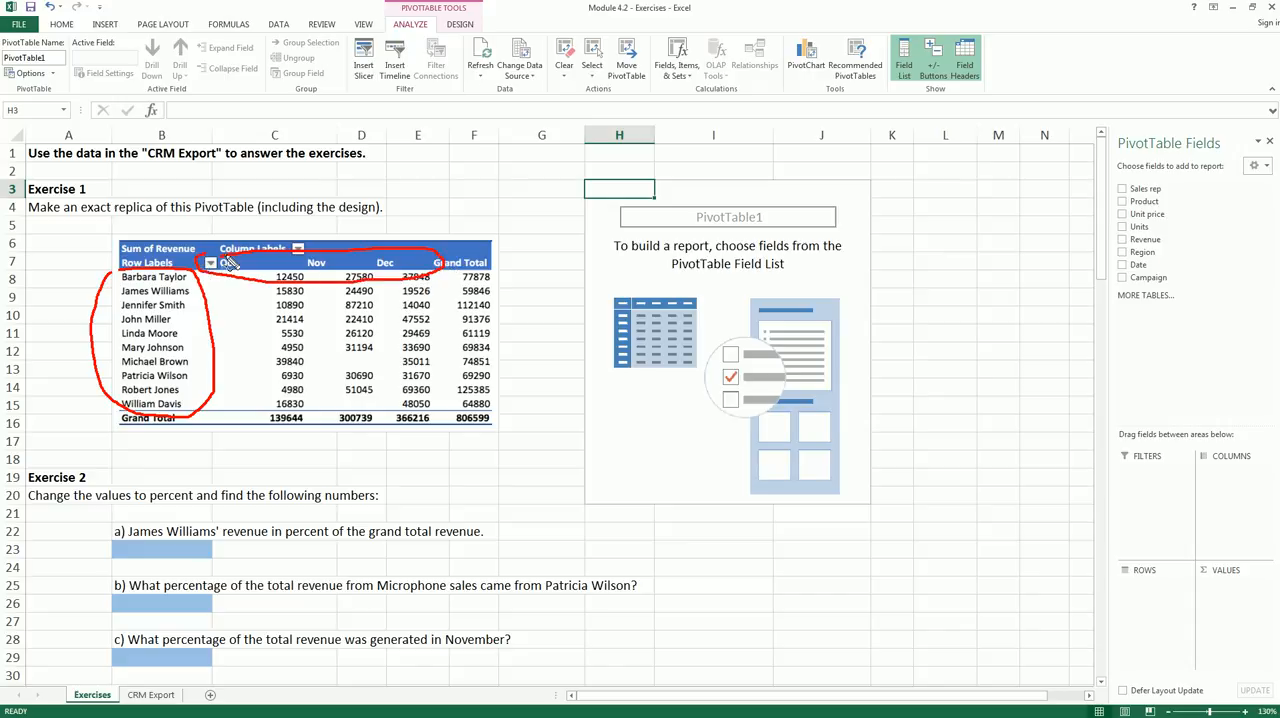
{"action": "key", "text": "Escape"}
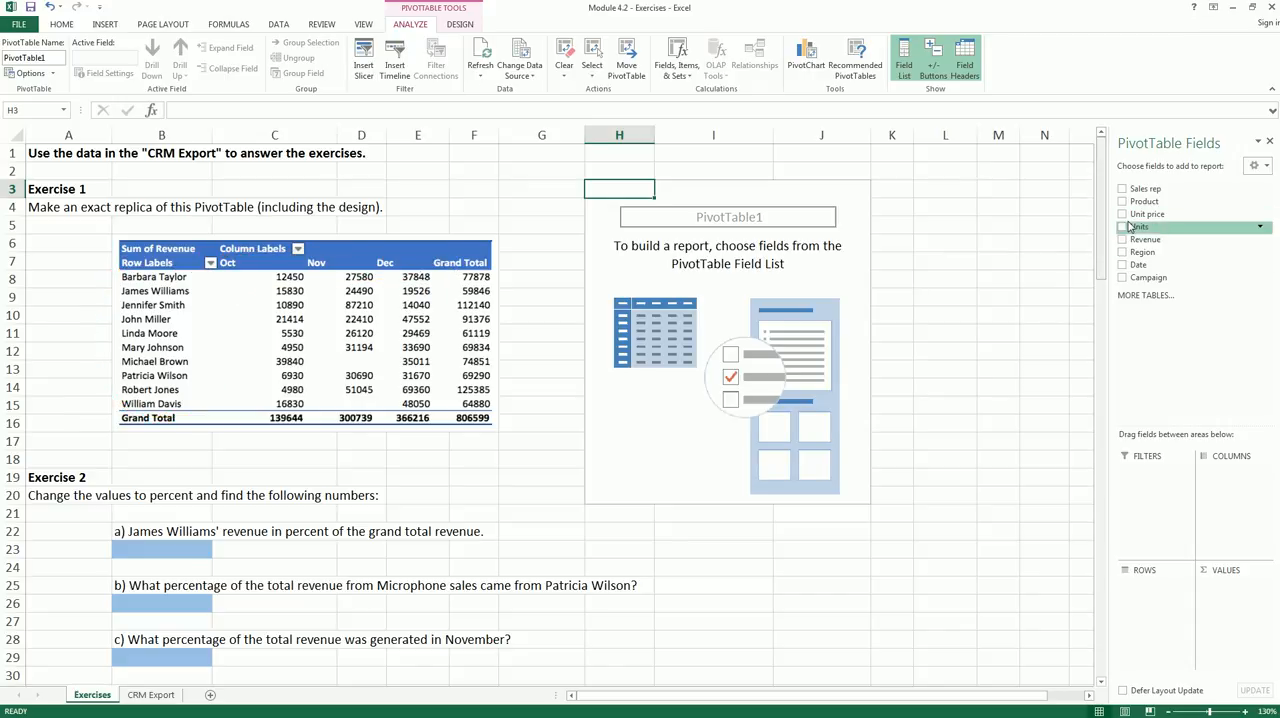
- Lay out the PivotTable with Sales rep as rows, Date as columns and the sum of Revenue as values
{"action": "left_click_drag", "start_coordinate": [1148, 190], "coordinate": [1150, 605]}
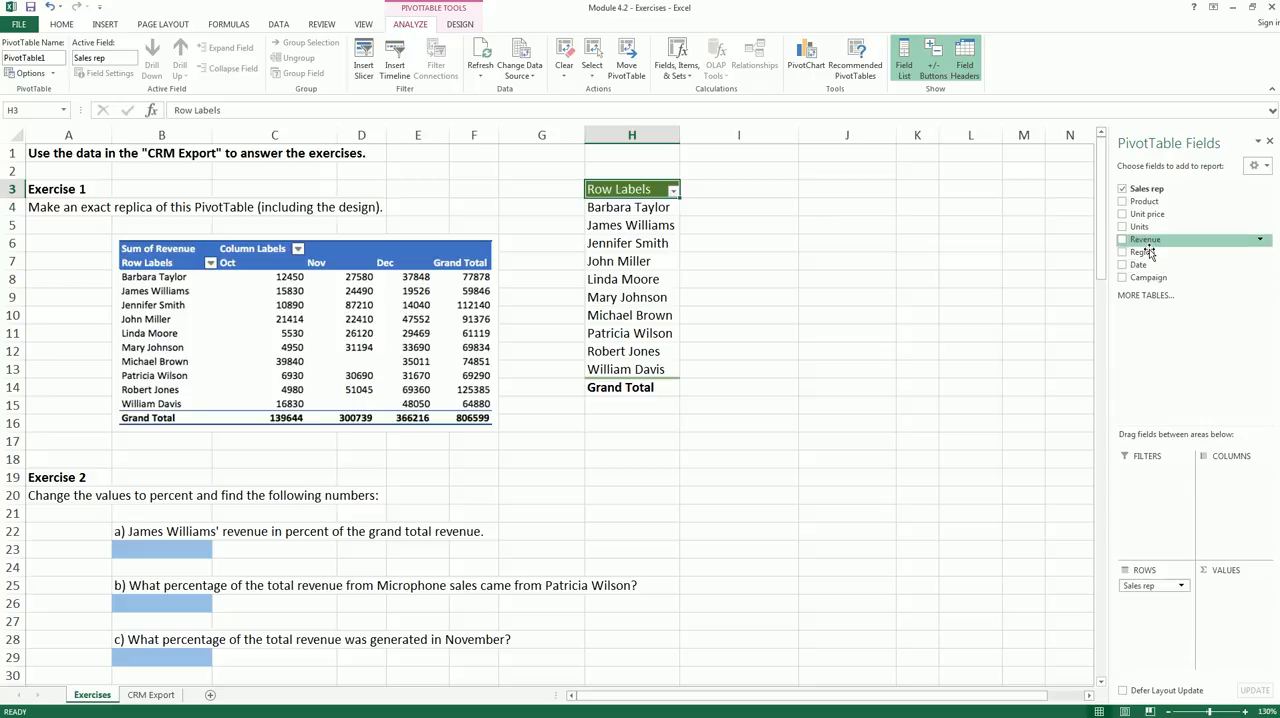
{"action": "left_click_drag", "start_coordinate": [1145, 254], "coordinate": [1226, 472]}
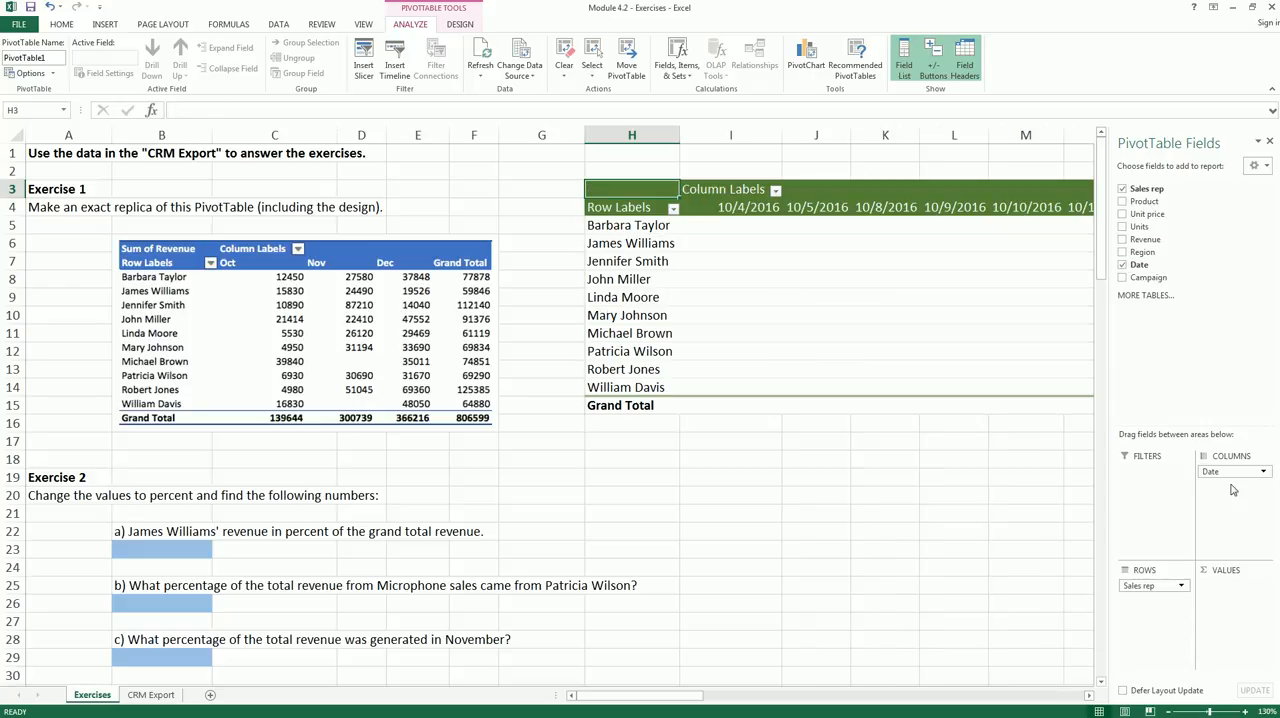
{"action": "left_click", "coordinate": [769, 207]}
{"action": "left_click", "coordinate": [830, 207]}
{"action": "left_click", "coordinate": [881, 207]}
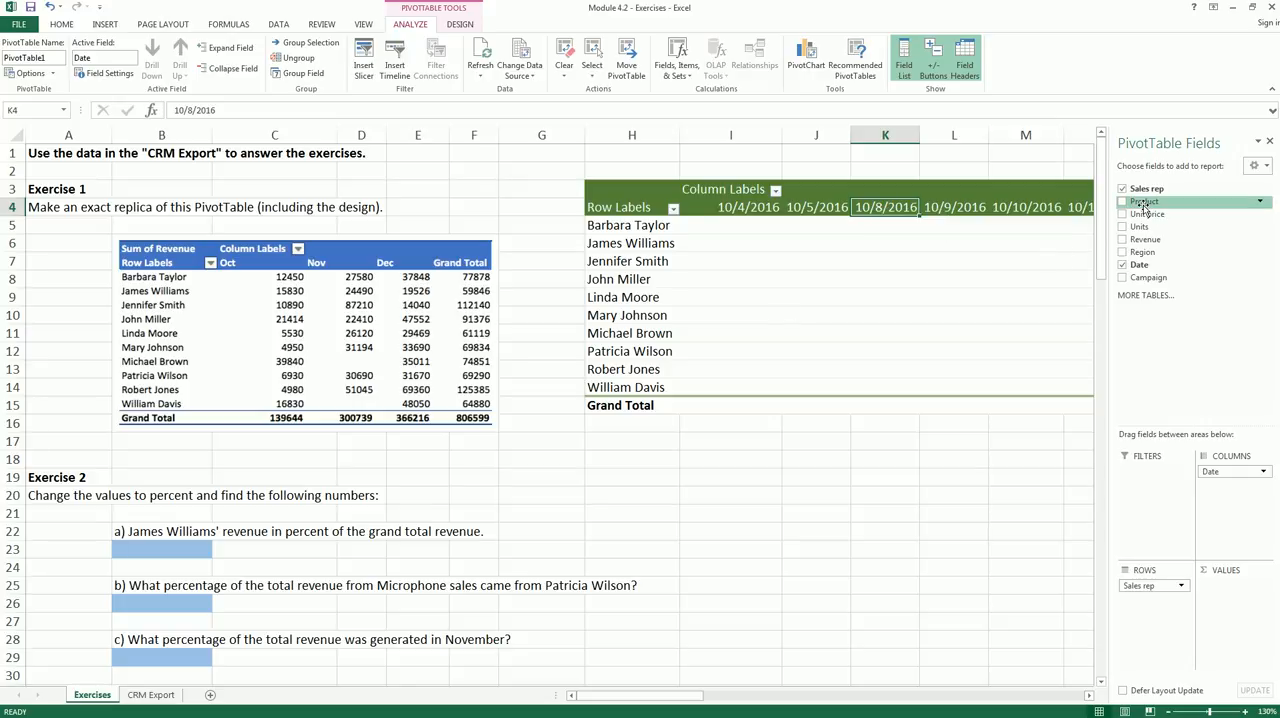
{"action": "left_click_drag", "start_coordinate": [1140, 240], "coordinate": [1233, 597]}
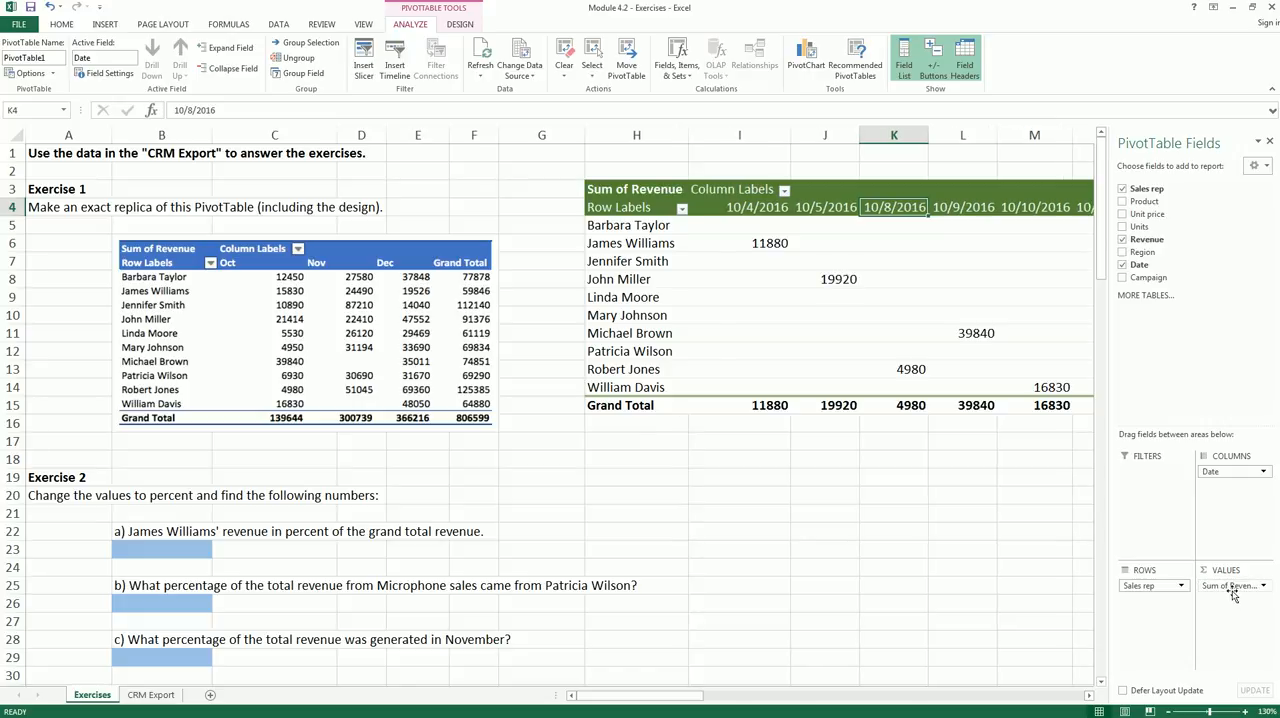
- Group the PivotTable's date columns by Months and widen worksheet columns I through L to an equal width
{"action": "right_click", "coordinate": [773, 207]}
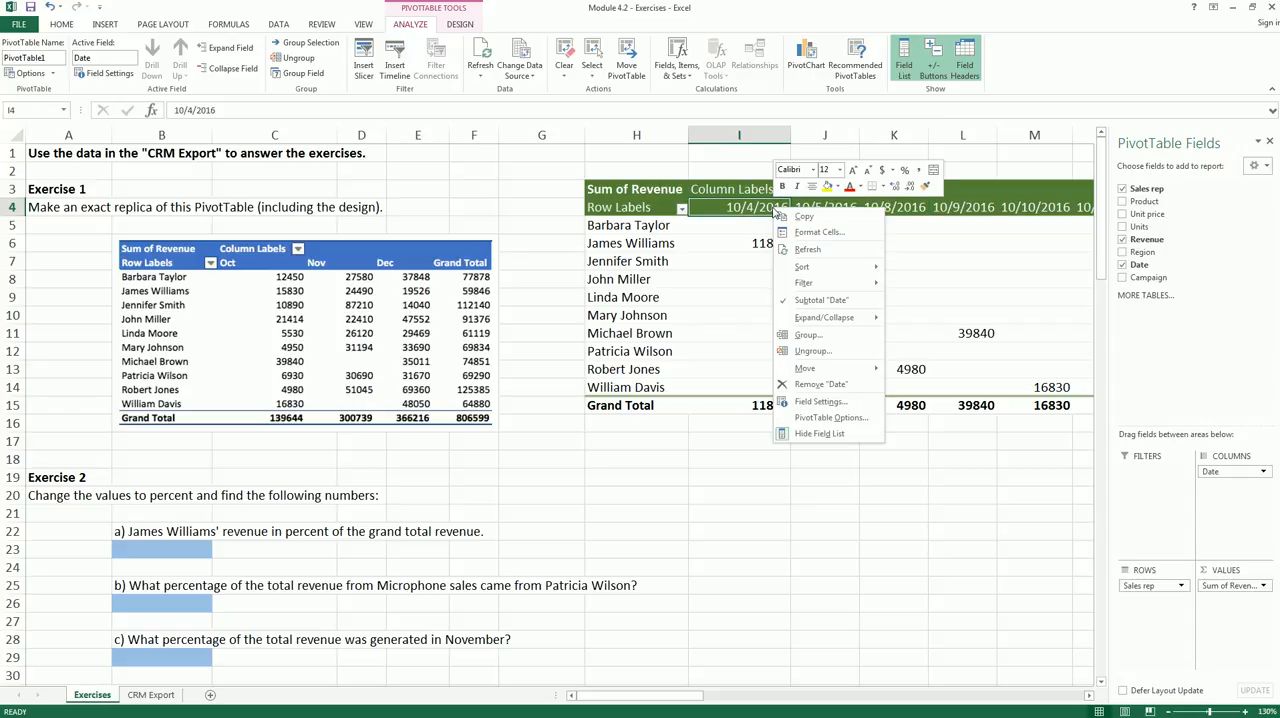
{"action": "left_click", "coordinate": [807, 335]}
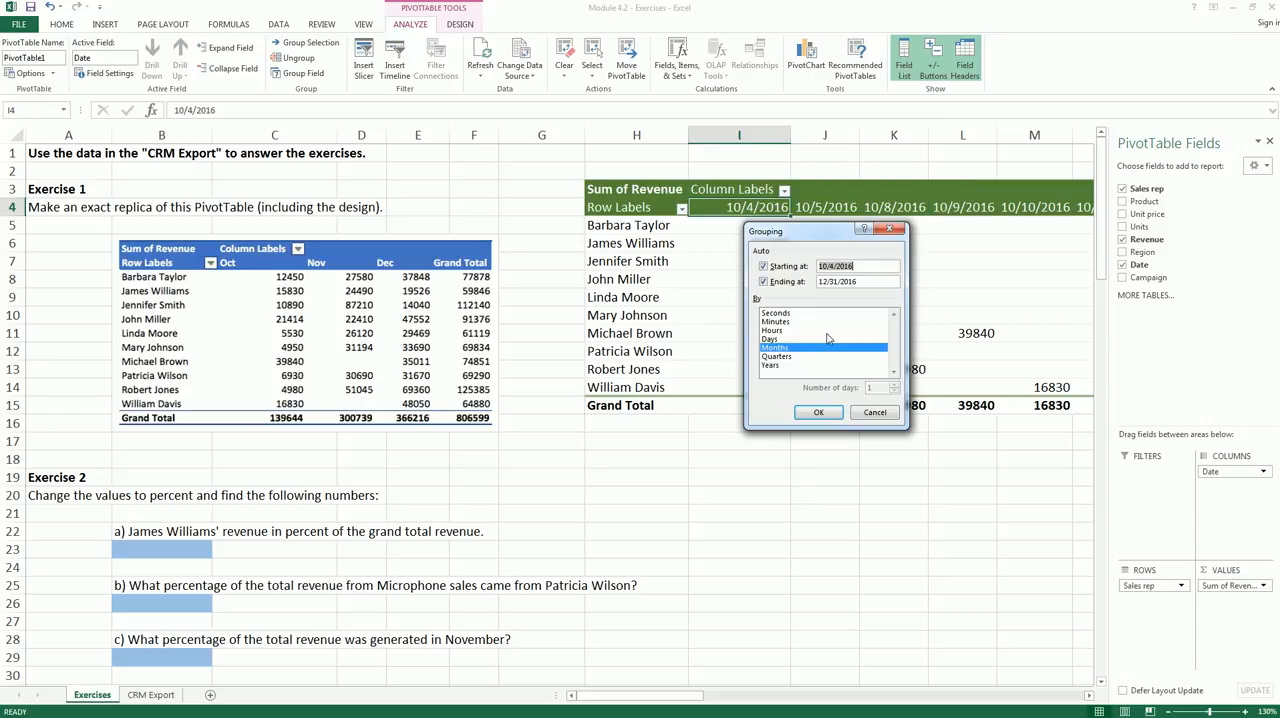
{"action": "left_click", "coordinate": [818, 412]}
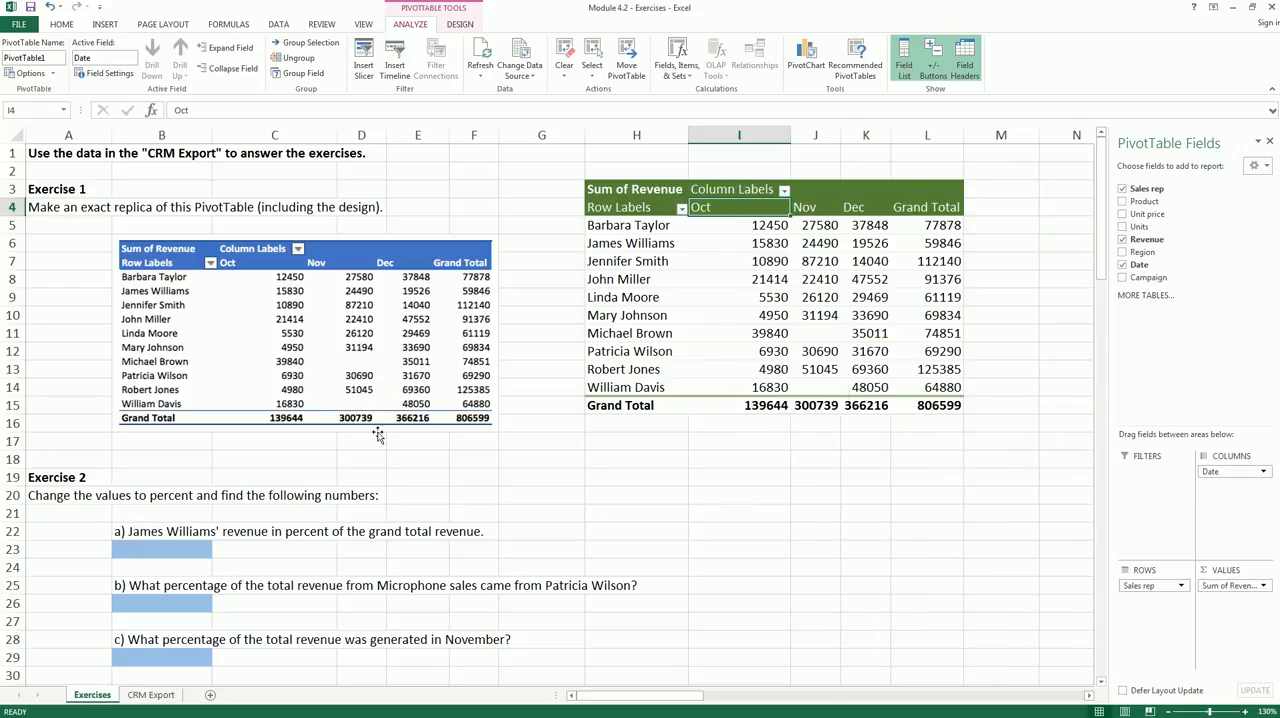
{"action": "left_click_drag", "start_coordinate": [745, 135], "coordinate": [909, 135]}
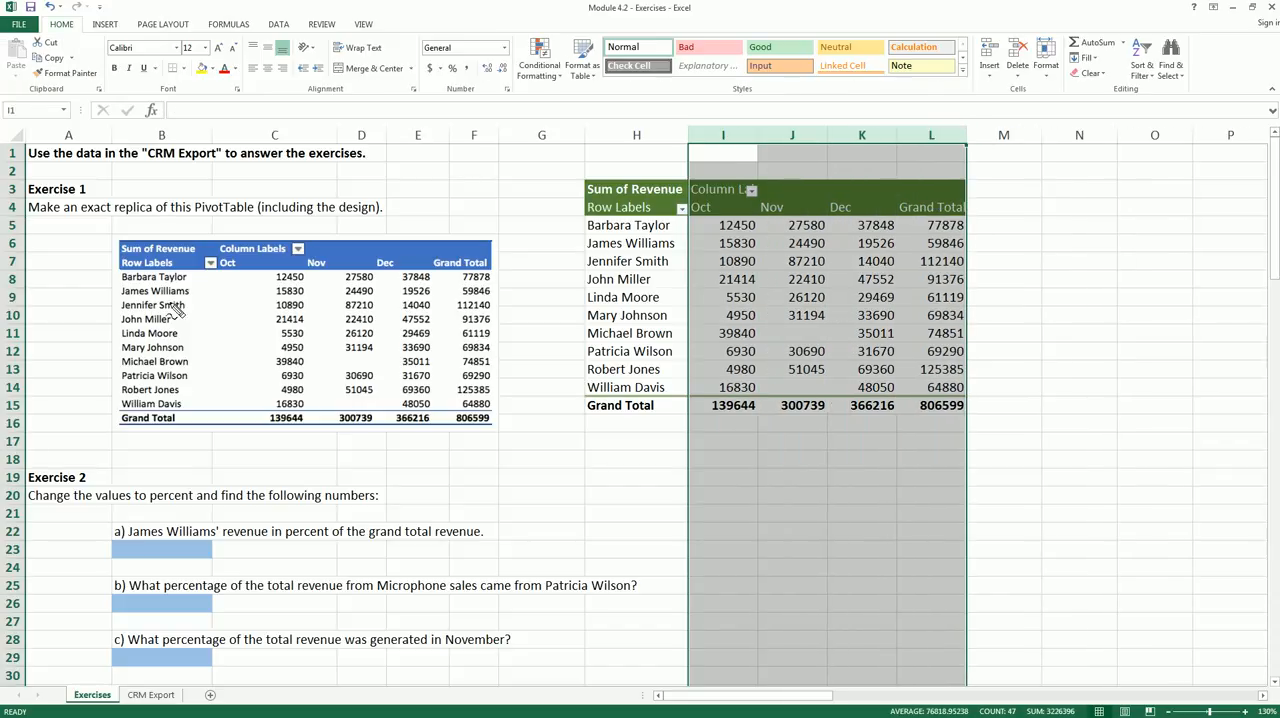
- Compare the PivotTable's row labels, monthly revenue values and grand totals with the Exercise 1 reference picture
{"action": "mouse_move", "coordinate": [118, 272]}
{"action": "left_mouse_down"}
{"action": "mouse_move", "coordinate": [304, 221]}
{"action": "mouse_move", "coordinate": [516, 280]}
{"action": "mouse_move", "coordinate": [248, 442]}
{"action": "mouse_move", "coordinate": [155, 262]}
{"action": "left_mouse_up"}
{"action": "key", "text": "Escape"}
{"action": "left_click_drag", "start_coordinate": [277, 283], "coordinate": [308, 284]}
{"action": "left_click_drag", "start_coordinate": [720, 233], "coordinate": [762, 236]}
{"action": "left_click_drag", "start_coordinate": [585, 419], "coordinate": [645, 419]}
{"action": "left_click_drag", "start_coordinate": [437, 267], "coordinate": [486, 266]}
{"action": "left_click_drag", "start_coordinate": [916, 216], "coordinate": [962, 213]}
{"action": "key", "text": "Escape"}
- Apply the blue PivotTable style that matches the header and total lines of the Exercise 1 reference table
{"action": "left_click", "coordinate": [716, 361]}
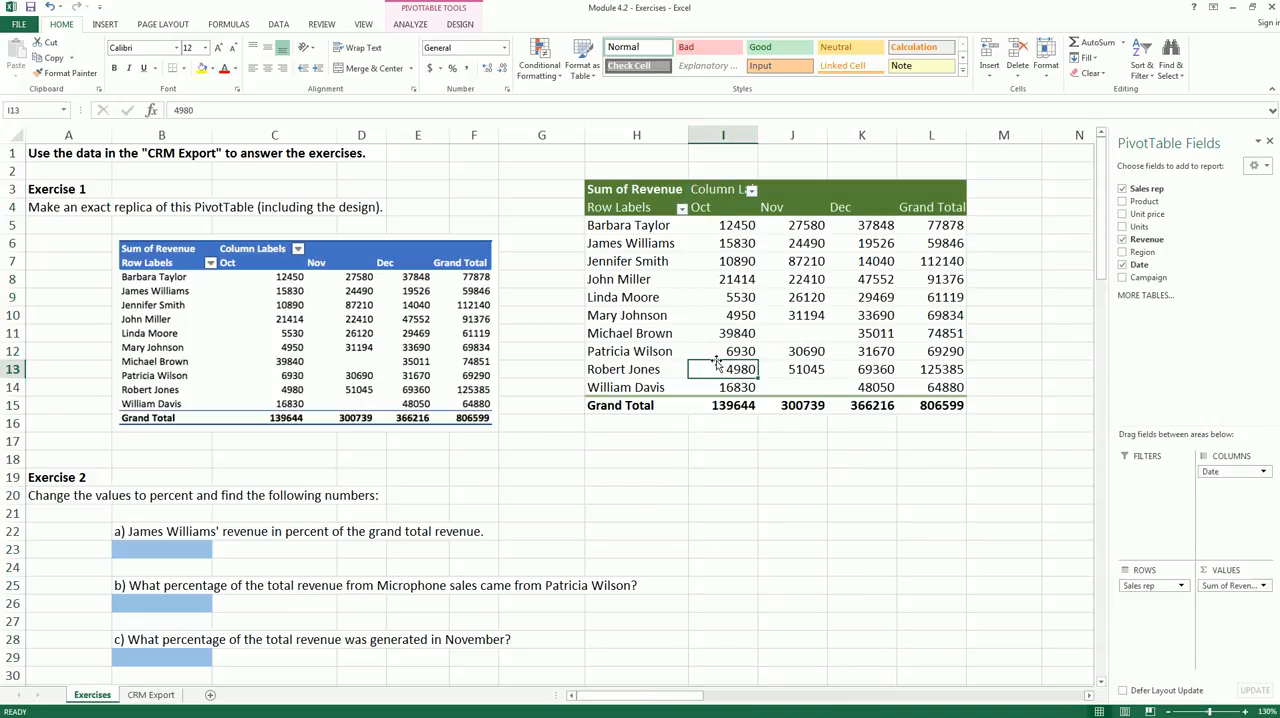
{"action": "left_click", "coordinate": [741, 282]}
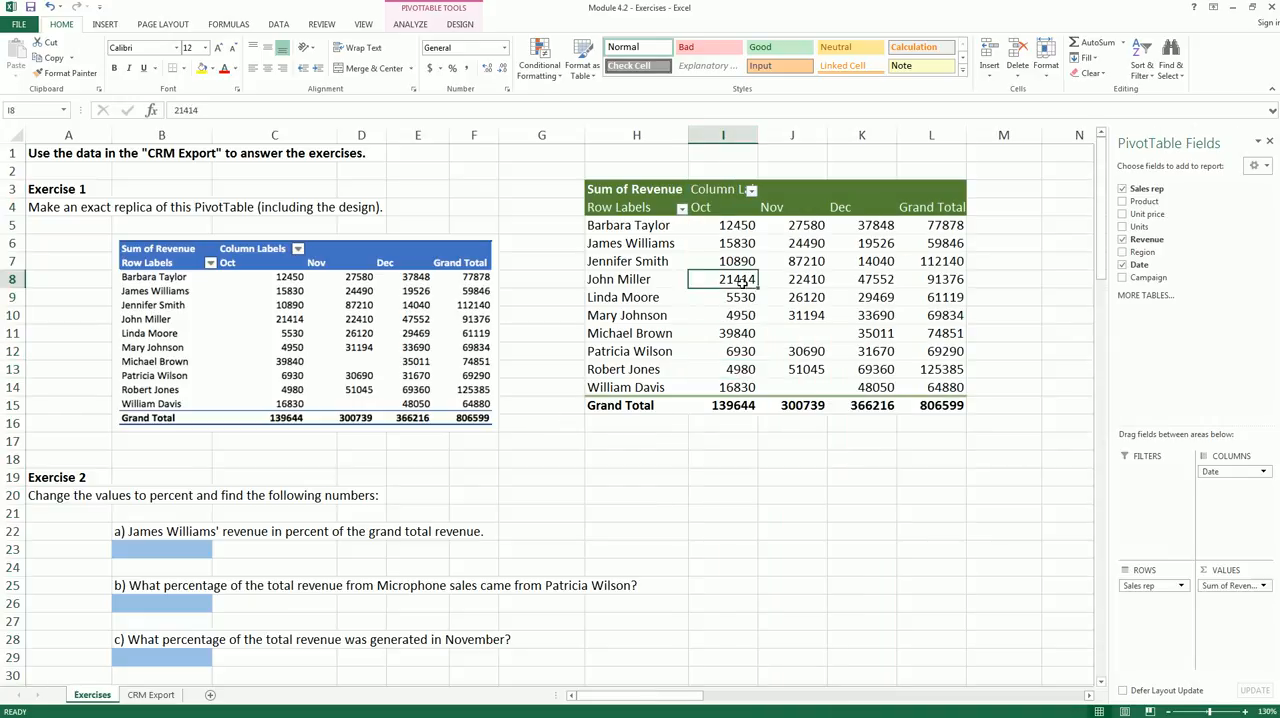
{"action": "left_click", "coordinate": [459, 24]}
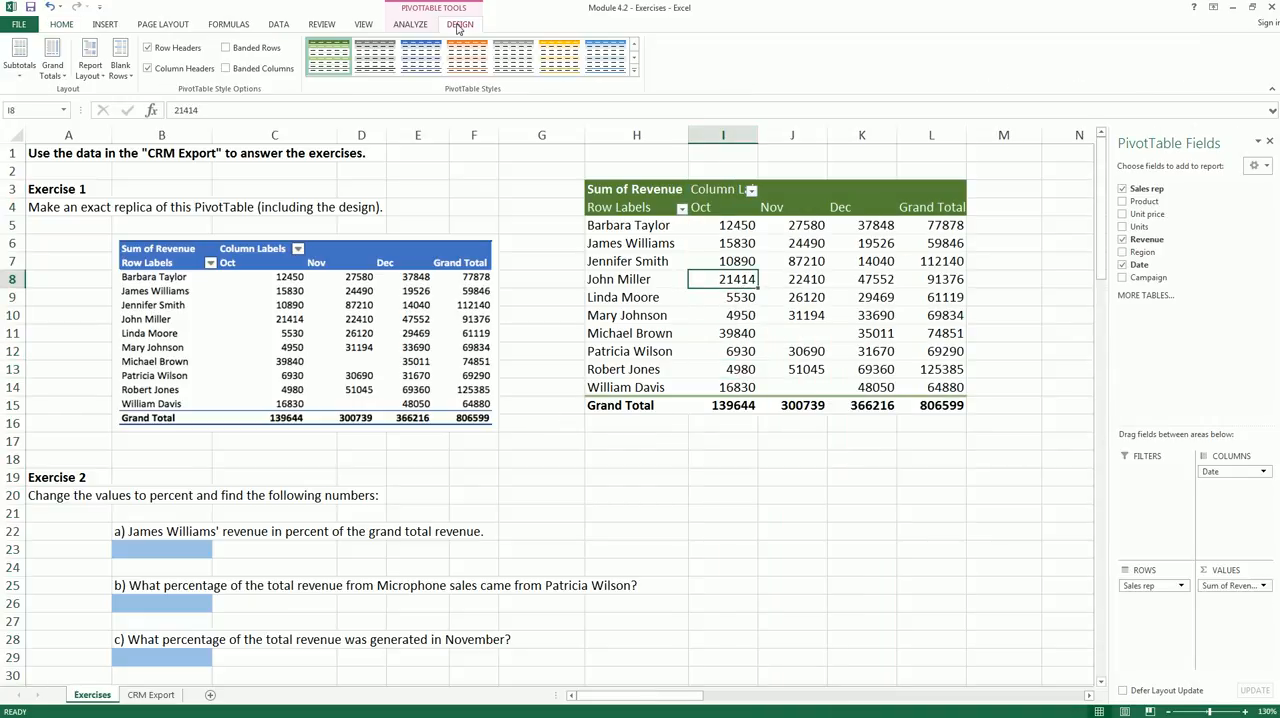
{"action": "left_click", "coordinate": [419, 66]}
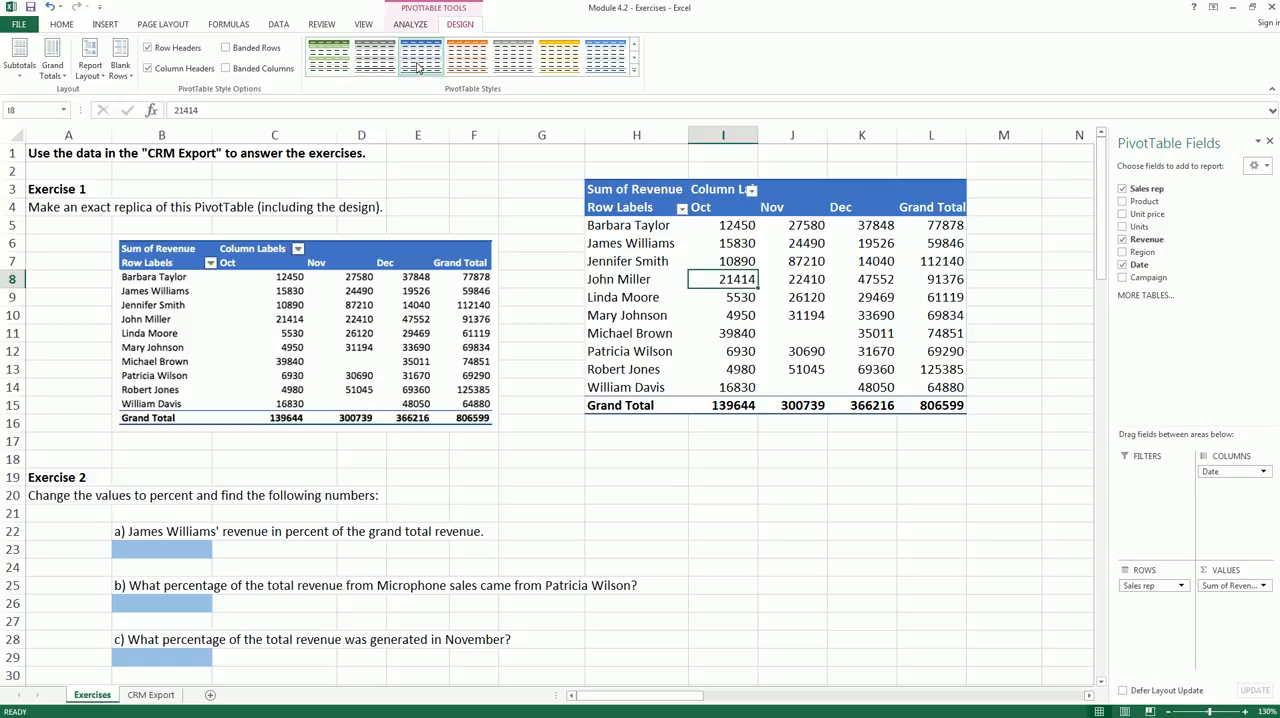
{"action": "left_click", "coordinate": [570, 291]}
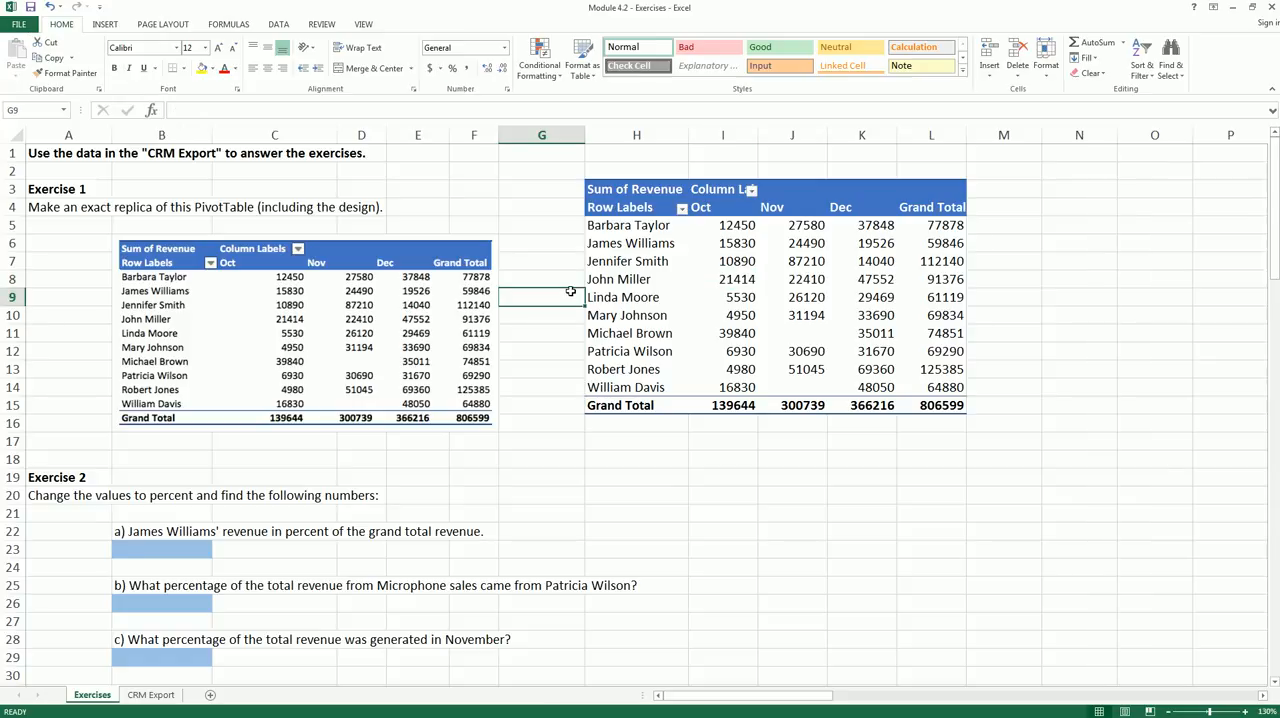
{"action": "left_click", "coordinate": [455, 318]}
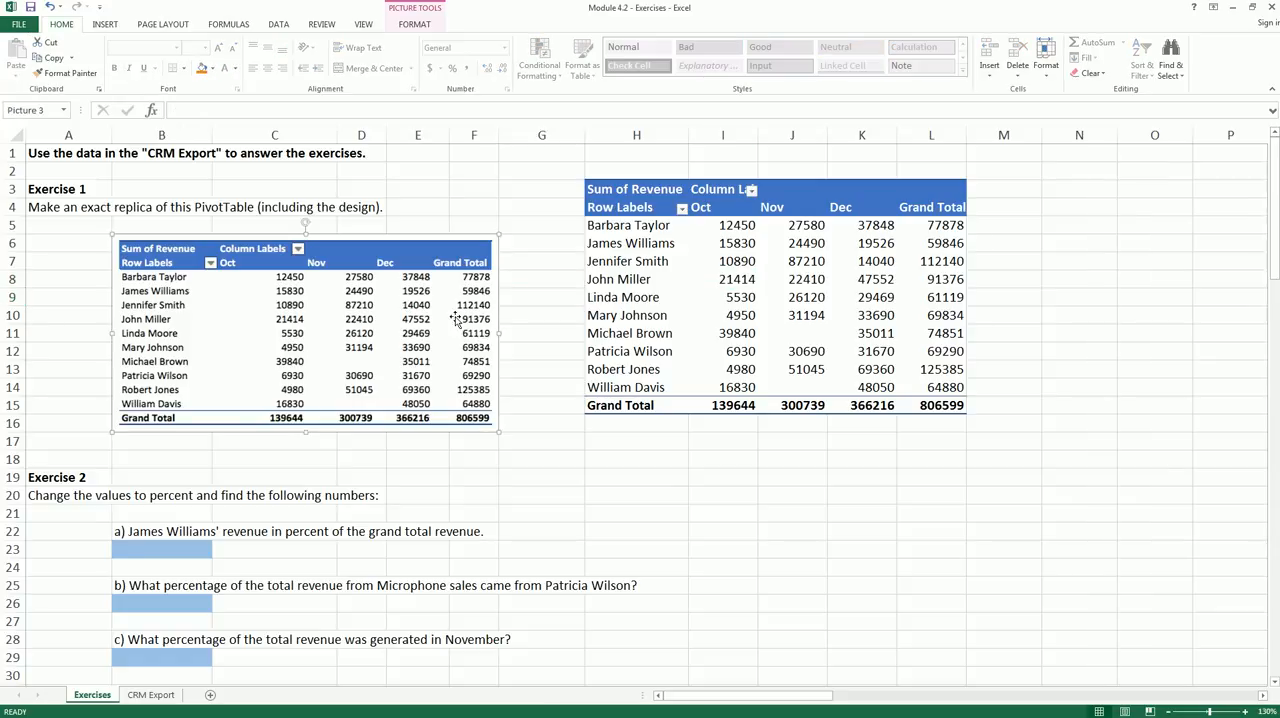
{"action": "left_click", "coordinate": [550, 326]}
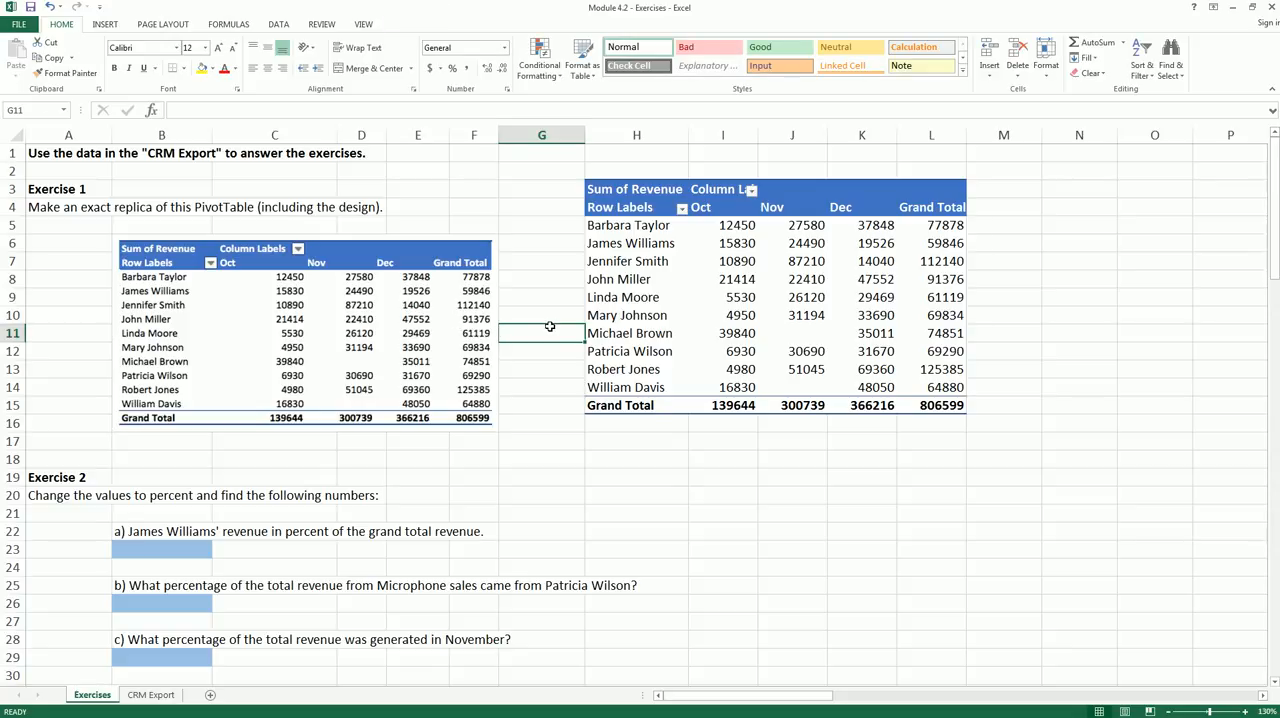
- Show the PivotTable's revenue values as % of Grand Total for Exercise 2
{"action": "scroll", "coordinate": [550, 326], "scroll_direction": "down", "scroll_amount": 1}
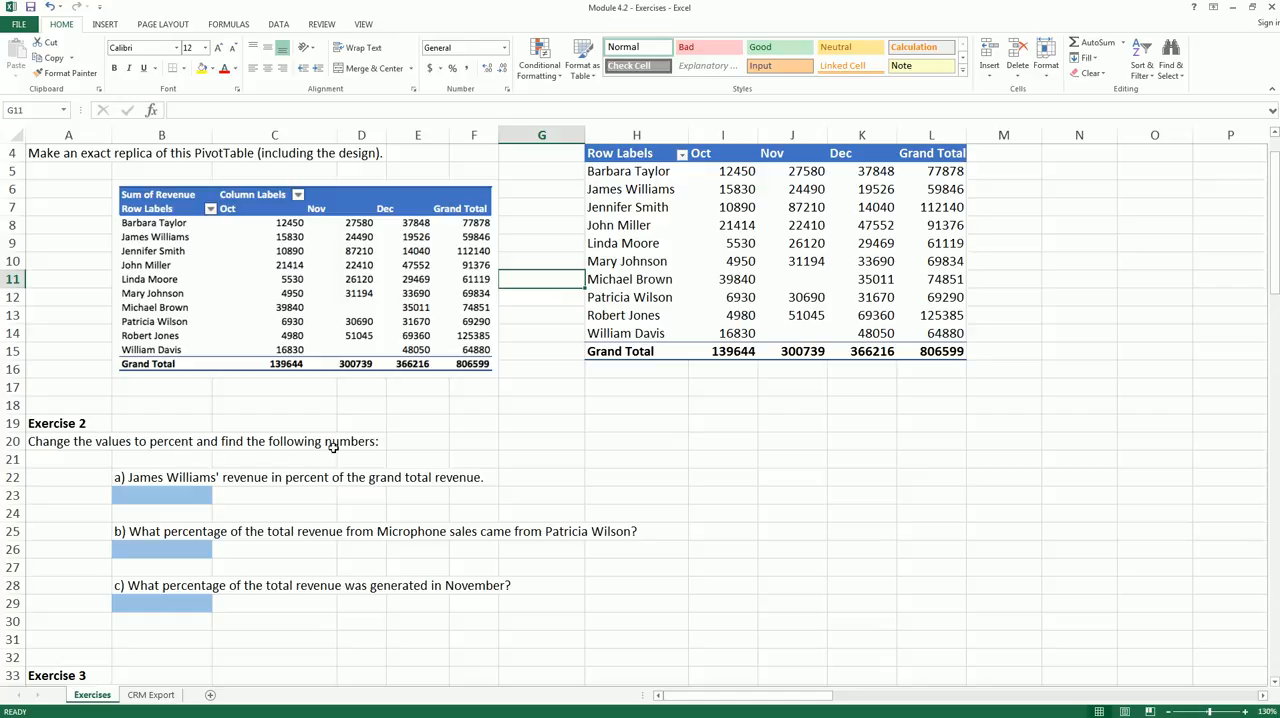
{"action": "scroll", "coordinate": [765, 280], "scroll_direction": "up", "scroll_amount": 1}
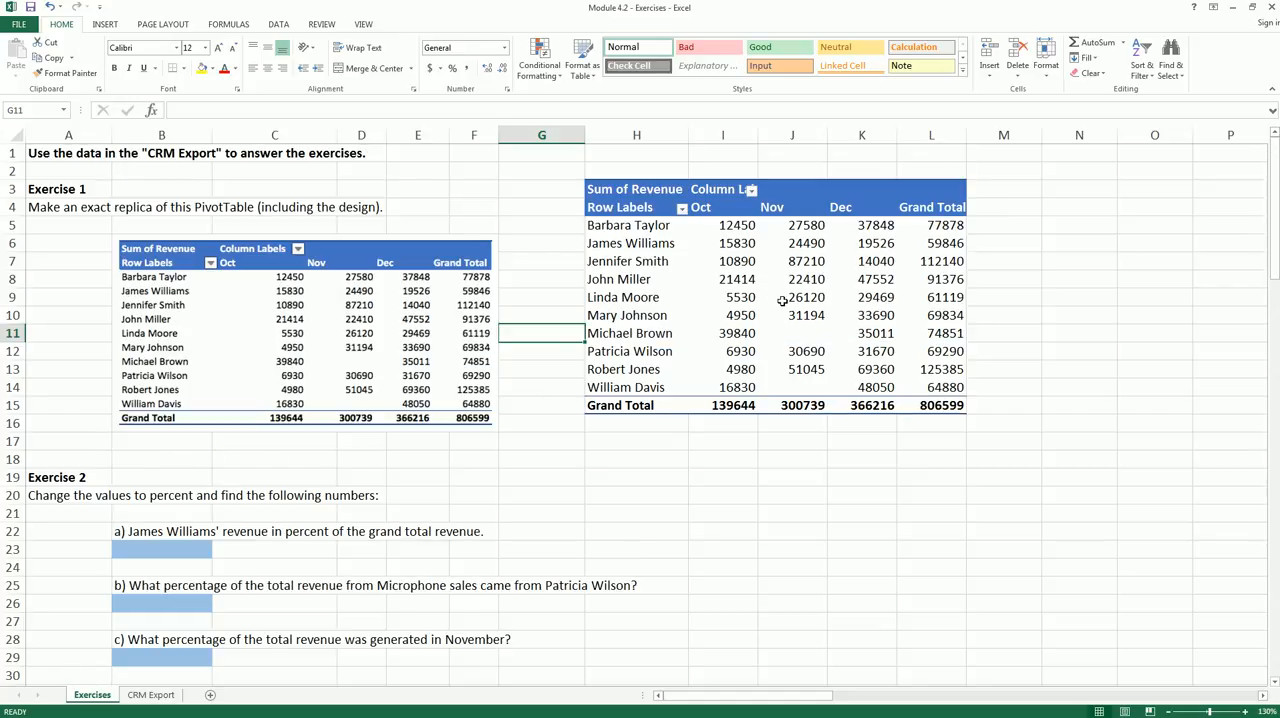
{"action": "left_click", "coordinate": [788, 312]}
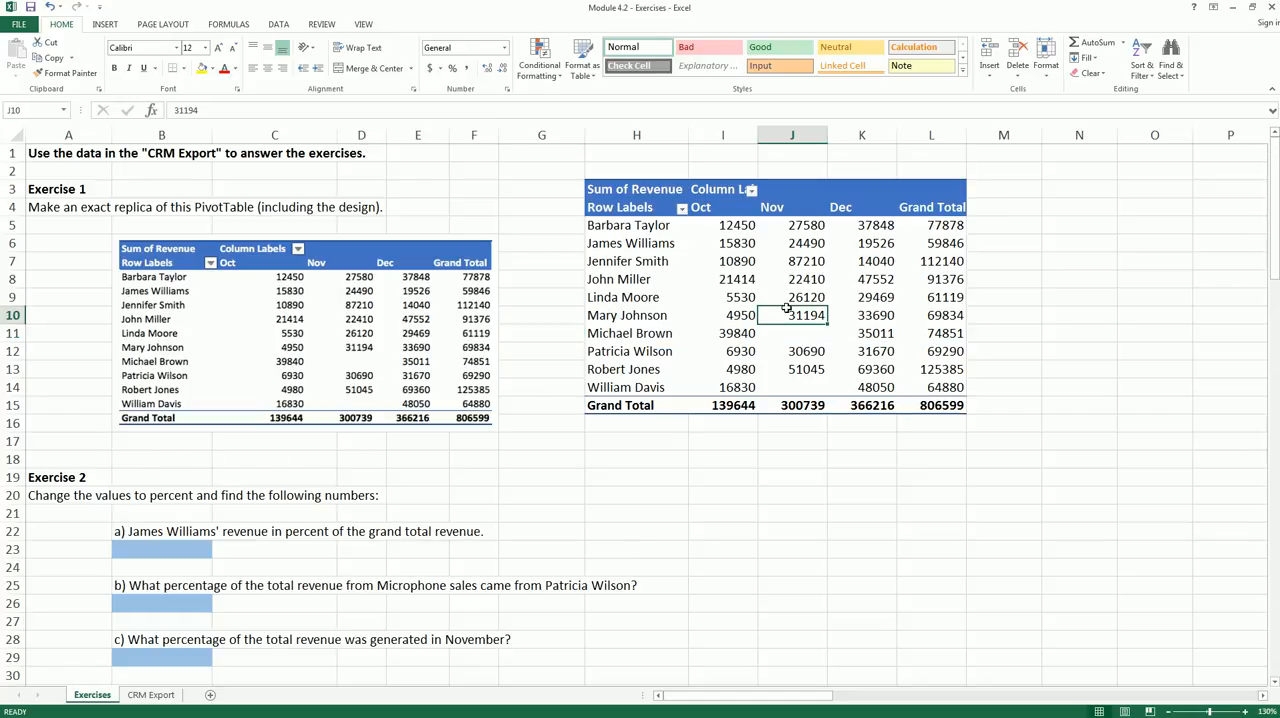
{"action": "right_click", "coordinate": [747, 283]}
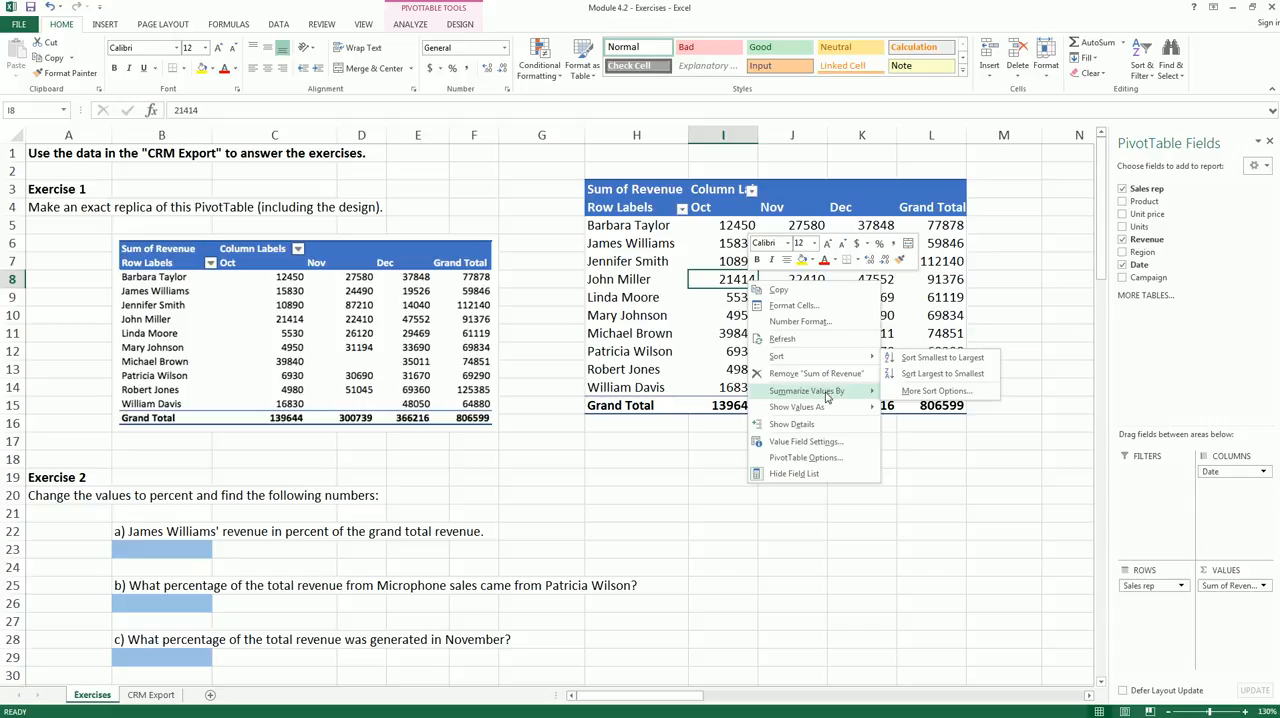
{"action": "mouse_move", "coordinate": [828, 408]}
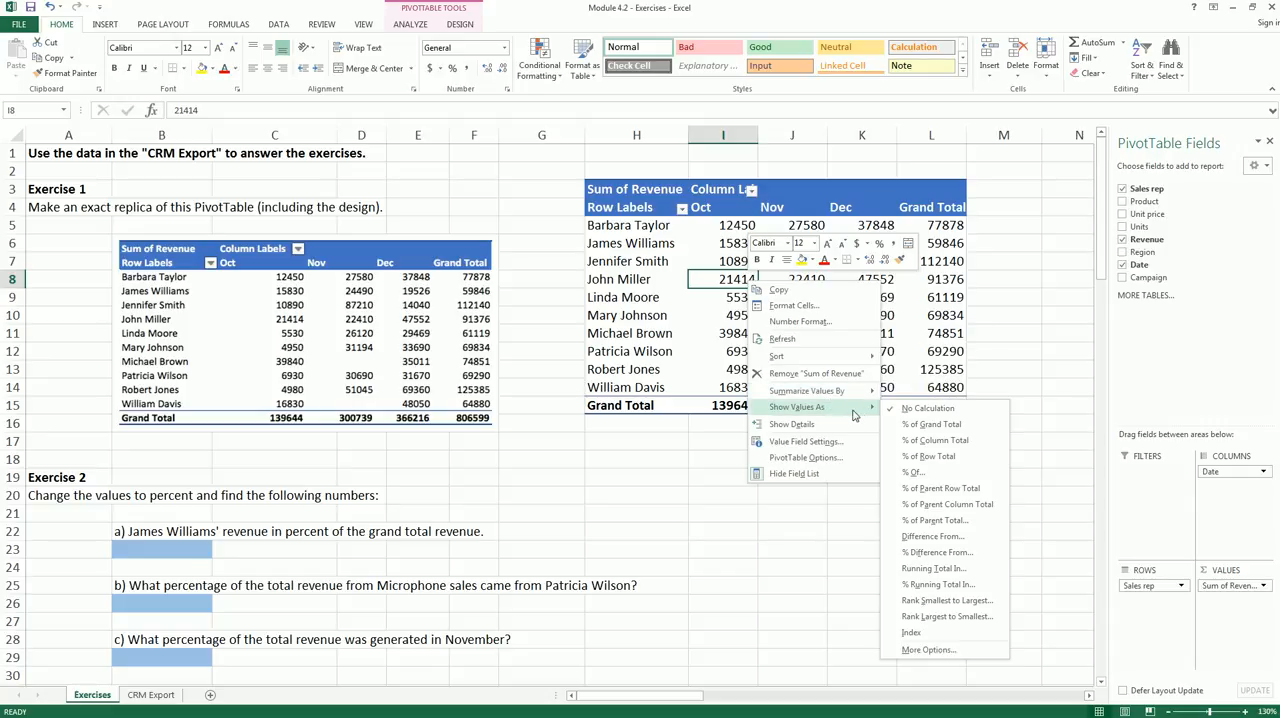
{"action": "left_click", "coordinate": [934, 426]}
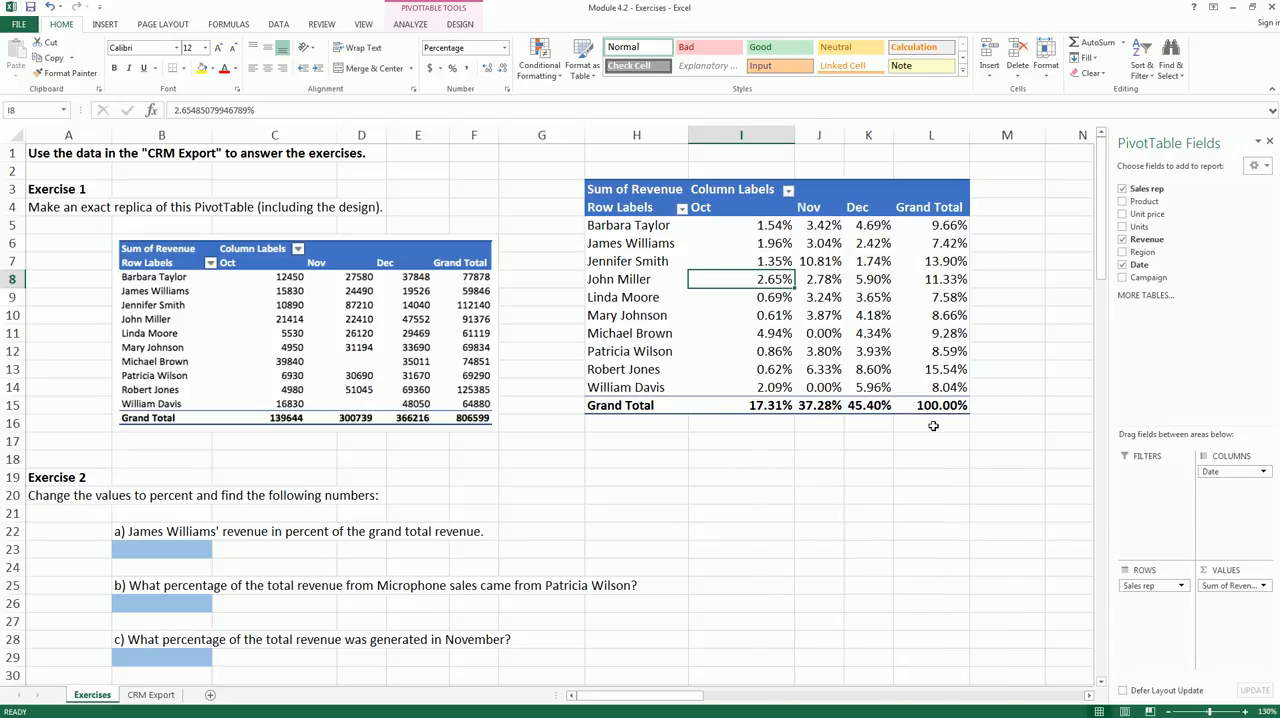
- Answer Exercise 2a in cell B23 with .0742 from the sales rep's grand total share, formatted as a percentage with two decimals
{"action": "left_click", "coordinate": [164, 531]}
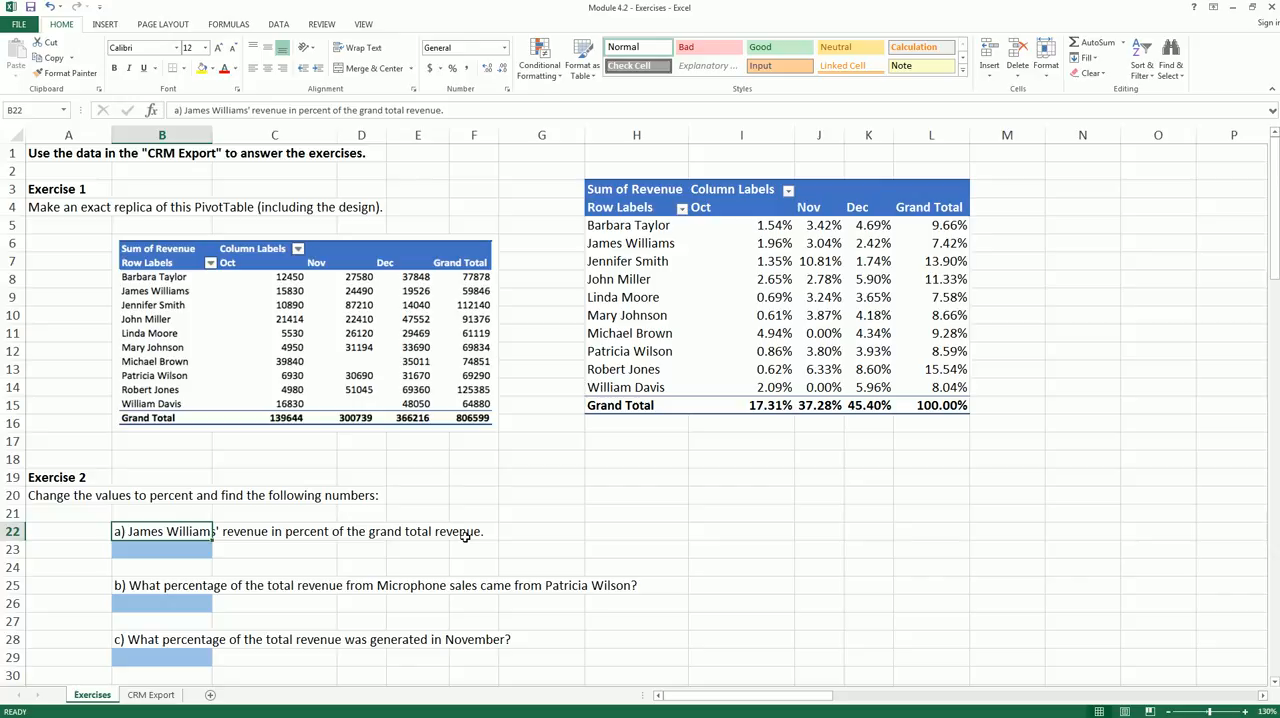
{"action": "left_click_drag", "start_coordinate": [594, 254], "coordinate": [676, 251]}
{"action": "mouse_move", "coordinate": [950, 255]}
{"action": "left_mouse_down"}
{"action": "mouse_move", "coordinate": [928, 258]}
{"action": "mouse_move", "coordinate": [948, 236]}
{"action": "mouse_move", "coordinate": [974, 248]}
{"action": "mouse_move", "coordinate": [962, 259]}
{"action": "left_mouse_up"}
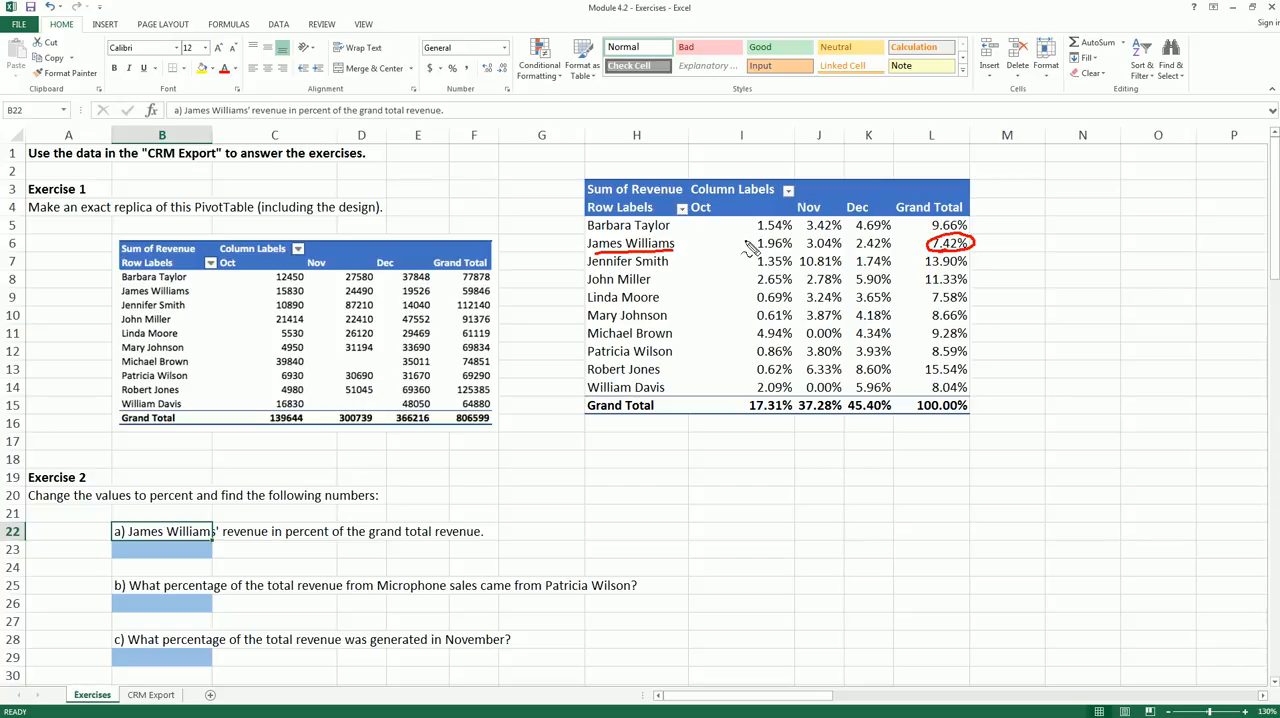
{"action": "left_click_drag", "start_coordinate": [758, 250], "coordinate": [890, 252]}
{"action": "key", "text": "Escape"}
{"action": "left_click", "coordinate": [145, 555]}
{"action": "type", "text": ".0"}
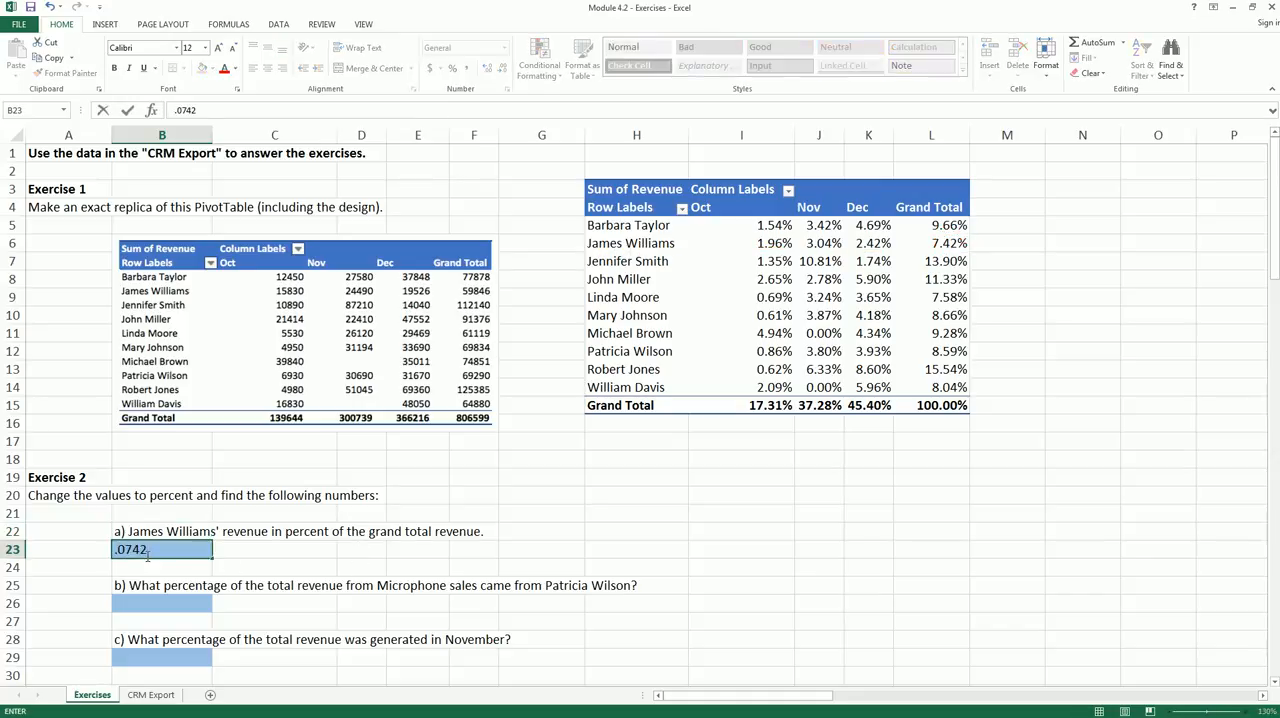
{"action": "type", "text": "742"}
{"action": "key", "text": "ctrl+Return"}
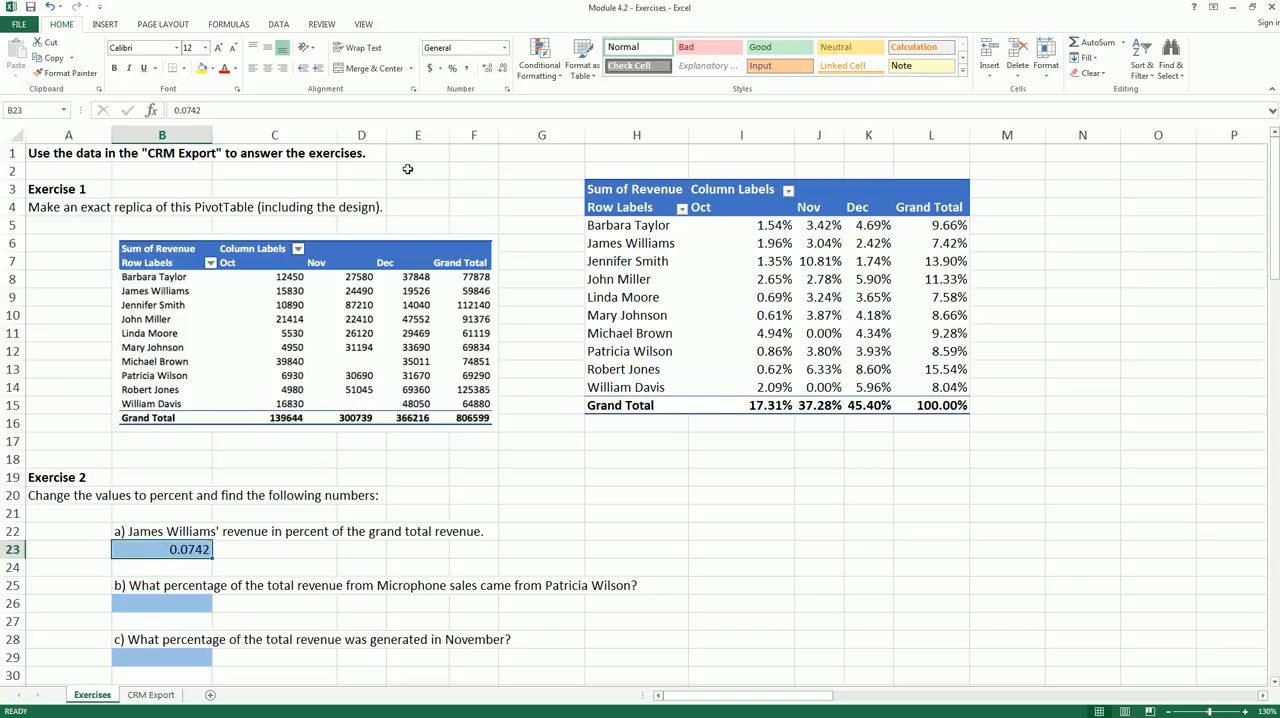
{"action": "left_click", "coordinate": [452, 68]}
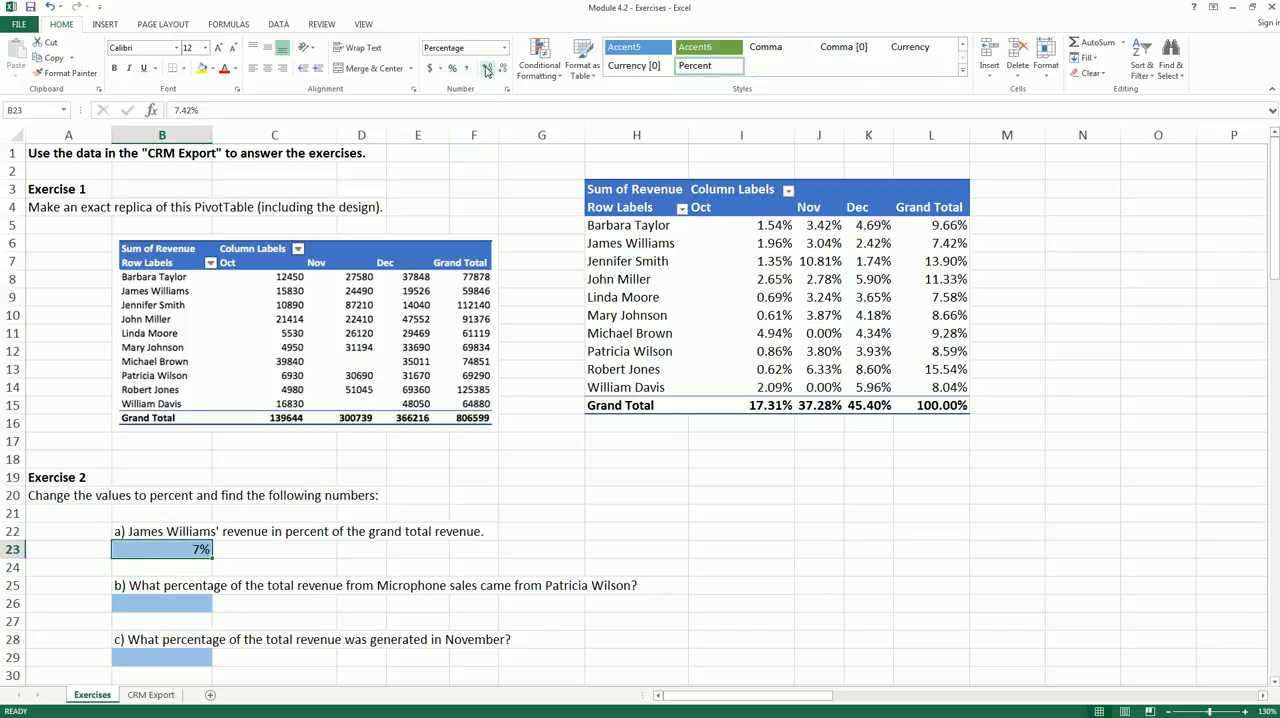
{"action": "left_click", "coordinate": [361, 532]}
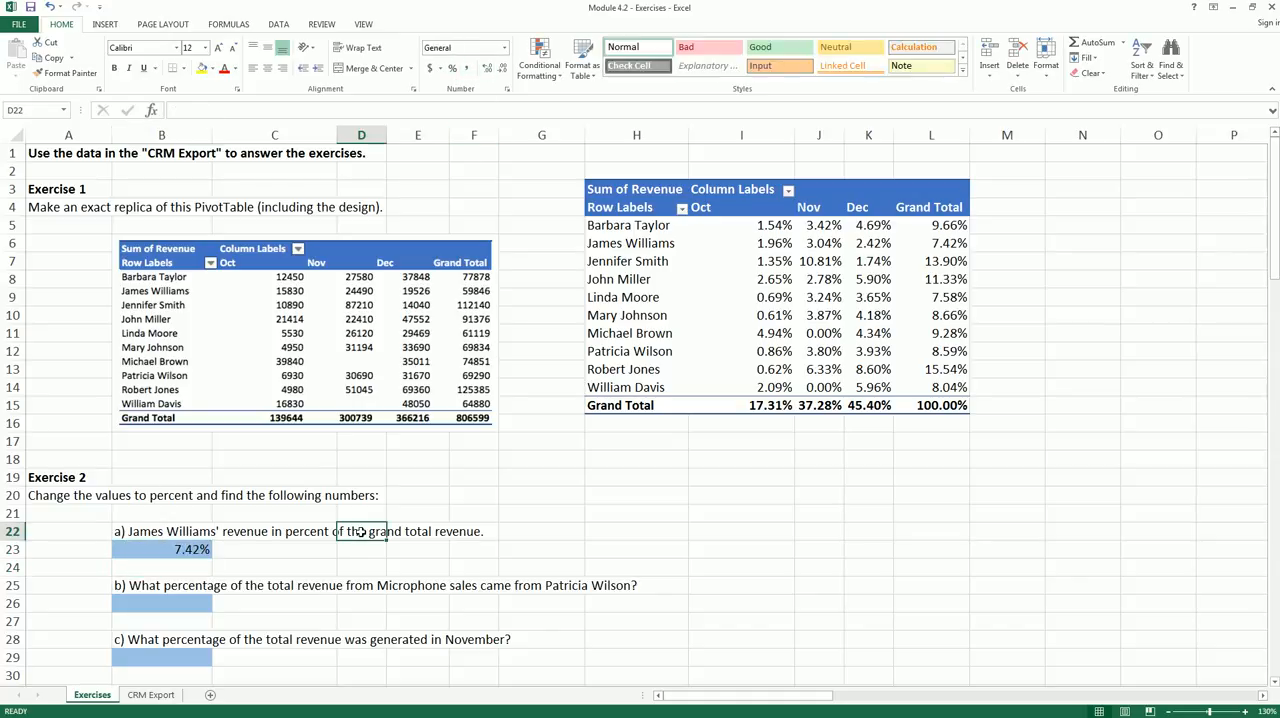
- Replace the Date field with Product in the PivotTable's columns for question 2b
{"action": "left_click", "coordinate": [140, 590]}
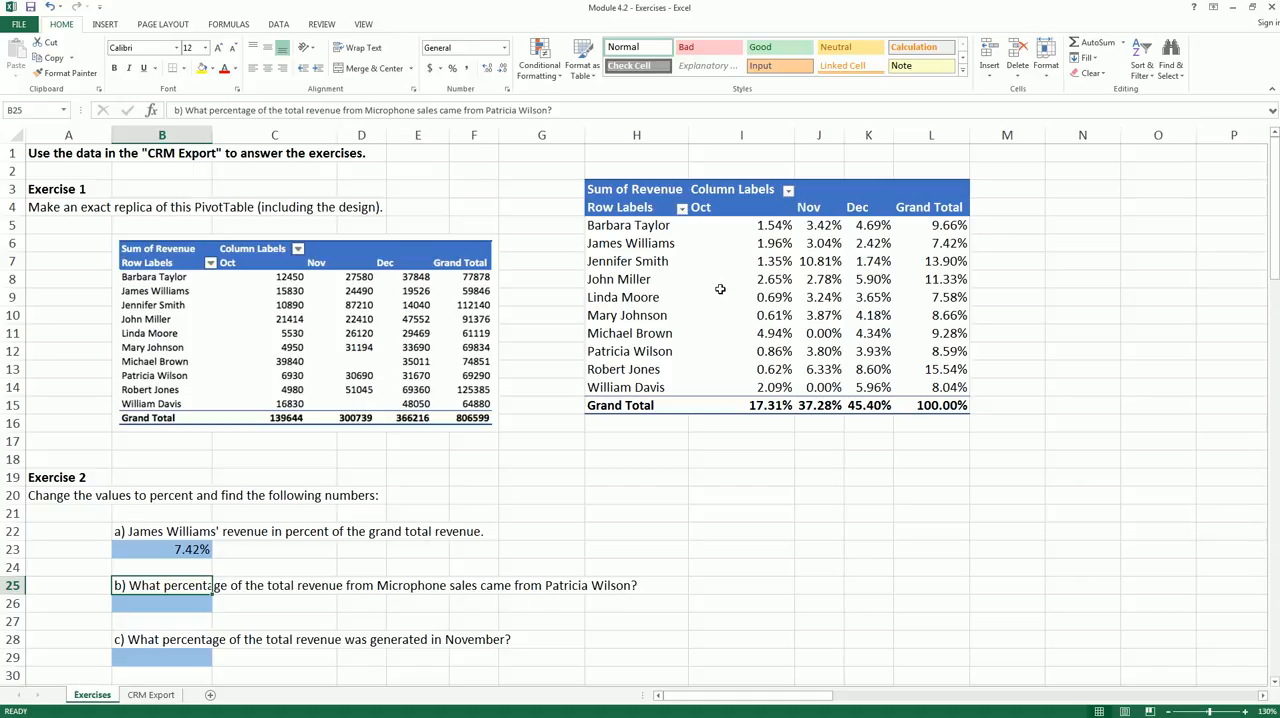
{"action": "left_click", "coordinate": [732, 255]}
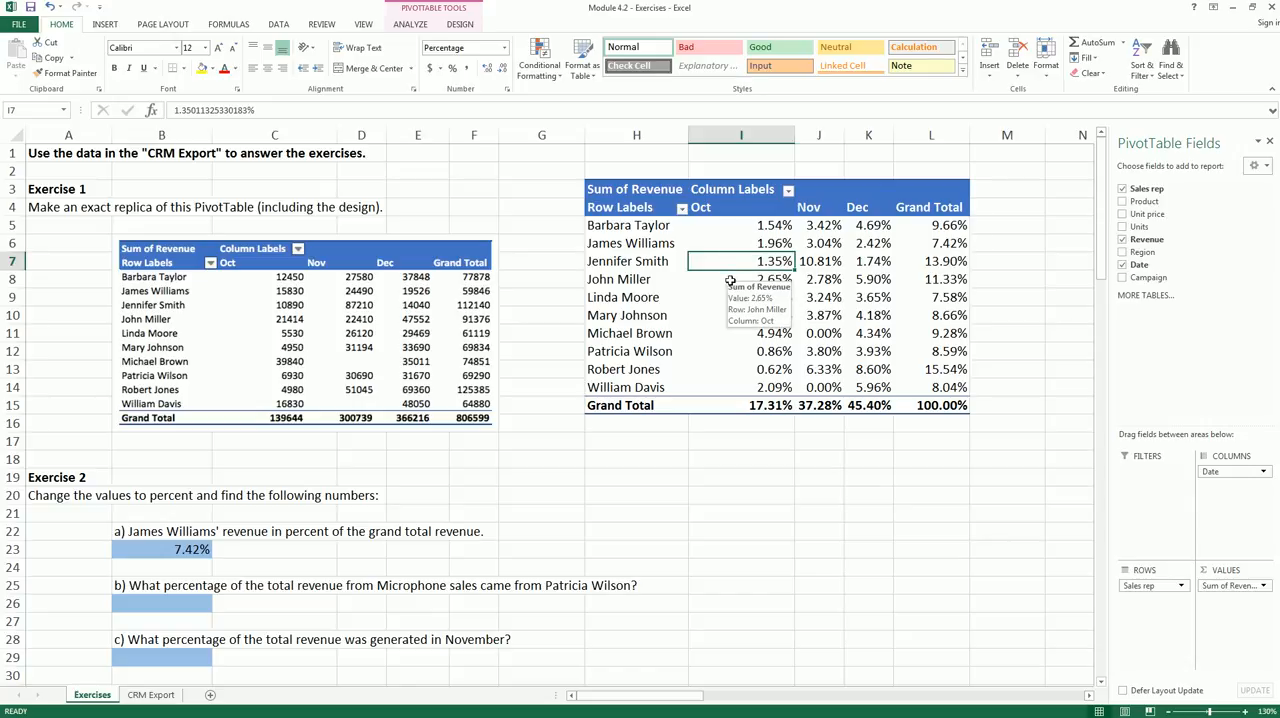
{"action": "left_click", "coordinate": [138, 590]}
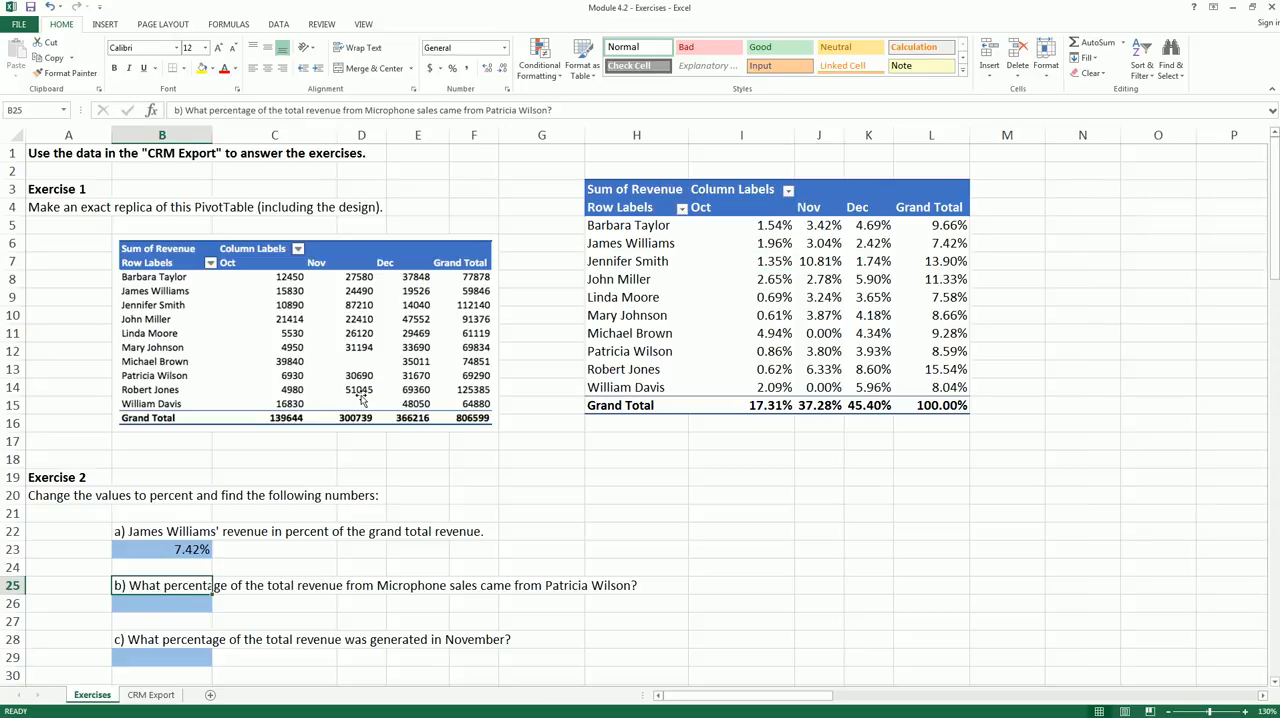
{"action": "left_click", "coordinate": [768, 260]}
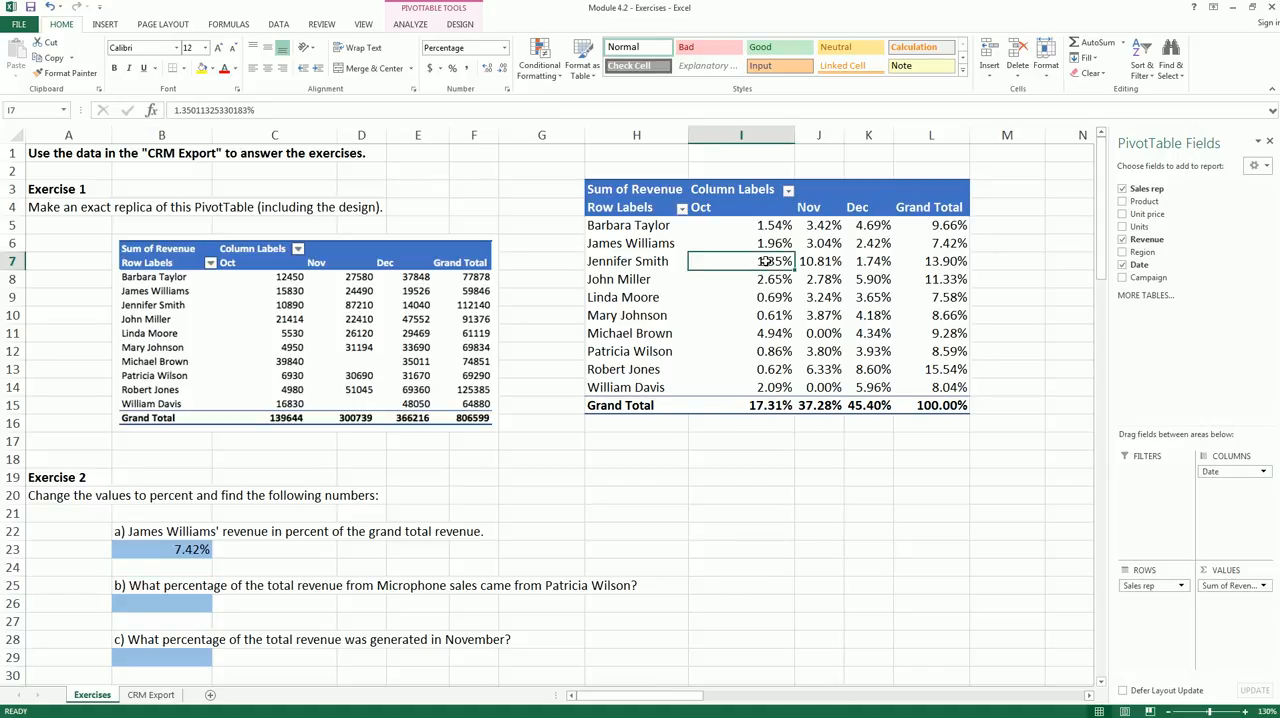
{"action": "left_click_drag", "start_coordinate": [1225, 471], "coordinate": [991, 486]}
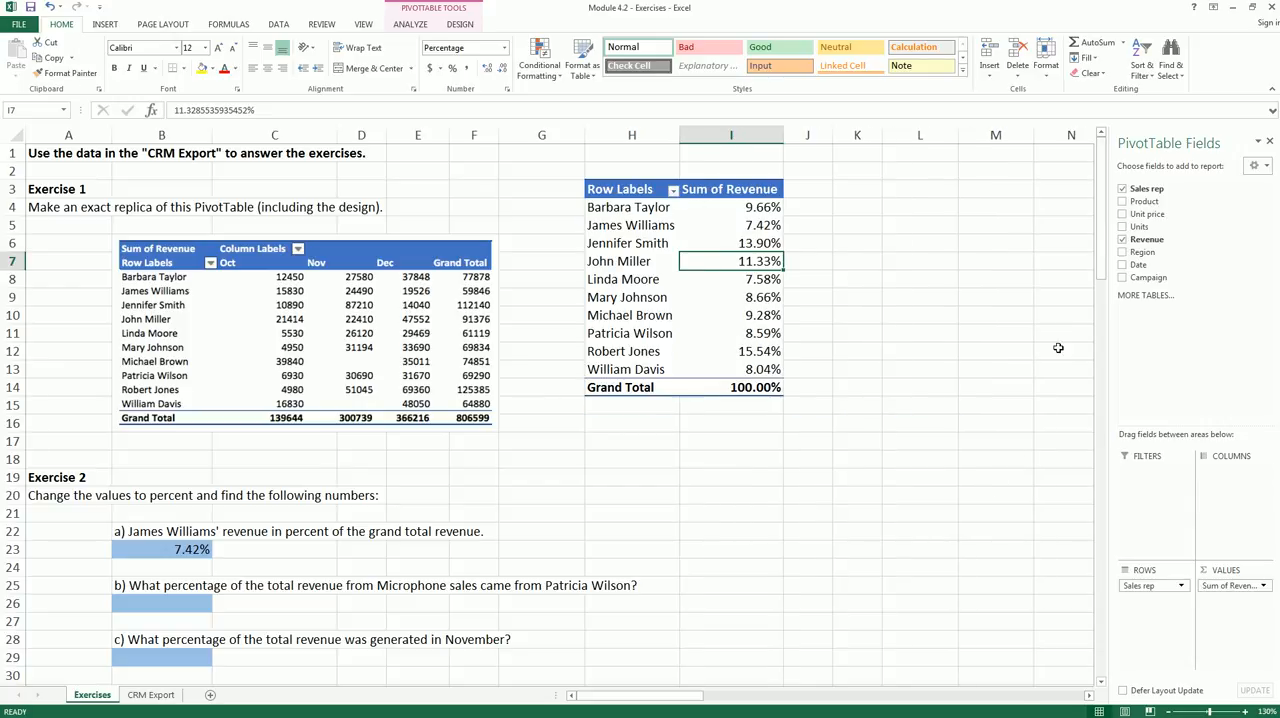
{"action": "left_click_drag", "start_coordinate": [1143, 203], "coordinate": [1229, 485]}
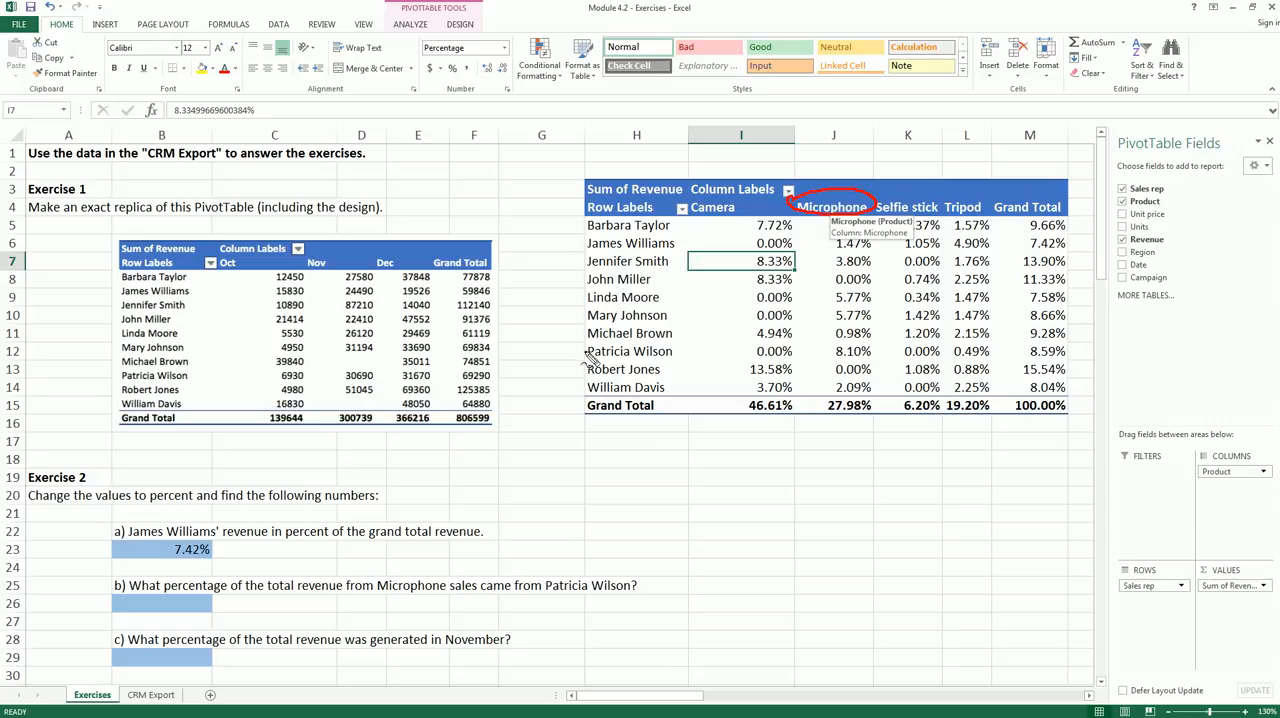
- Compare the named sales rep's Microphone share in the PivotTable with the wording of question 2b
{"action": "mouse_move", "coordinate": [581, 359]}
{"action": "left_mouse_down"}
{"action": "mouse_move", "coordinate": [649, 341]}
{"action": "mouse_move", "coordinate": [641, 366]}
{"action": "mouse_move", "coordinate": [573, 360]}
{"action": "left_mouse_up"}
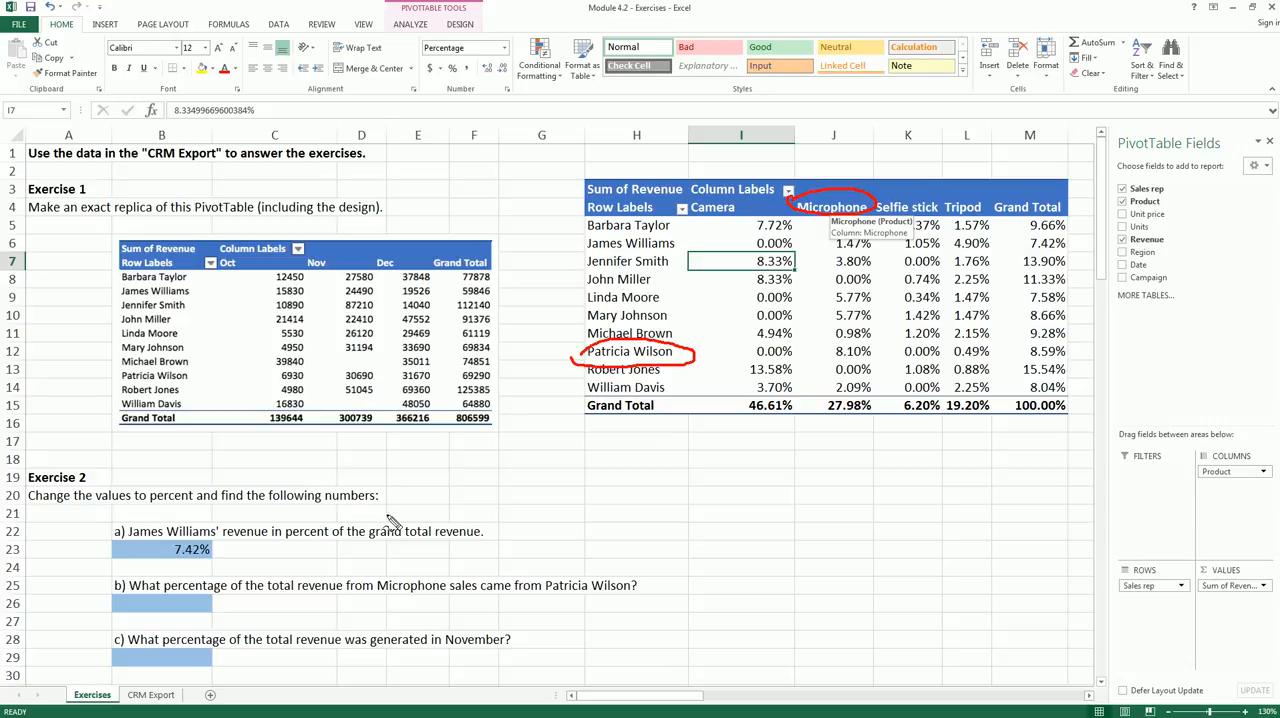
{"action": "left_click_drag", "start_coordinate": [175, 596], "coordinate": [346, 589]}
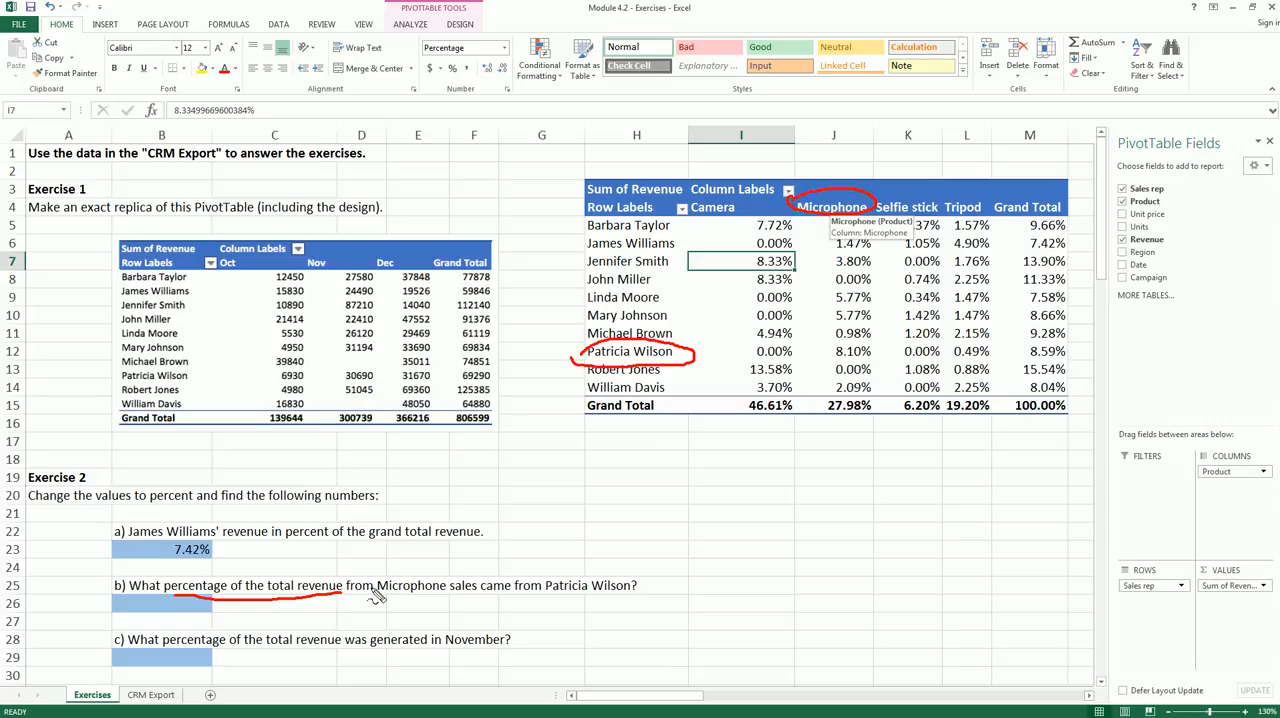
{"action": "mouse_move", "coordinate": [832, 352]}
{"action": "left_mouse_down"}
{"action": "mouse_move", "coordinate": [858, 342]}
{"action": "mouse_move", "coordinate": [877, 365]}
{"action": "mouse_move", "coordinate": [826, 368]}
{"action": "mouse_move", "coordinate": [822, 355]}
{"action": "left_mouse_up"}
{"action": "key", "text": "Escape"}
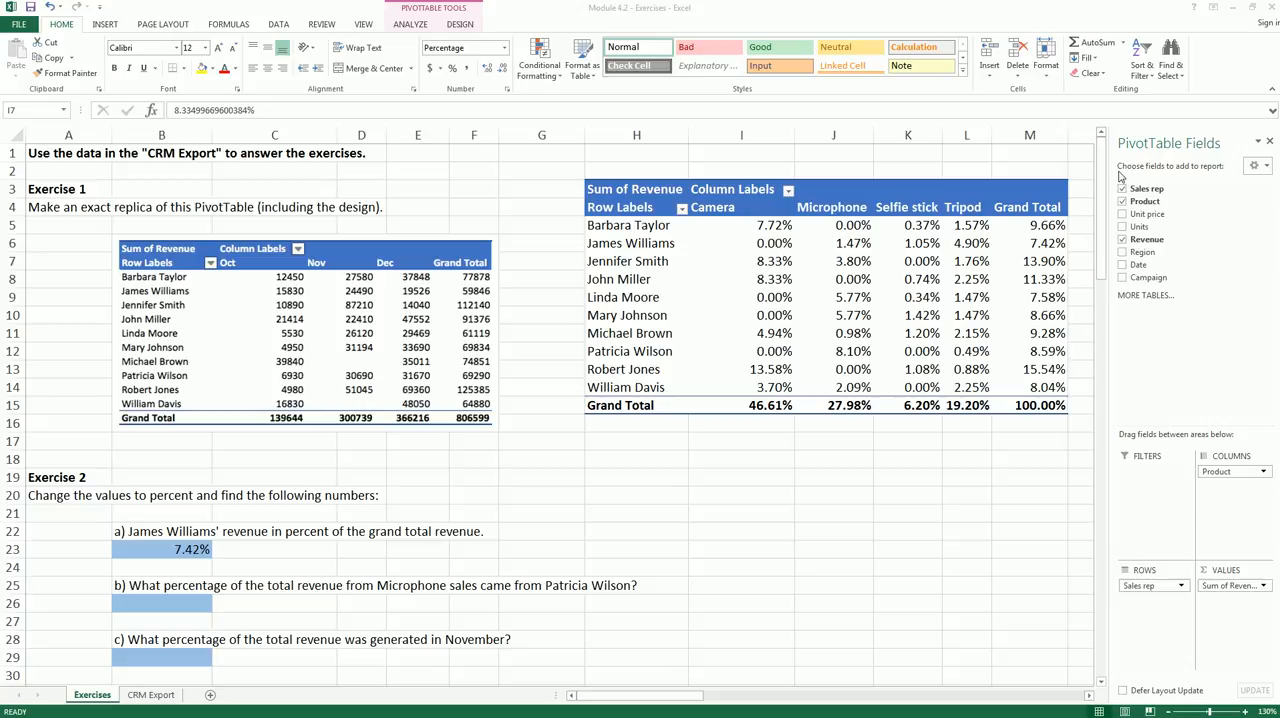
{"action": "mouse_move", "coordinate": [827, 345]}
{"action": "left_mouse_down"}
{"action": "mouse_move", "coordinate": [876, 340]}
{"action": "mouse_move", "coordinate": [858, 370]}
{"action": "mouse_move", "coordinate": [824, 360]}
{"action": "mouse_move", "coordinate": [836, 352]}
{"action": "left_mouse_up"}
{"action": "left_click_drag", "start_coordinate": [268, 596], "coordinate": [462, 596]}
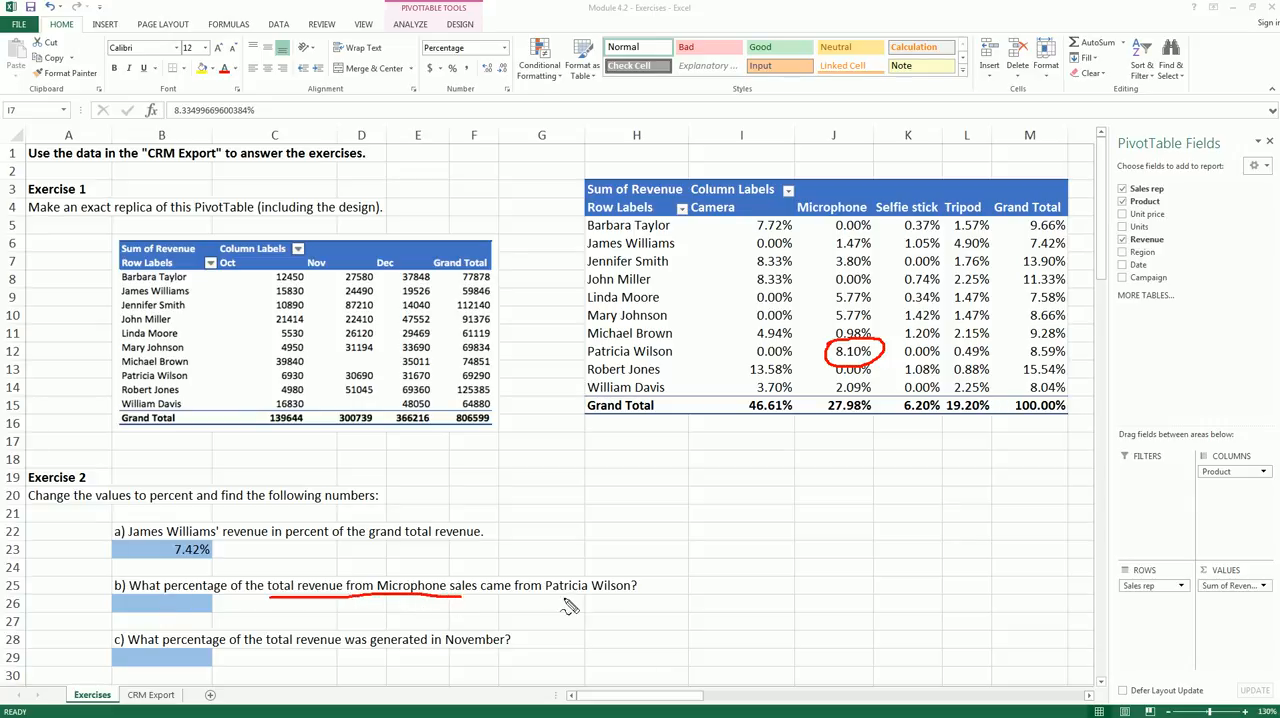
{"action": "left_click_drag", "start_coordinate": [548, 601], "coordinate": [624, 599]}
{"action": "key", "text": "Escape"}
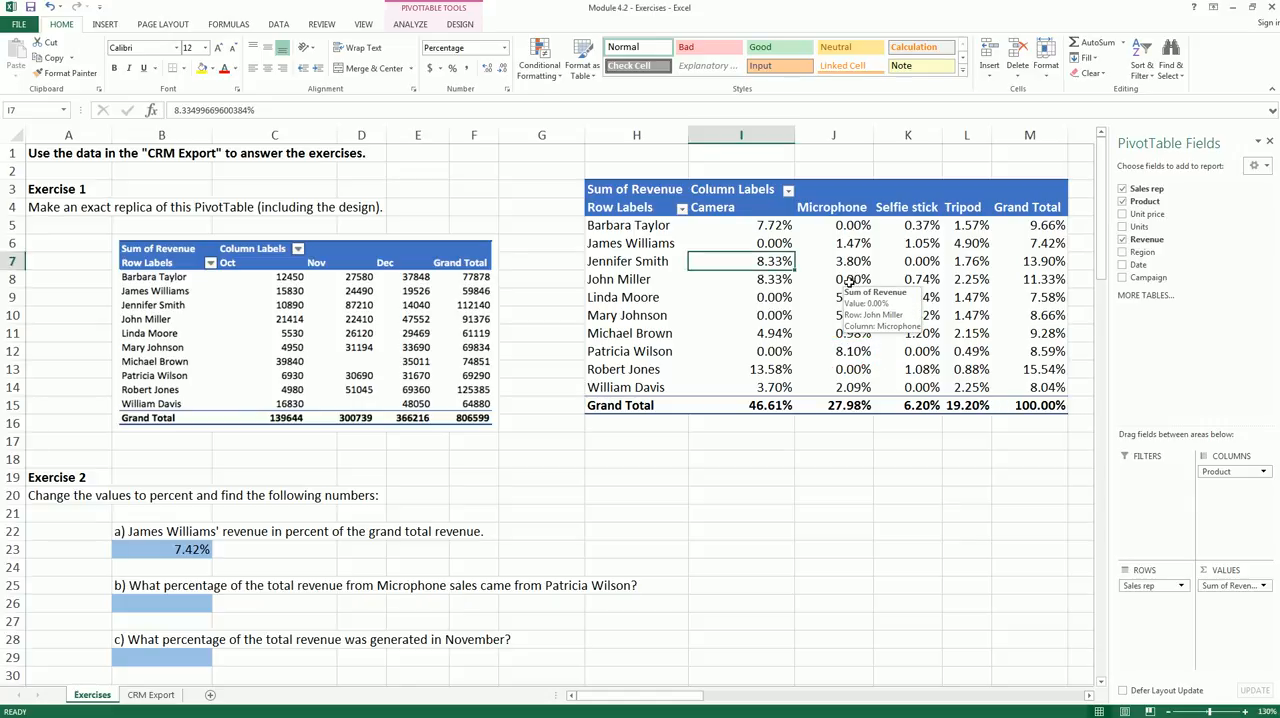
- Show the PivotTable's revenue values as % of Column Total
{"action": "right_click", "coordinate": [853, 287]}
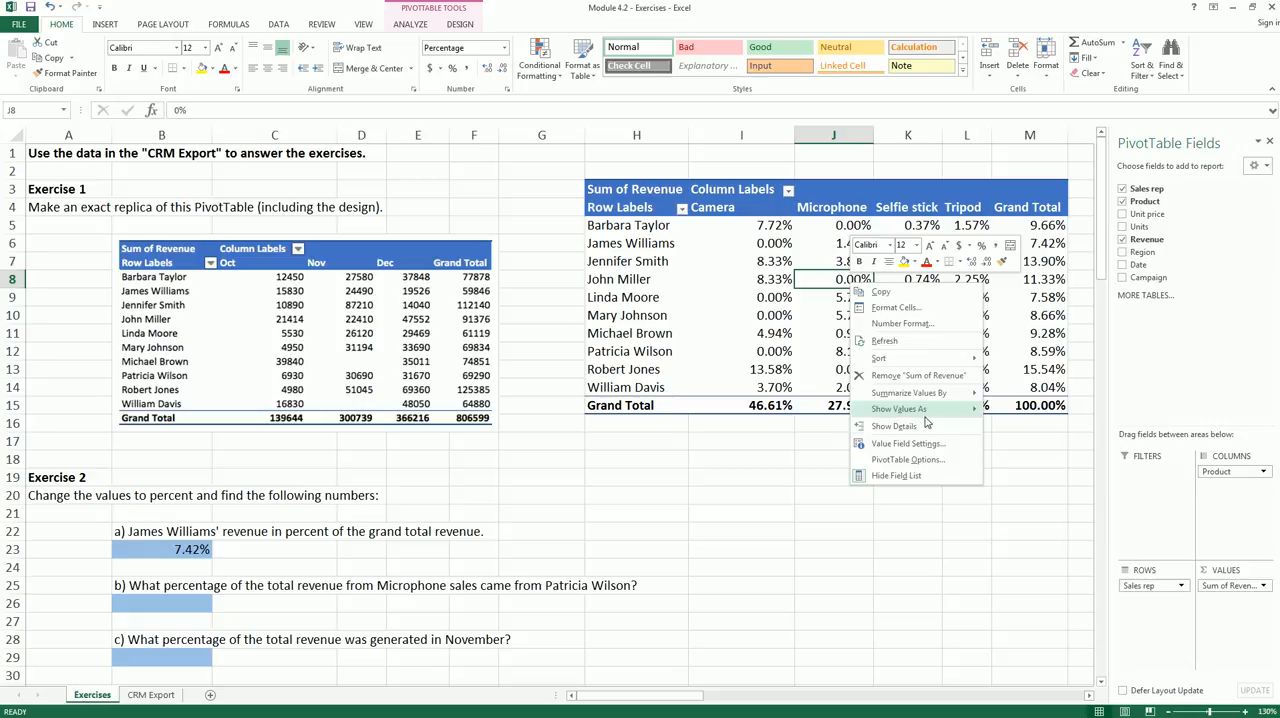
{"action": "mouse_move", "coordinate": [924, 412]}
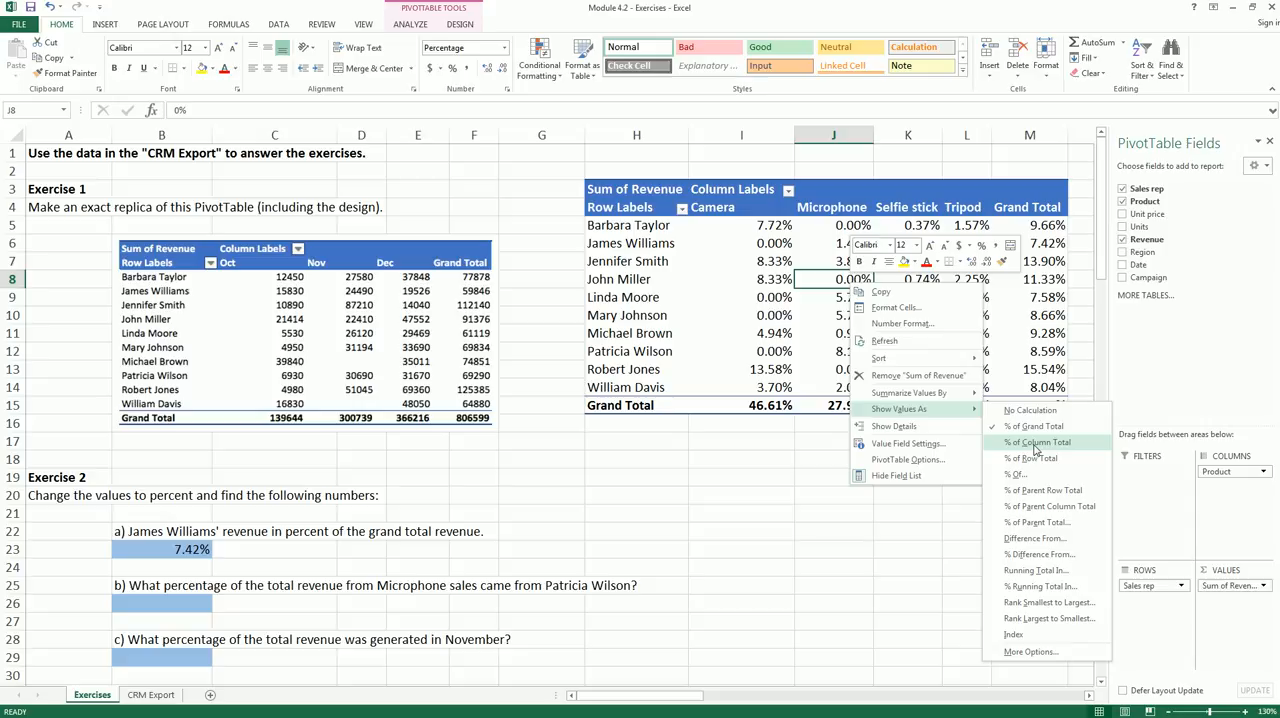
{"action": "left_click", "coordinate": [1035, 444]}
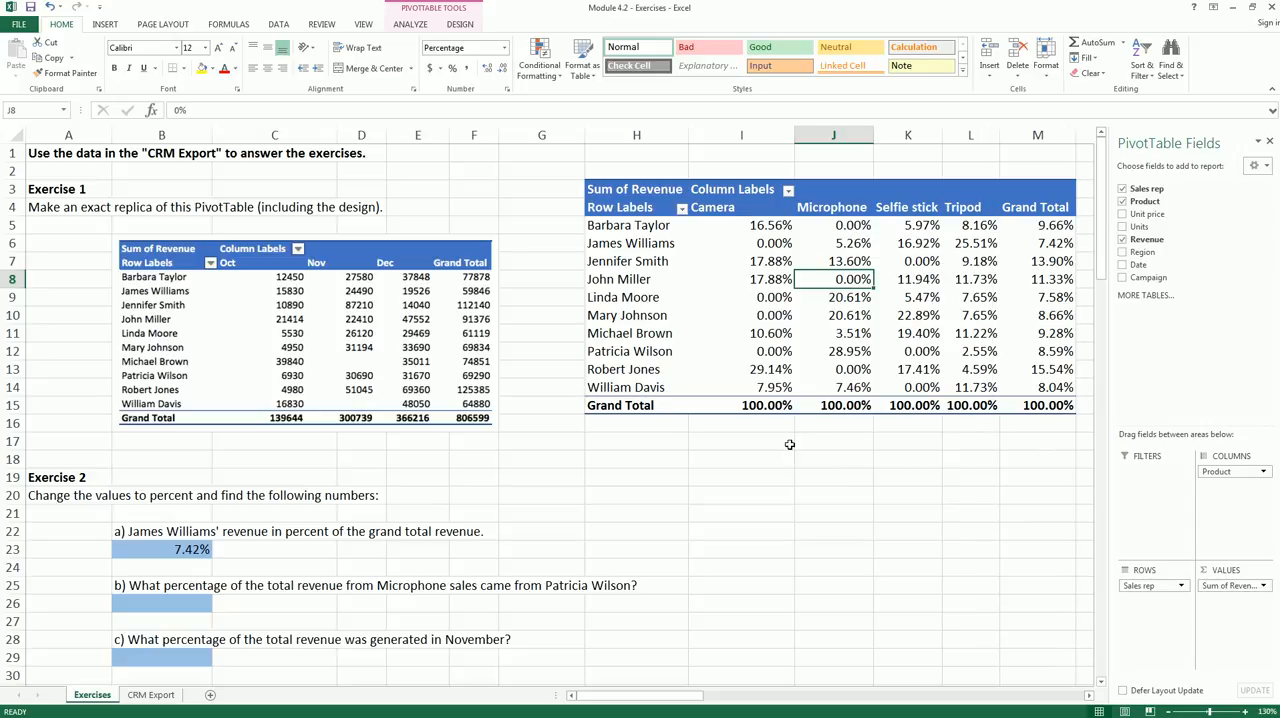
- Answer Exercise 2b in cell B26 with .2895 from the sales rep's Microphone share, formatted as a percentage with two decimals
{"action": "mouse_move", "coordinate": [586, 349]}
{"action": "left_mouse_down"}
{"action": "mouse_move", "coordinate": [690, 347]}
{"action": "mouse_move", "coordinate": [617, 372]}
{"action": "mouse_move", "coordinate": [586, 346]}
{"action": "left_mouse_up"}
{"action": "mouse_move", "coordinate": [808, 218]}
{"action": "left_mouse_down"}
{"action": "mouse_move", "coordinate": [860, 197]}
{"action": "mouse_move", "coordinate": [787, 226]}
{"action": "left_mouse_up"}
{"action": "mouse_move", "coordinate": [822, 356]}
{"action": "left_mouse_down"}
{"action": "mouse_move", "coordinate": [850, 338]}
{"action": "mouse_move", "coordinate": [878, 354]}
{"action": "mouse_move", "coordinate": [830, 370]}
{"action": "mouse_move", "coordinate": [816, 352]}
{"action": "mouse_move", "coordinate": [830, 346]}
{"action": "left_mouse_up"}
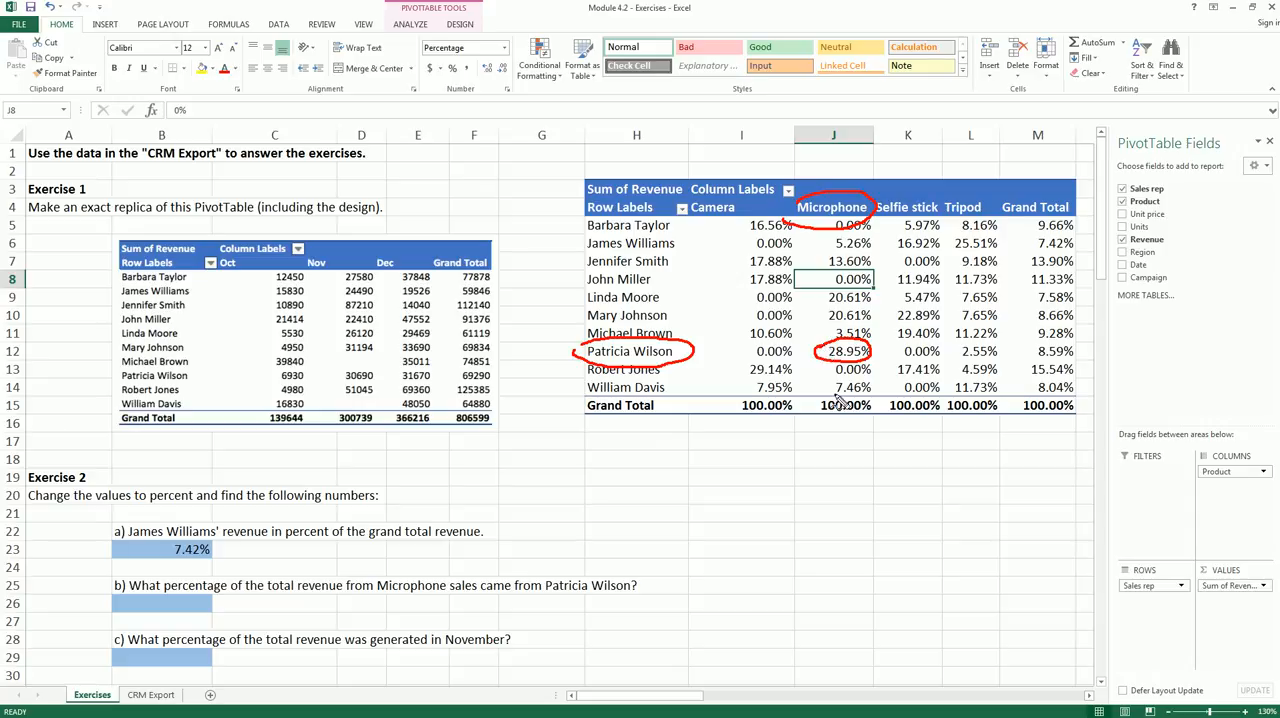
{"action": "left_click_drag", "start_coordinate": [267, 601], "coordinate": [477, 597]}
{"action": "key", "text": "Escape"}
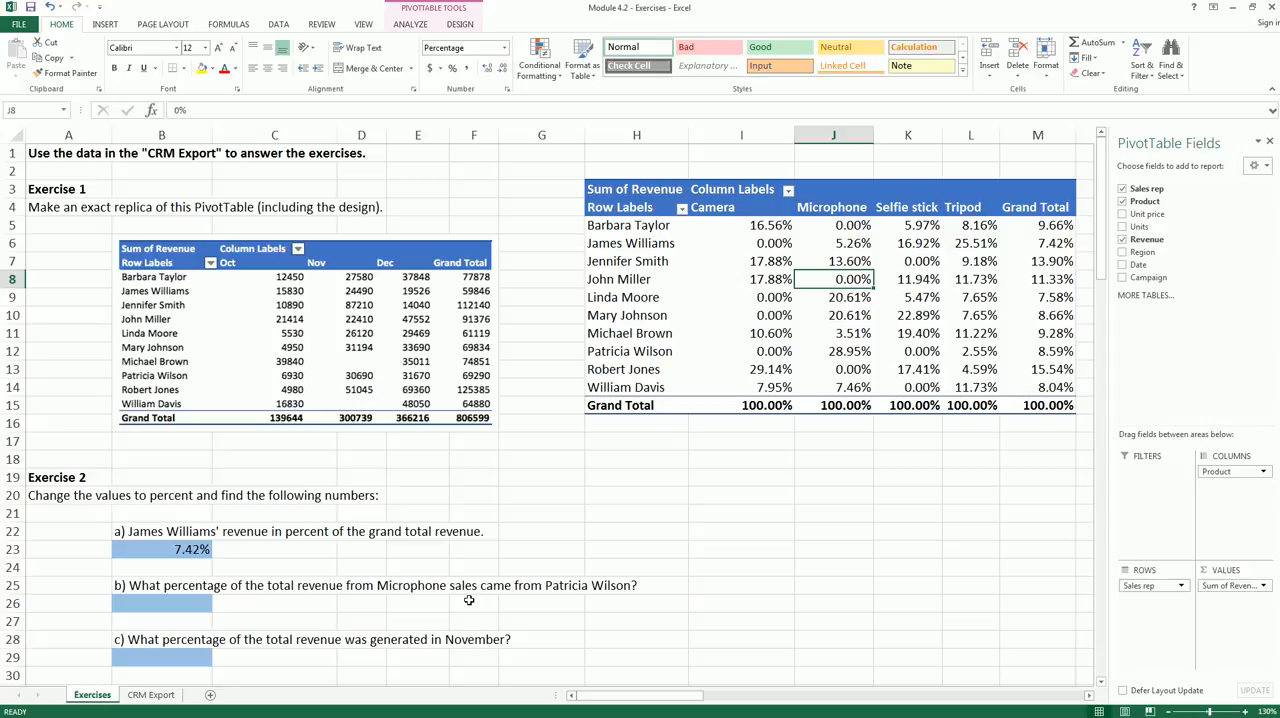
{"action": "left_click", "coordinate": [145, 607]}
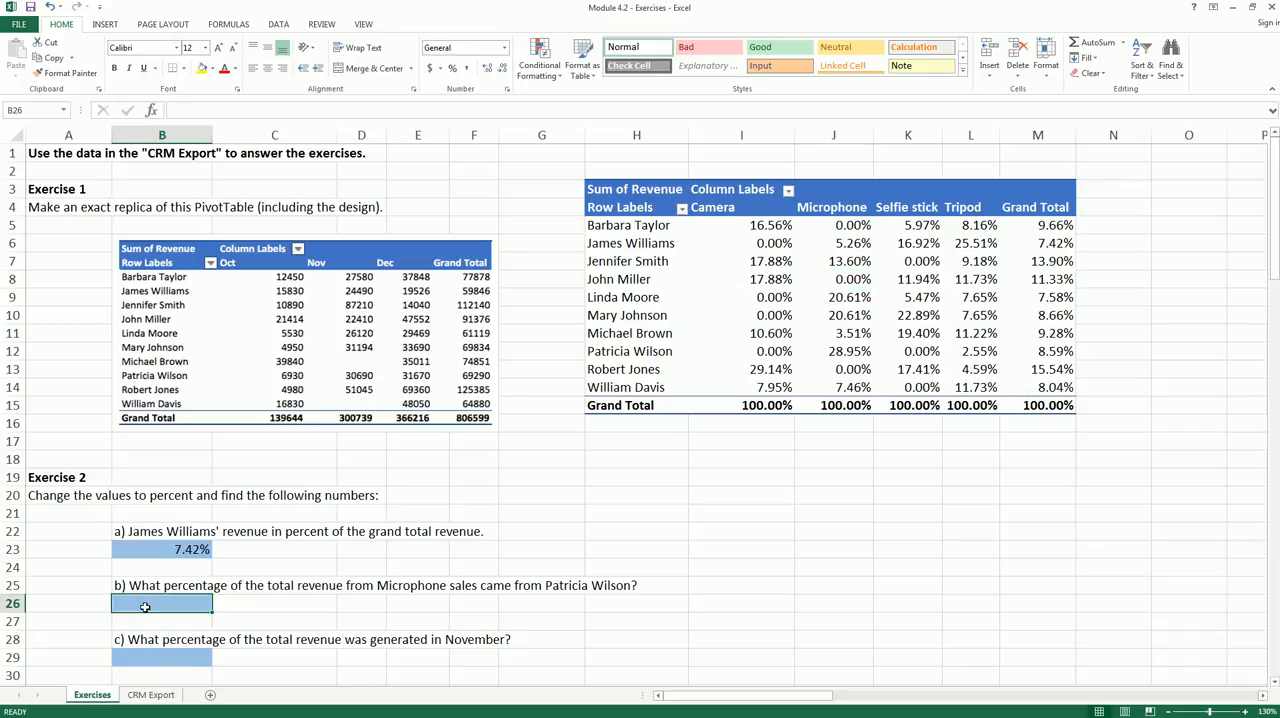
{"action": "type", "text": ".2895"}
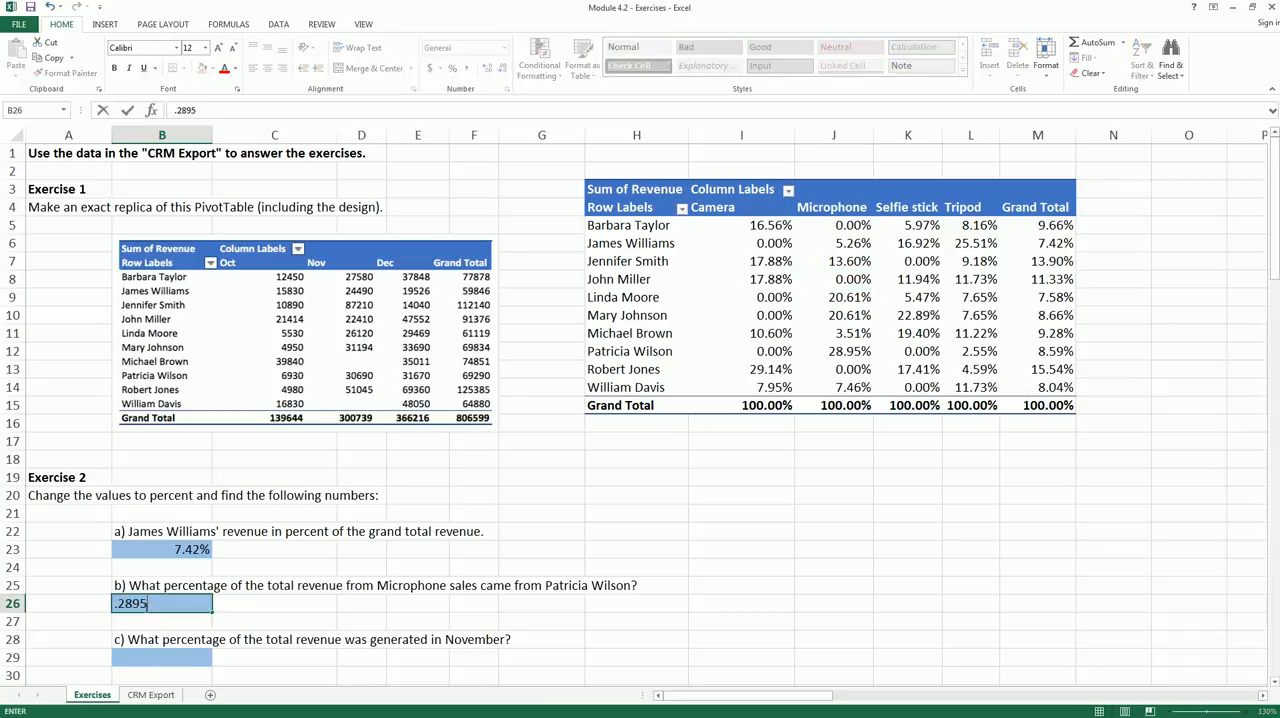
{"action": "key", "text": "ctrl+Return"}
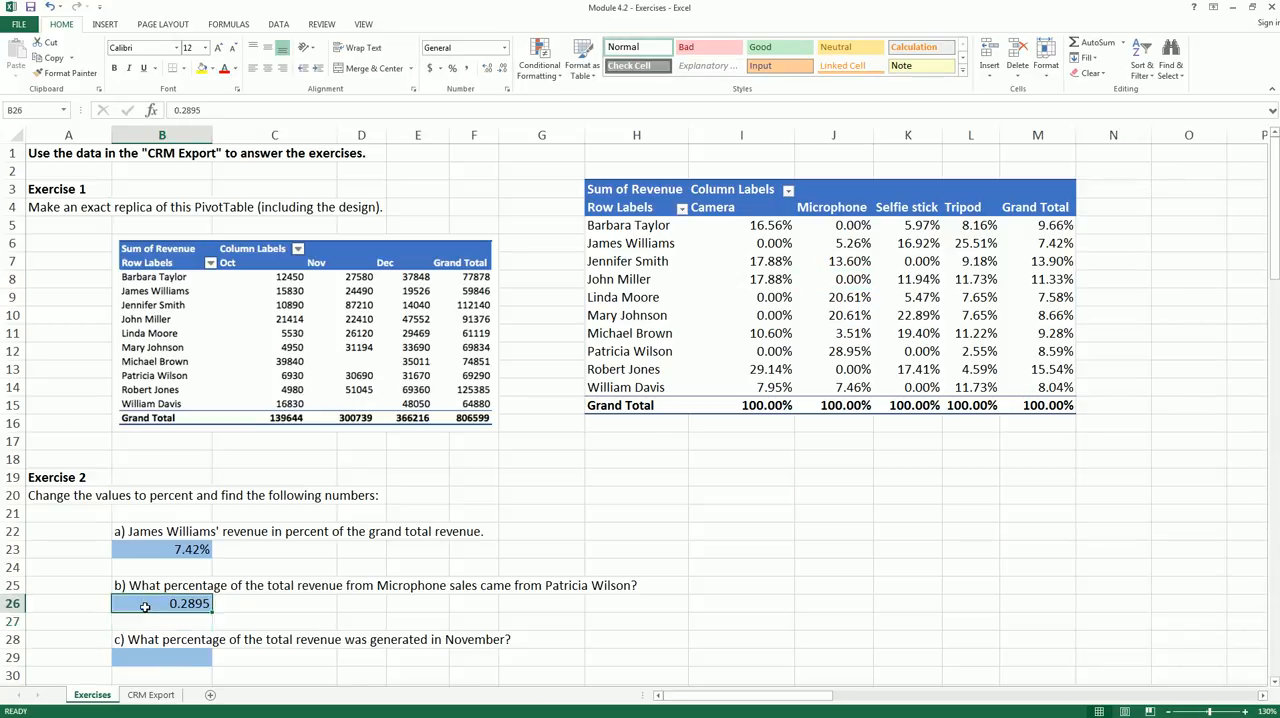
{"action": "scroll", "coordinate": [300, 400], "scroll_direction": "down", "scroll_amount": 1}
{"action": "left_click", "coordinate": [452, 68]}
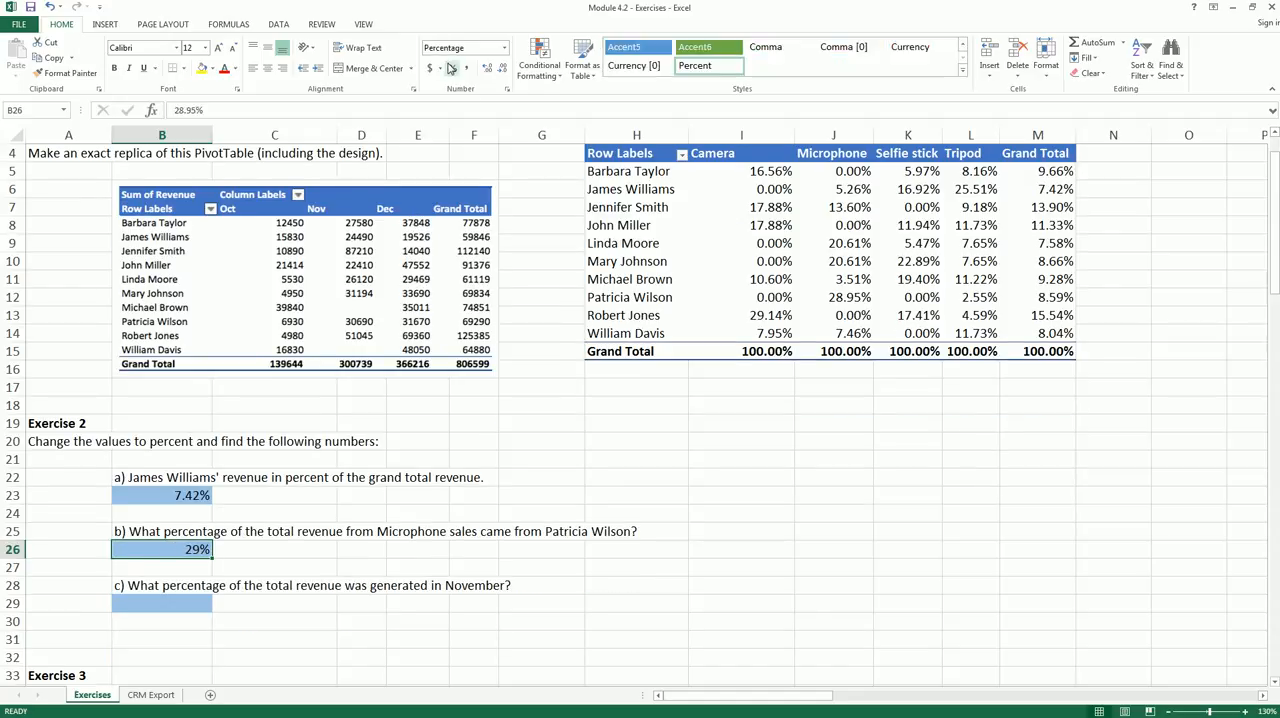
{"action": "left_click", "coordinate": [486, 70]}
{"action": "left_click", "coordinate": [486, 70]}
- Replace the Product field with Date in the PivotTable's columns for question 2c
{"action": "left_click", "coordinate": [158, 585]}
{"action": "scroll", "coordinate": [352, 549], "scroll_direction": "up", "scroll_amount": 1}
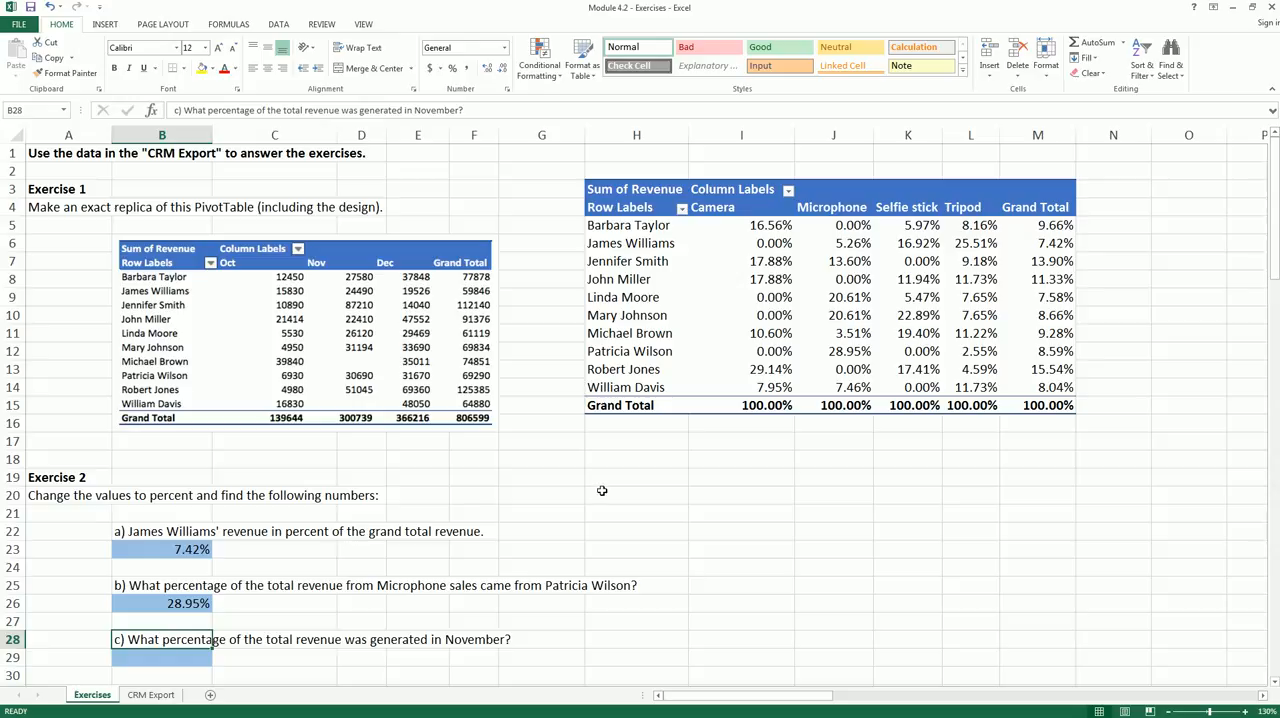
{"action": "left_click_drag", "start_coordinate": [229, 653], "coordinate": [340, 651]}
{"action": "left_click", "coordinate": [828, 316]}
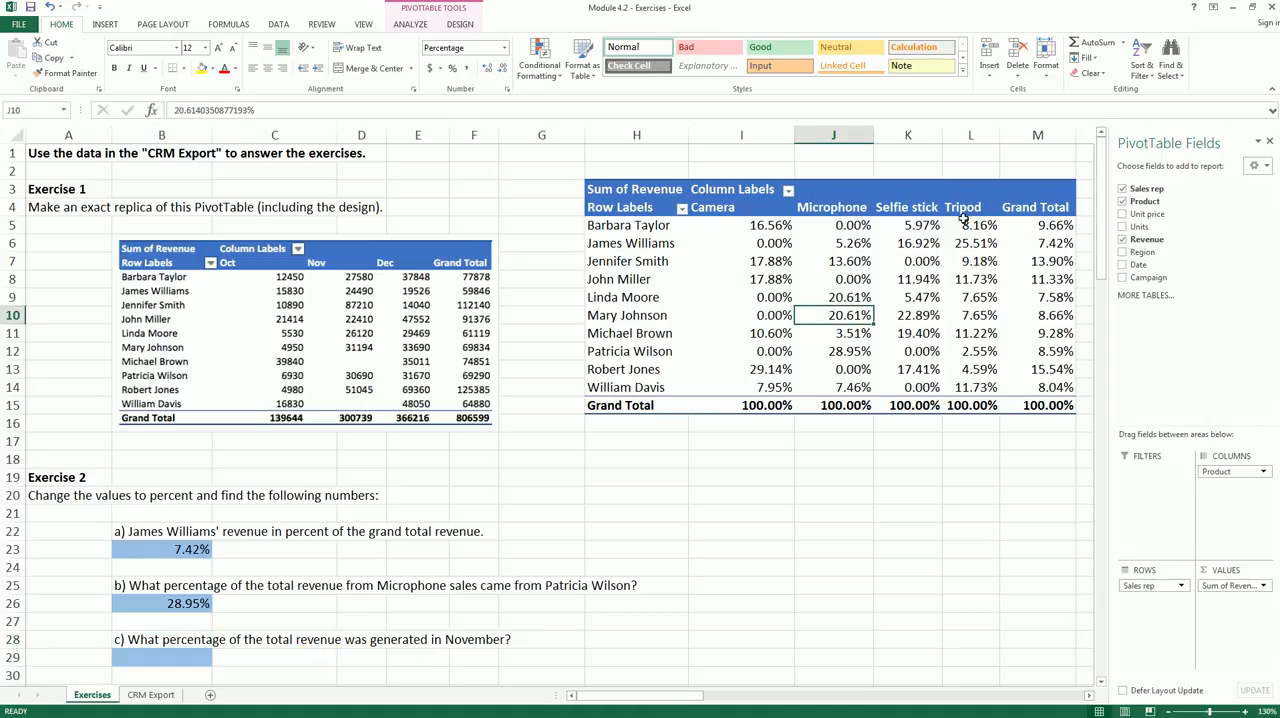
{"action": "left_click_drag", "start_coordinate": [1236, 474], "coordinate": [1071, 497]}
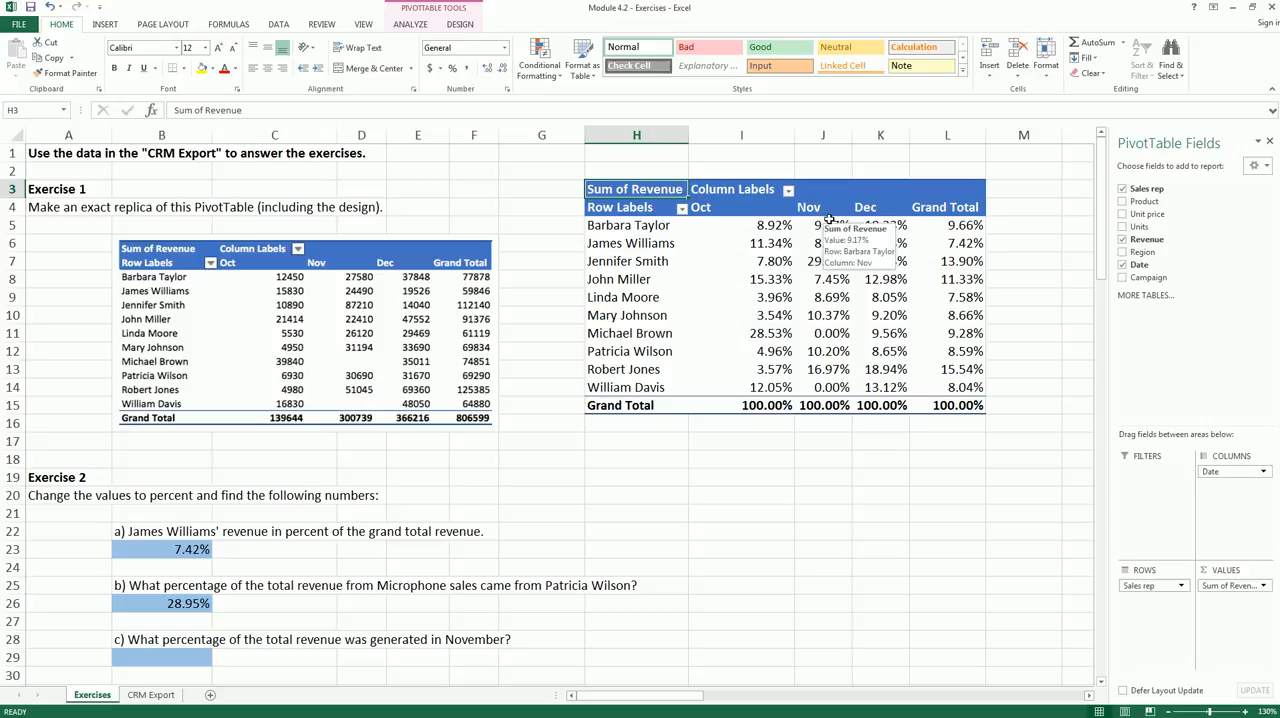
- Show the PivotTable's revenue values as % of Grand Total and check November's share in the total row
{"action": "right_click", "coordinate": [820, 281]}
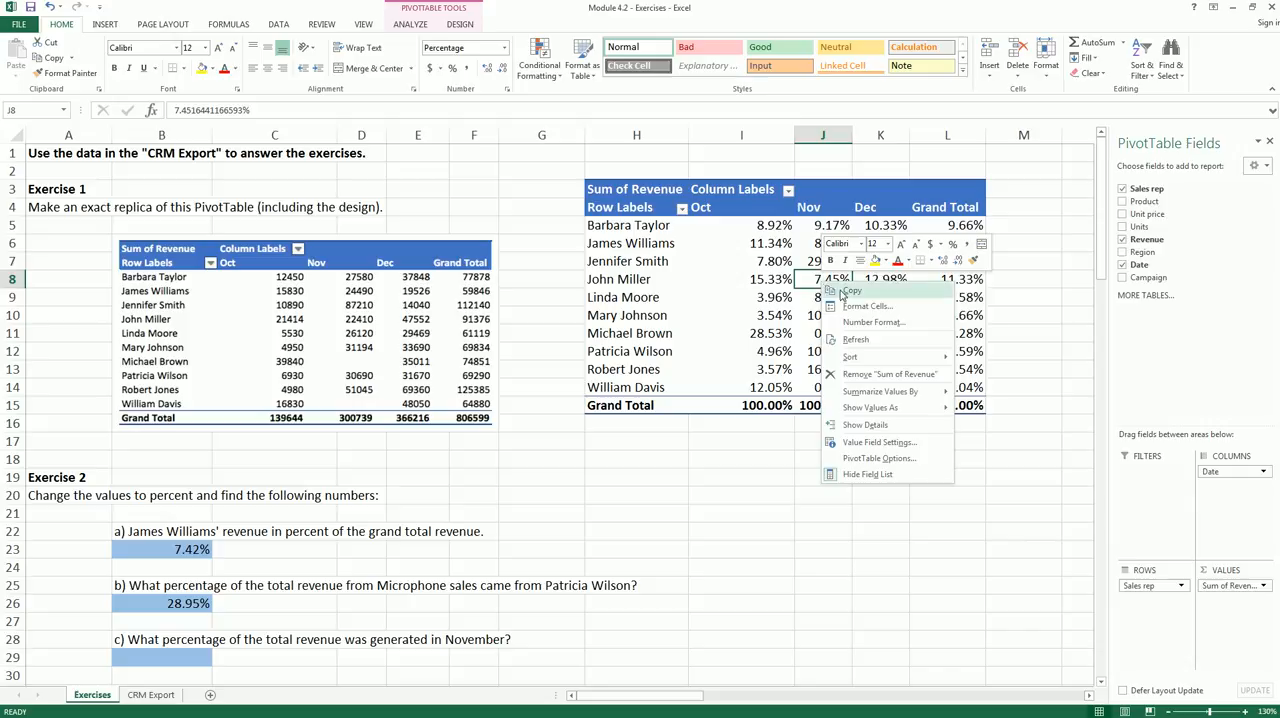
{"action": "mouse_move", "coordinate": [862, 409]}
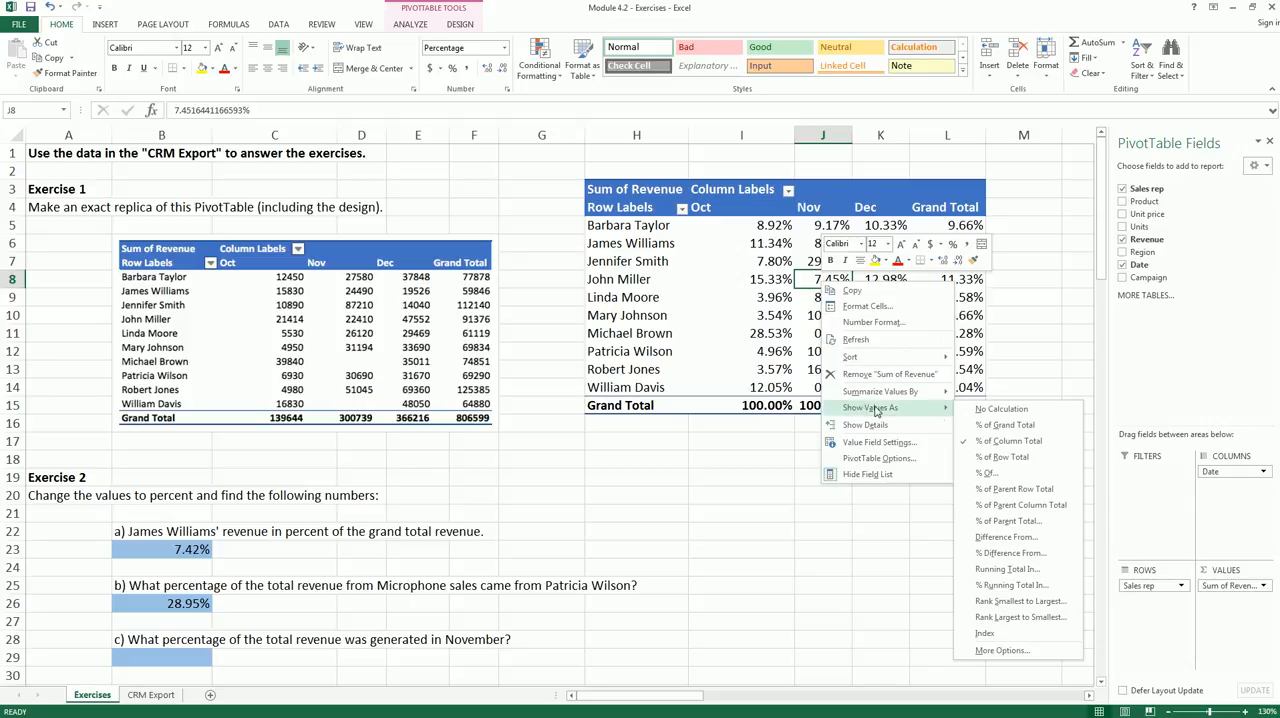
{"action": "left_click", "coordinate": [995, 425]}
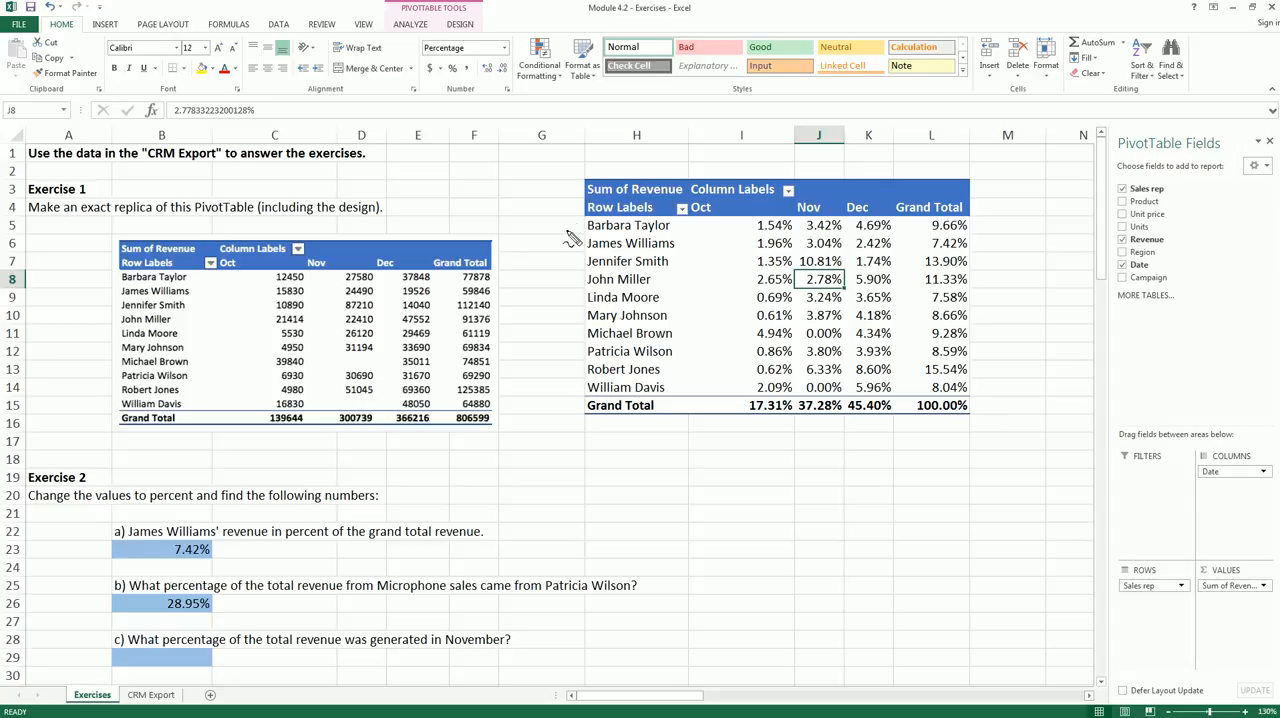
{"action": "left_click_drag", "start_coordinate": [622, 226], "coordinate": [611, 394]}
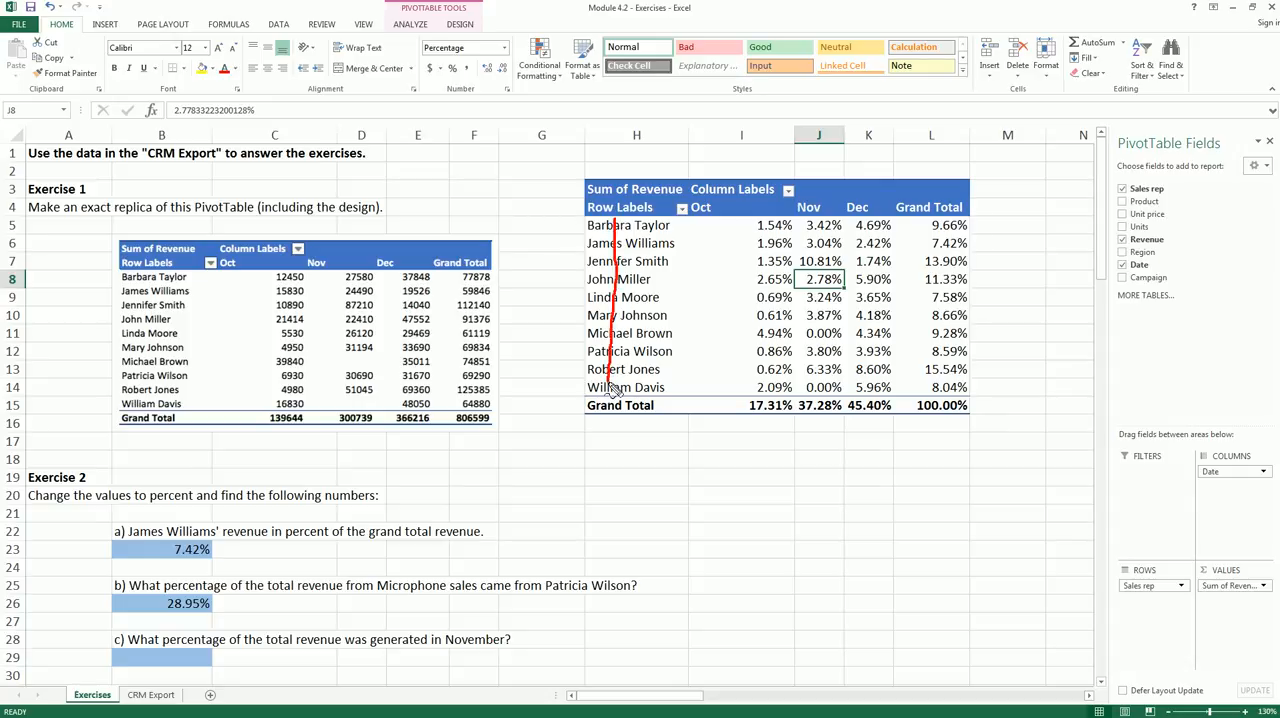
{"action": "mouse_move", "coordinate": [797, 412]}
{"action": "left_mouse_down"}
{"action": "mouse_move", "coordinate": [826, 394]}
{"action": "mouse_move", "coordinate": [852, 418]}
{"action": "mouse_move", "coordinate": [797, 420]}
{"action": "left_mouse_up"}
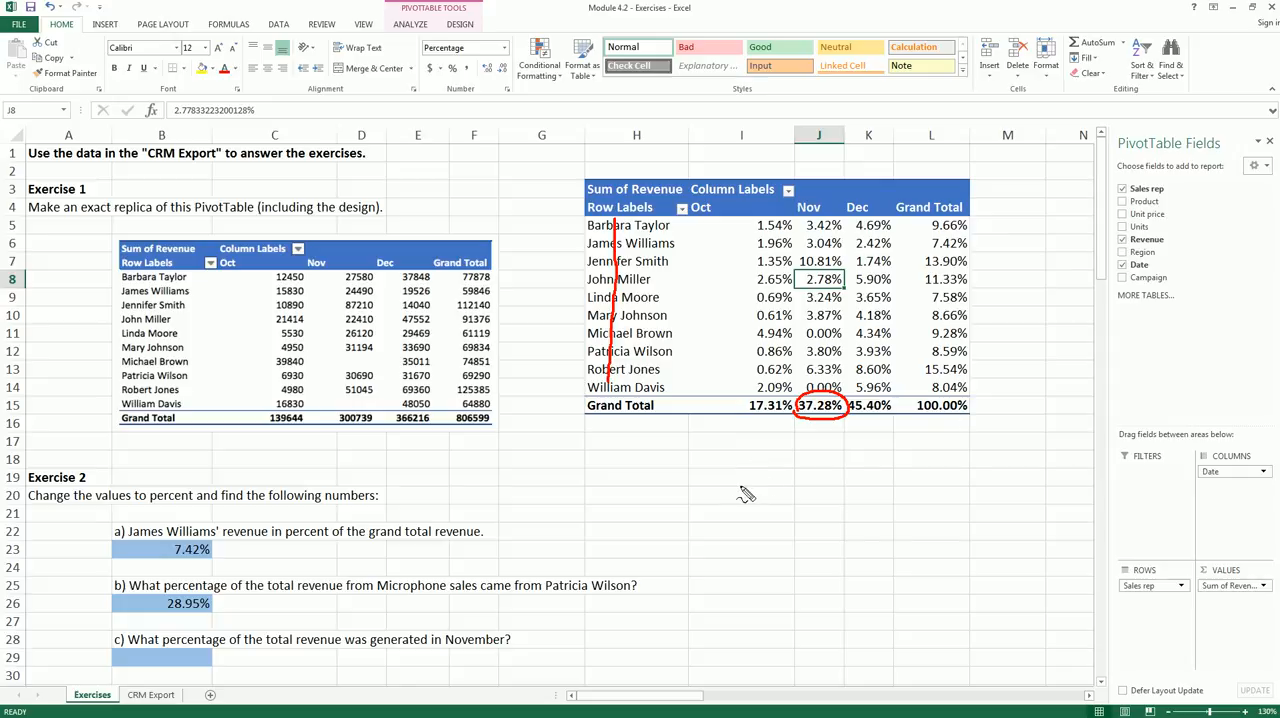
{"action": "key", "text": "Escape"}
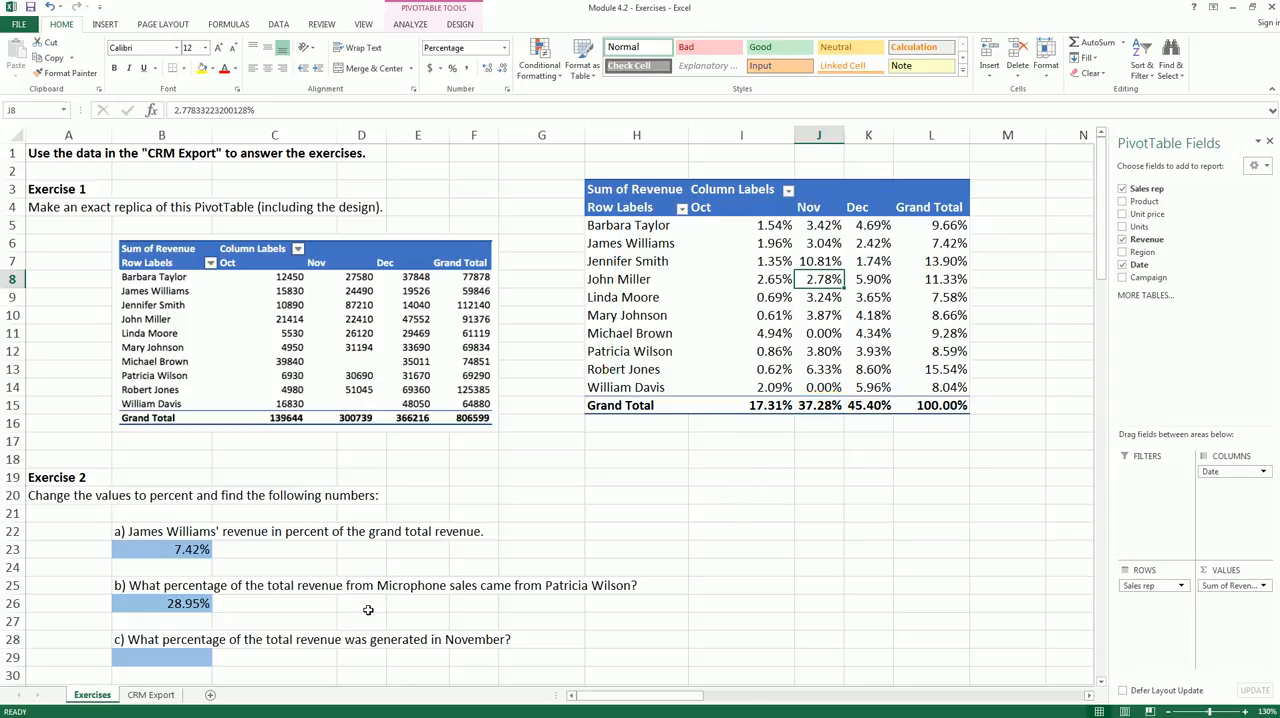
- Answer Exercise 2c in cell B29 with .3728 from November's share, formatted as a percentage with two decimals
{"action": "left_click", "coordinate": [198, 660]}
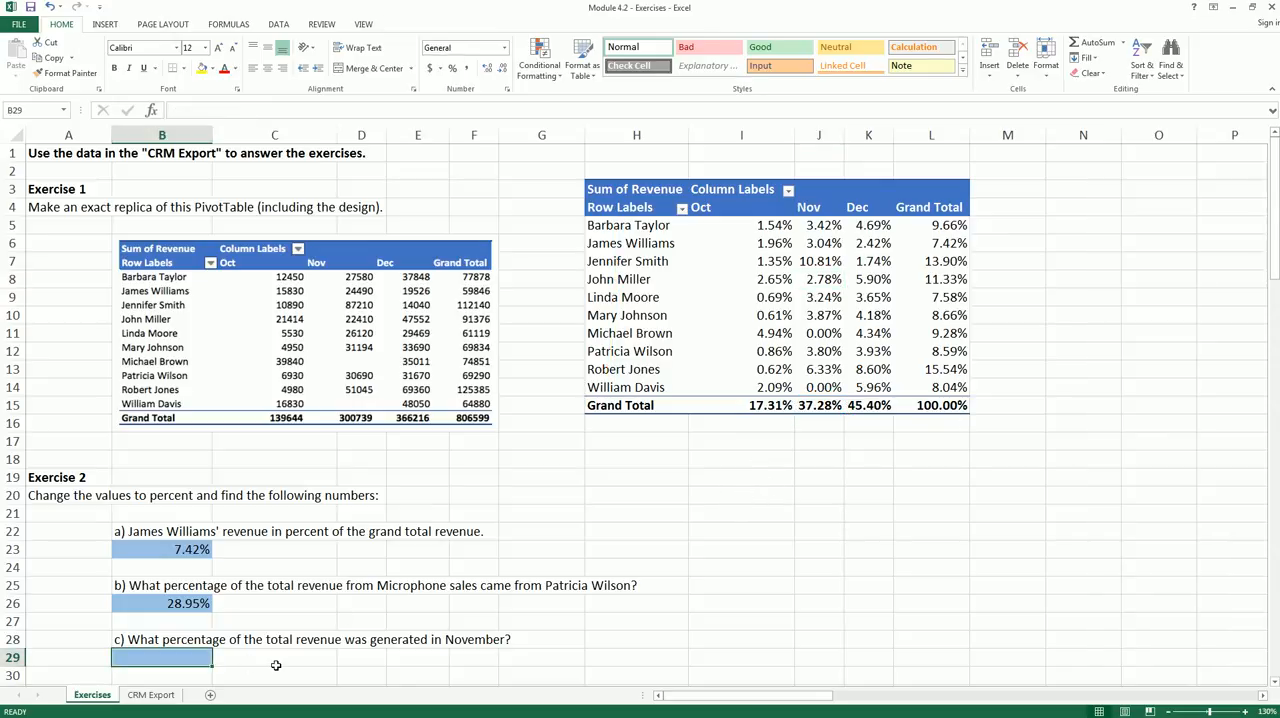
{"action": "type", "text": "="}
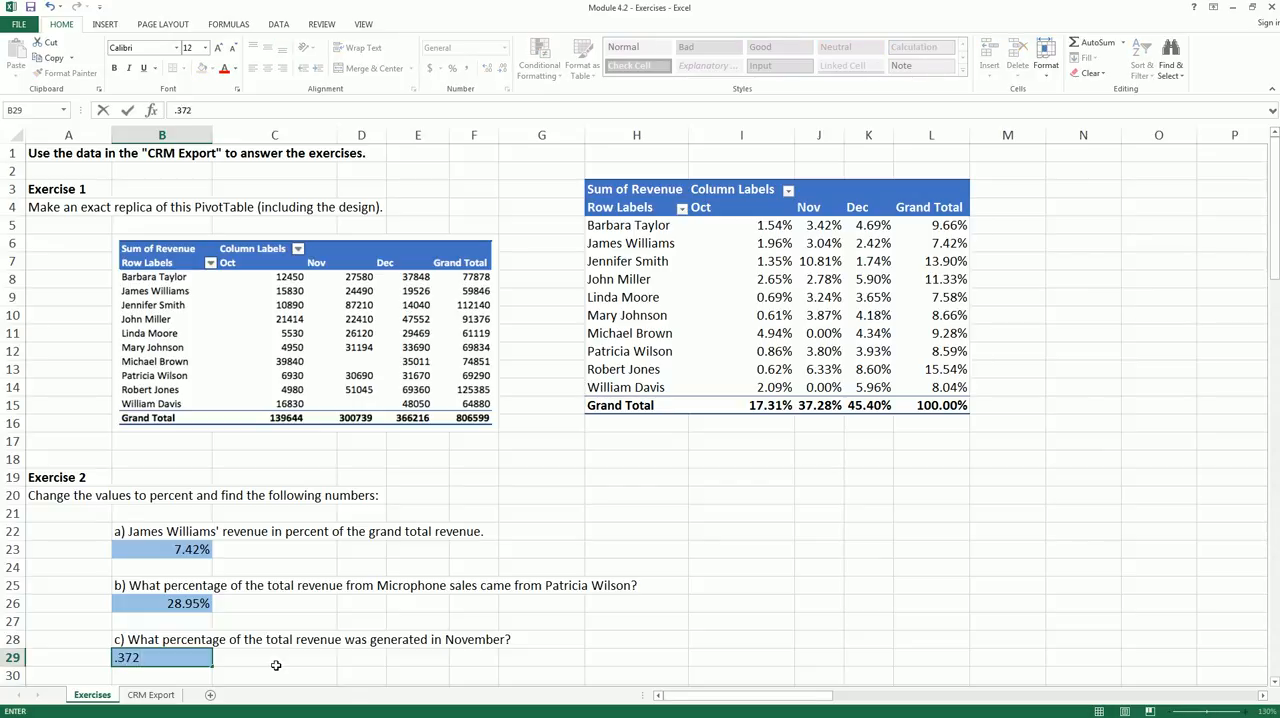
{"action": "key", "text": "Return"}
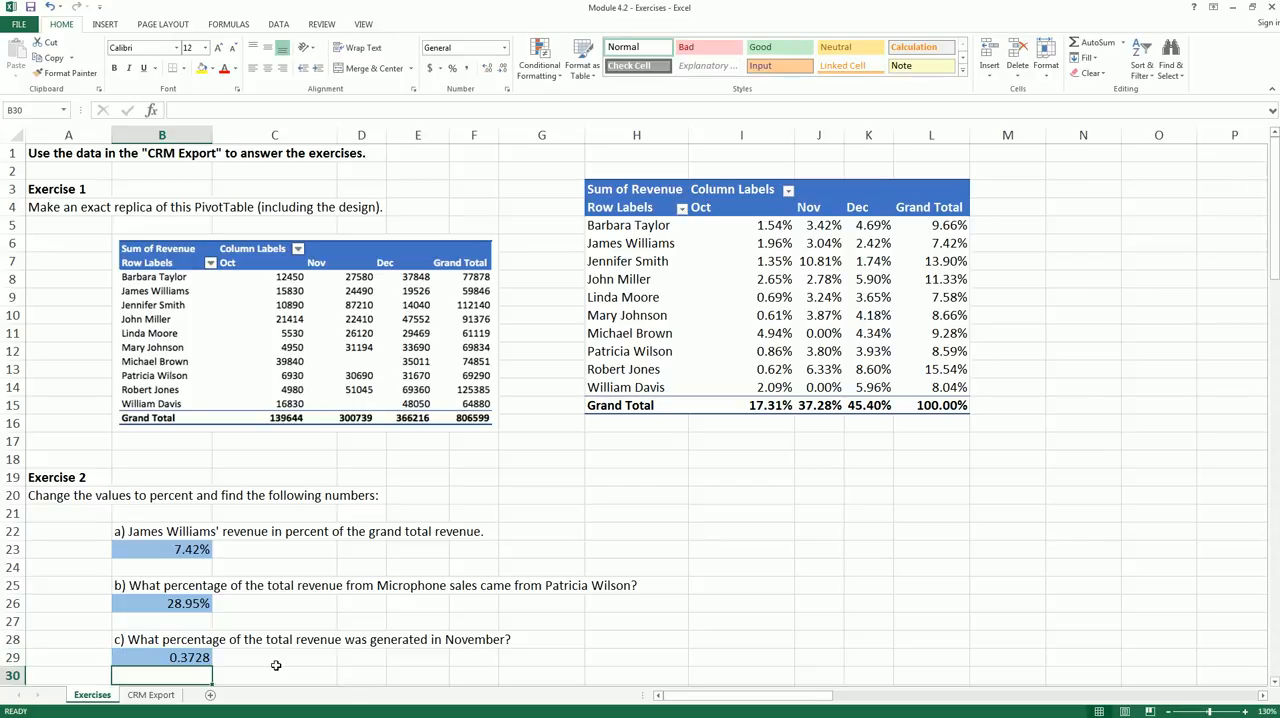
{"action": "left_click", "coordinate": [208, 657]}
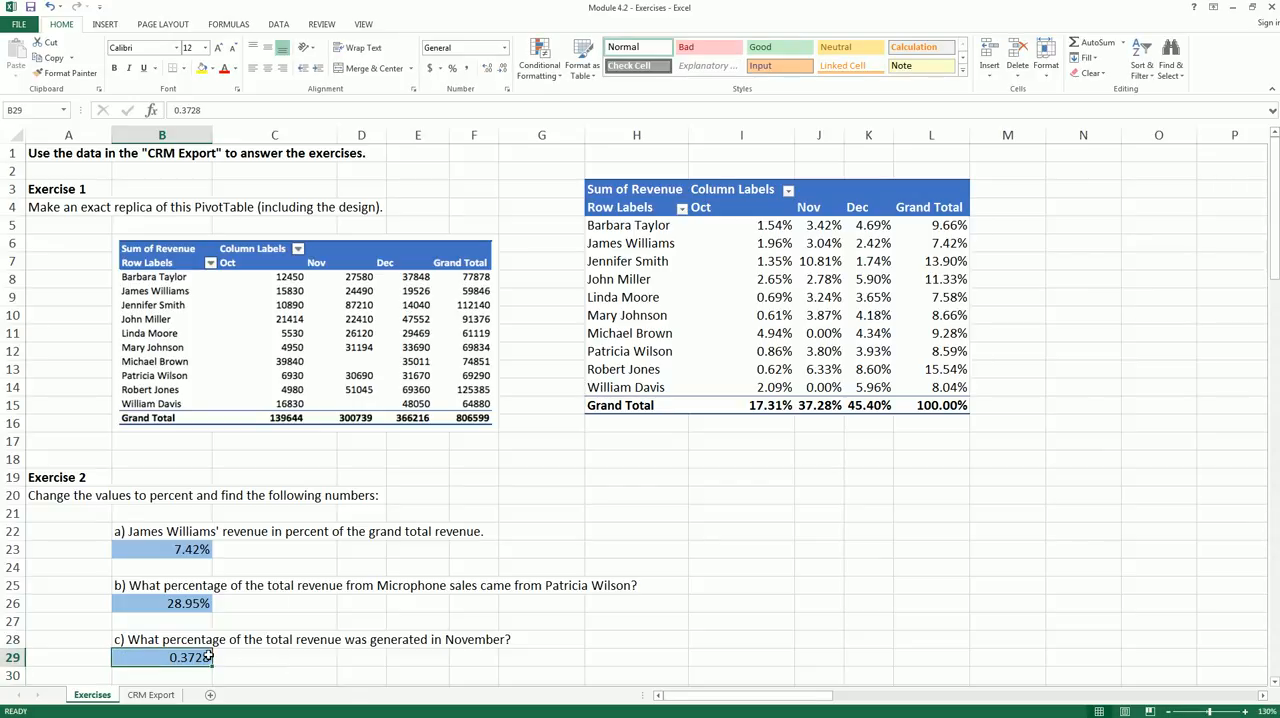
{"action": "left_click", "coordinate": [452, 68]}
{"action": "left_click", "coordinate": [488, 68]}
{"action": "left_click", "coordinate": [488, 68]}
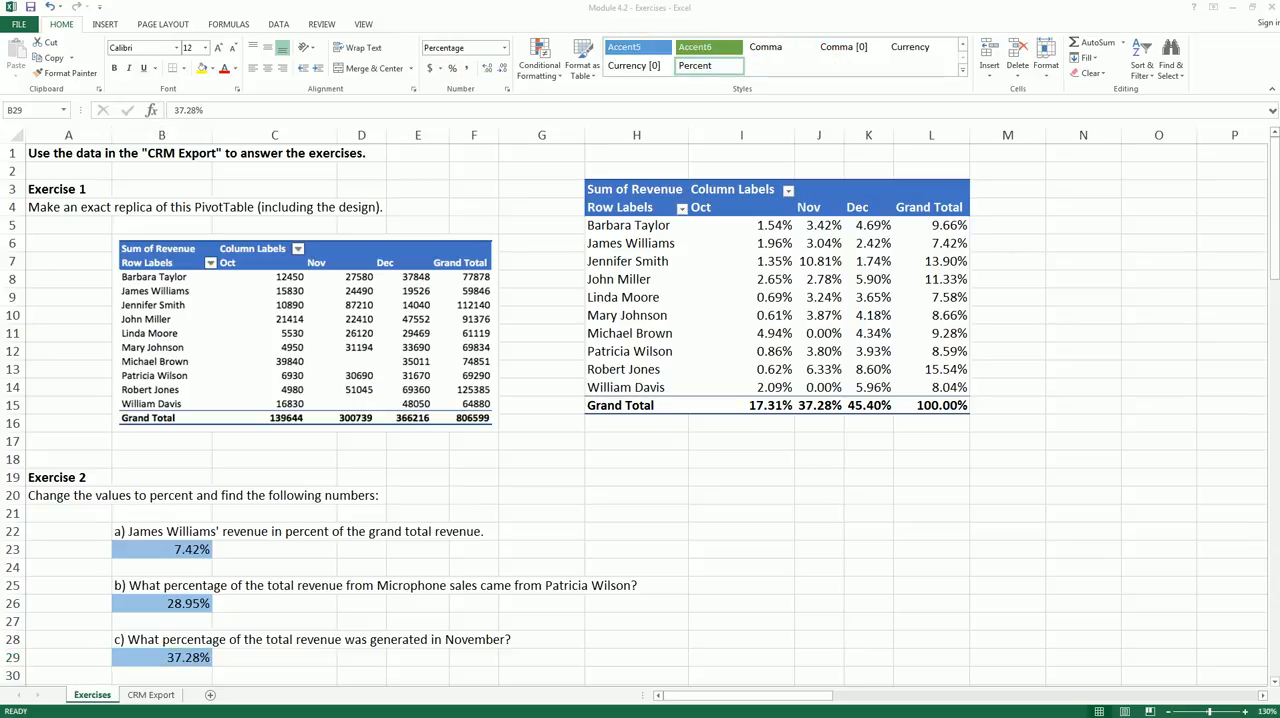
- Insert a PivotTable for Exercise 3 from the CRM Export range A1:H65, placed at cell H34 of the existing Exercises sheet
{"action": "scroll", "coordinate": [776, 496], "scroll_direction": "down", "scroll_amount": 8}
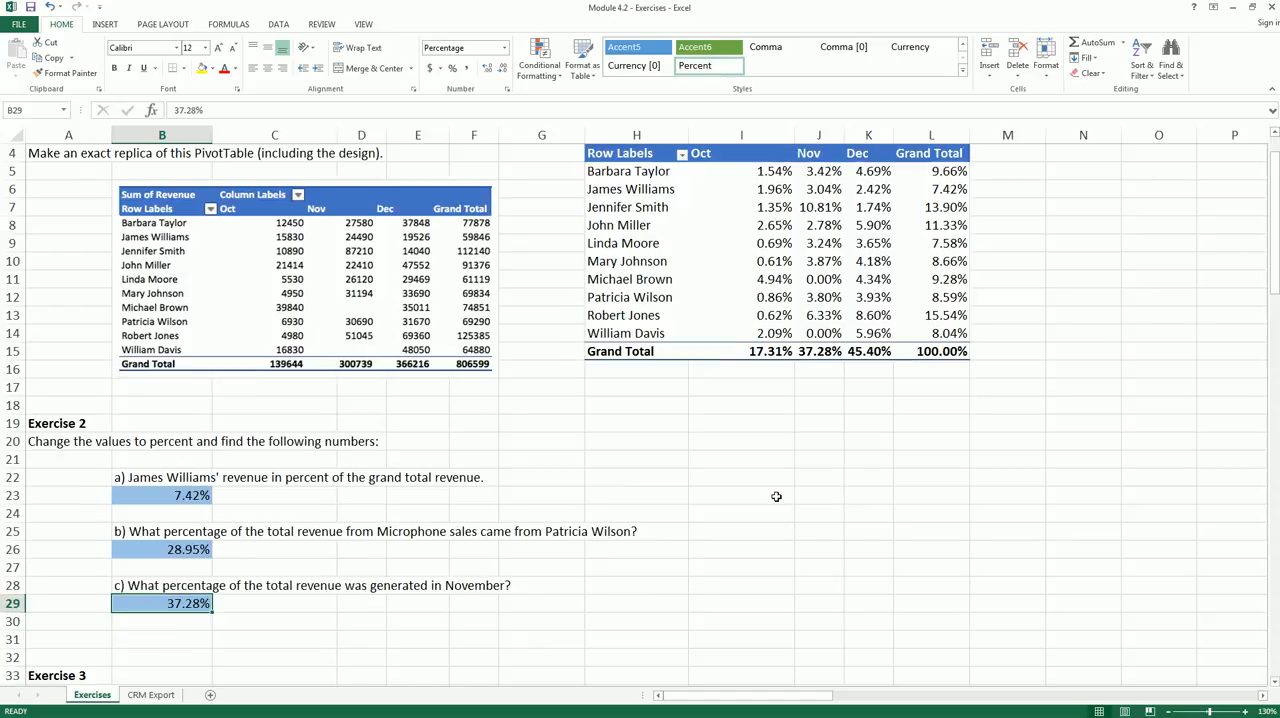
{"action": "scroll", "coordinate": [776, 496], "scroll_direction": "down", "scroll_amount": 1}
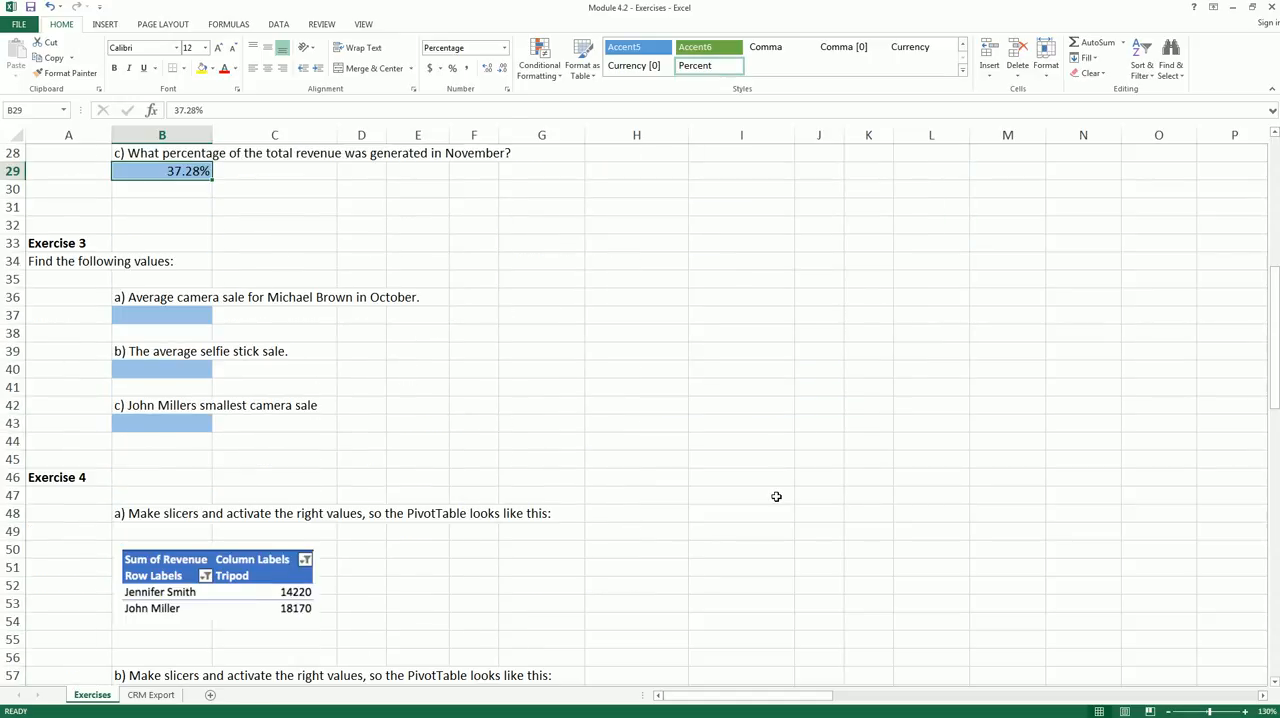
{"action": "scroll", "coordinate": [776, 496], "scroll_direction": "down", "scroll_amount": 1}
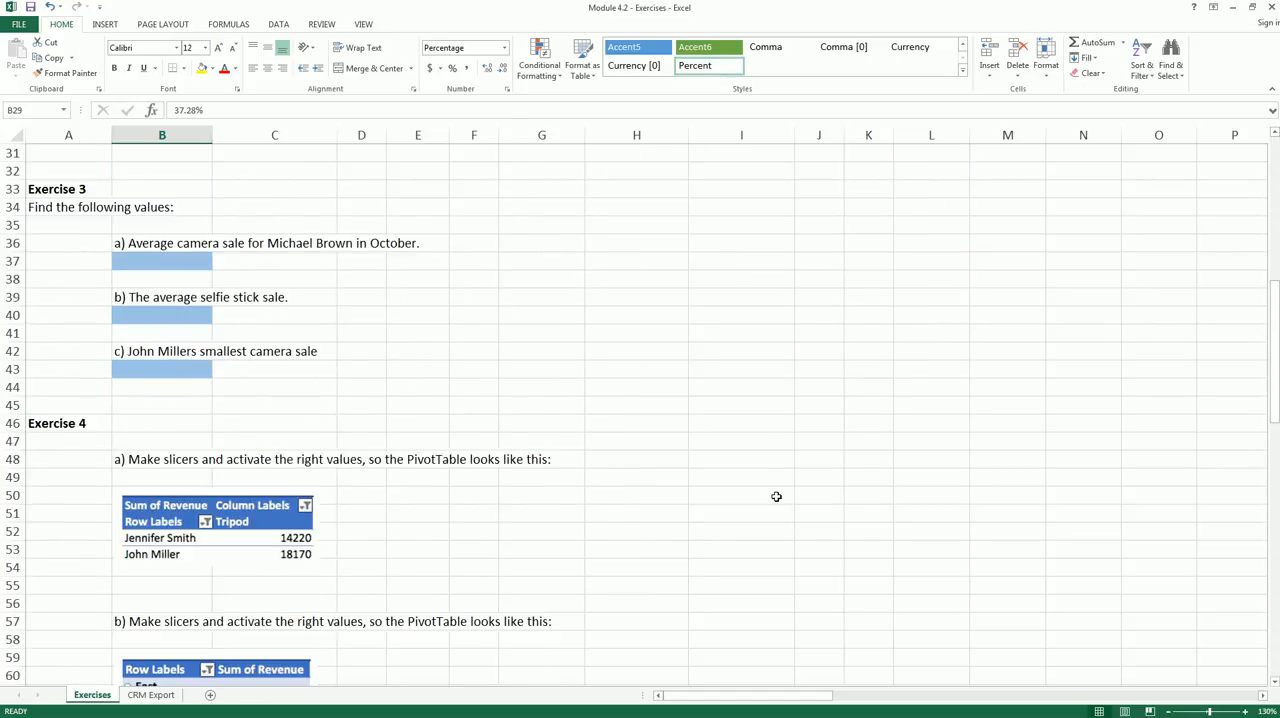
{"action": "scroll", "coordinate": [776, 496], "scroll_direction": "up", "scroll_amount": 1, "text": "ctrl"}
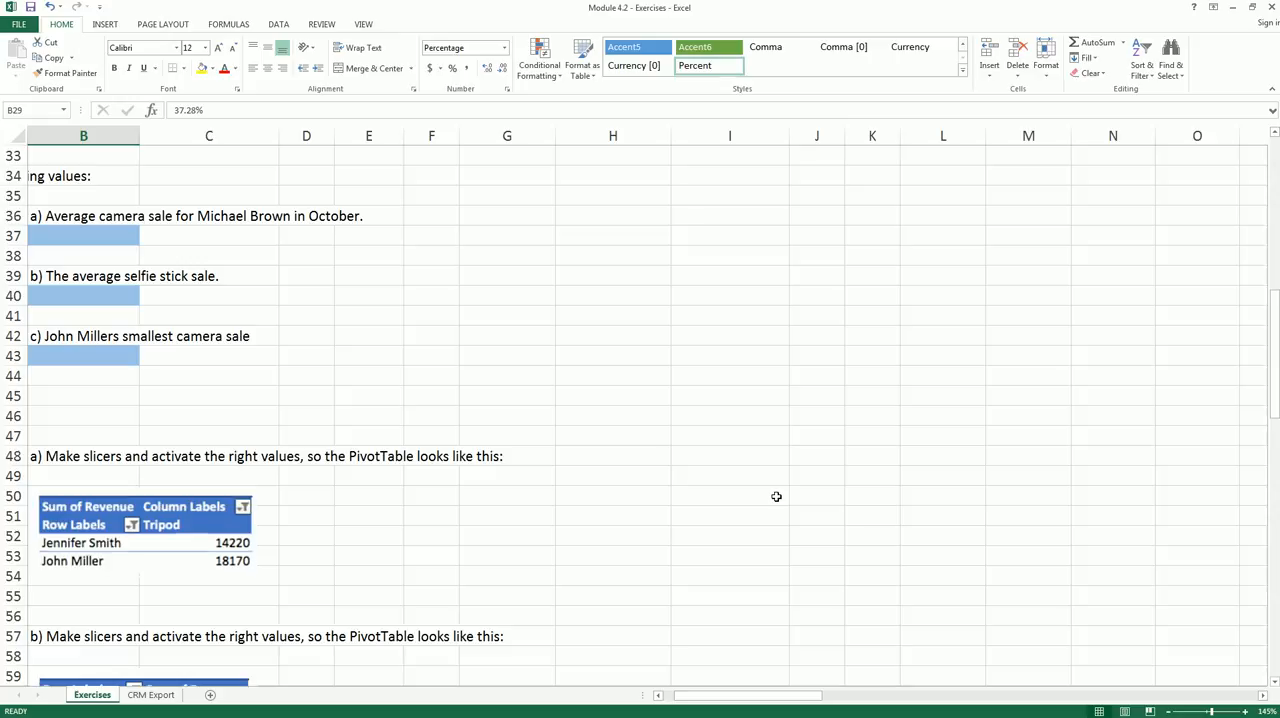
{"action": "left_click_drag", "start_coordinate": [754, 706], "coordinate": [716, 704]}
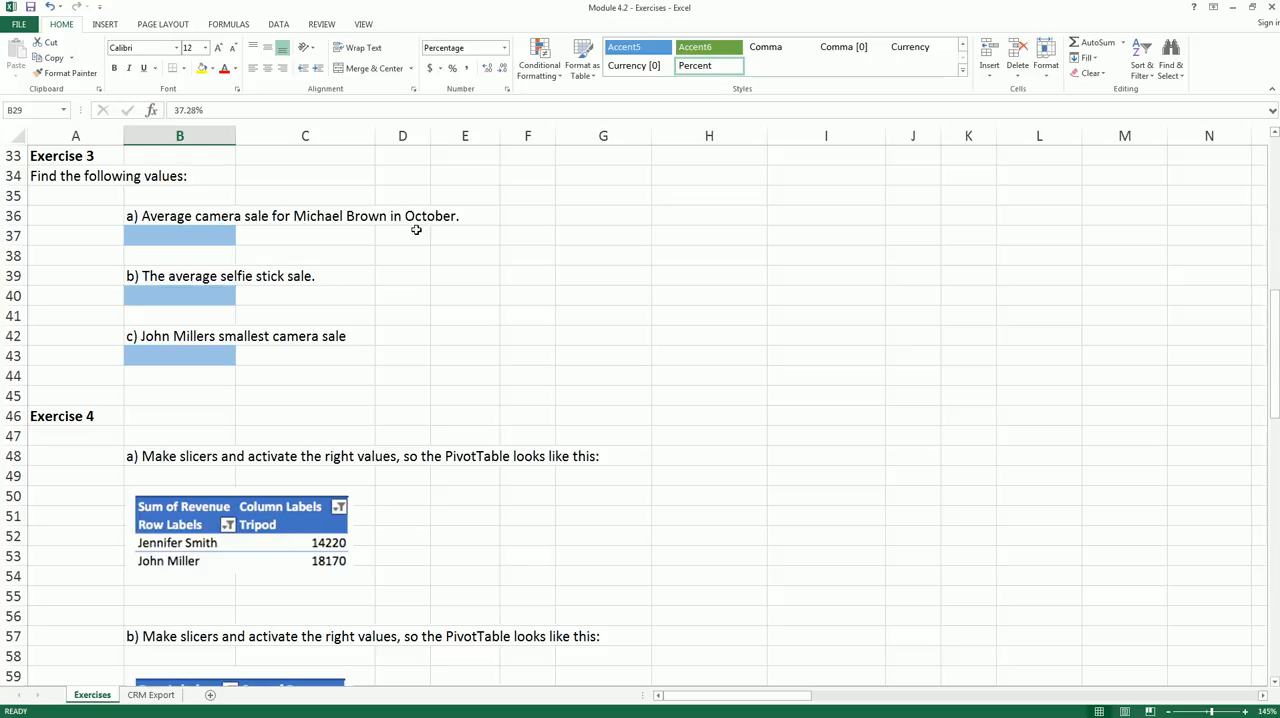
{"action": "left_click", "coordinate": [150, 695]}
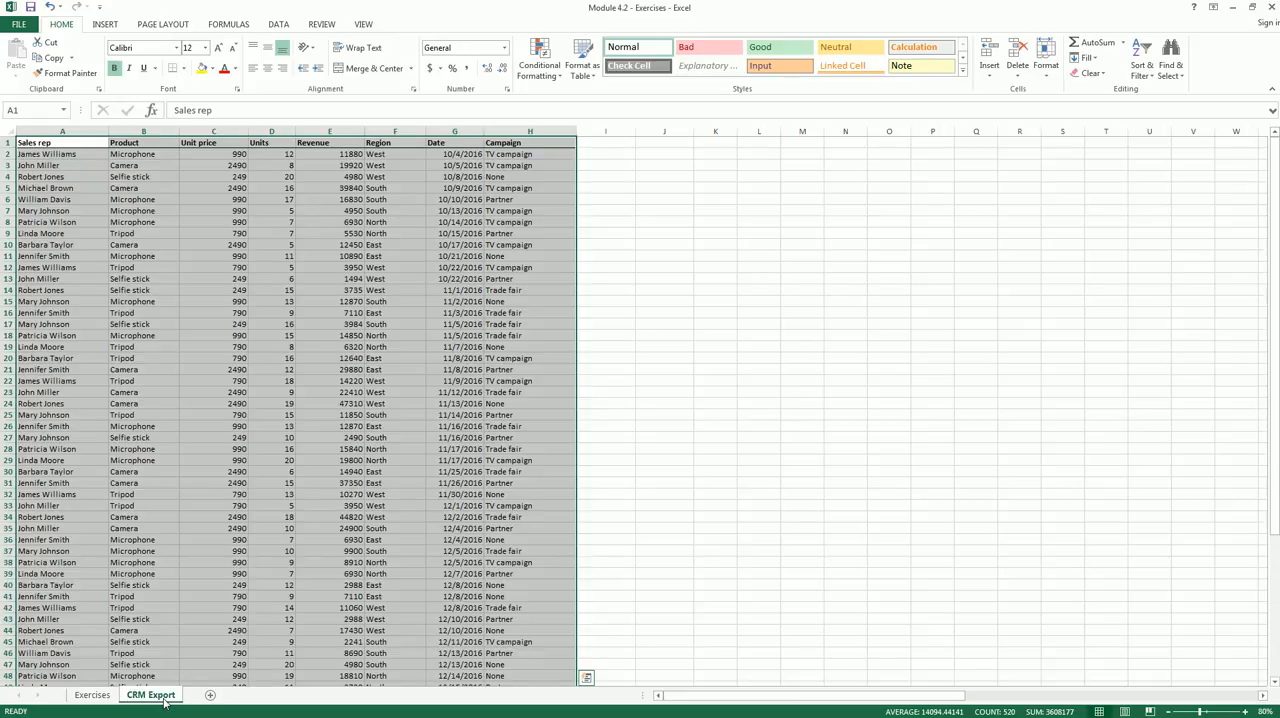
{"action": "left_click", "coordinate": [105, 24]}
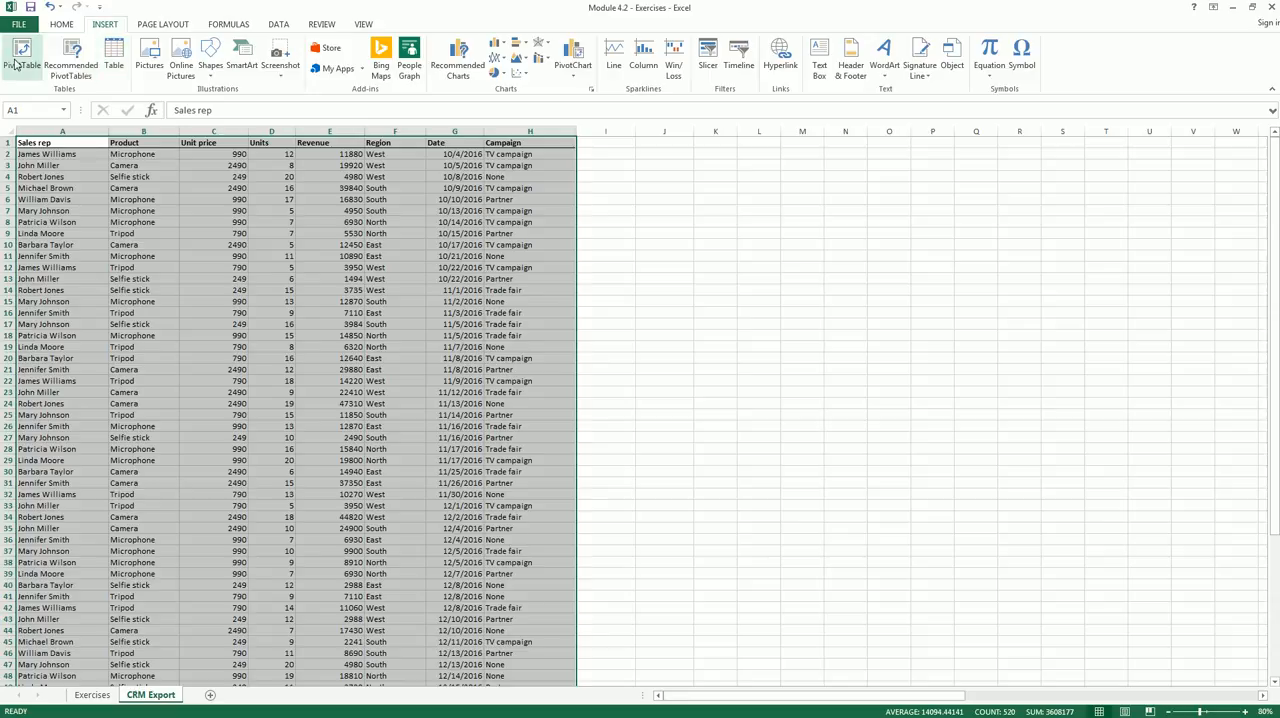
{"action": "left_click", "coordinate": [22, 55]}
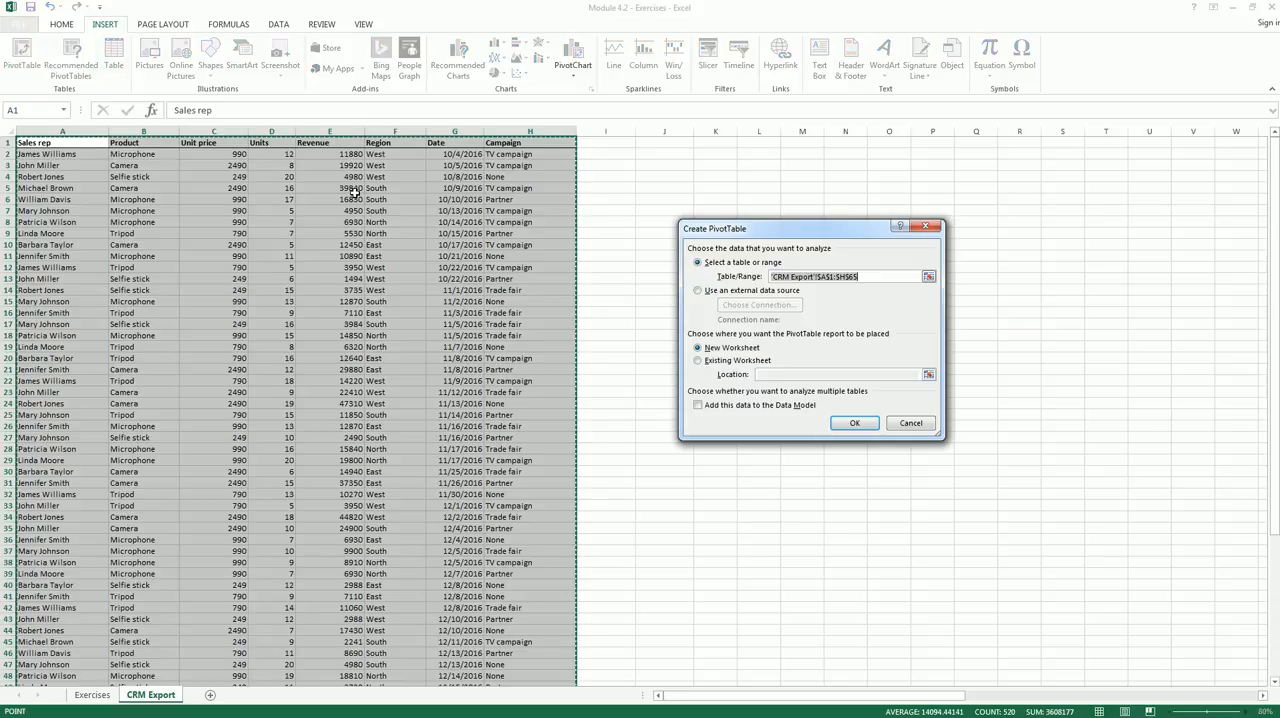
{"action": "left_click", "coordinate": [713, 362]}
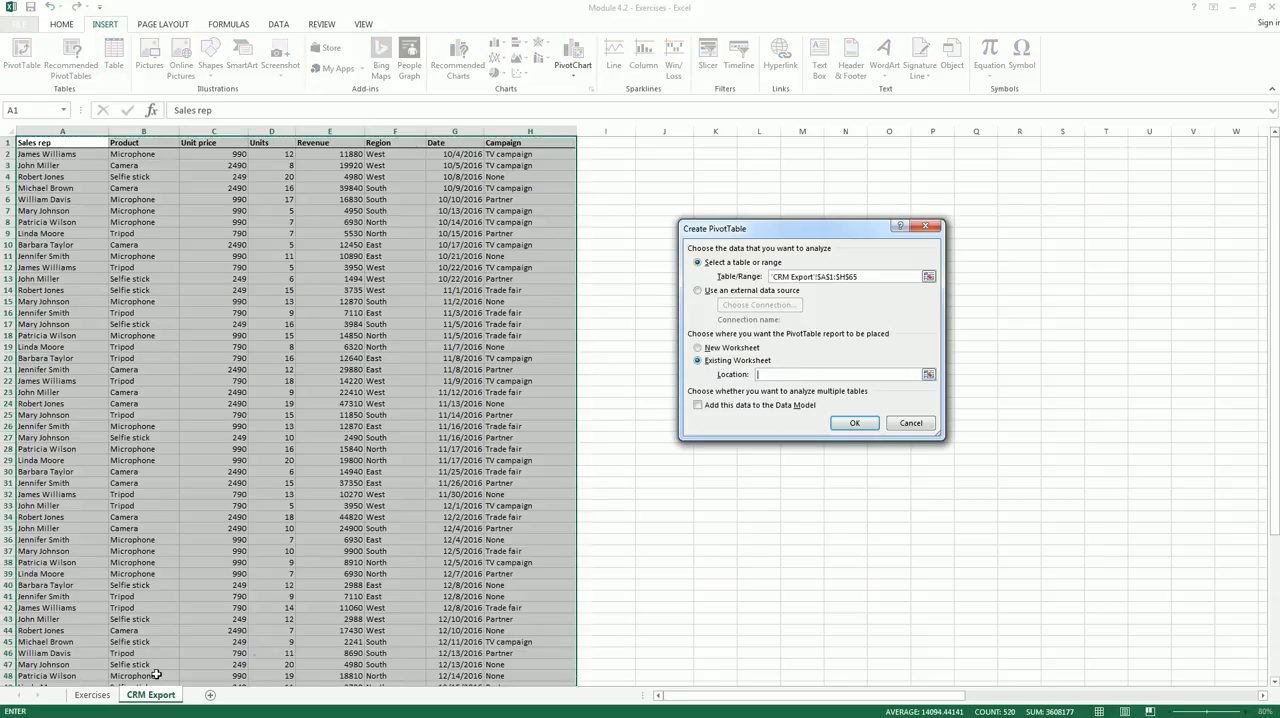
{"action": "left_click", "coordinate": [100, 697]}
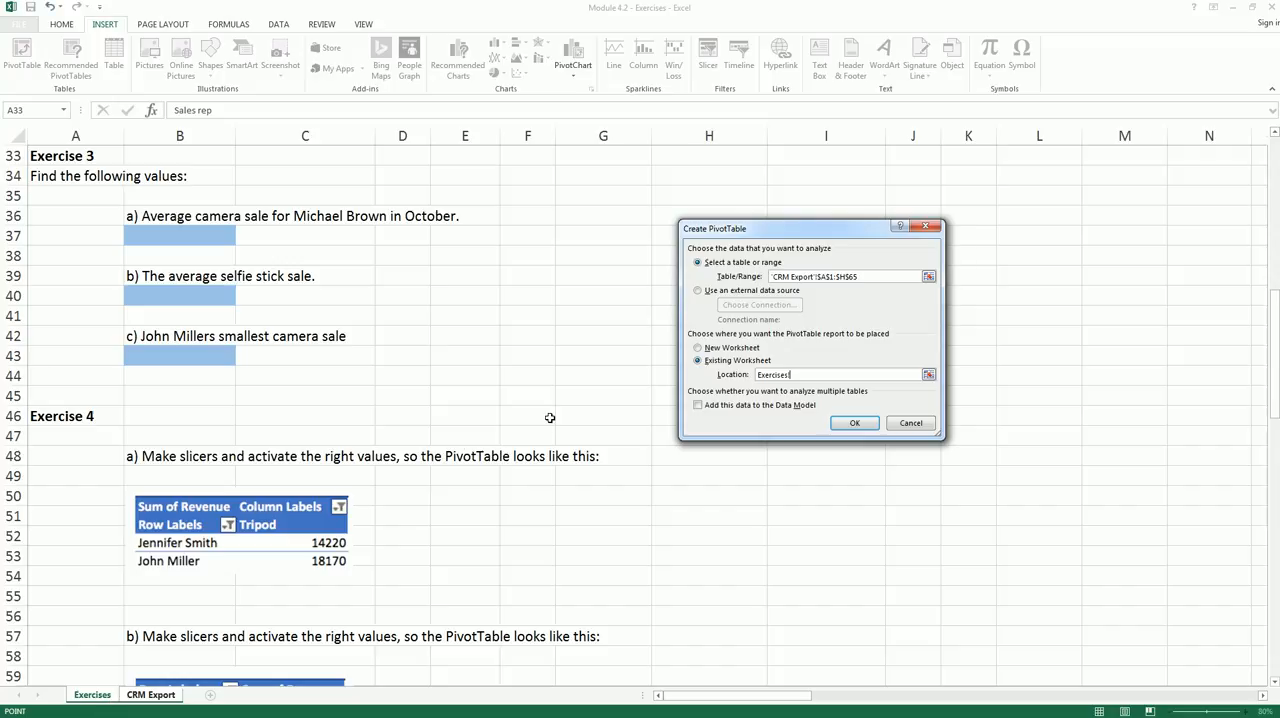
{"action": "left_click", "coordinate": [680, 171]}
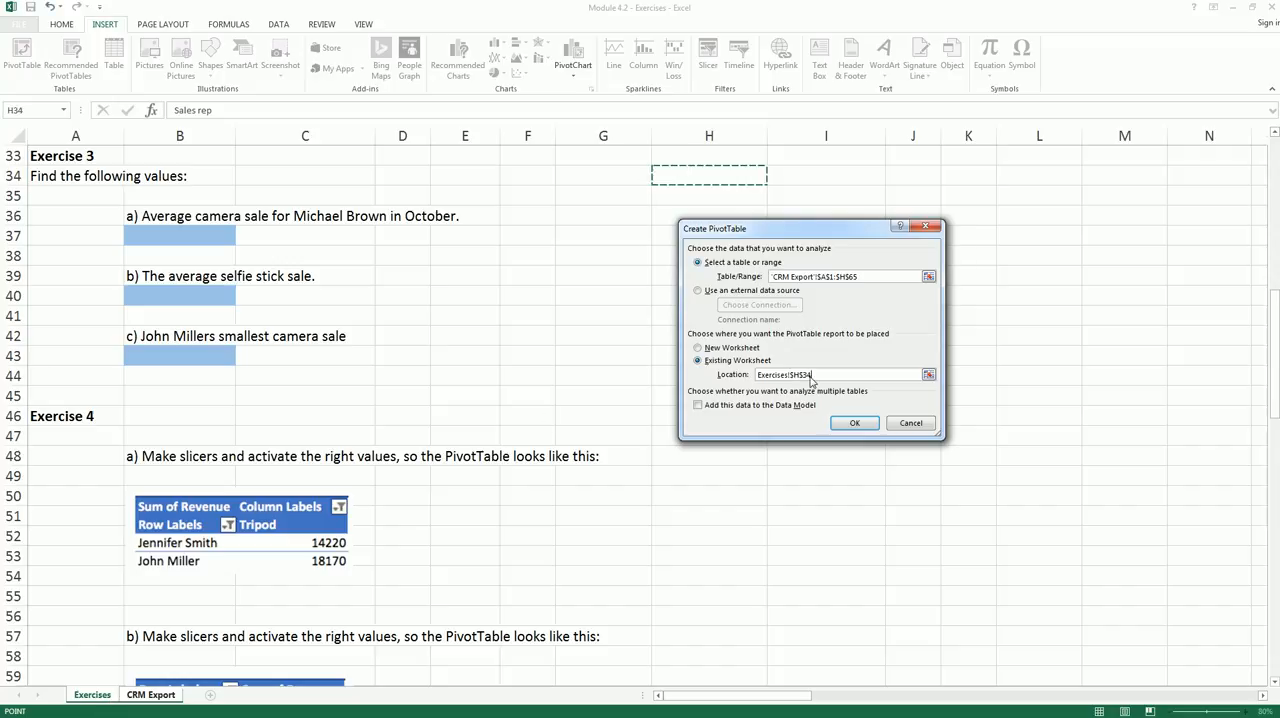
{"action": "left_click", "coordinate": [852, 423]}
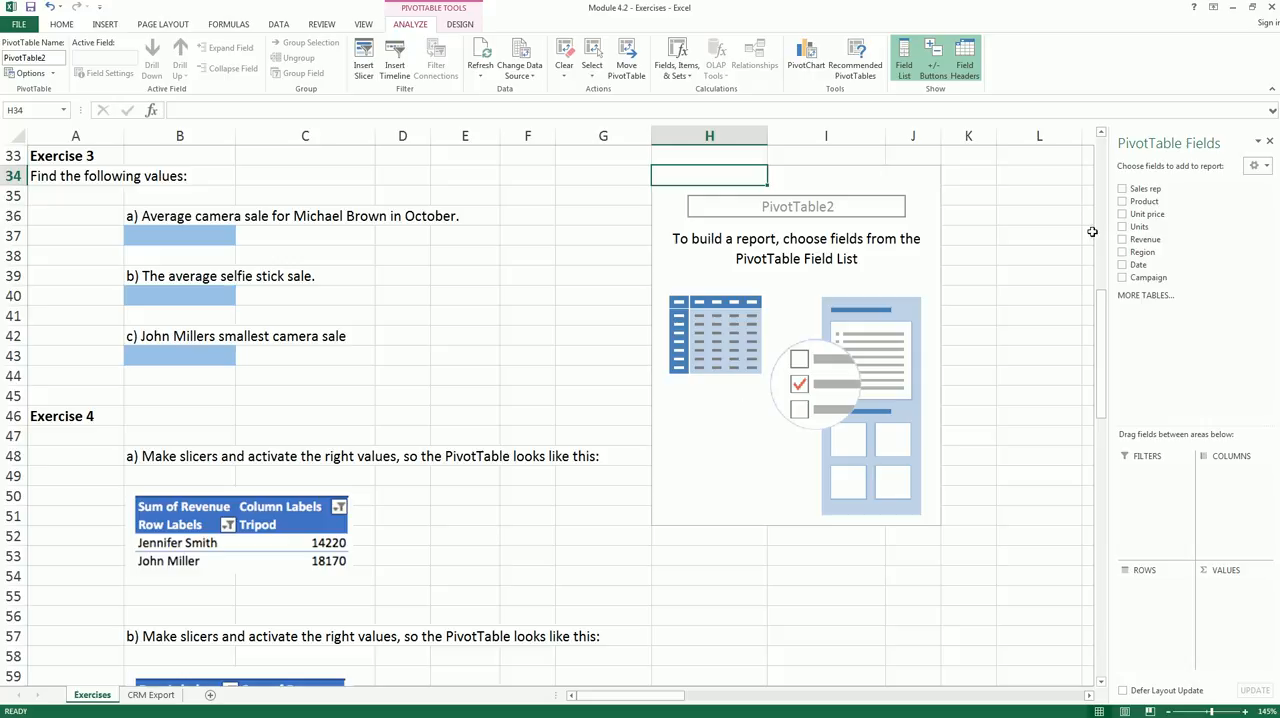
- Lay out the new PivotTable with Sales rep in the rows, Date in the columns and Revenue as values
{"action": "left_click_drag", "start_coordinate": [1146, 190], "coordinate": [1165, 619]}
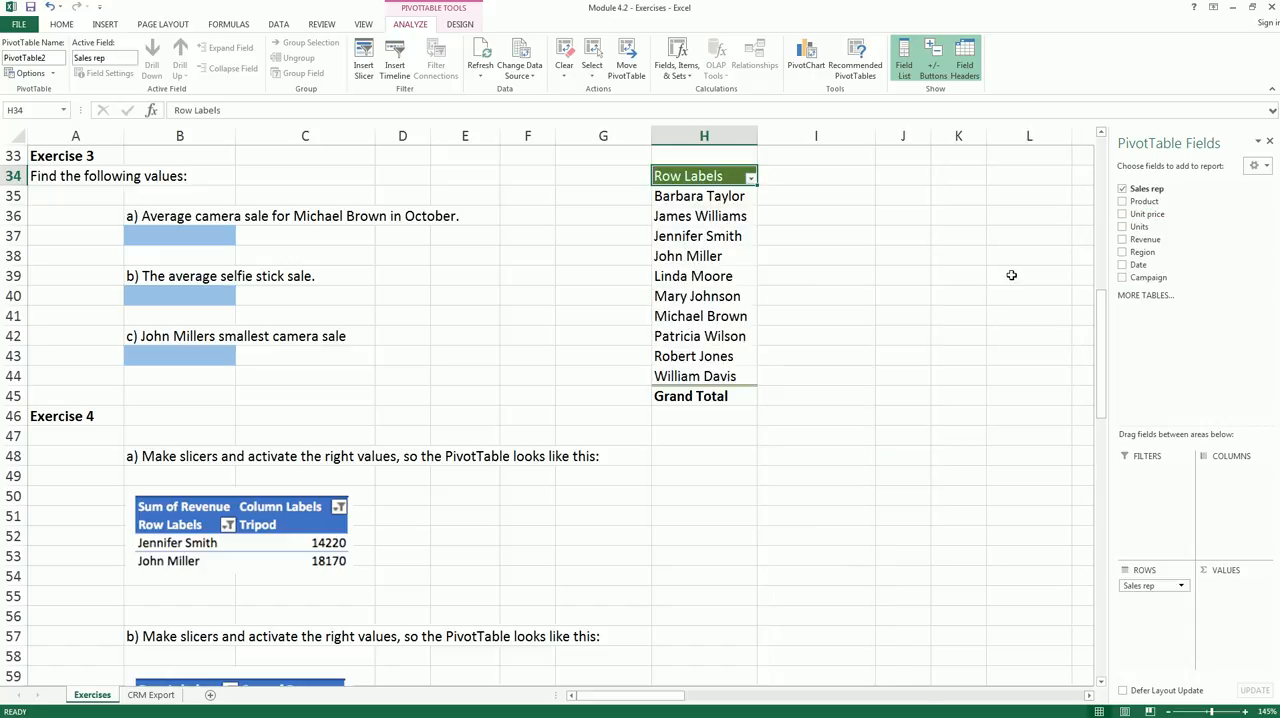
{"action": "left_click_drag", "start_coordinate": [1145, 264], "coordinate": [1247, 477]}
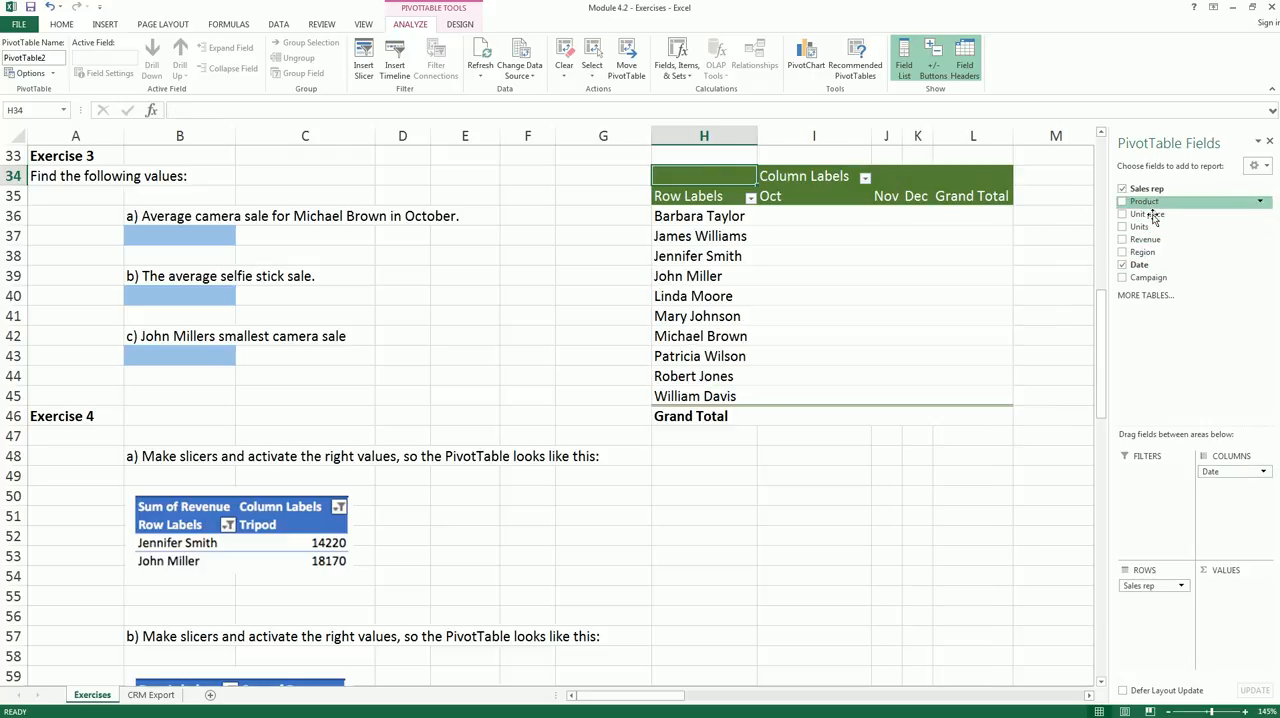
{"action": "left_click_drag", "start_coordinate": [1148, 248], "coordinate": [1241, 621]}
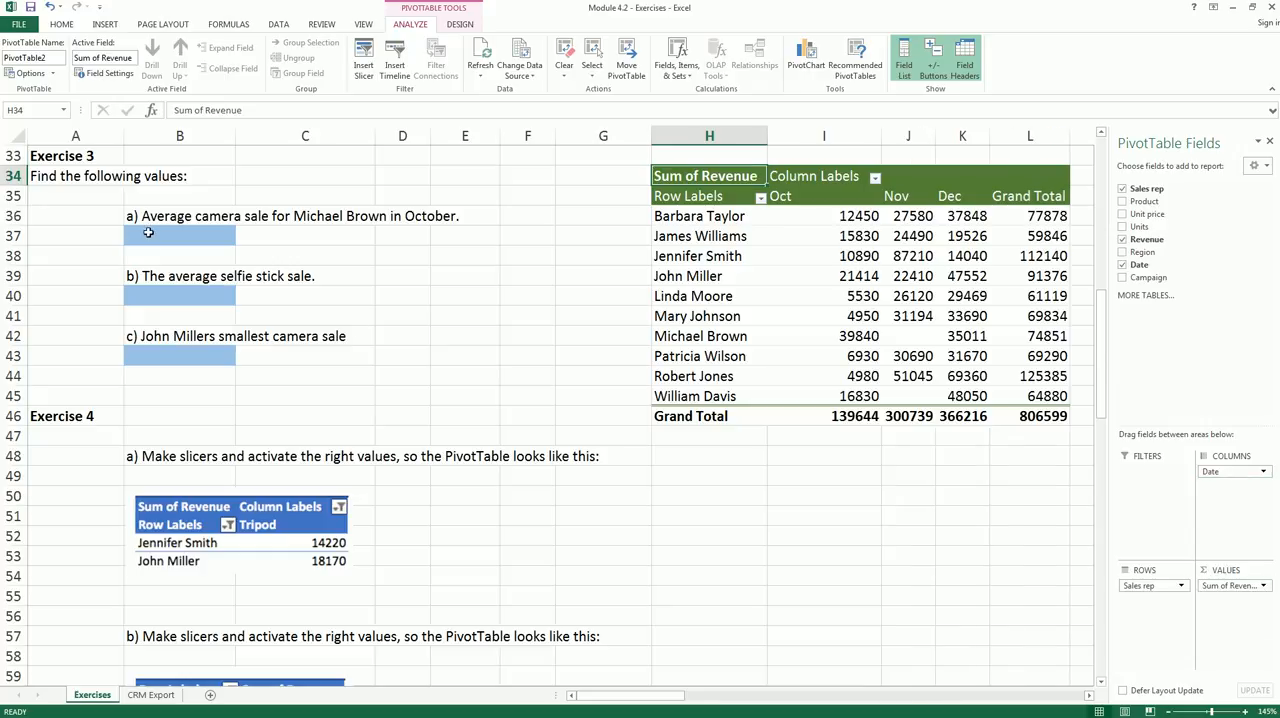
- Summarize the new PivotTable's Revenue value field by Average
{"action": "left_click", "coordinate": [1263, 586]}
{"action": "left_click", "coordinate": [1238, 571]}
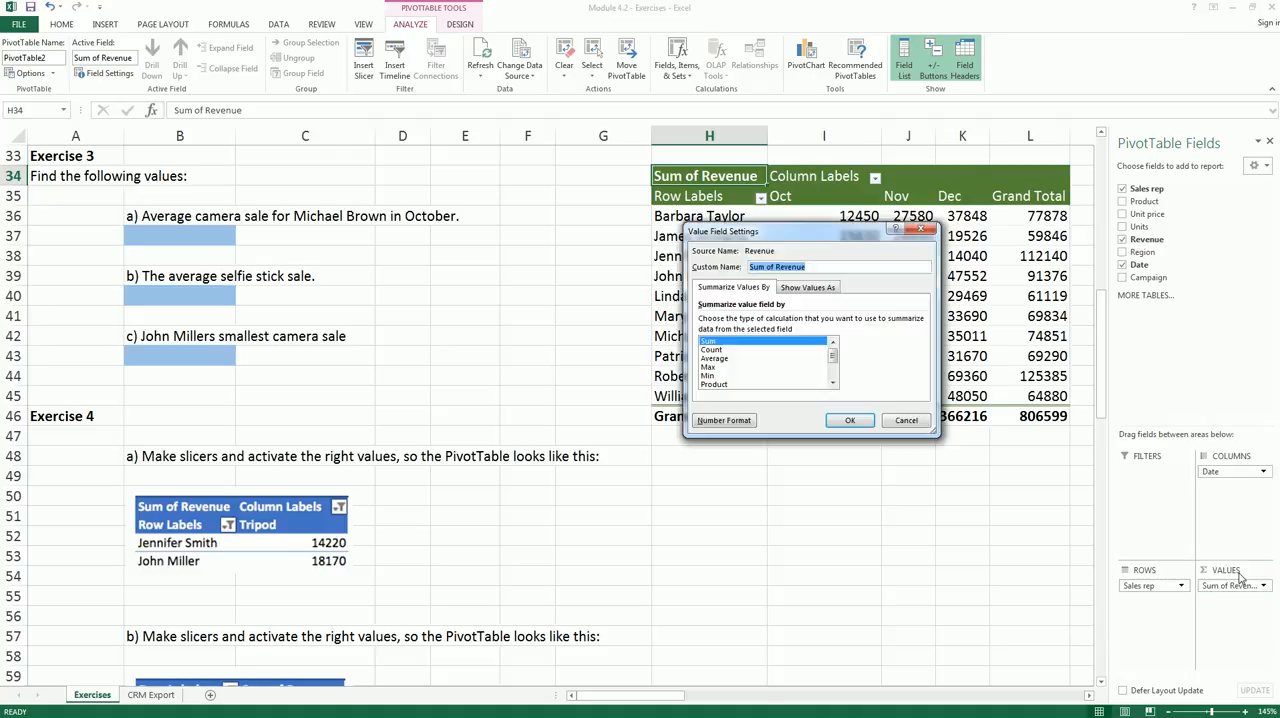
{"action": "left_click", "coordinate": [757, 359]}
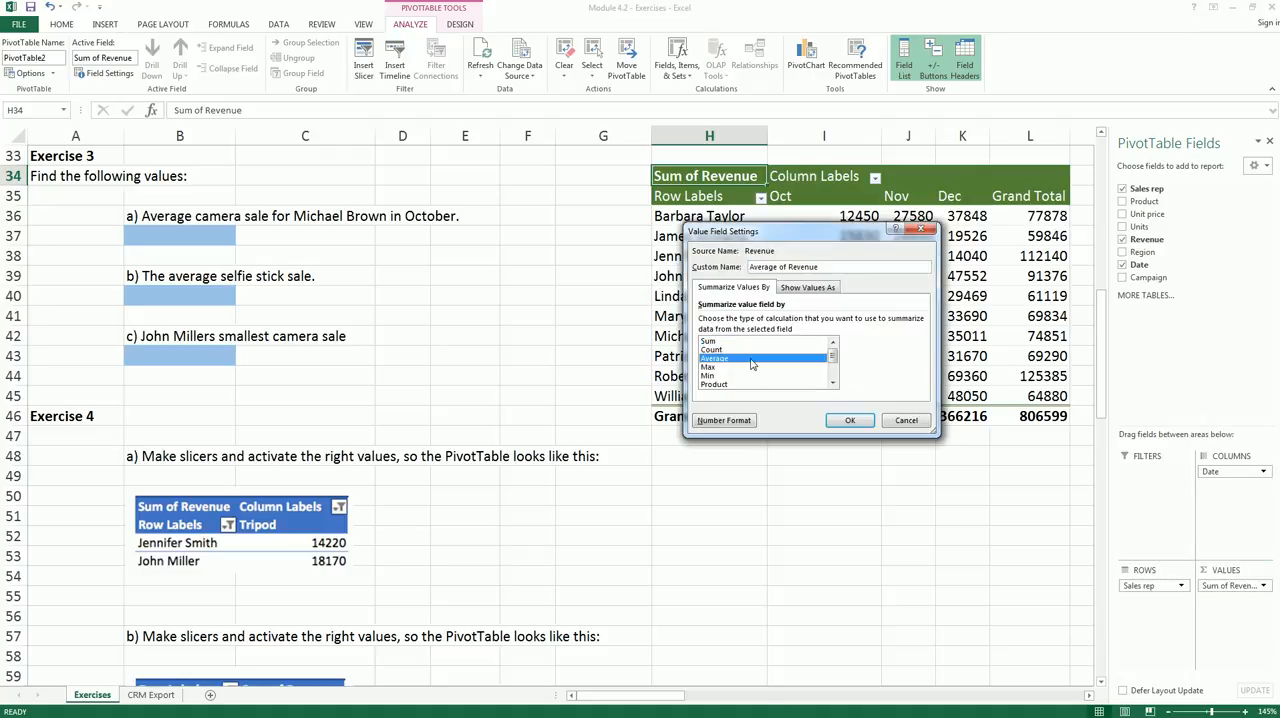
{"action": "left_click", "coordinate": [850, 420]}
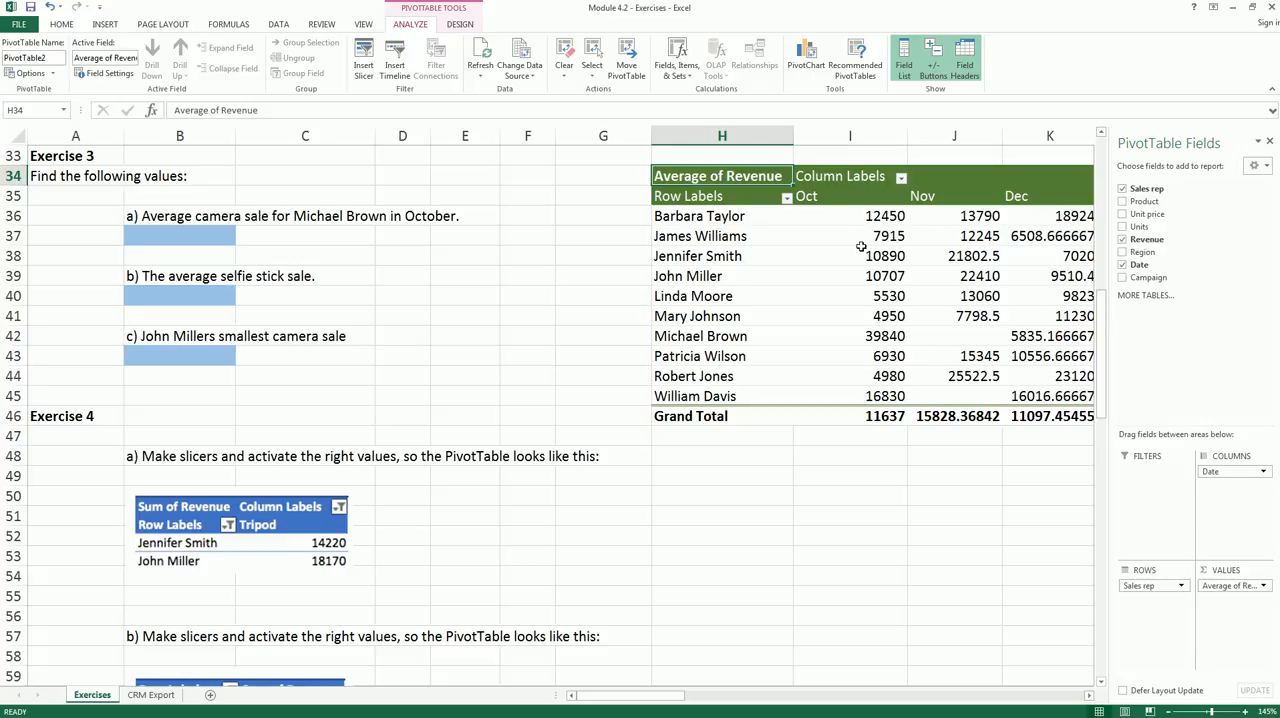
- Move the Date field from the PivotTable's columns to its report filter and filter it to Oct
{"action": "left_click_drag", "start_coordinate": [1238, 474], "coordinate": [1172, 481]}
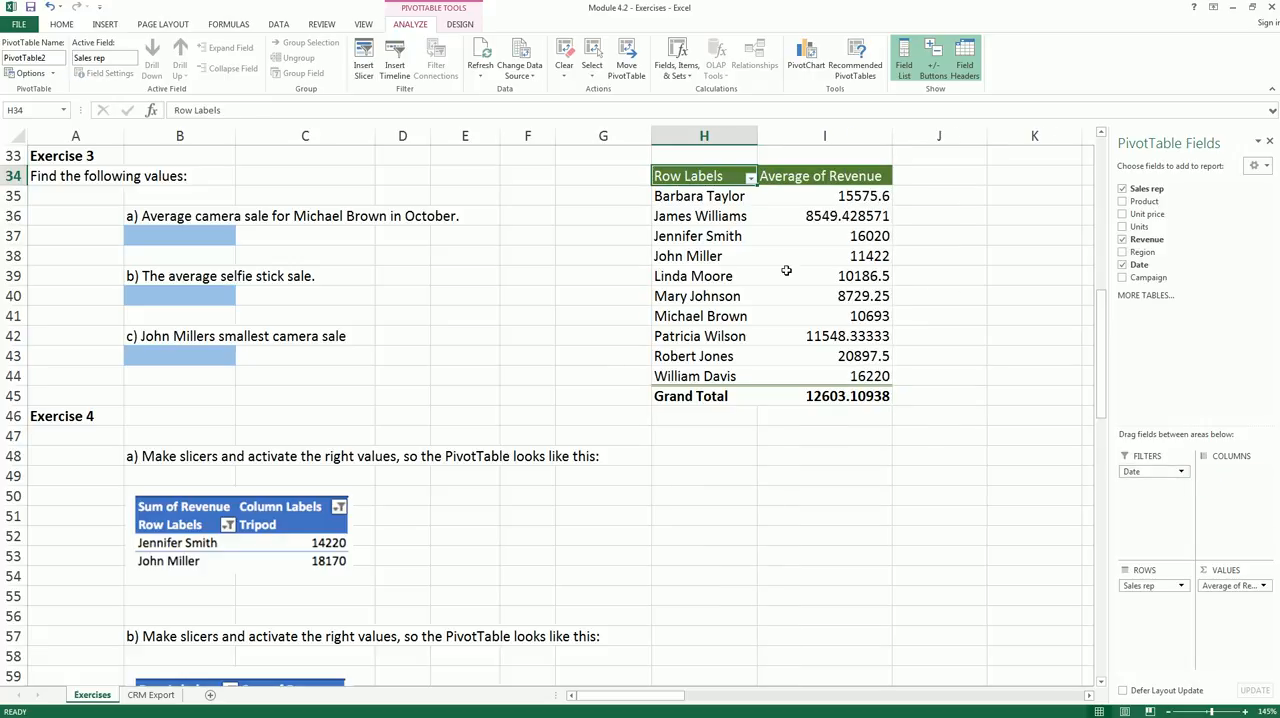
{"action": "scroll", "coordinate": [790, 278], "scroll_direction": "up", "scroll_amount": 3}
{"action": "left_click", "coordinate": [885, 318]}
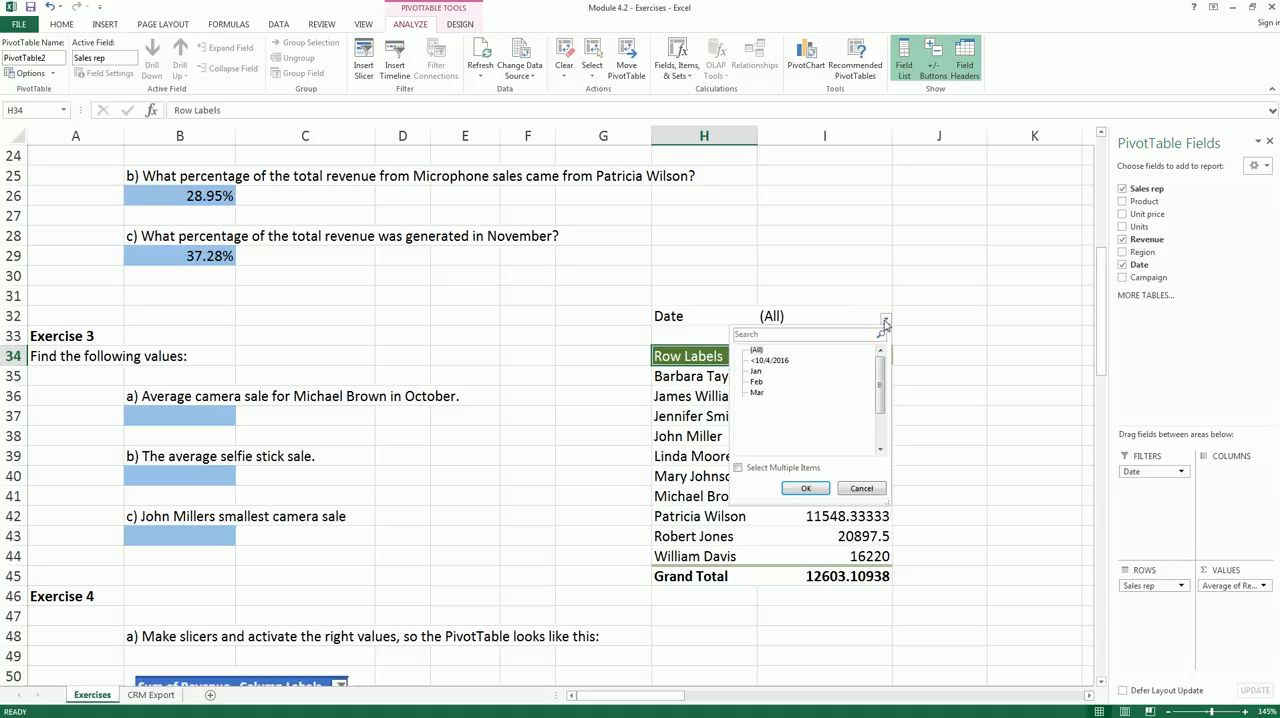
{"action": "scroll", "coordinate": [762, 440], "scroll_direction": "down", "scroll_amount": 2}
{"action": "left_click", "coordinate": [760, 414]}
{"action": "left_click", "coordinate": [799, 489]}
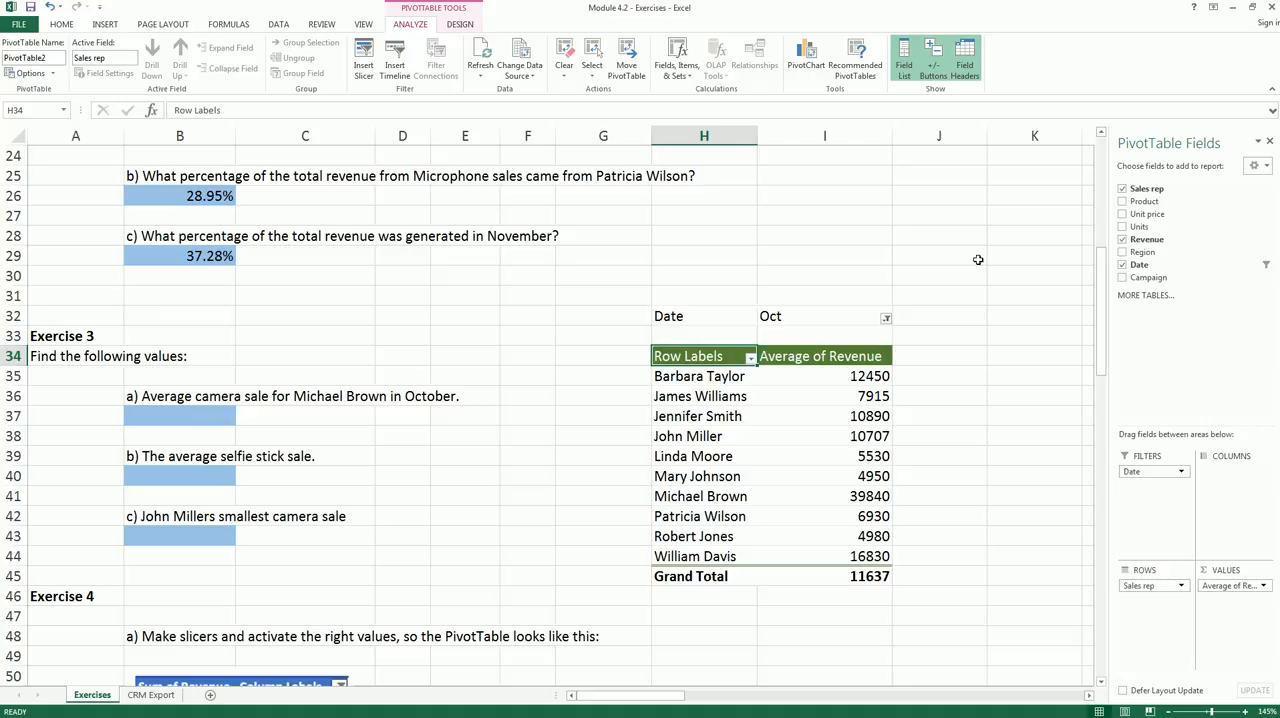
- Add Product to the PivotTable's columns and bring the Exercise 3 questions into view beside the full table
{"action": "left_click_drag", "start_coordinate": [1147, 207], "coordinate": [1212, 470]}
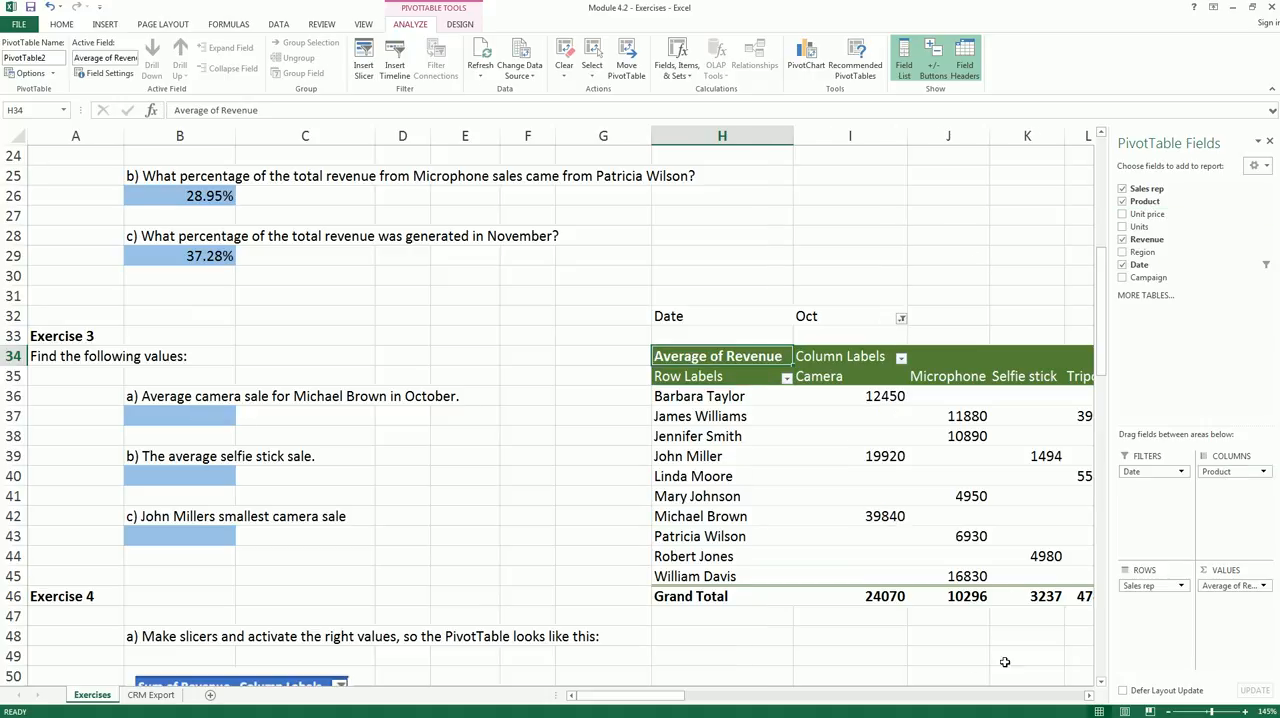
{"action": "left_click", "coordinate": [993, 318]}
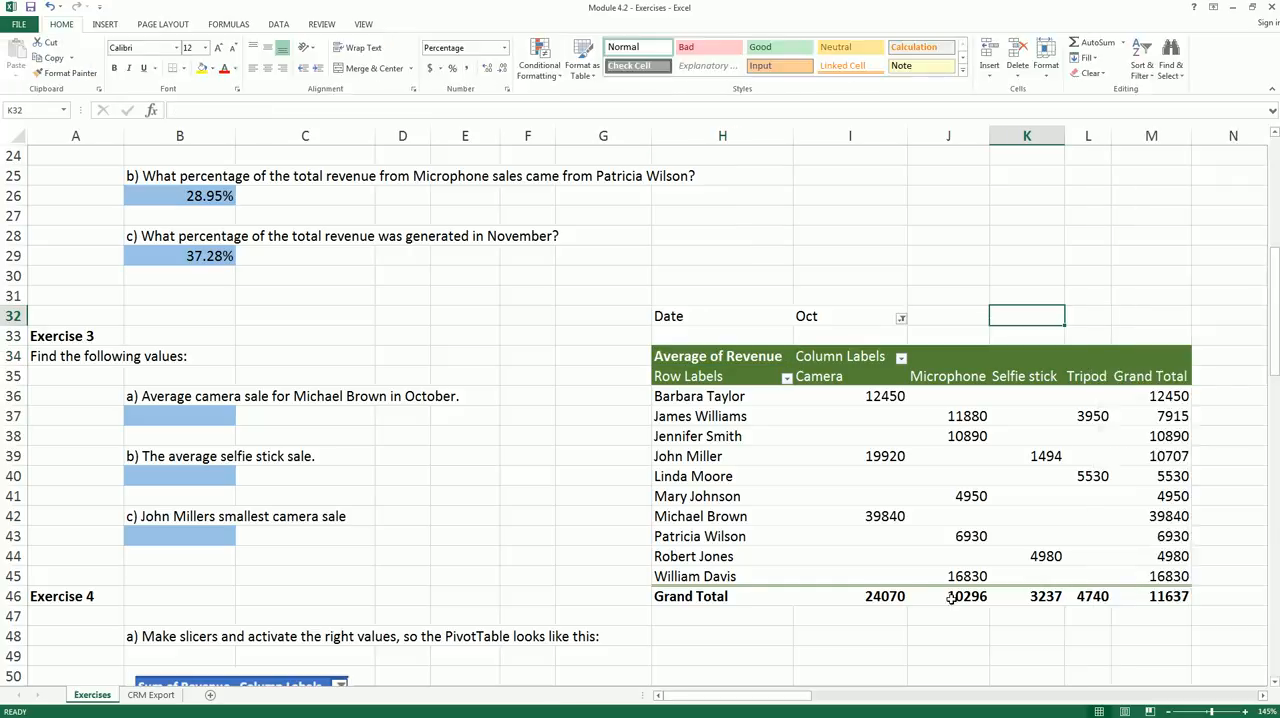
{"action": "scroll", "coordinate": [938, 540], "scroll_direction": "down", "scroll_amount": 1}
{"action": "scroll", "coordinate": [940, 536], "scroll_direction": "down", "scroll_amount": 1}
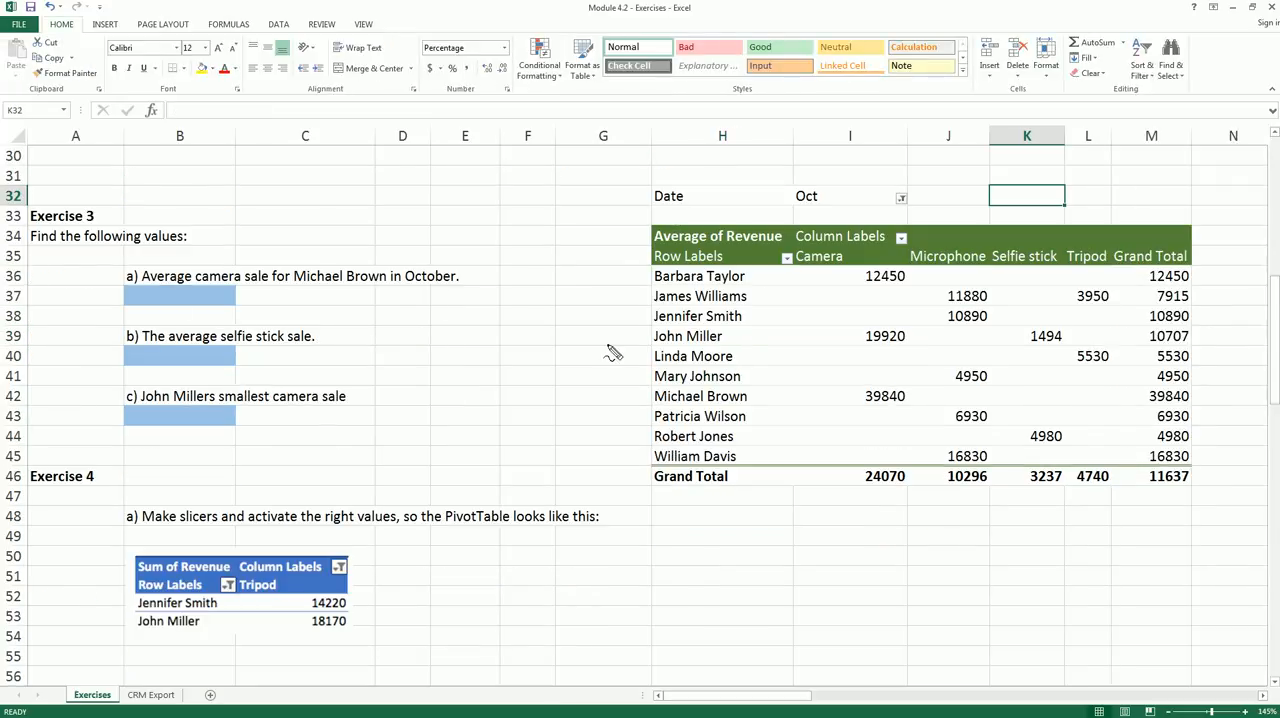
- Look up the October camera average for the sales rep named in question a) in the PivotTable
{"action": "mouse_move", "coordinate": [655, 407]}
{"action": "left_mouse_down"}
{"action": "mouse_move", "coordinate": [750, 410]}
{"action": "mouse_move", "coordinate": [757, 394]}
{"action": "mouse_move", "coordinate": [646, 393]}
{"action": "mouse_move", "coordinate": [655, 408]}
{"action": "left_mouse_up"}
{"action": "mouse_move", "coordinate": [797, 264]}
{"action": "left_mouse_down"}
{"action": "mouse_move", "coordinate": [866, 266]}
{"action": "mouse_move", "coordinate": [868, 252]}
{"action": "mouse_move", "coordinate": [792, 252]}
{"action": "left_mouse_up"}
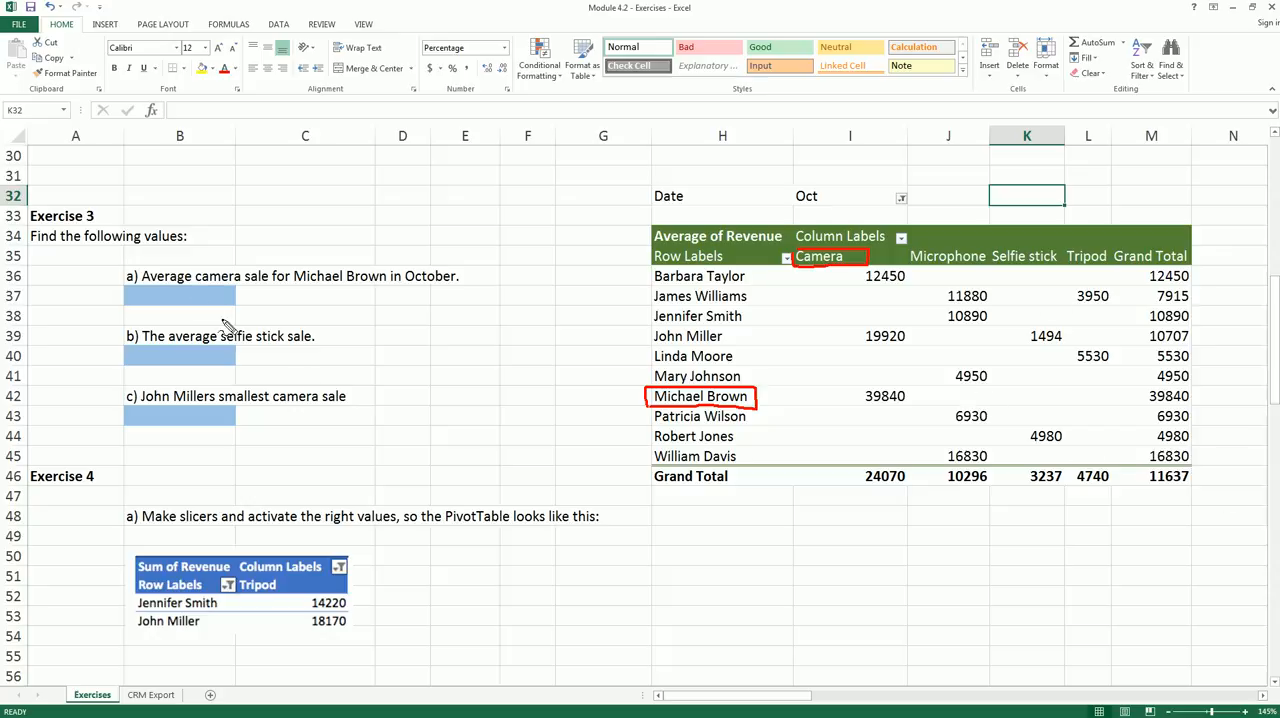
{"action": "left_click_drag", "start_coordinate": [140, 287], "coordinate": [371, 287]}
{"action": "left_click_drag", "start_coordinate": [800, 209], "coordinate": [858, 207]}
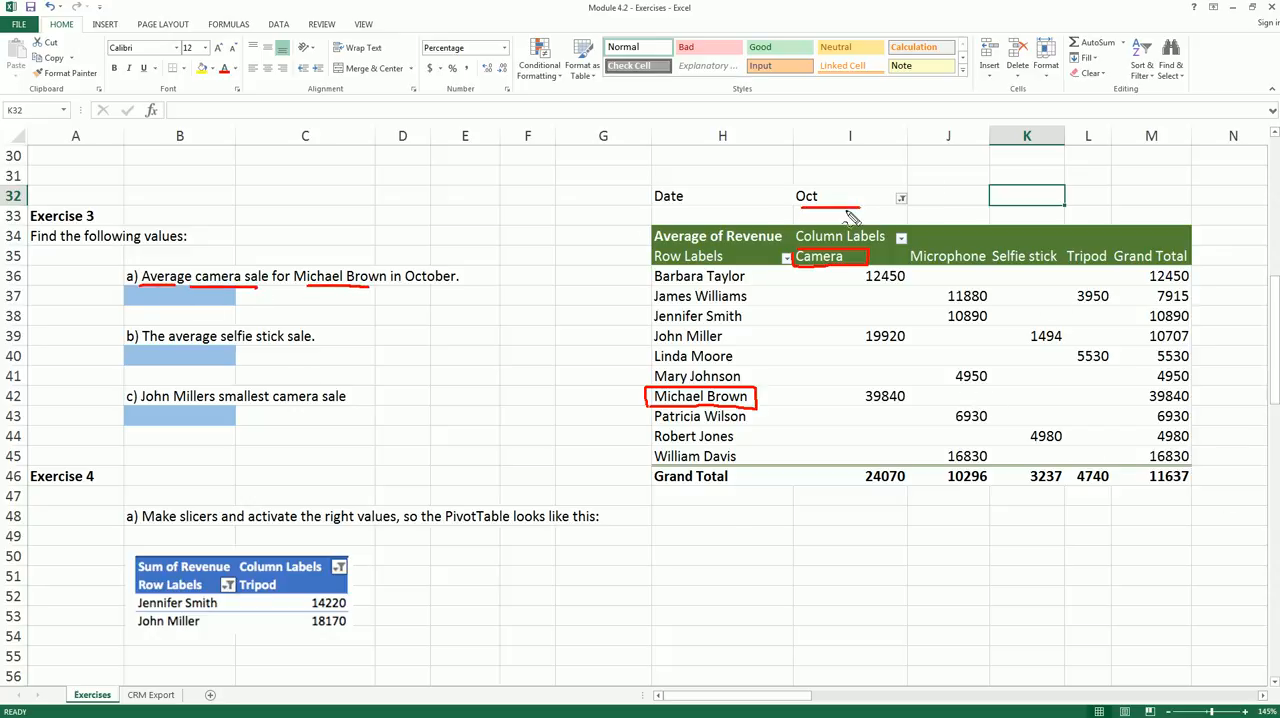
{"action": "left_click_drag", "start_coordinate": [400, 288], "coordinate": [456, 287]}
{"action": "mouse_move", "coordinate": [852, 381]}
{"action": "left_mouse_down"}
{"action": "mouse_move", "coordinate": [917, 396]}
{"action": "mouse_move", "coordinate": [860, 414]}
{"action": "mouse_move", "coordinate": [848, 390]}
{"action": "left_mouse_up"}
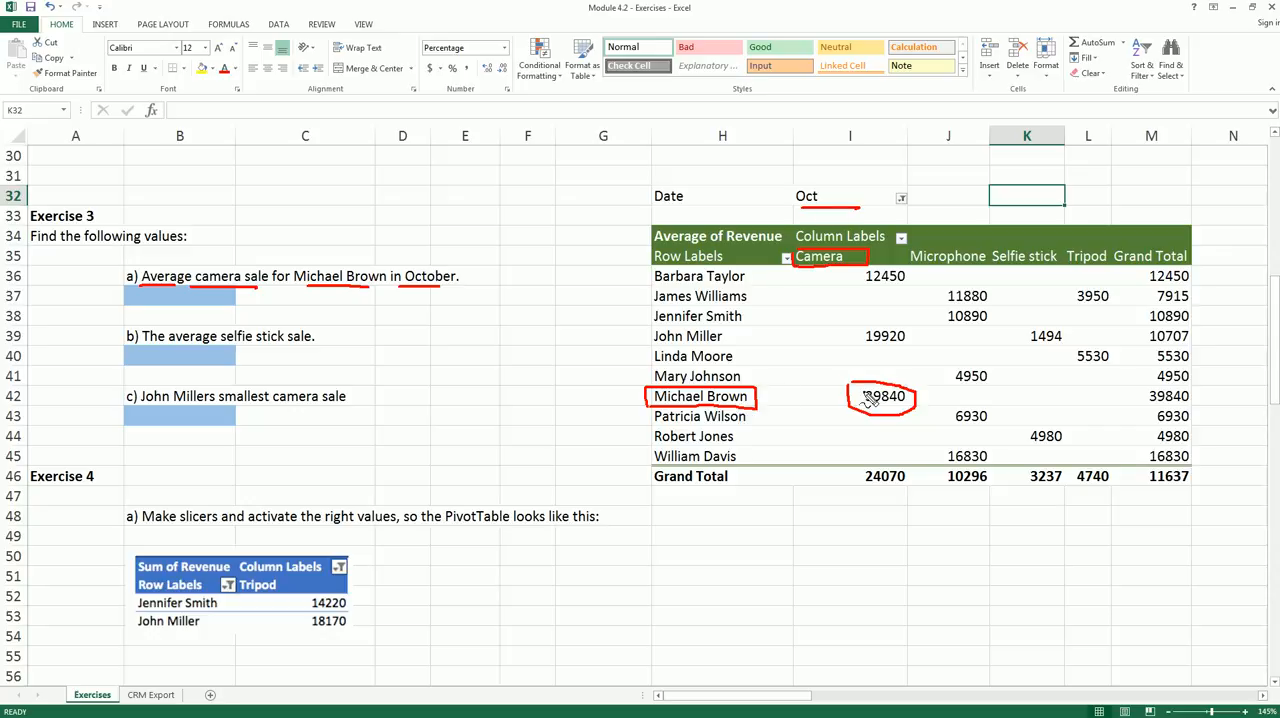
{"action": "key", "text": "Escape"}
- Enter 39840 in B37 as the answer to question a) and format it with a thousands separator and no decimals
{"action": "left_click", "coordinate": [206, 297]}
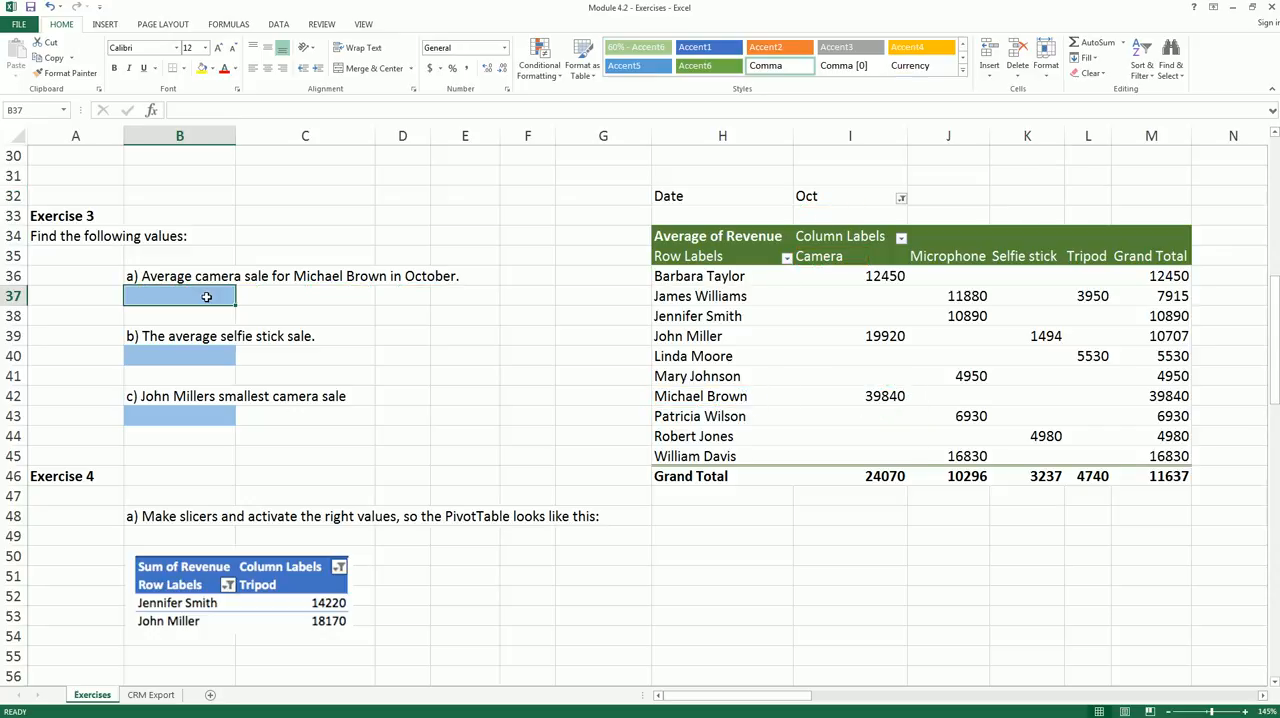
{"action": "type", "text": "39840"}
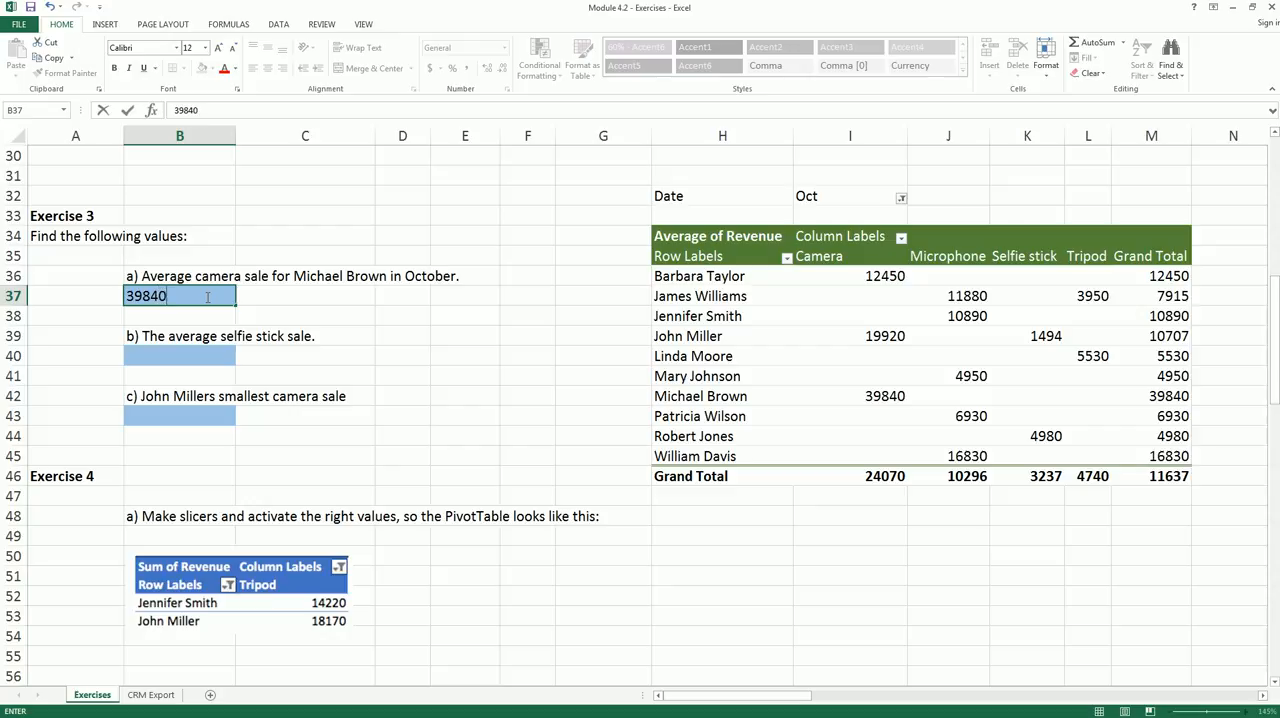
{"action": "key", "text": "Return"}
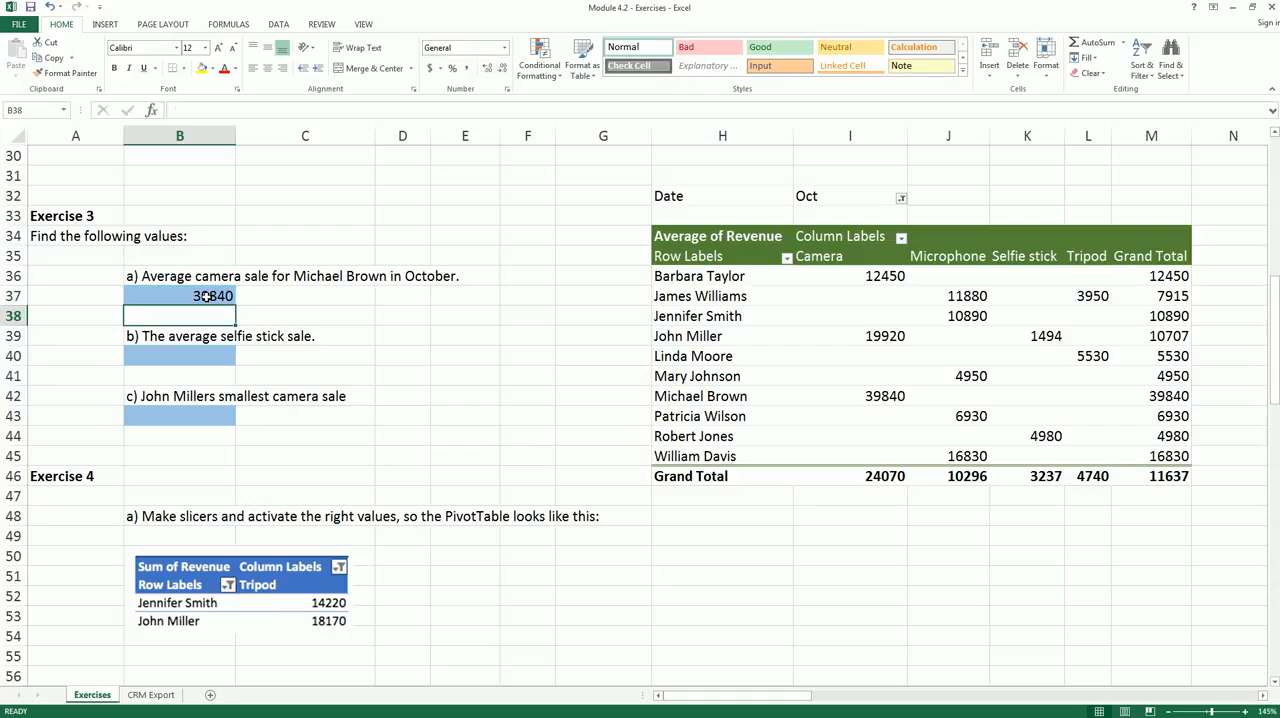
{"action": "left_click", "coordinate": [206, 297]}
{"action": "left_click", "coordinate": [466, 69]}
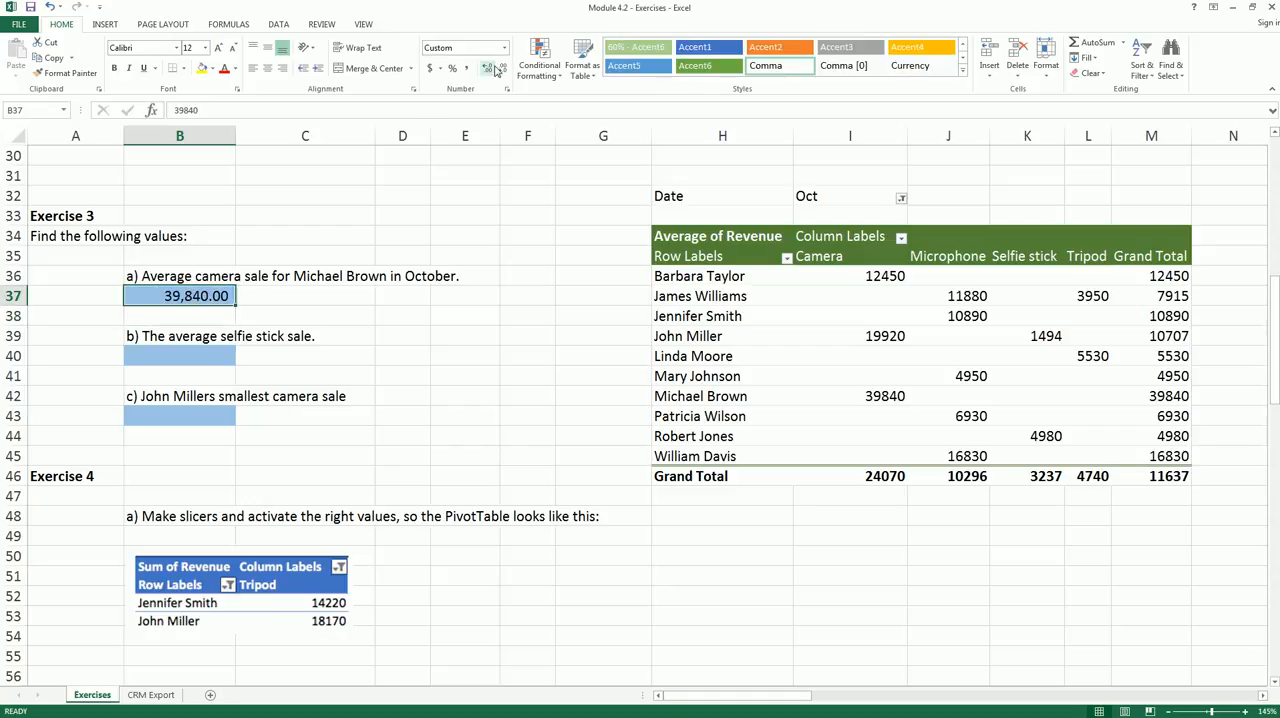
{"action": "left_click", "coordinate": [501, 68]}
{"action": "left_click", "coordinate": [501, 68]}
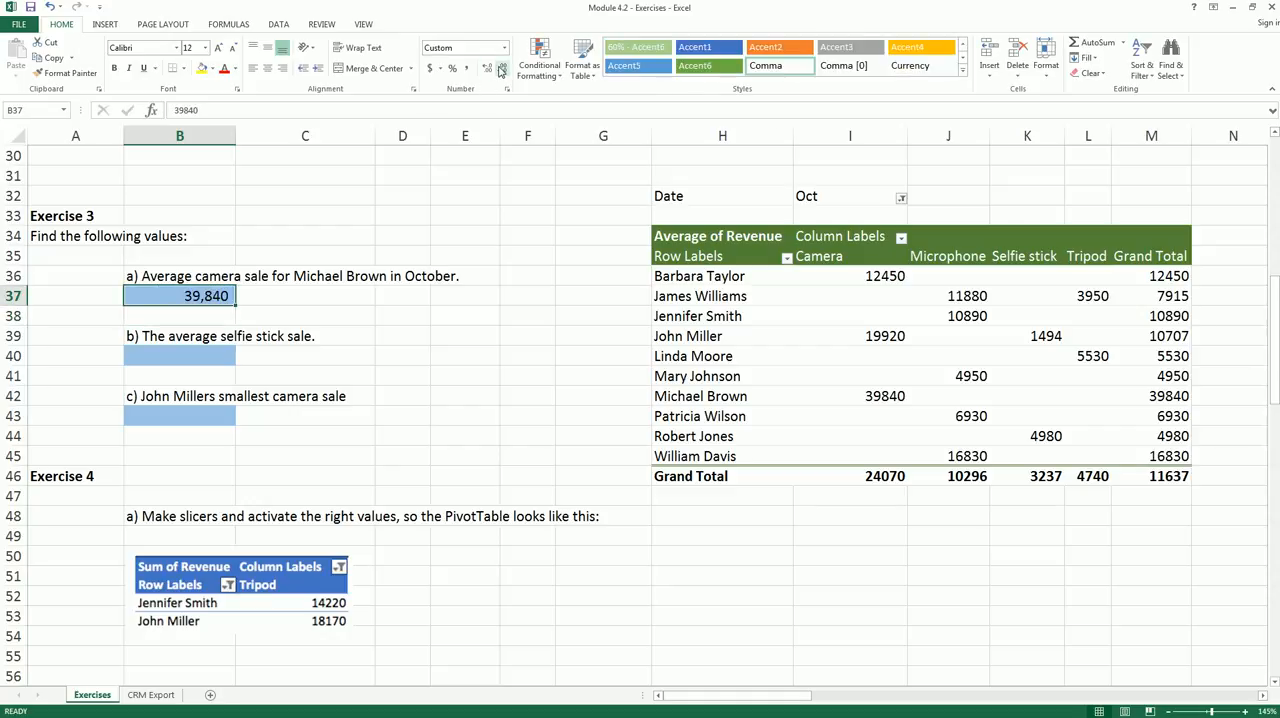
- Remove Date and Sales rep from the PivotTable and move Product from its columns to its rows
{"action": "left_click", "coordinate": [203, 358]}
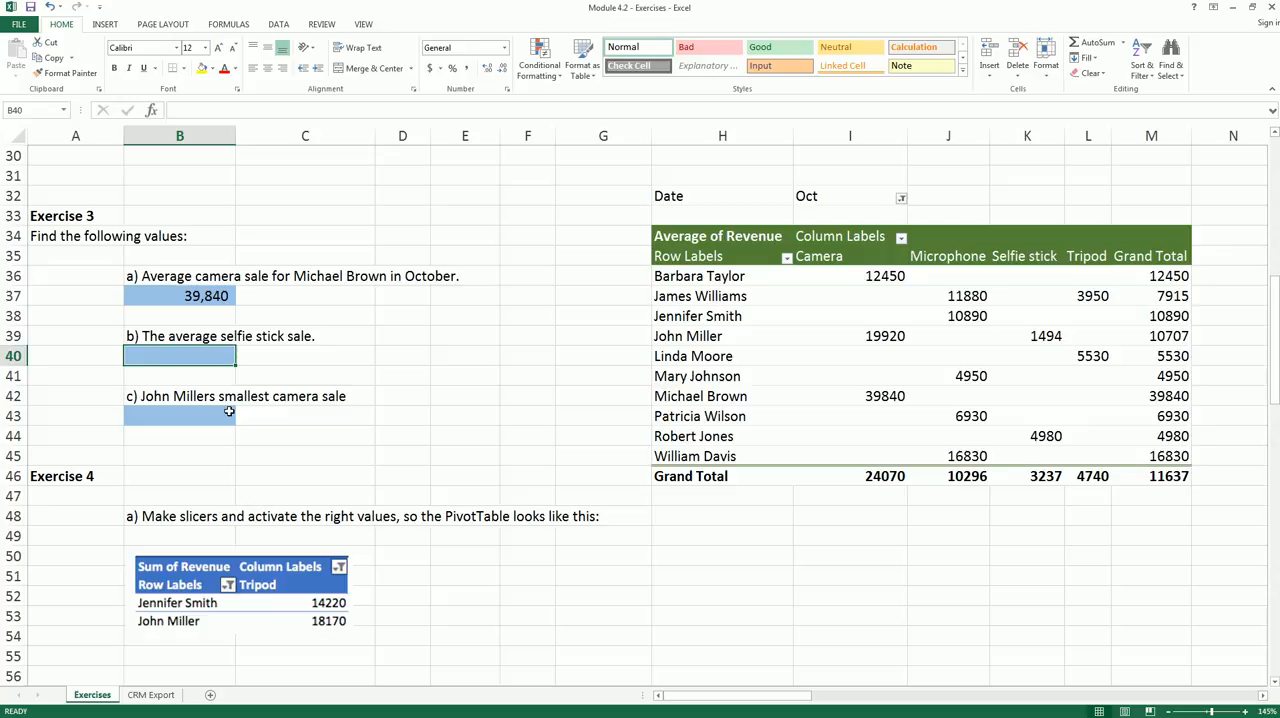
{"action": "left_click", "coordinate": [794, 314]}
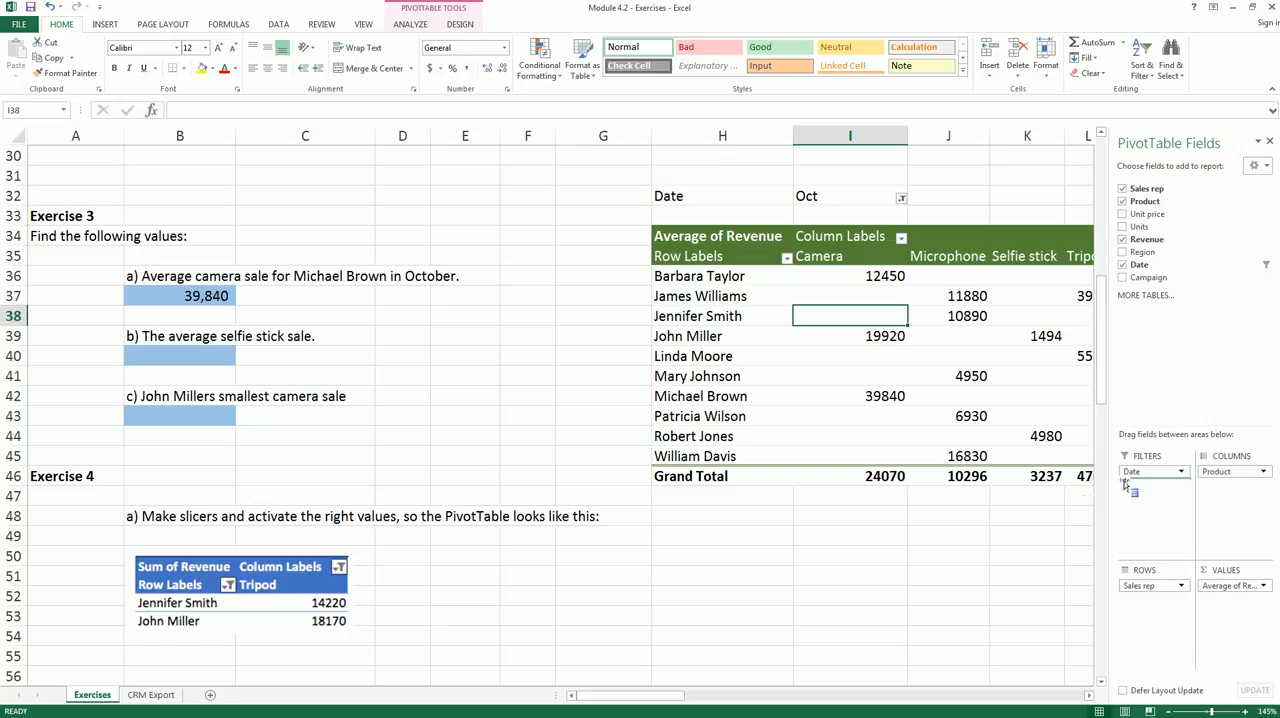
{"action": "left_click_drag", "start_coordinate": [1074, 514], "coordinate": [1070, 510]}
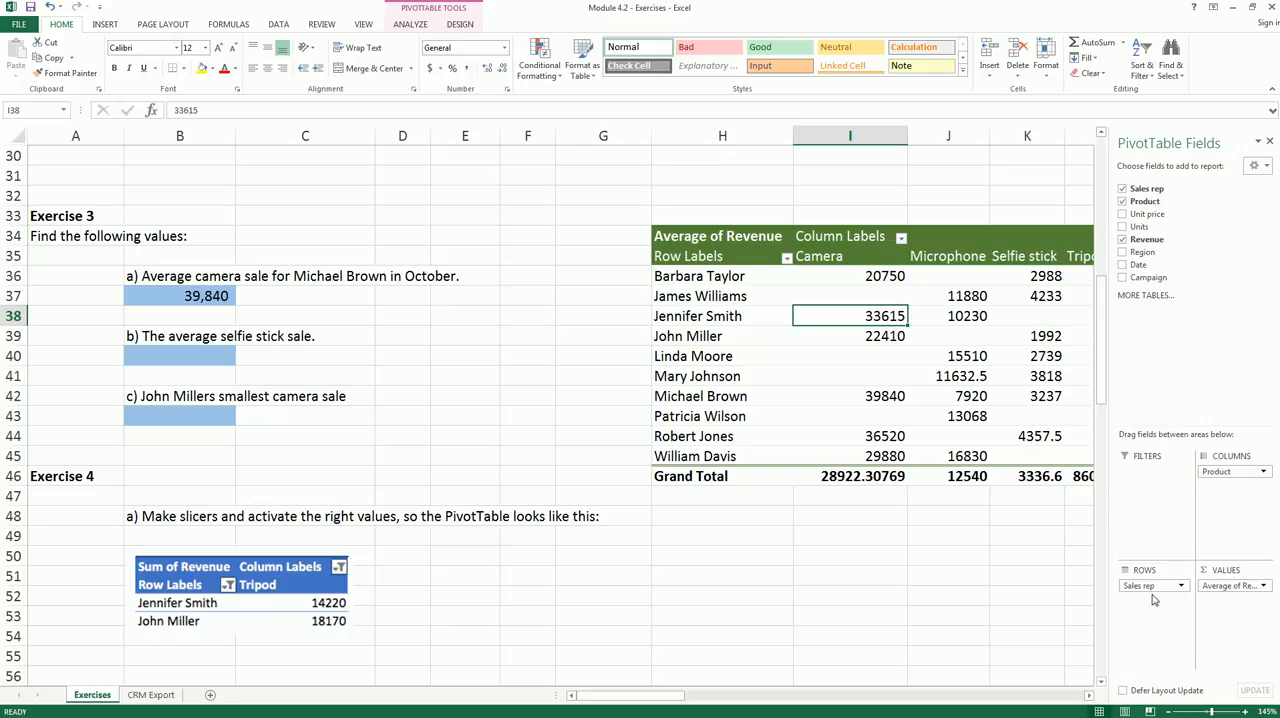
{"action": "left_click_drag", "start_coordinate": [1153, 587], "coordinate": [1045, 573]}
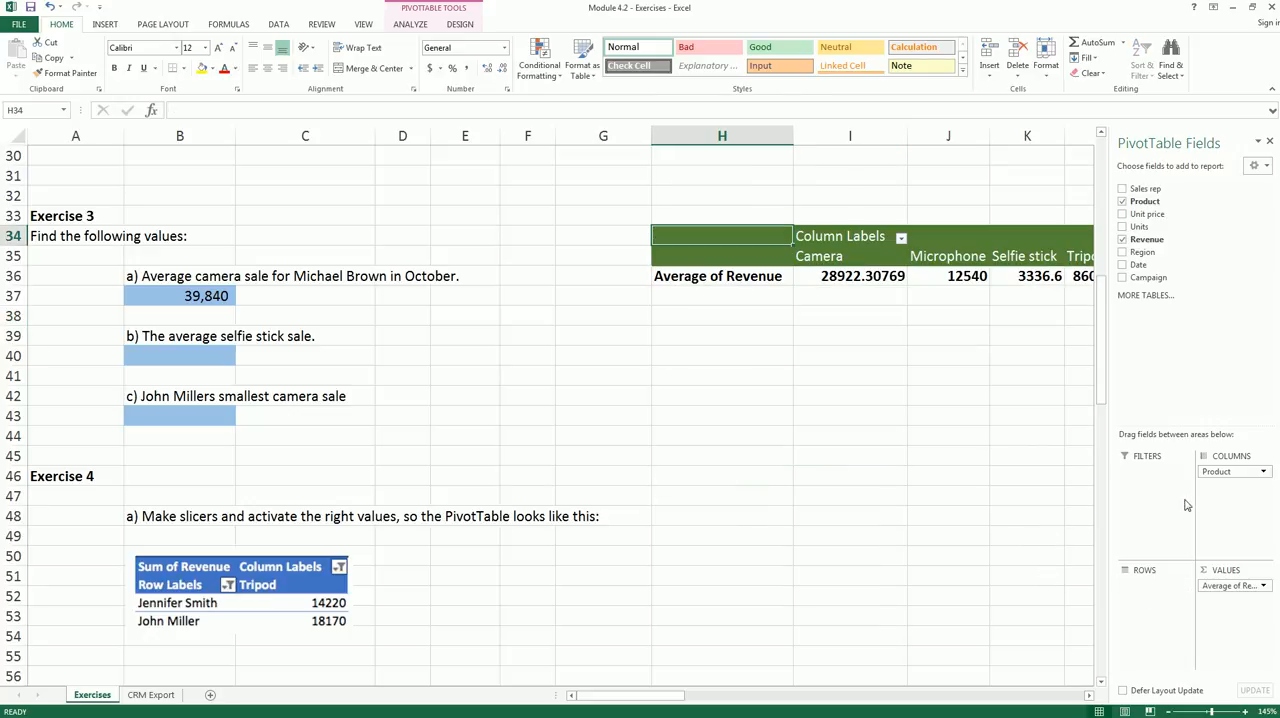
{"action": "left_click_drag", "start_coordinate": [1224, 471], "coordinate": [1149, 594]}
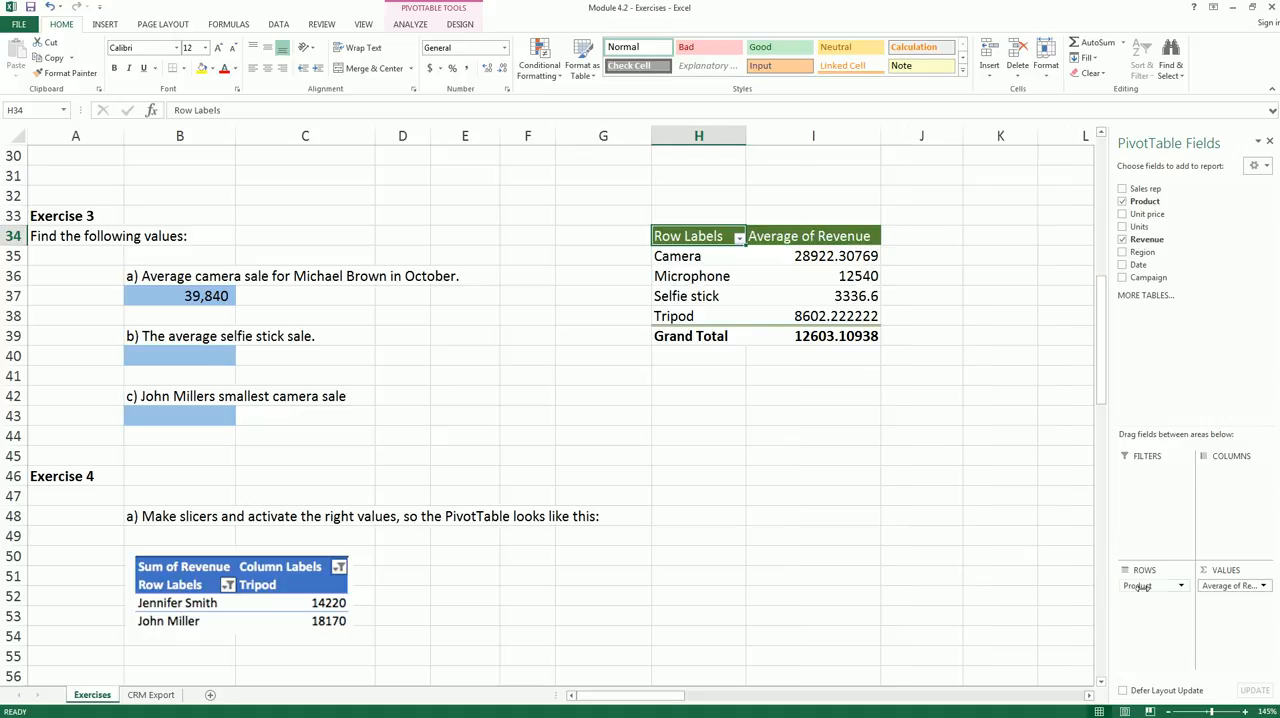
- Check how the Revenue value field is summarized and look up the selfie stick average in the PivotTable
{"action": "left_click", "coordinate": [1261, 586]}
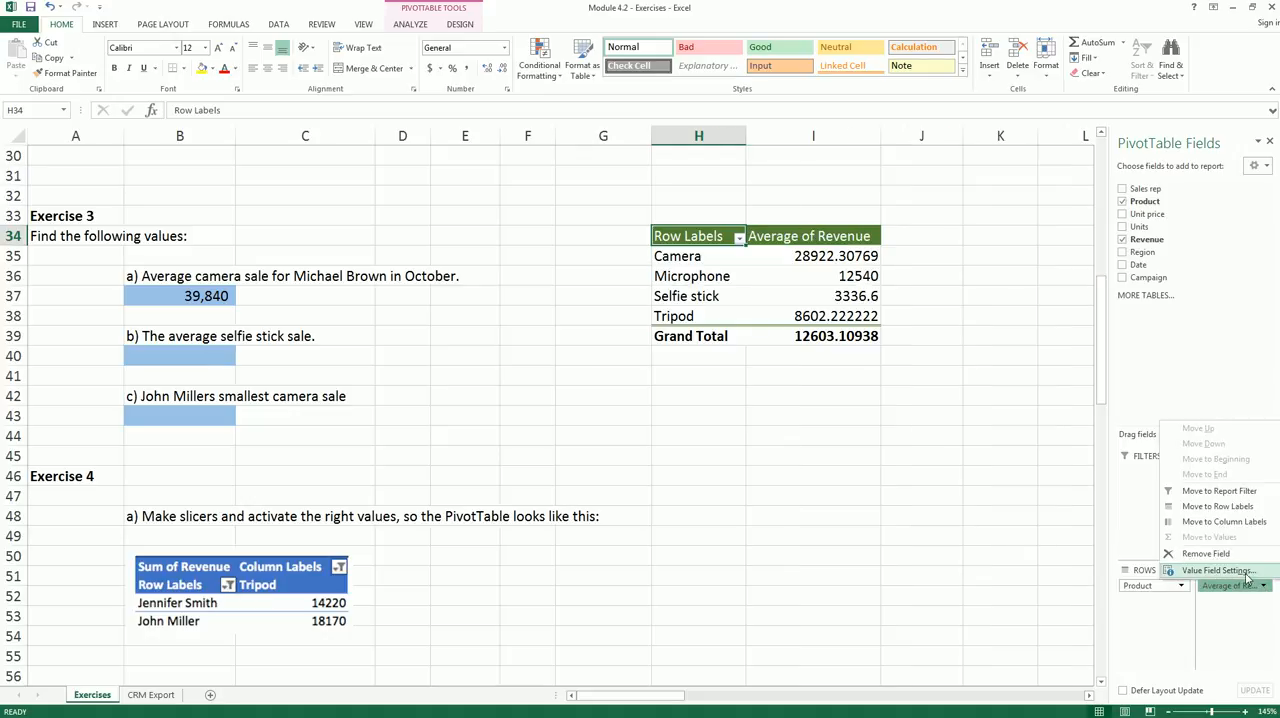
{"action": "left_click", "coordinate": [1246, 577]}
{"action": "left_click", "coordinate": [906, 427]}
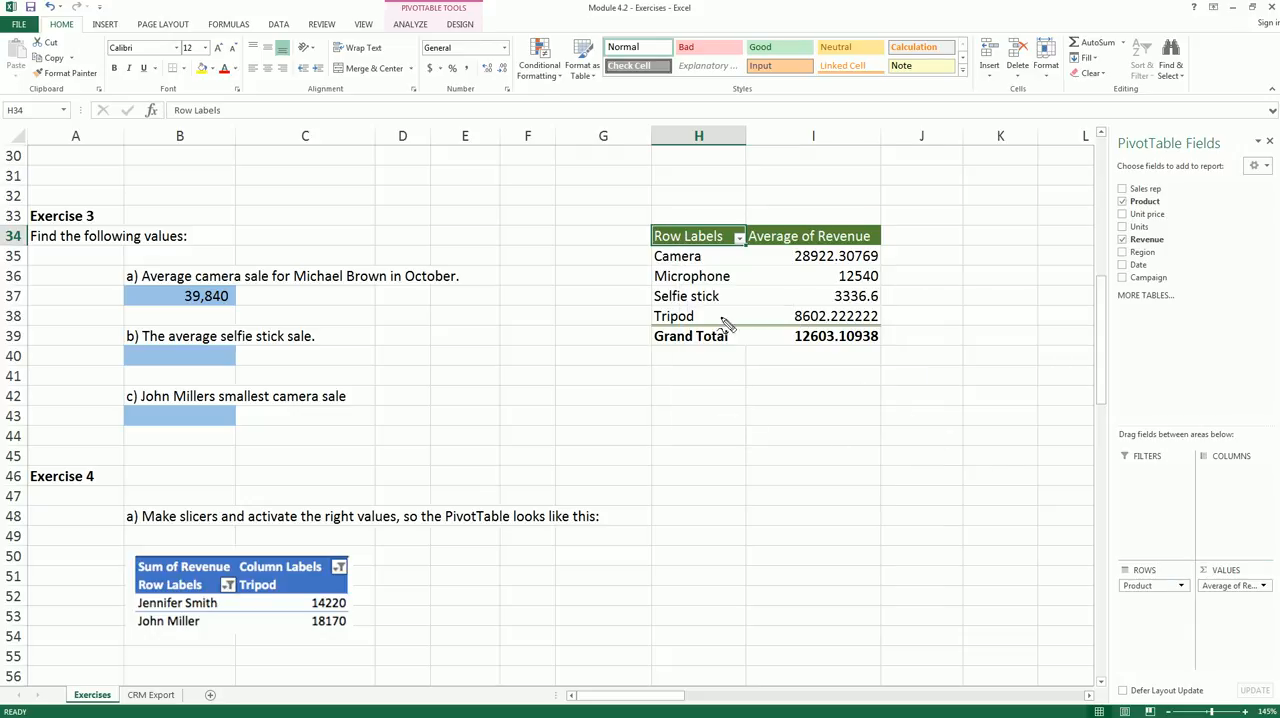
{"action": "mouse_move", "coordinate": [834, 297]}
{"action": "left_mouse_down"}
{"action": "mouse_move", "coordinate": [905, 300]}
{"action": "mouse_move", "coordinate": [875, 318]}
{"action": "mouse_move", "coordinate": [648, 305]}
{"action": "mouse_move", "coordinate": [845, 290]}
{"action": "left_mouse_up"}
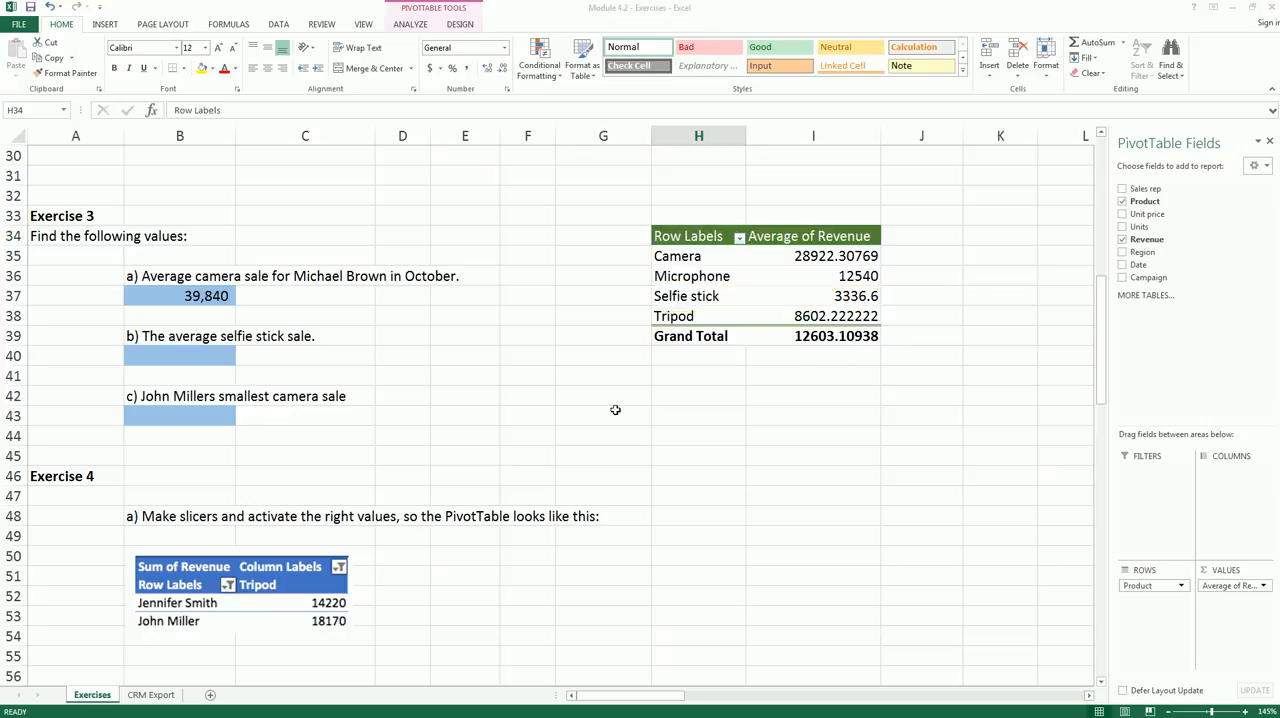
- Enter 3336.6 in B40 as the answer to question b) and format it with a thousands separator and two decimals
{"action": "left_click", "coordinate": [205, 354]}
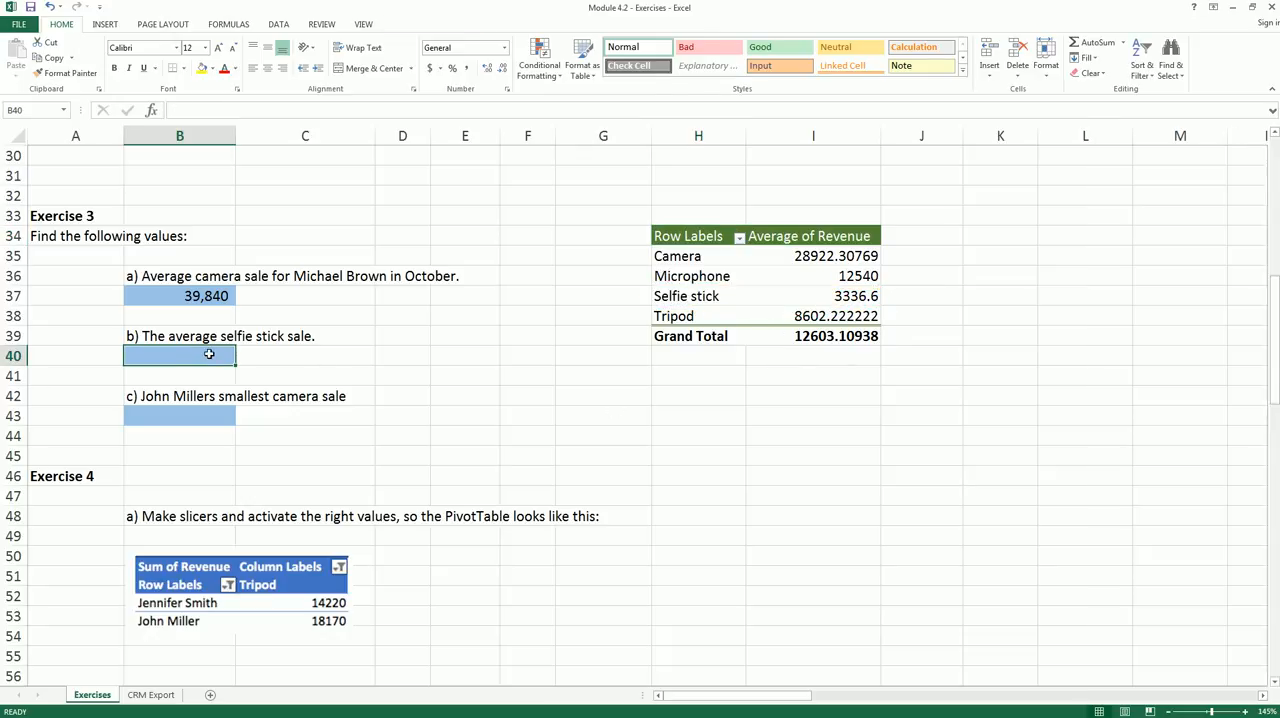
{"action": "type", "text": "3336"}
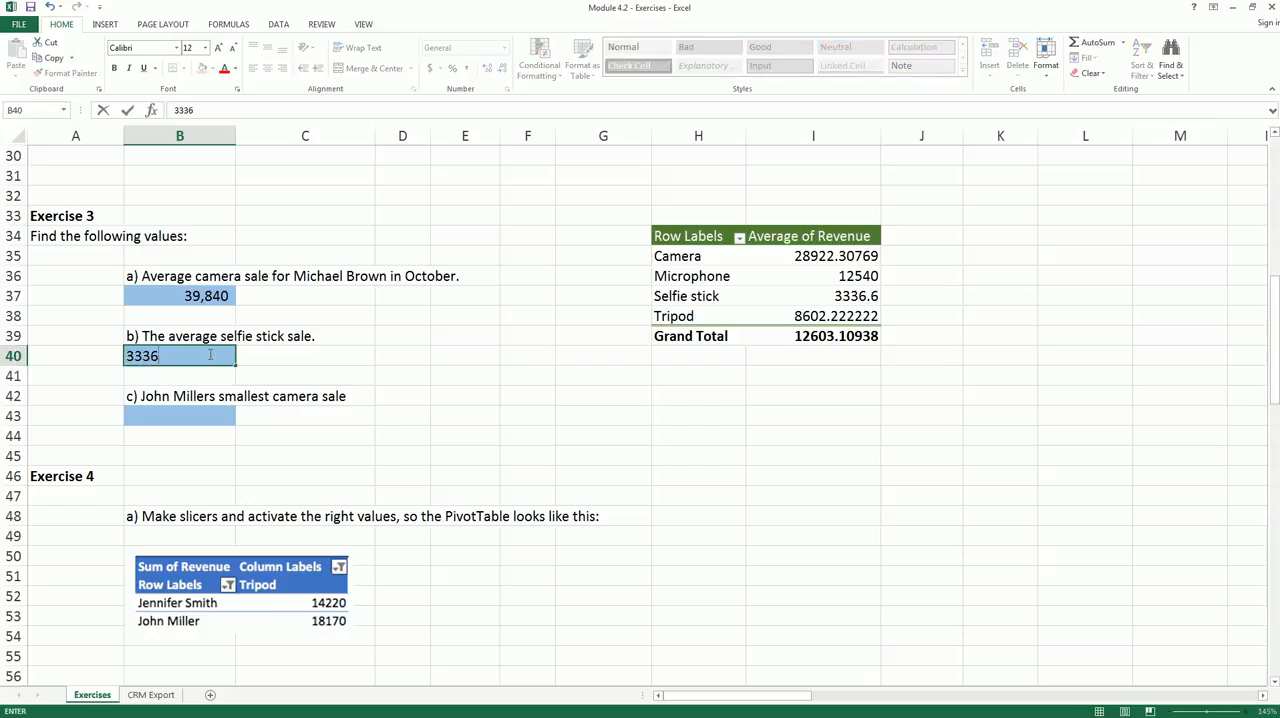
{"action": "key", "text": "Return"}
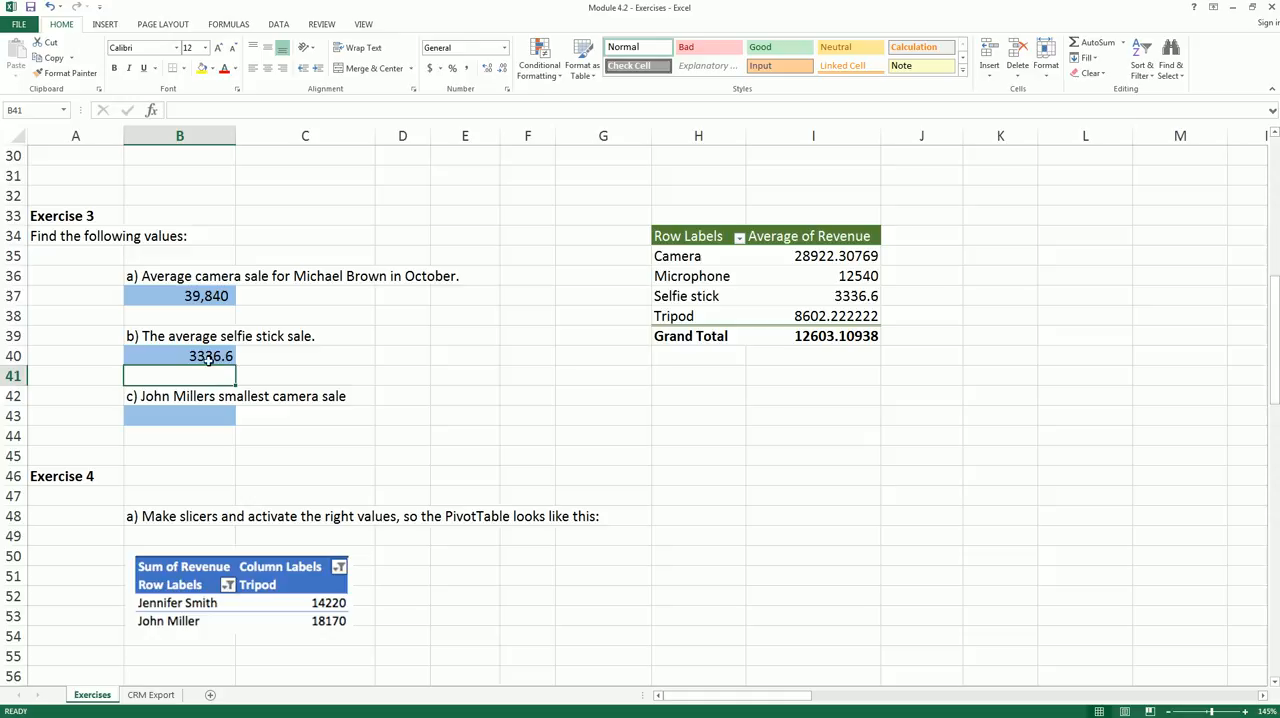
{"action": "left_click", "coordinate": [211, 356]}
{"action": "left_click", "coordinate": [467, 67]}
{"action": "left_click", "coordinate": [487, 67]}
{"action": "left_click", "coordinate": [503, 67]}
{"action": "left_click", "coordinate": [197, 458]}
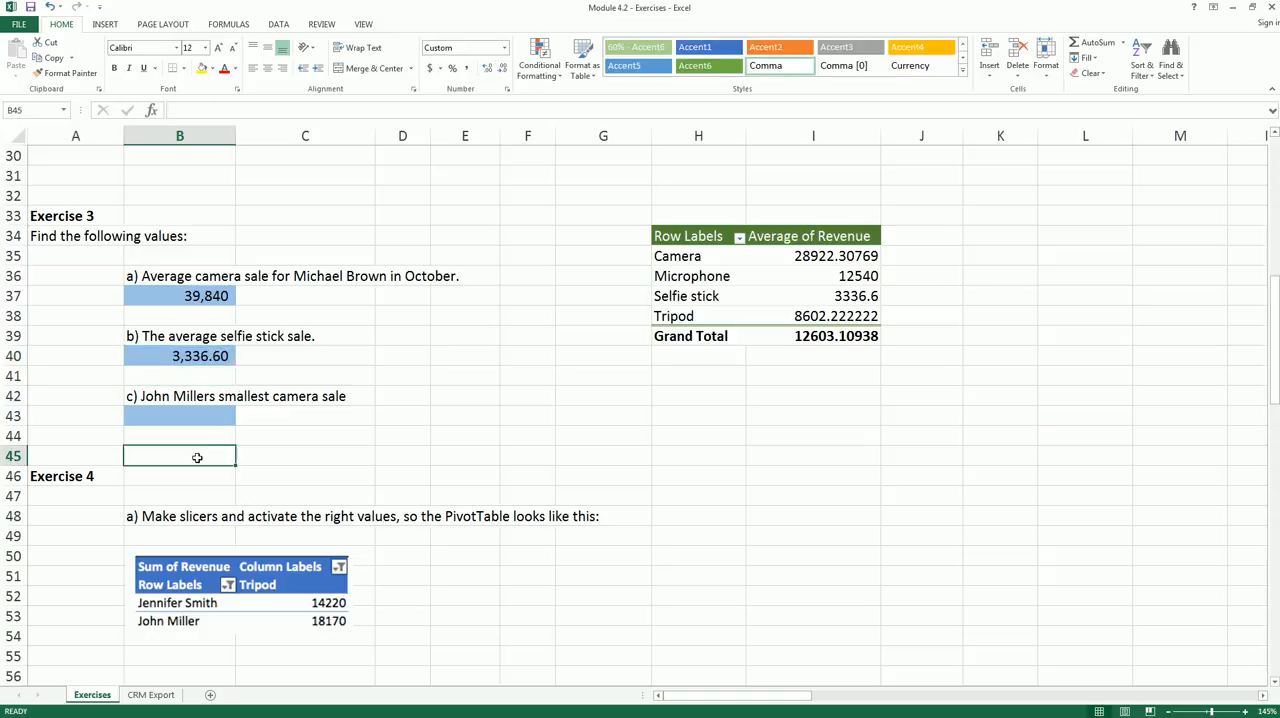
- Move Product to the PivotTable's columns and add Sales rep to its rows for question c)
{"action": "left_click", "coordinate": [207, 402]}
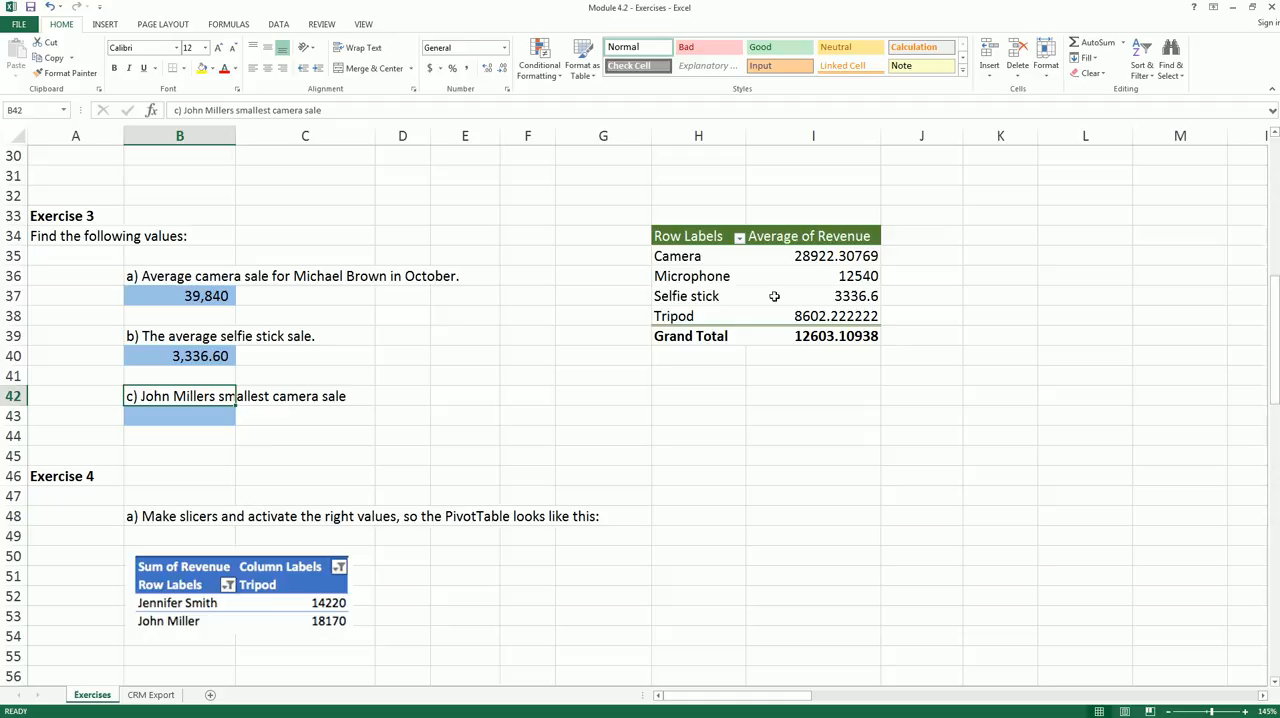
{"action": "mouse_move", "coordinate": [774, 296]}
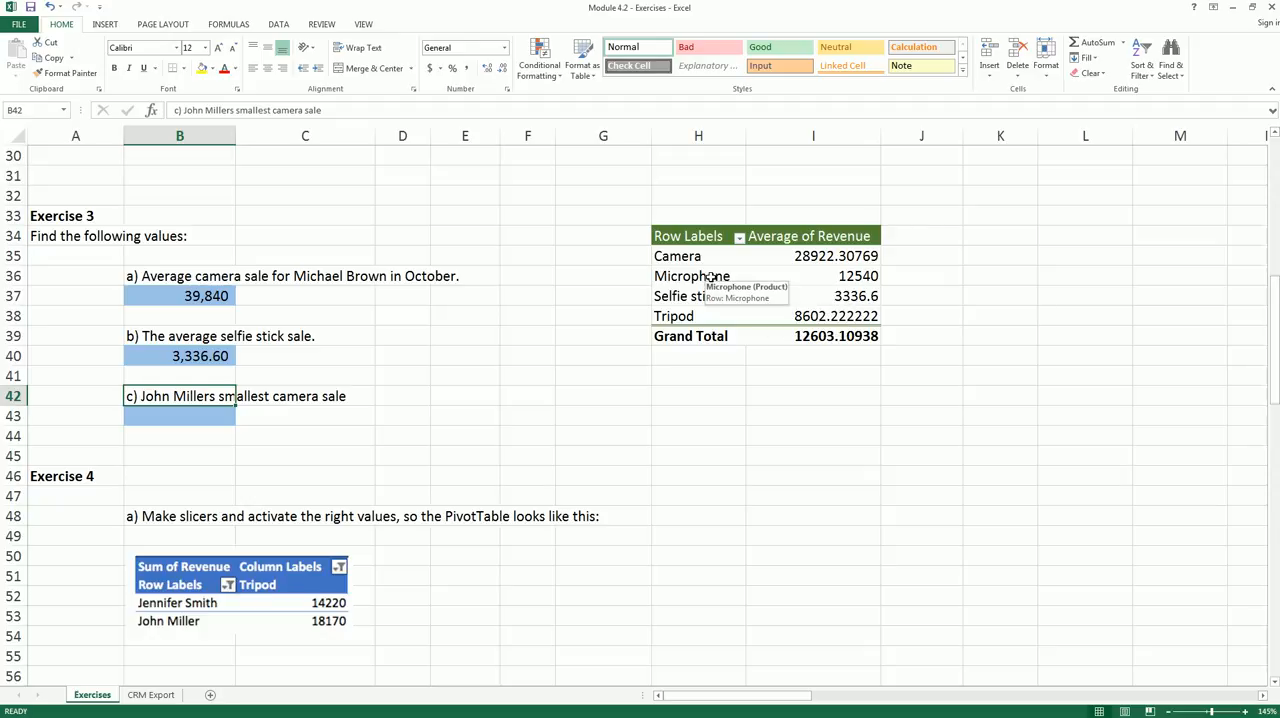
{"action": "left_click", "coordinate": [811, 283]}
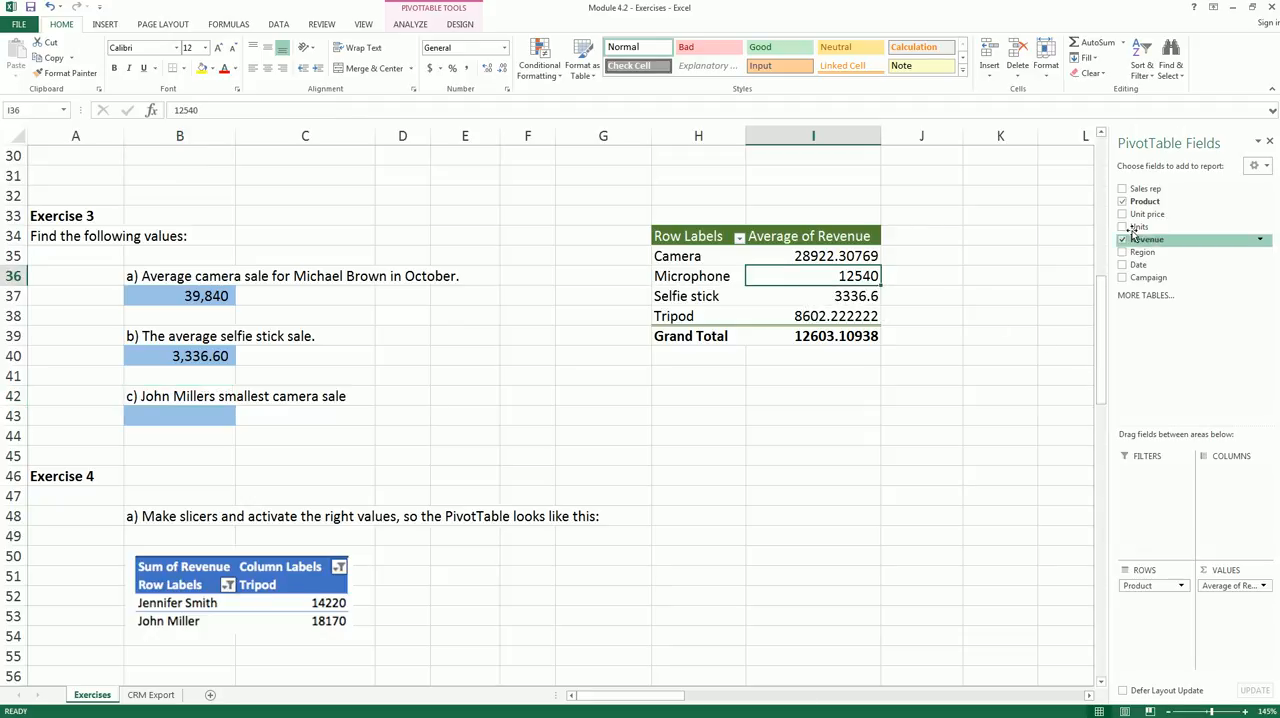
{"action": "left_click_drag", "start_coordinate": [1150, 588], "coordinate": [1229, 487]}
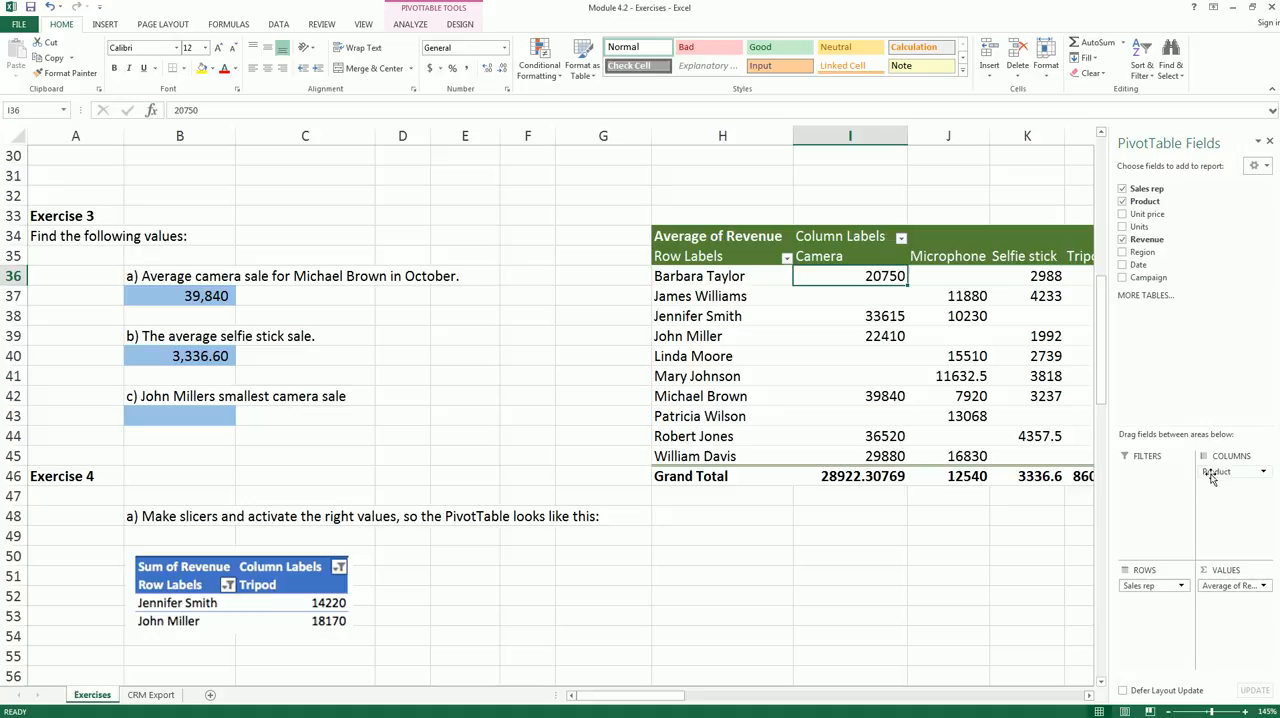
- Change the summary function of the PivotTable's Revenue value field to Min
{"action": "left_click", "coordinate": [1263, 585]}
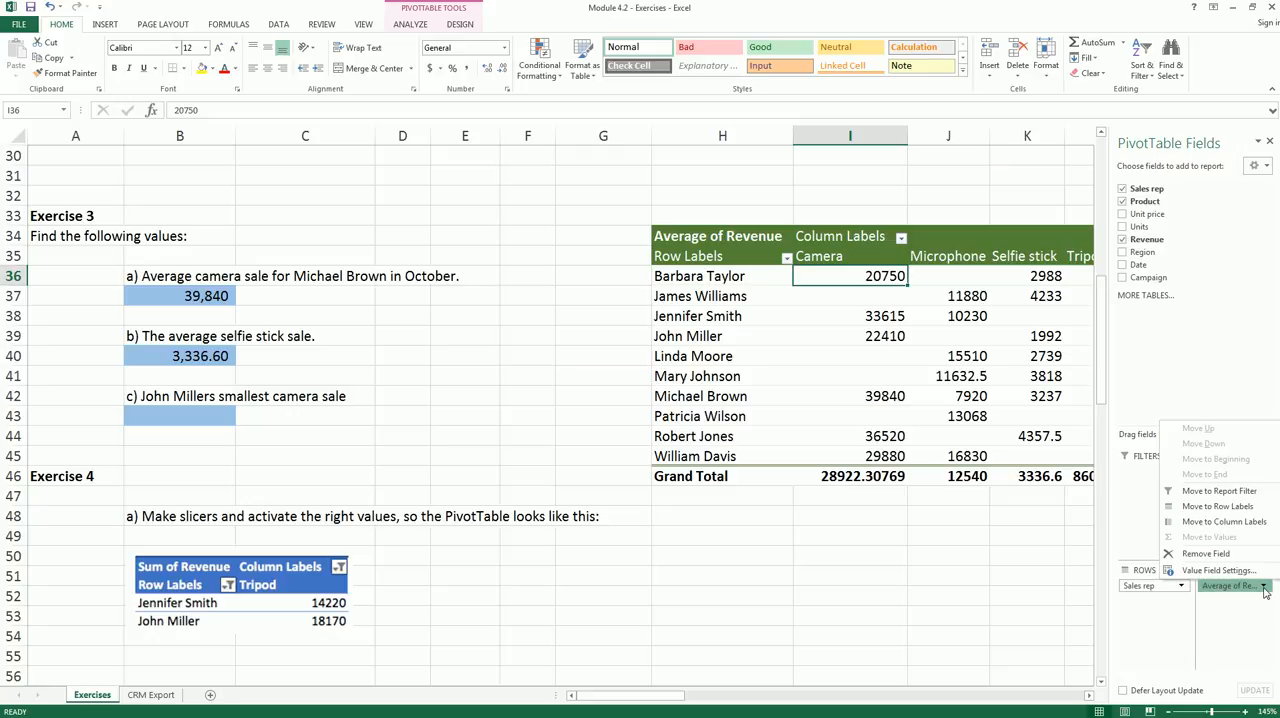
{"action": "left_click", "coordinate": [1203, 570]}
{"action": "left_click", "coordinate": [709, 376]}
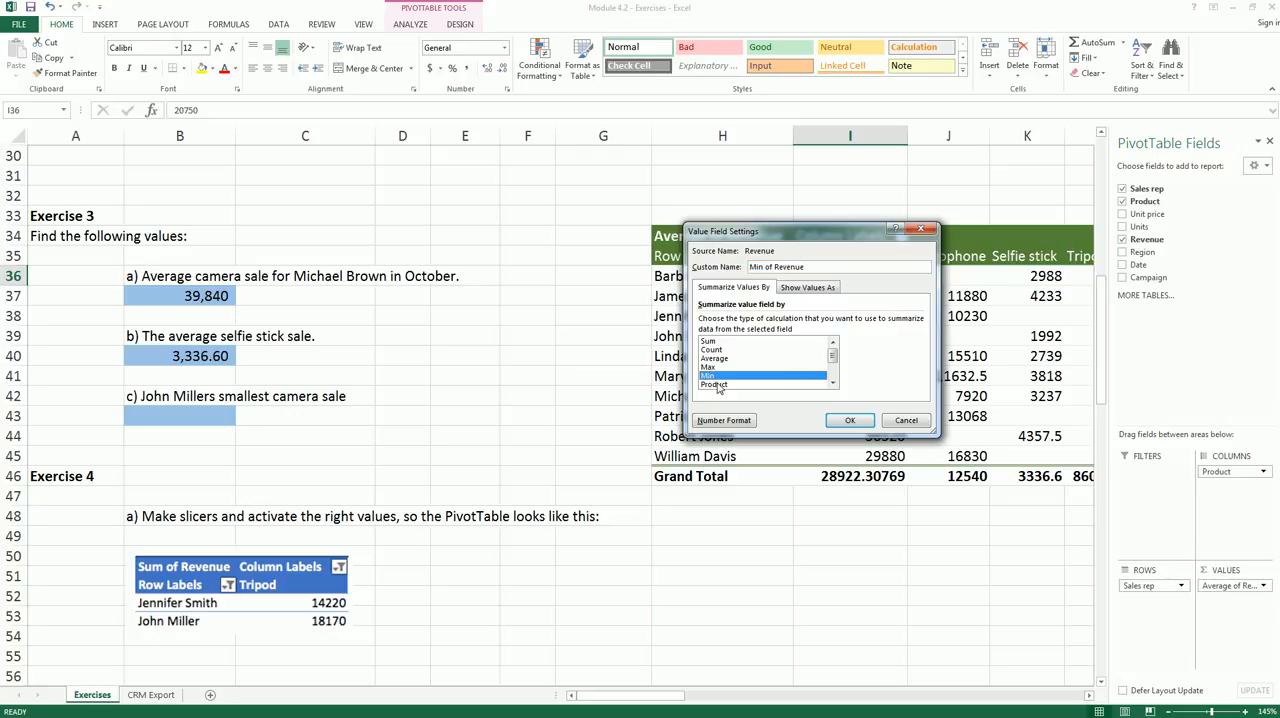
{"action": "left_click", "coordinate": [849, 424]}
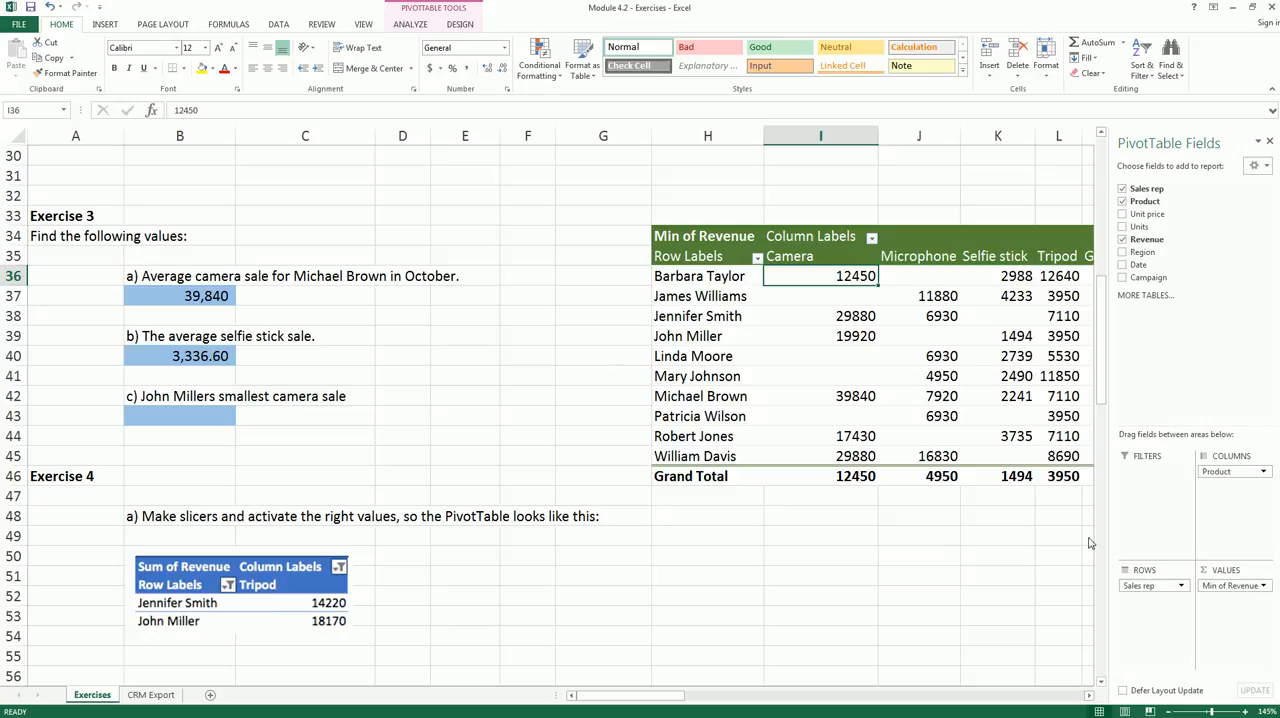
- Look up the minimum camera revenue of the sales rep named in question c) in the full PivotTable
{"action": "left_click", "coordinate": [945, 520]}
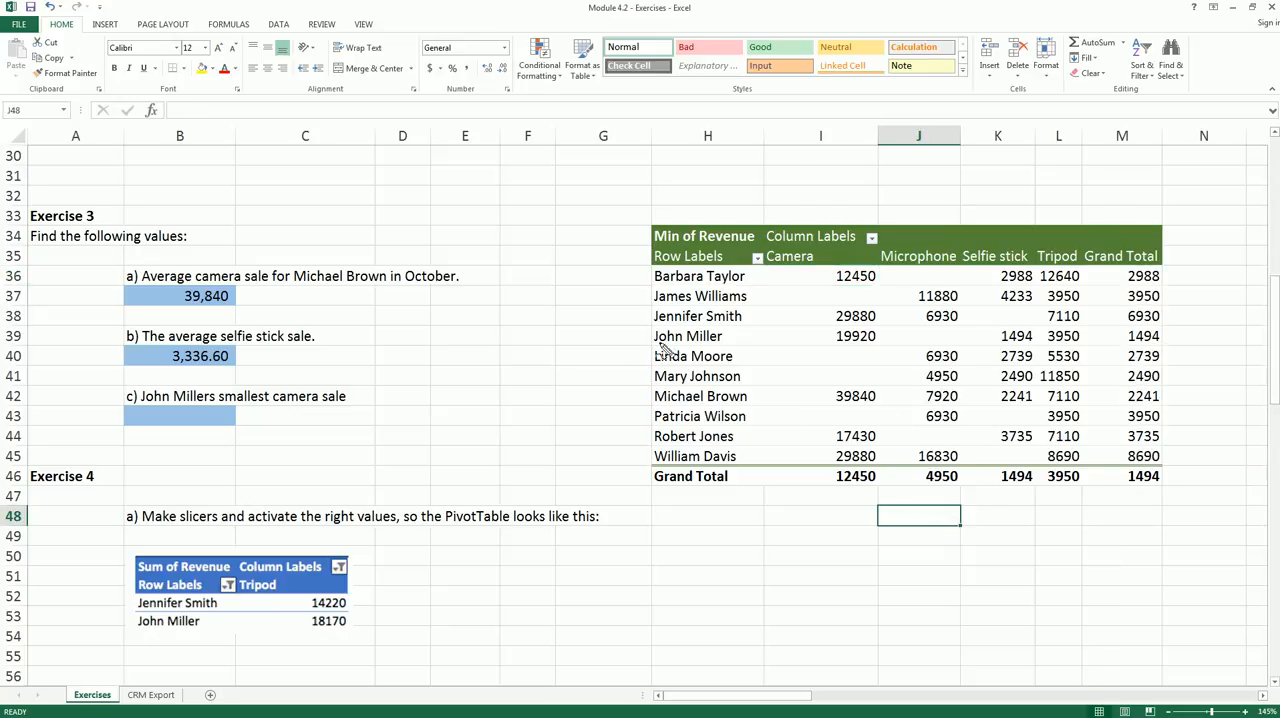
{"action": "mouse_move", "coordinate": [651, 330]}
{"action": "left_mouse_down"}
{"action": "mouse_move", "coordinate": [726, 331]}
{"action": "mouse_move", "coordinate": [732, 358]}
{"action": "mouse_move", "coordinate": [646, 354]}
{"action": "mouse_move", "coordinate": [642, 334]}
{"action": "left_mouse_up"}
{"action": "mouse_move", "coordinate": [772, 258]}
{"action": "left_mouse_down"}
{"action": "mouse_move", "coordinate": [818, 252]}
{"action": "mouse_move", "coordinate": [762, 272]}
{"action": "mouse_move", "coordinate": [764, 252]}
{"action": "left_mouse_up"}
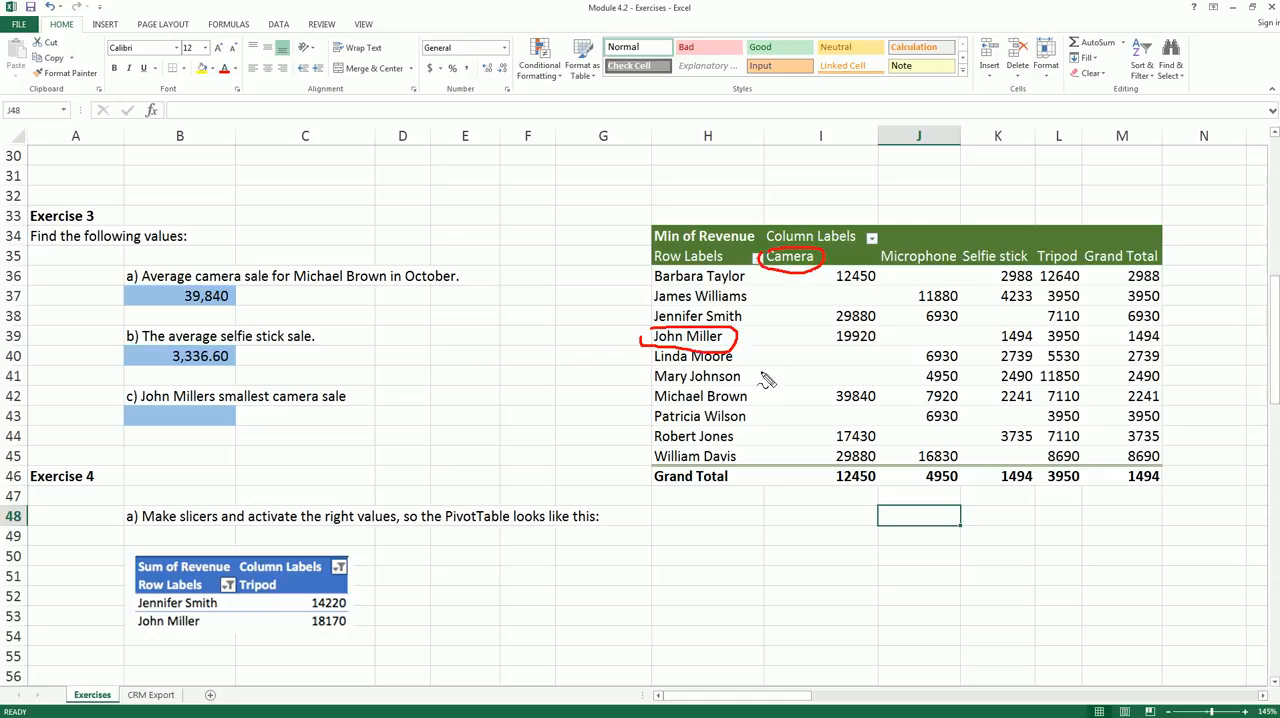
{"action": "mouse_move", "coordinate": [829, 340]}
{"action": "left_mouse_down"}
{"action": "mouse_move", "coordinate": [848, 327]}
{"action": "mouse_move", "coordinate": [884, 340]}
{"action": "mouse_move", "coordinate": [834, 358]}
{"action": "mouse_move", "coordinate": [832, 330]}
{"action": "left_mouse_up"}
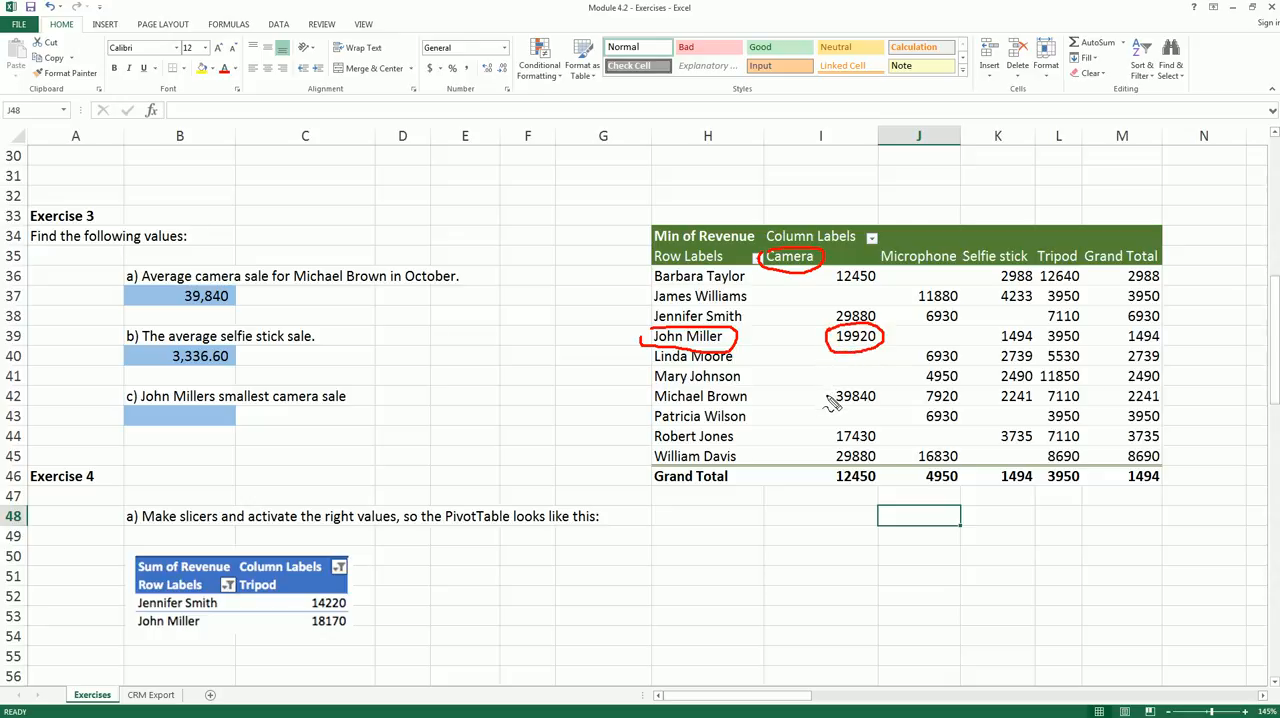
{"action": "right_click", "coordinate": [828, 399]}
{"action": "left_click", "coordinate": [201, 411]}
{"action": "key", "text": "Escape"}
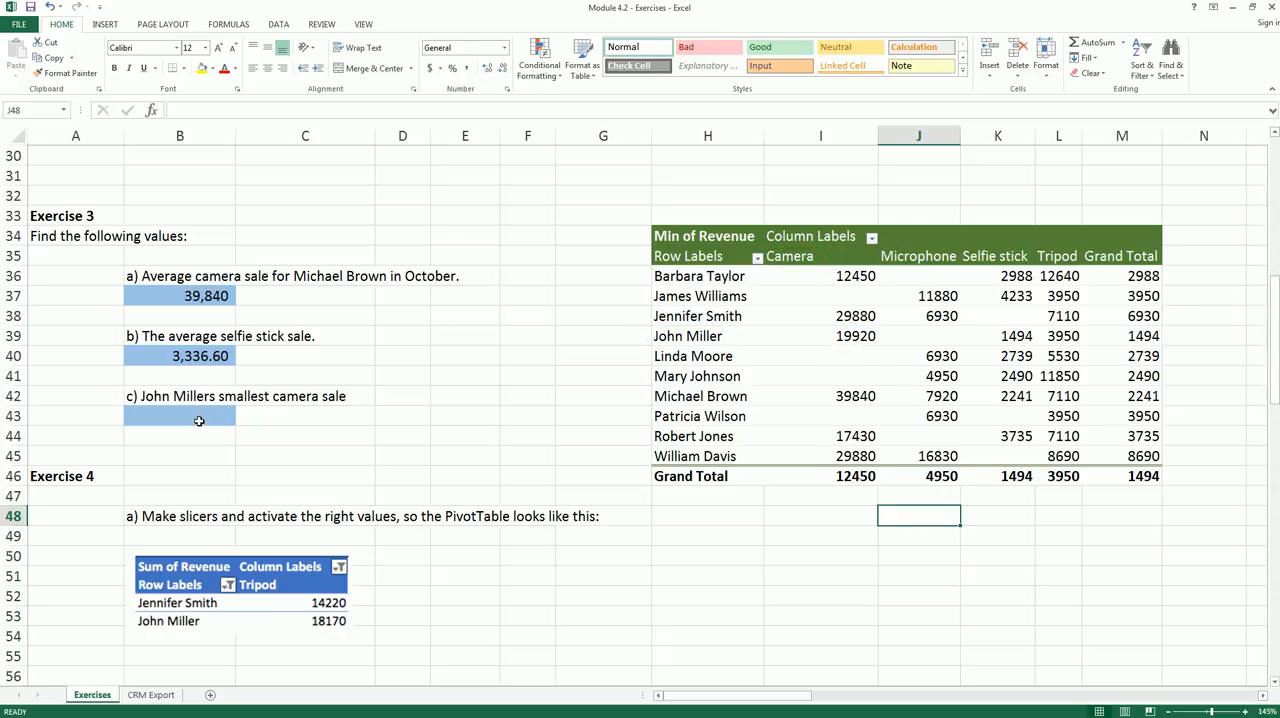
- Enter 19920 in B43 as the answer to question c) and format it with a thousands separator and no decimals
{"action": "left_click", "coordinate": [199, 420]}
{"action": "type", "text": "199"}
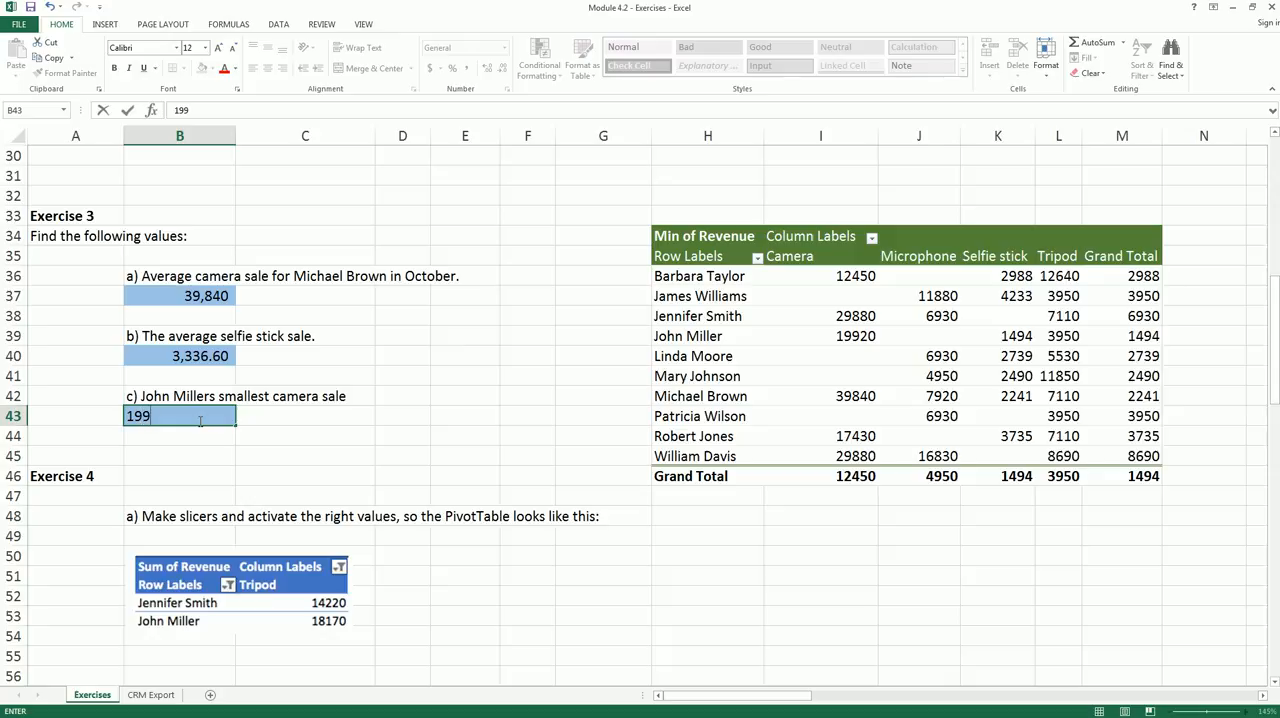
{"action": "key", "text": "Return"}
{"action": "scroll", "coordinate": [200, 421], "scroll_direction": "up", "scroll_amount": 1}
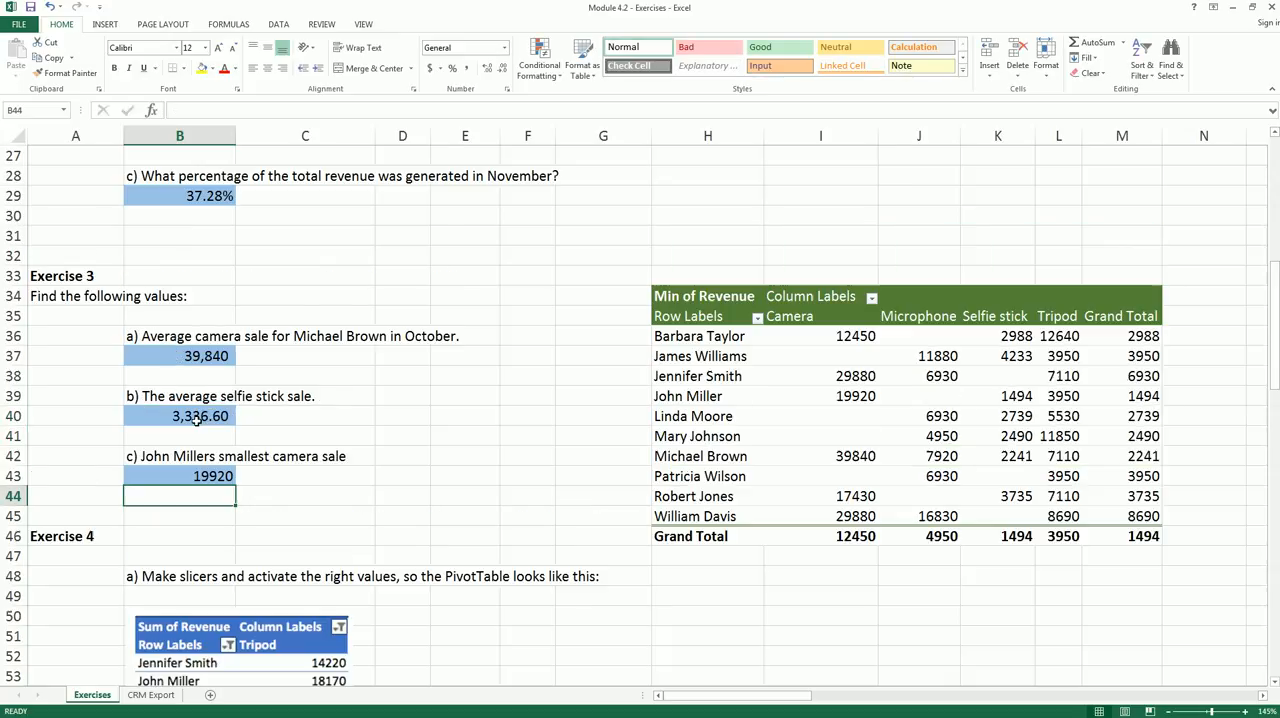
{"action": "left_click", "coordinate": [197, 420]}
{"action": "left_click", "coordinate": [202, 484]}
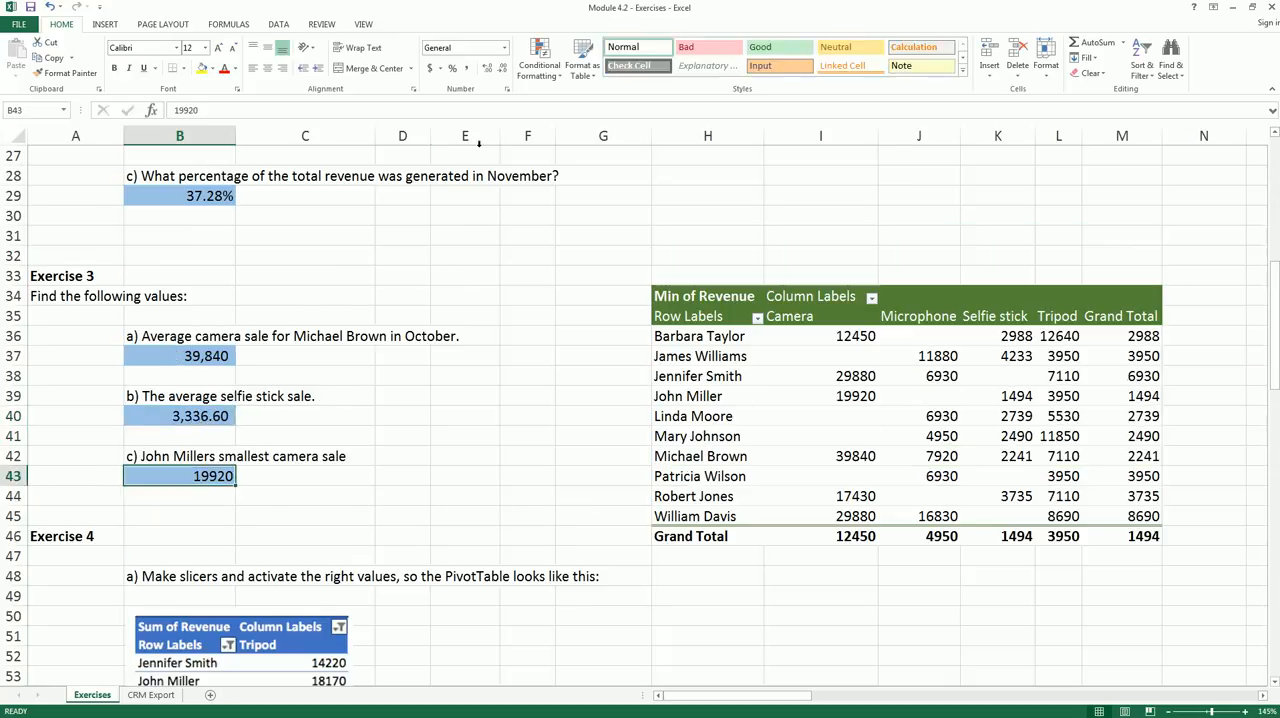
{"action": "left_click", "coordinate": [466, 68]}
{"action": "left_click", "coordinate": [488, 68]}
{"action": "left_click", "coordinate": [488, 68]}
{"action": "left_click", "coordinate": [502, 68]}
{"action": "left_click", "coordinate": [502, 68]}
{"action": "left_click", "coordinate": [502, 68]}
{"action": "left_click", "coordinate": [502, 68]}
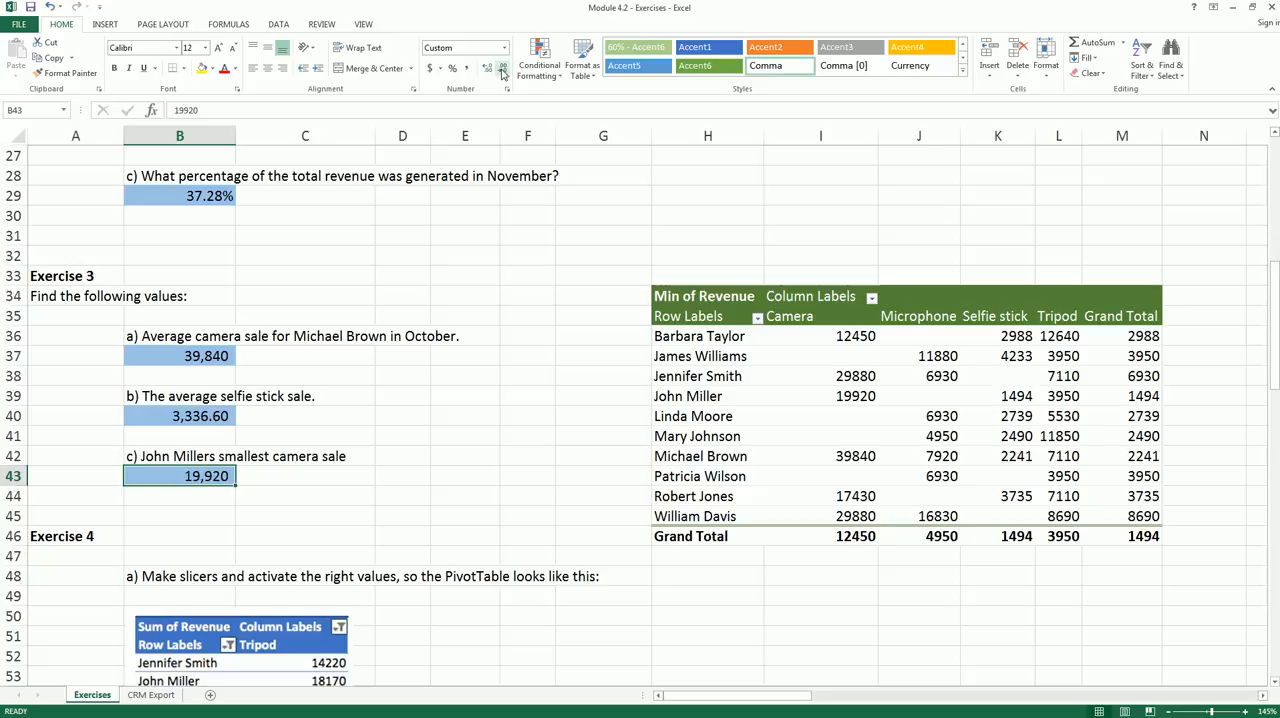
- Create a PivotTable from the CRM Export data range A1:H65, placed at H50 on the Exercises sheet
{"action": "left_click", "coordinate": [465, 336]}
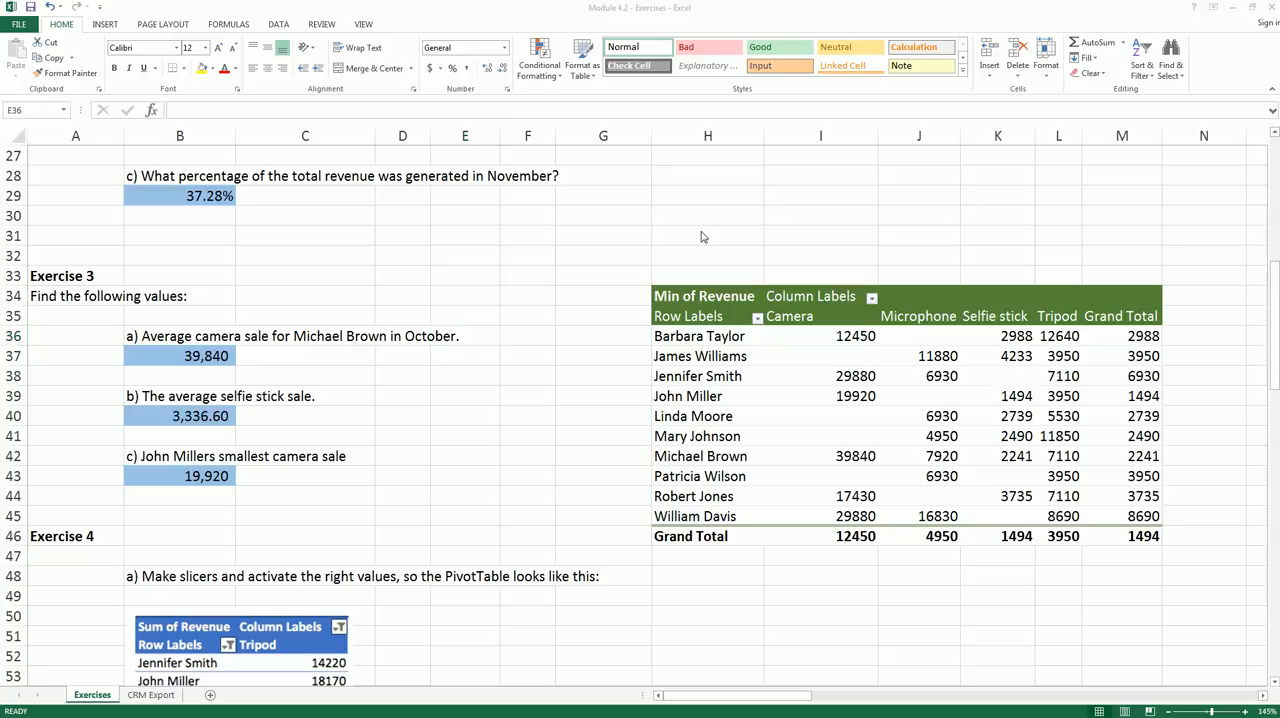
{"action": "left_click", "coordinate": [580, 366]}
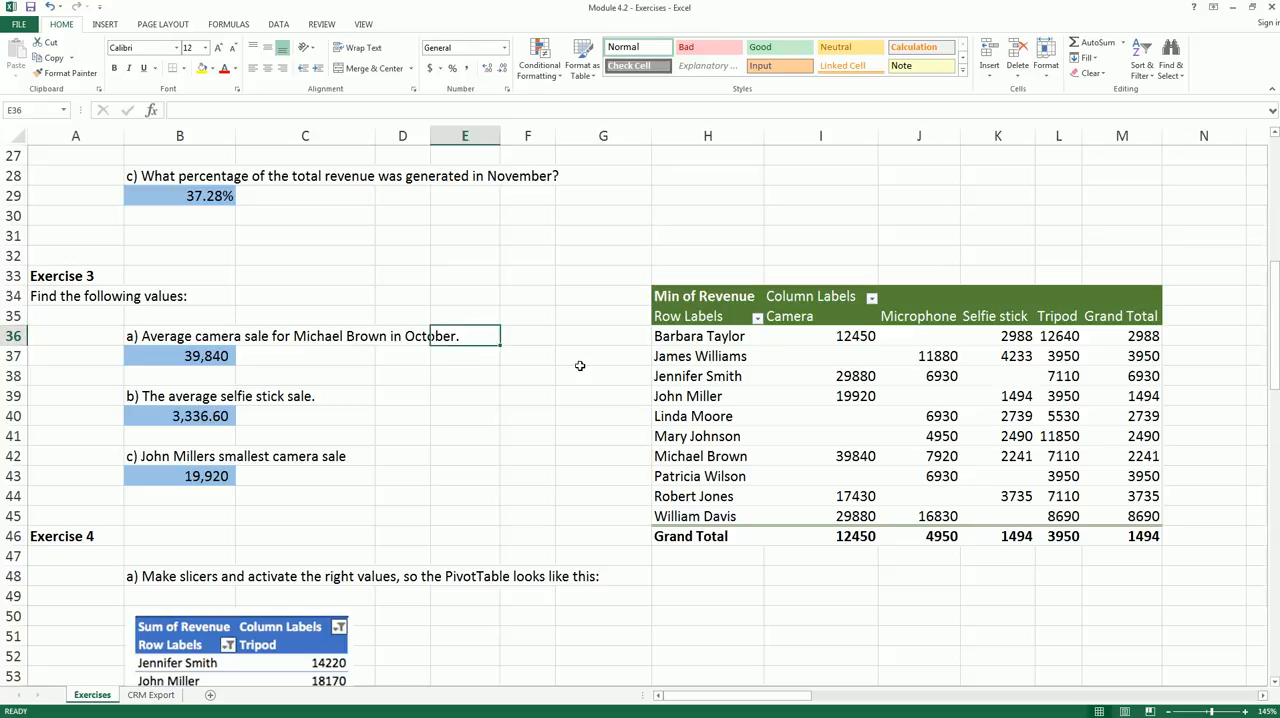
{"action": "scroll", "coordinate": [580, 366], "scroll_direction": "down", "scroll_amount": 5}
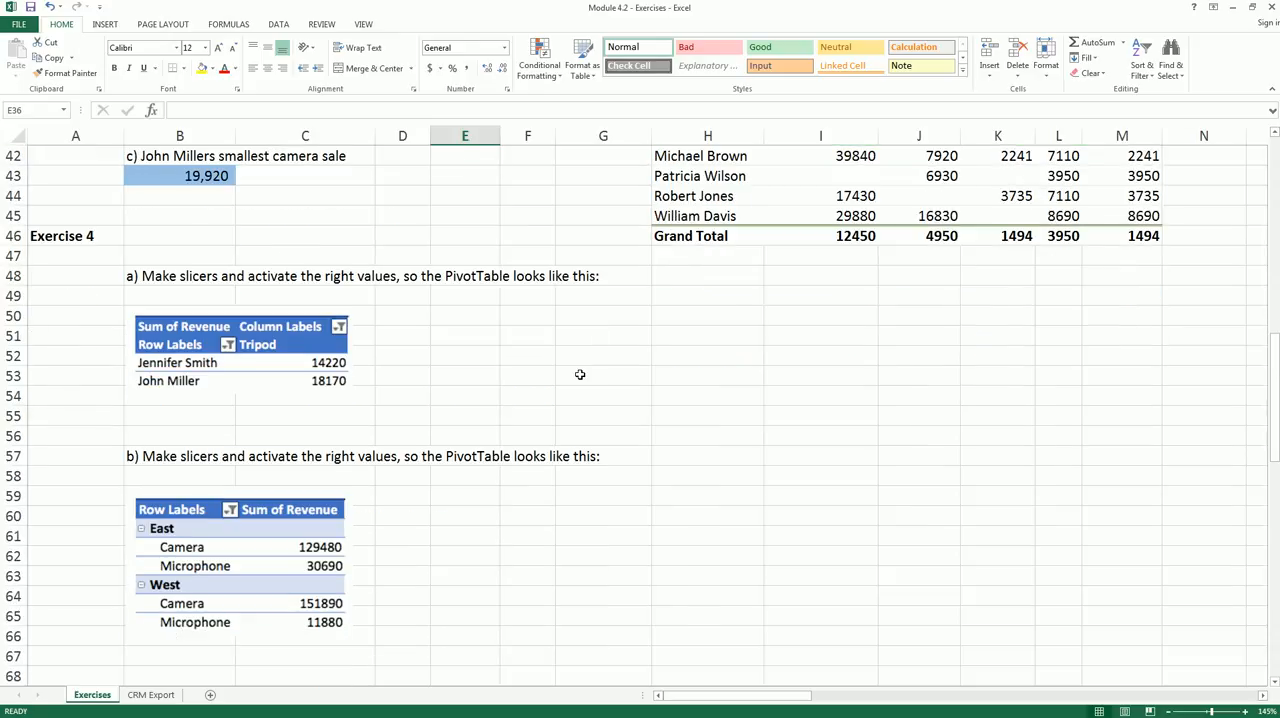
{"action": "left_click", "coordinate": [250, 340]}
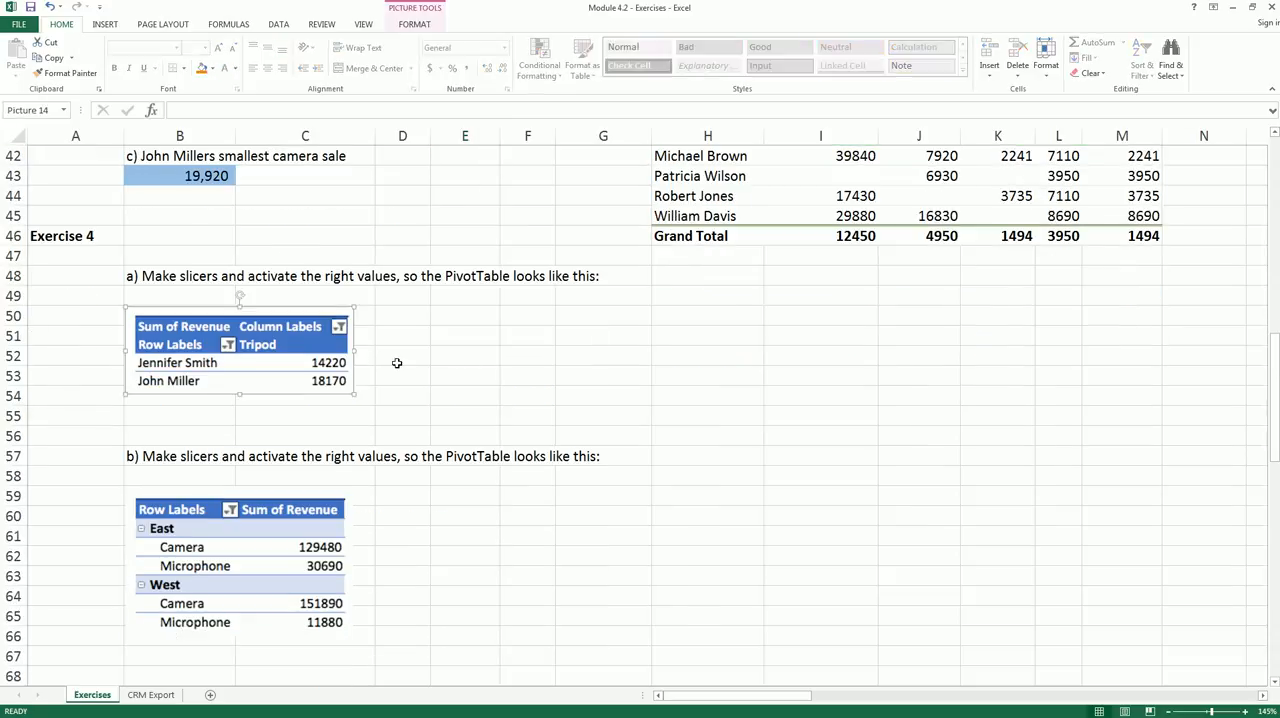
{"action": "left_click", "coordinate": [528, 349]}
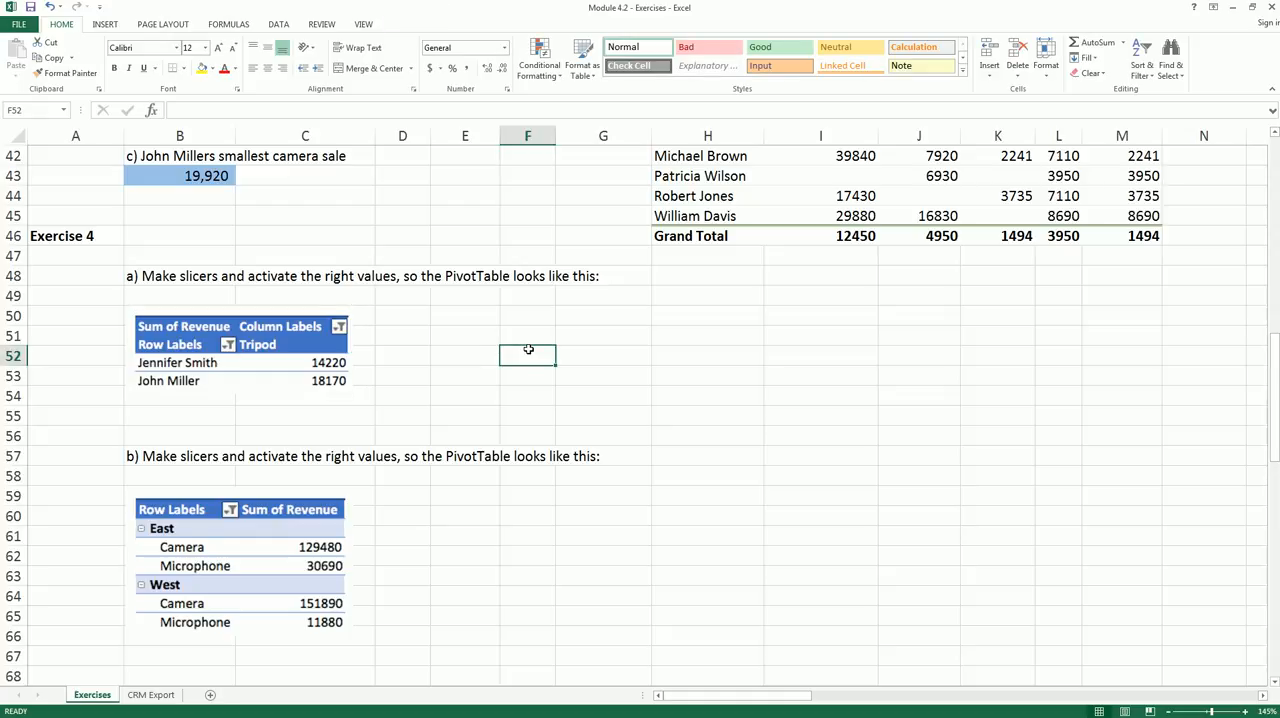
{"action": "left_click", "coordinate": [152, 695]}
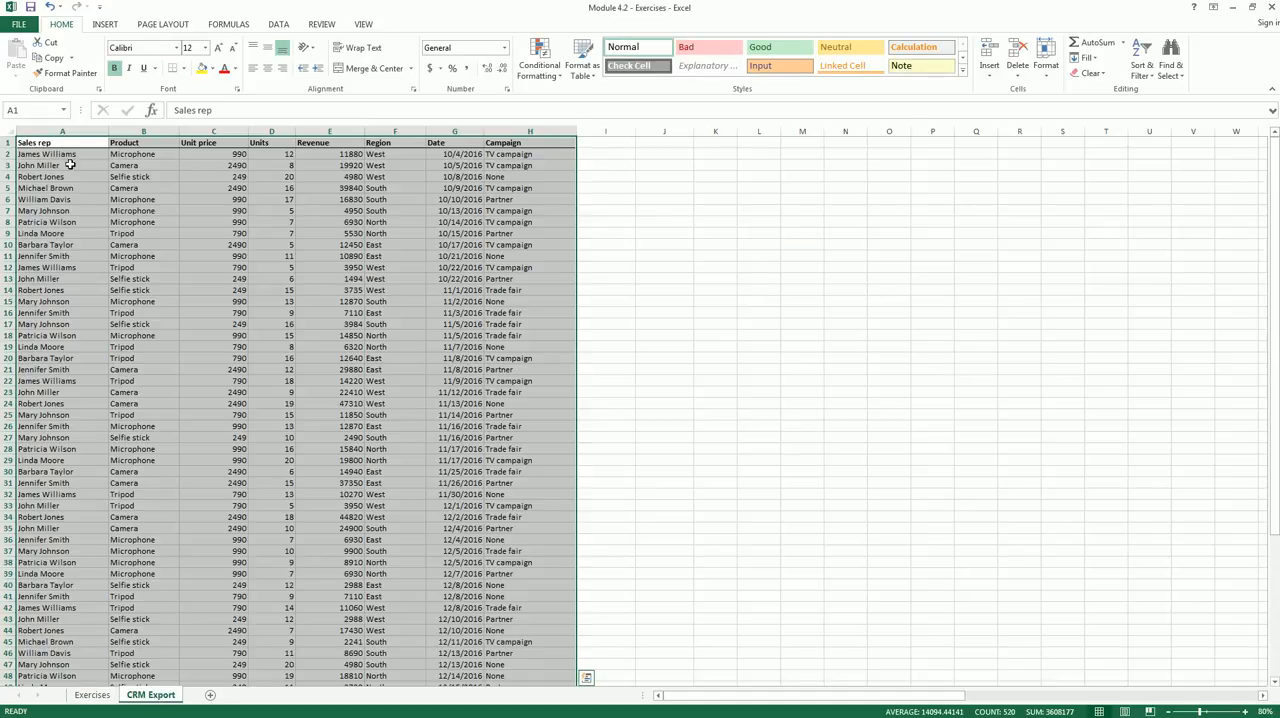
{"action": "left_click", "coordinate": [103, 24]}
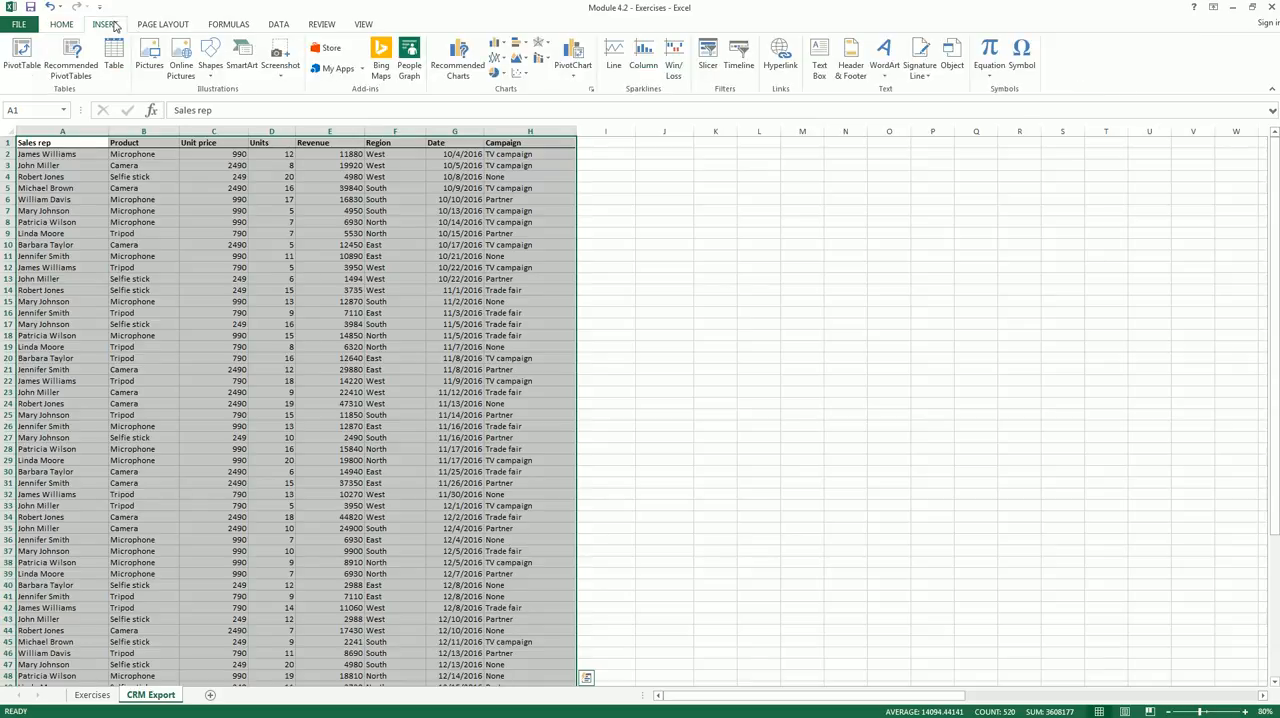
{"action": "left_click", "coordinate": [22, 55]}
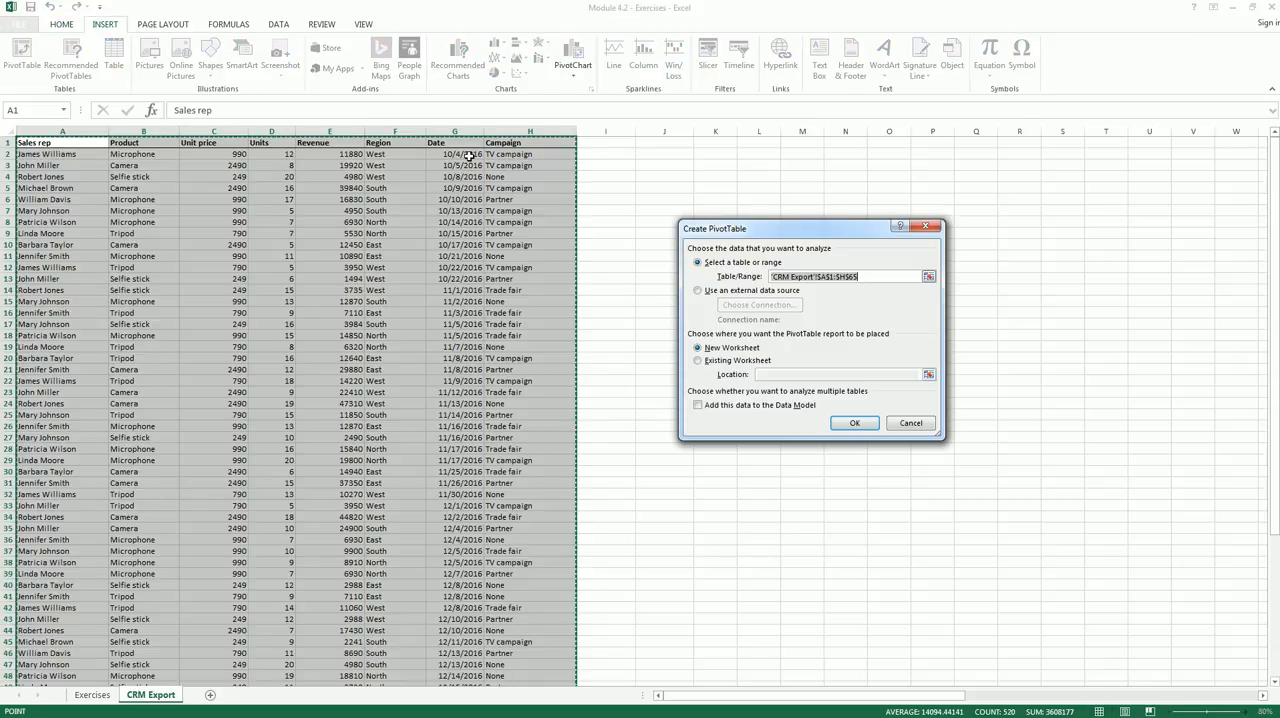
{"action": "left_click", "coordinate": [698, 361]}
{"action": "left_click", "coordinate": [783, 375]}
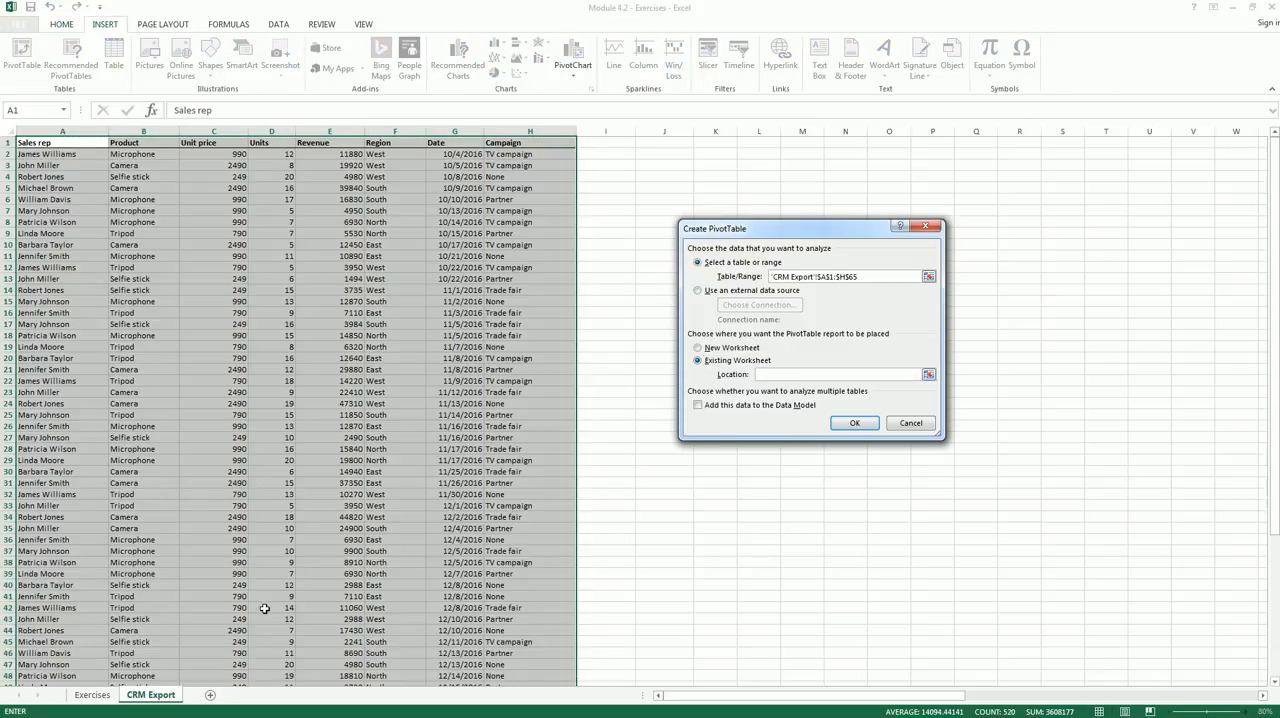
{"action": "left_click", "coordinate": [95, 697]}
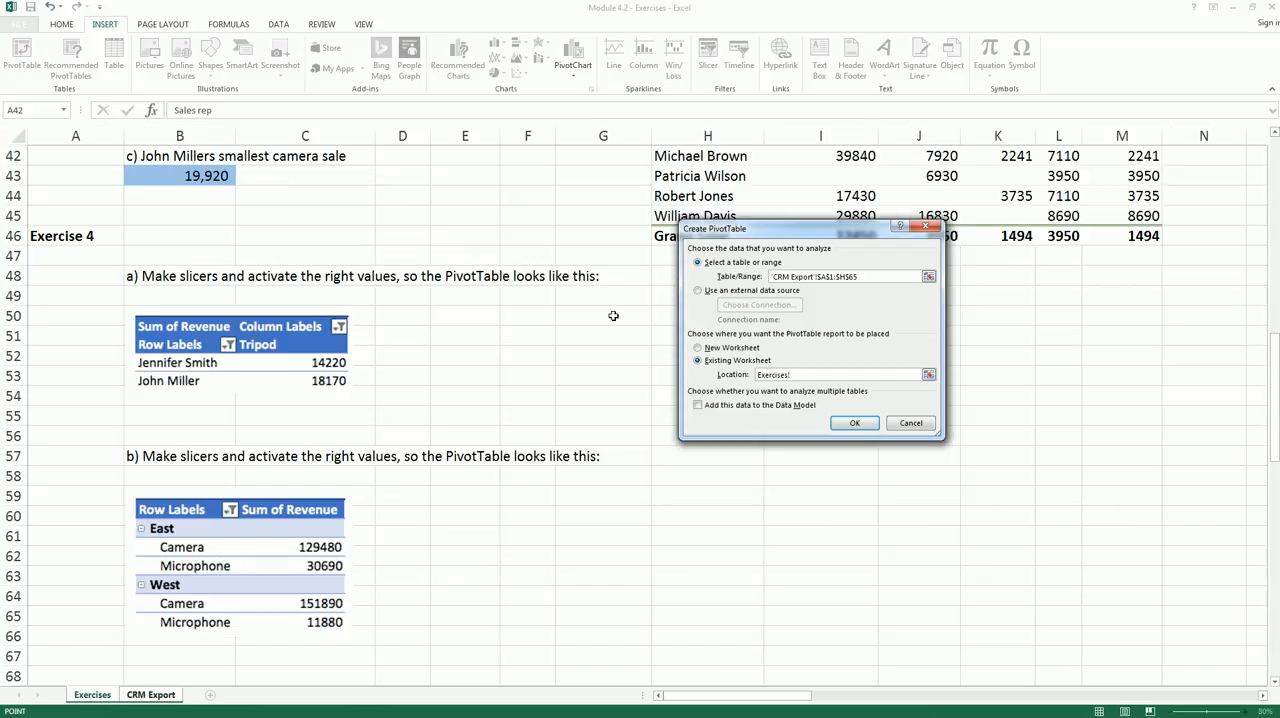
{"action": "left_click", "coordinate": [665, 315]}
{"action": "left_click", "coordinate": [851, 424]}
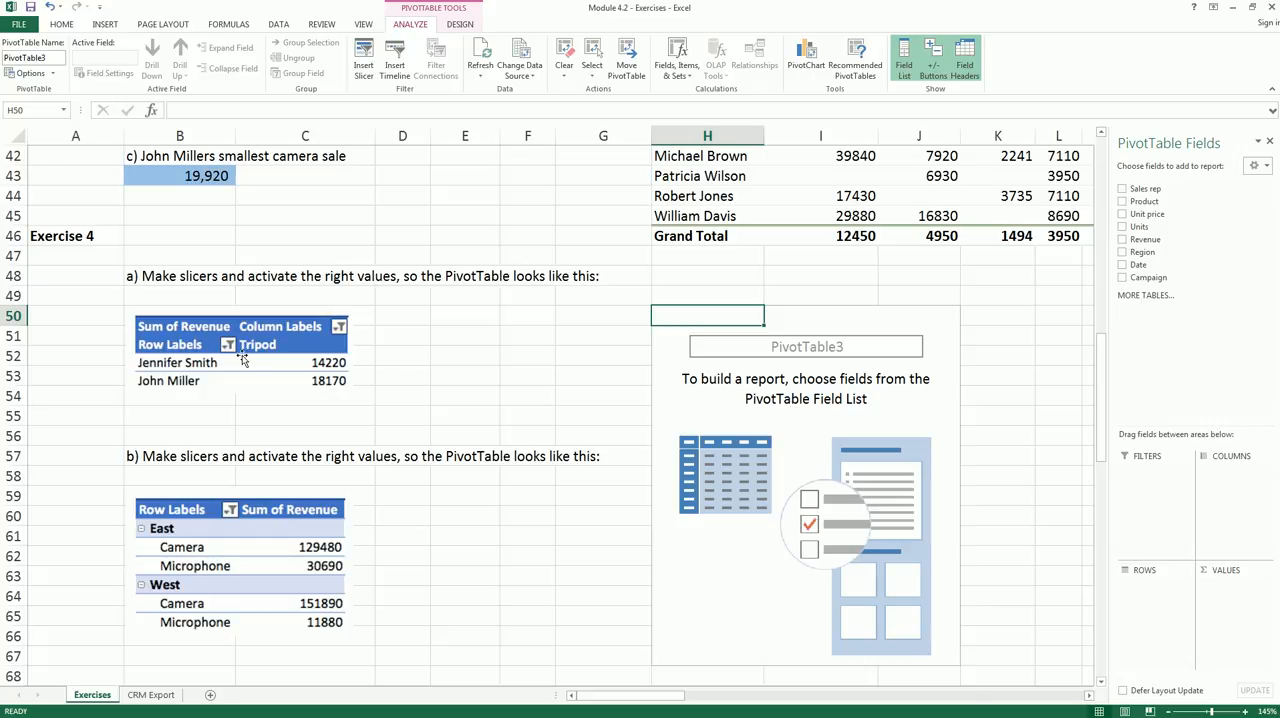
- Add Sales rep to the new PivotTable's rows, Product to its columns and Revenue to its values
{"action": "left_click", "coordinate": [810, 420]}
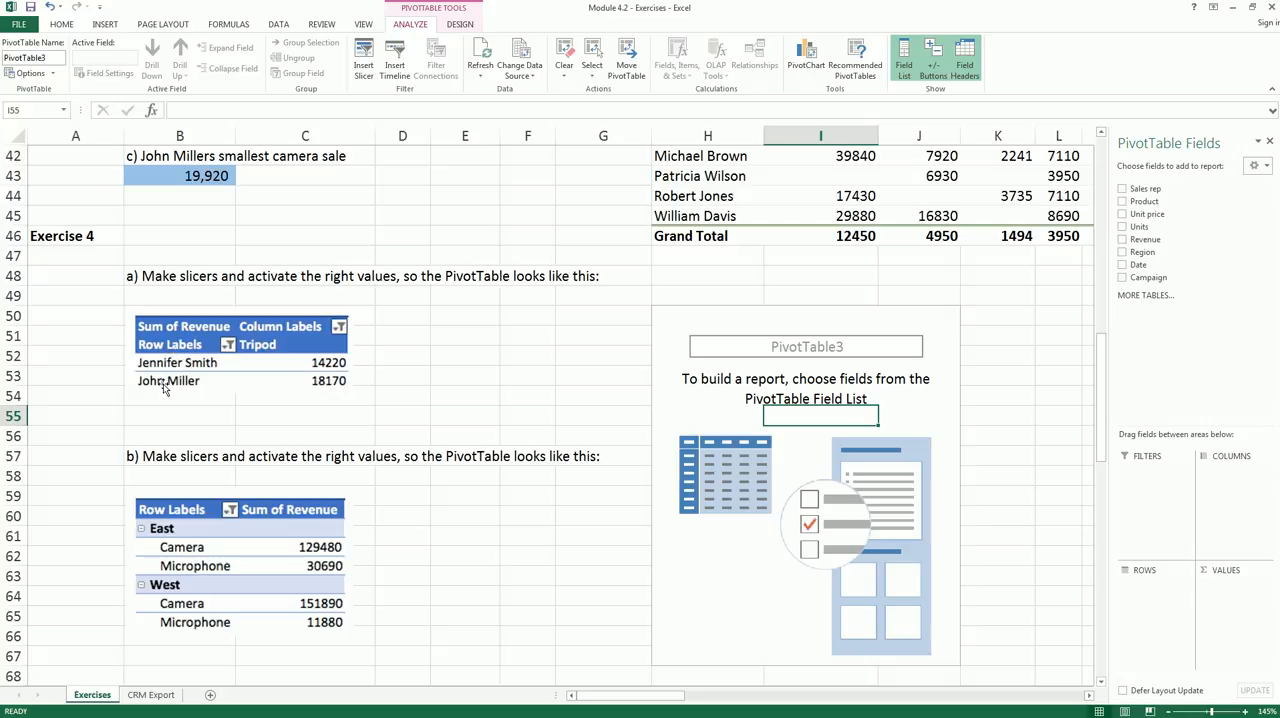
{"action": "left_click_drag", "start_coordinate": [1143, 189], "coordinate": [1145, 585]}
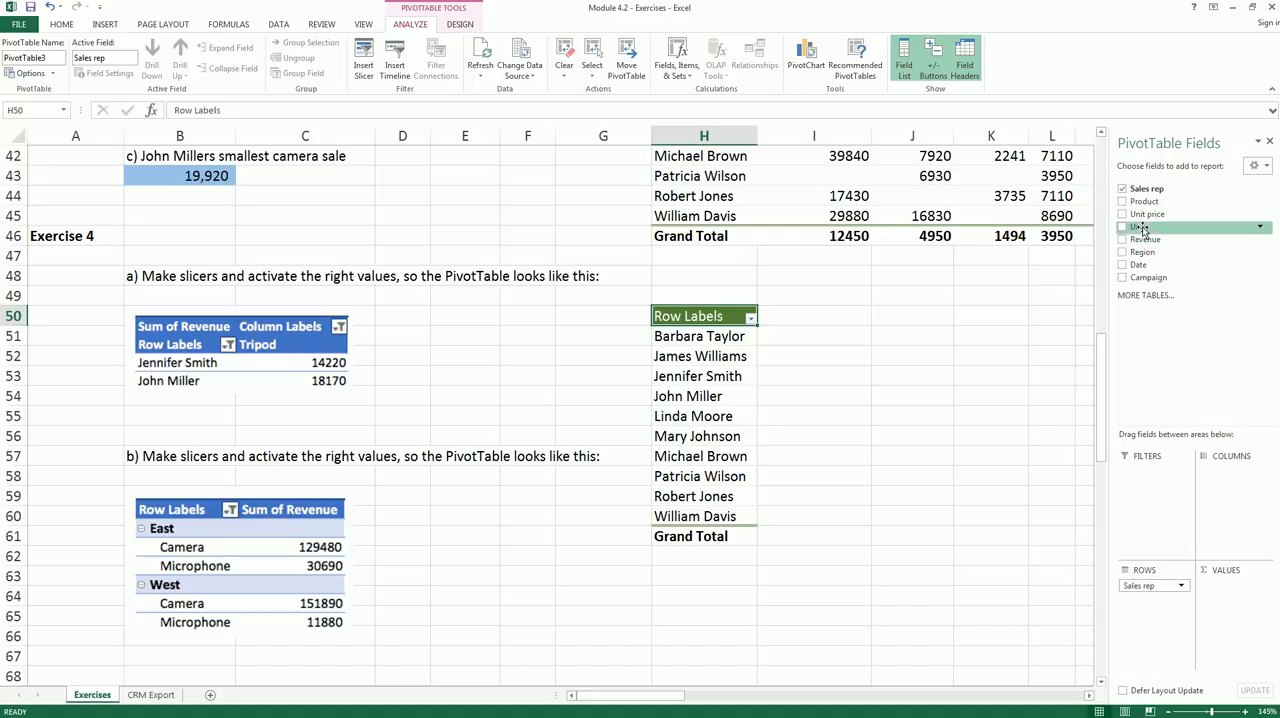
{"action": "left_click_drag", "start_coordinate": [1148, 201], "coordinate": [1251, 493]}
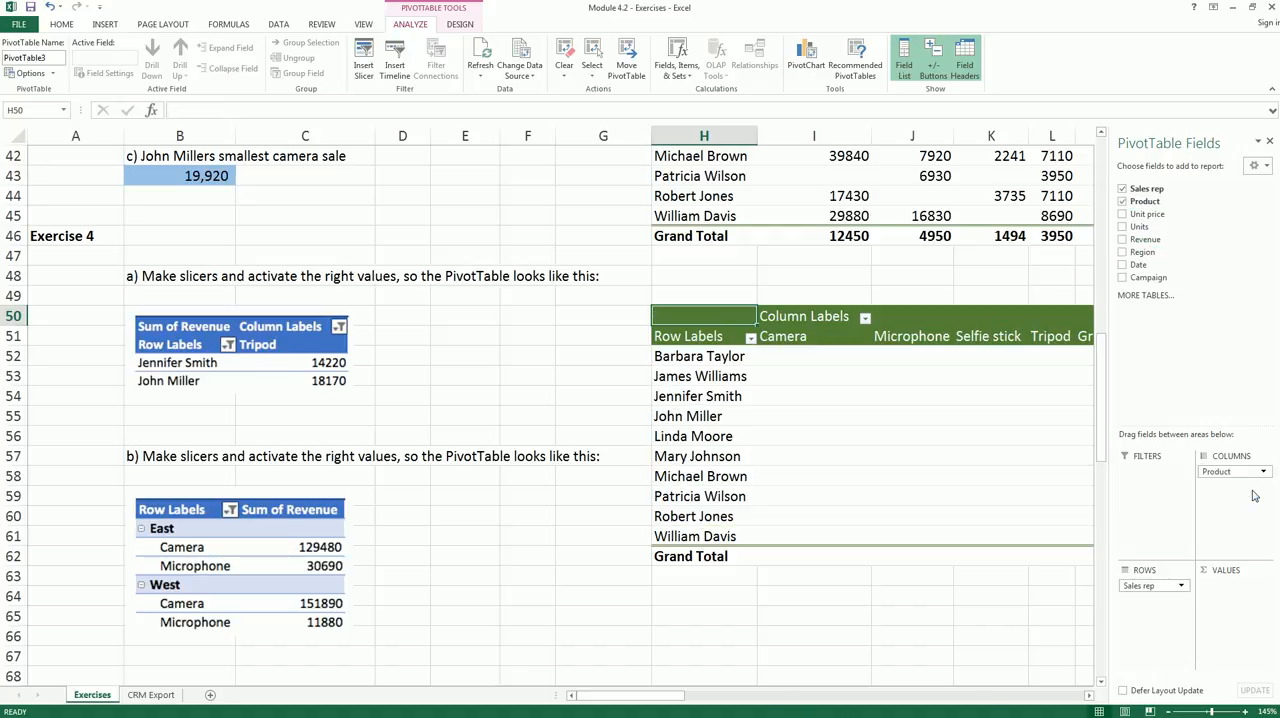
{"action": "left_click_drag", "start_coordinate": [1178, 325], "coordinate": [1230, 604]}
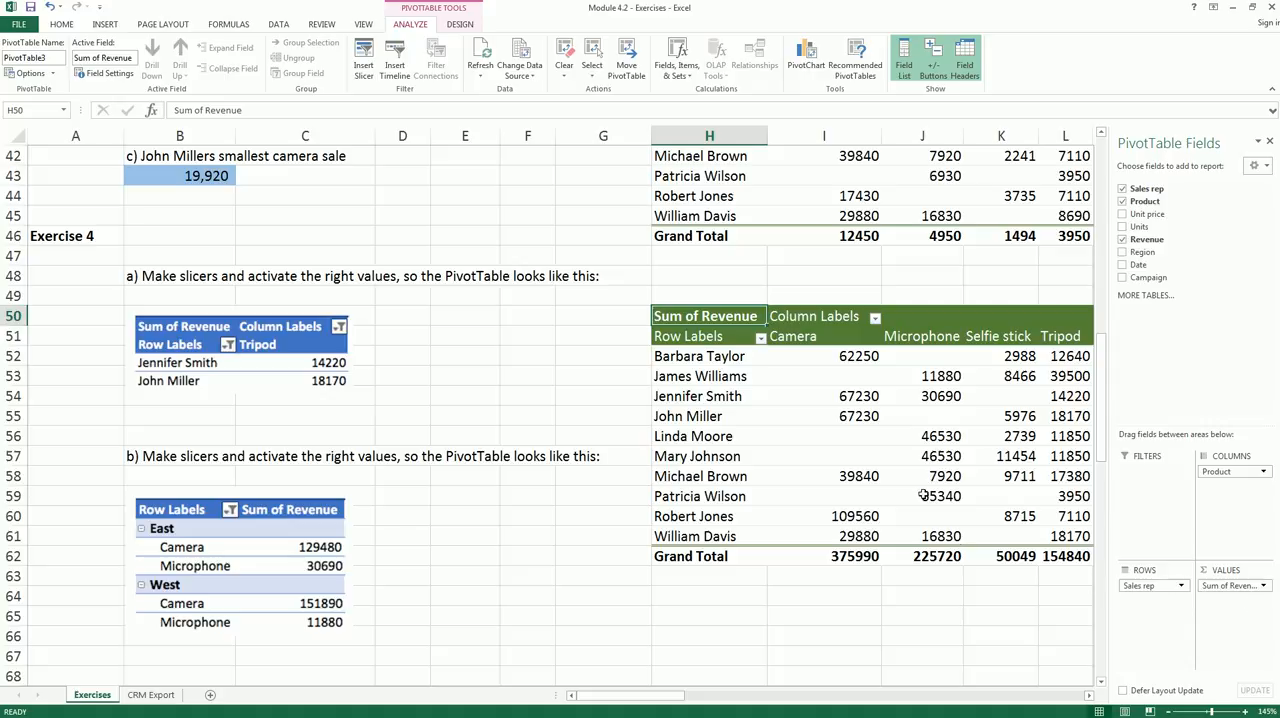
{"action": "left_click", "coordinate": [905, 614]}
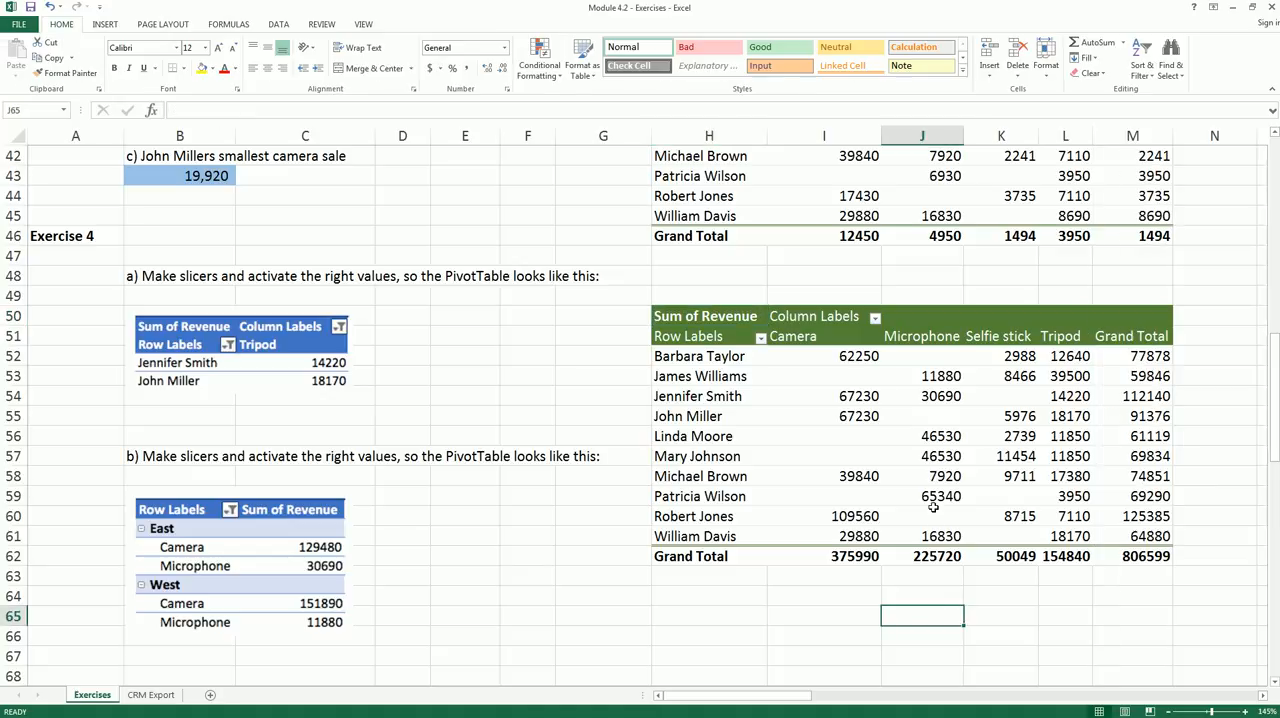
{"action": "left_click", "coordinate": [875, 318]}
{"action": "left_click", "coordinate": [875, 318]}
{"action": "left_click", "coordinate": [875, 319]}
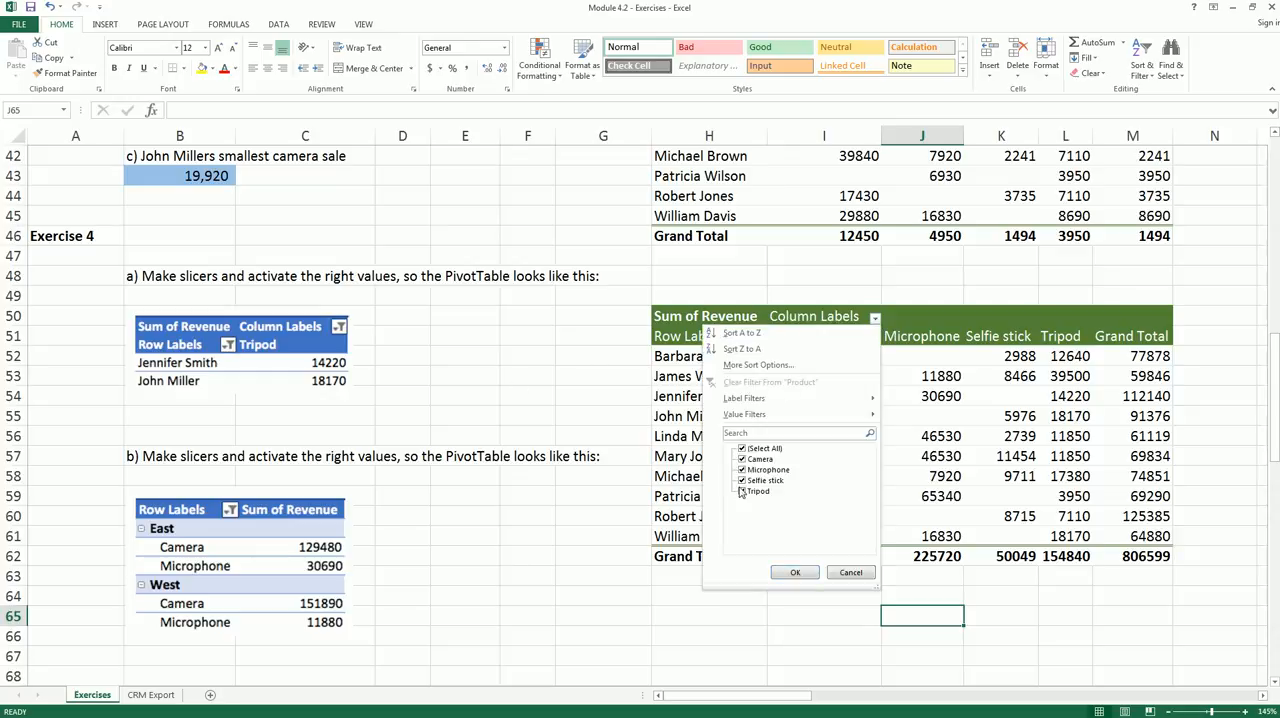
{"action": "left_click", "coordinate": [875, 318]}
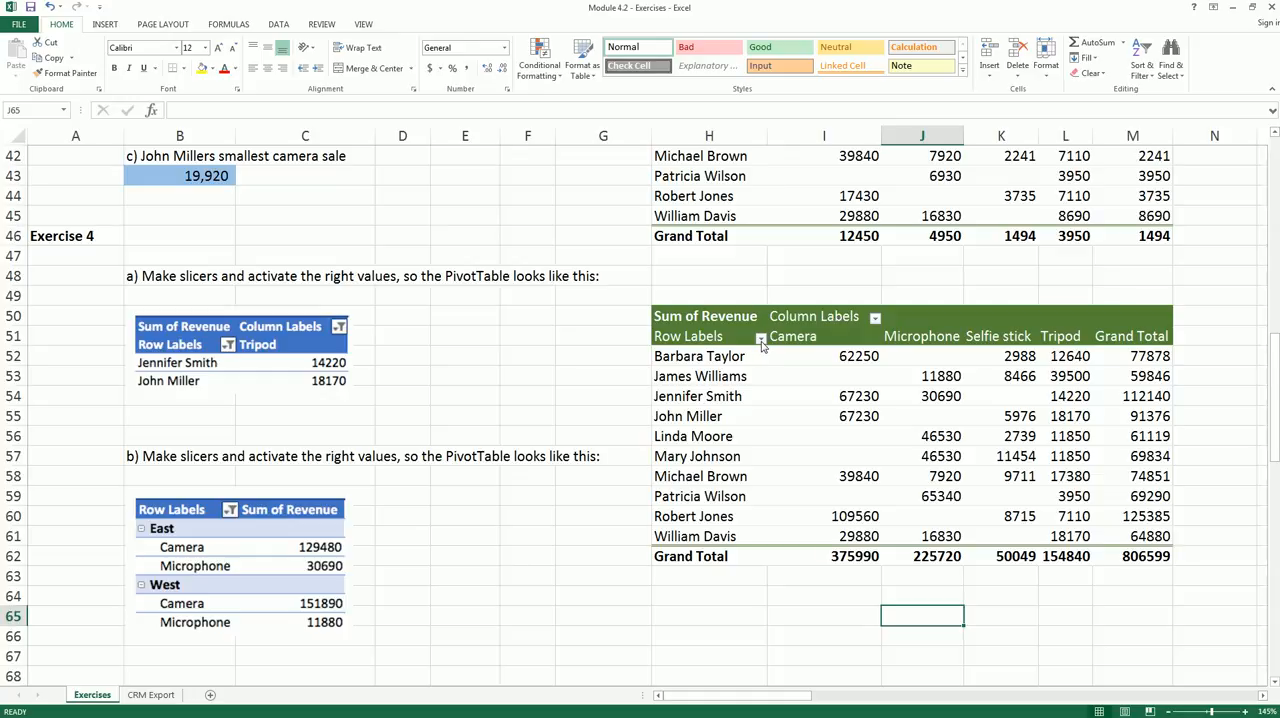
- Insert slicers for Sales rep and Product on the Exercise 4 PivotTable
{"action": "left_click", "coordinate": [827, 376]}
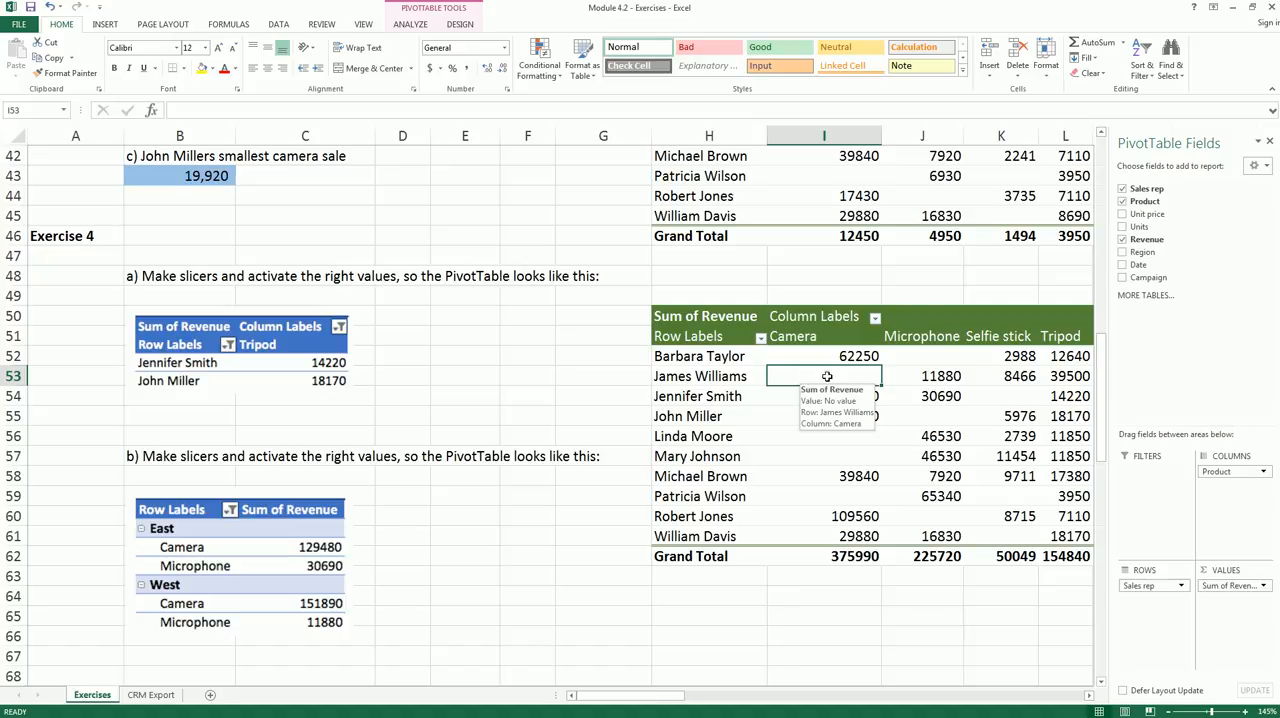
{"action": "left_click", "coordinate": [410, 24]}
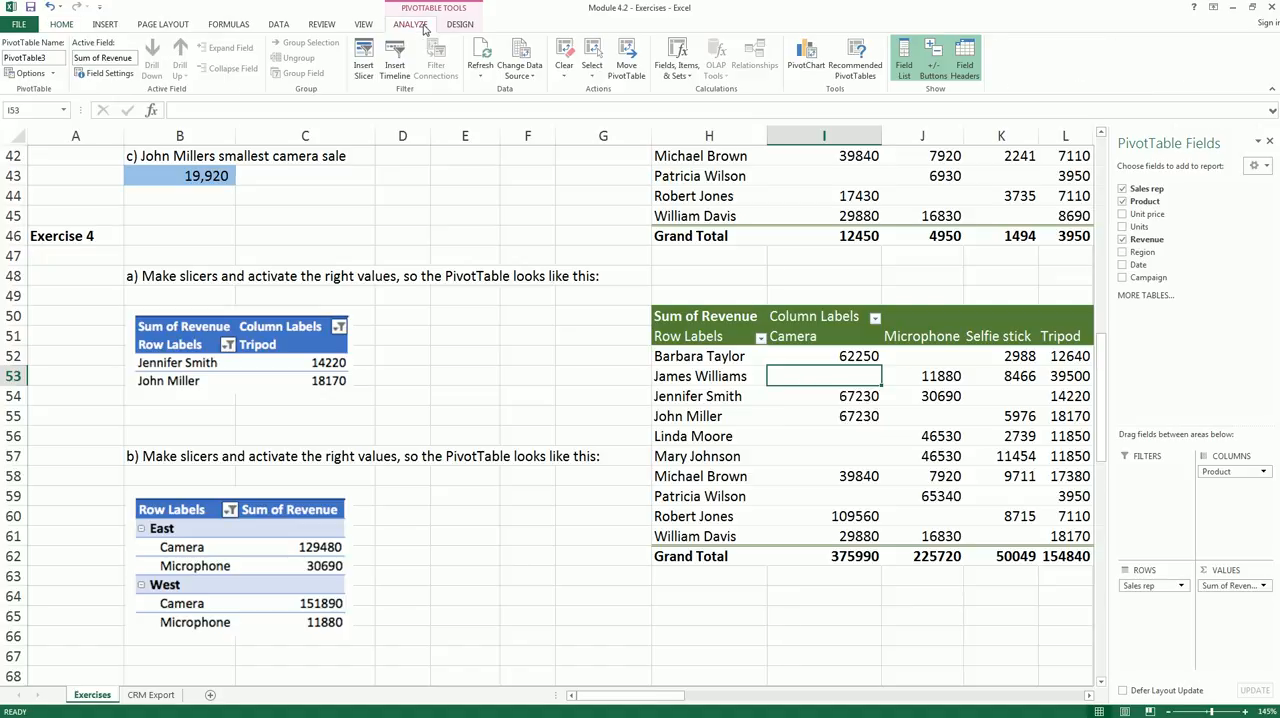
{"action": "left_click", "coordinate": [364, 66]}
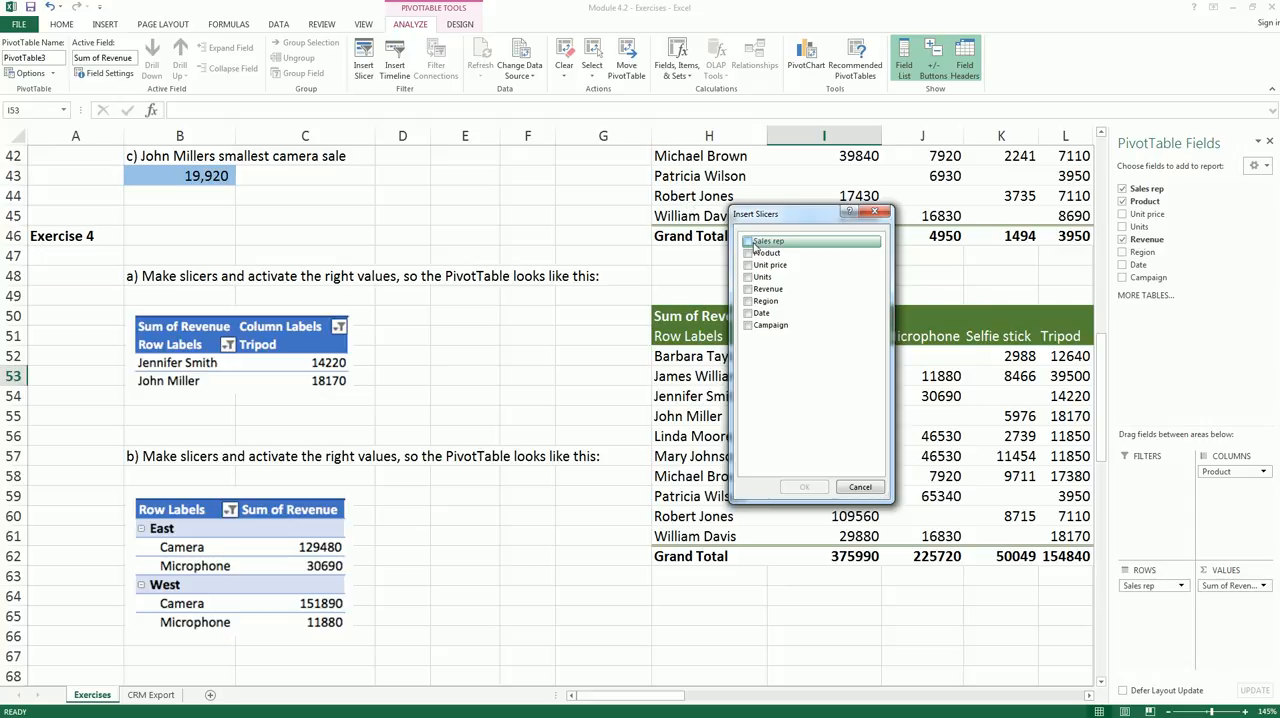
{"action": "left_click", "coordinate": [747, 242]}
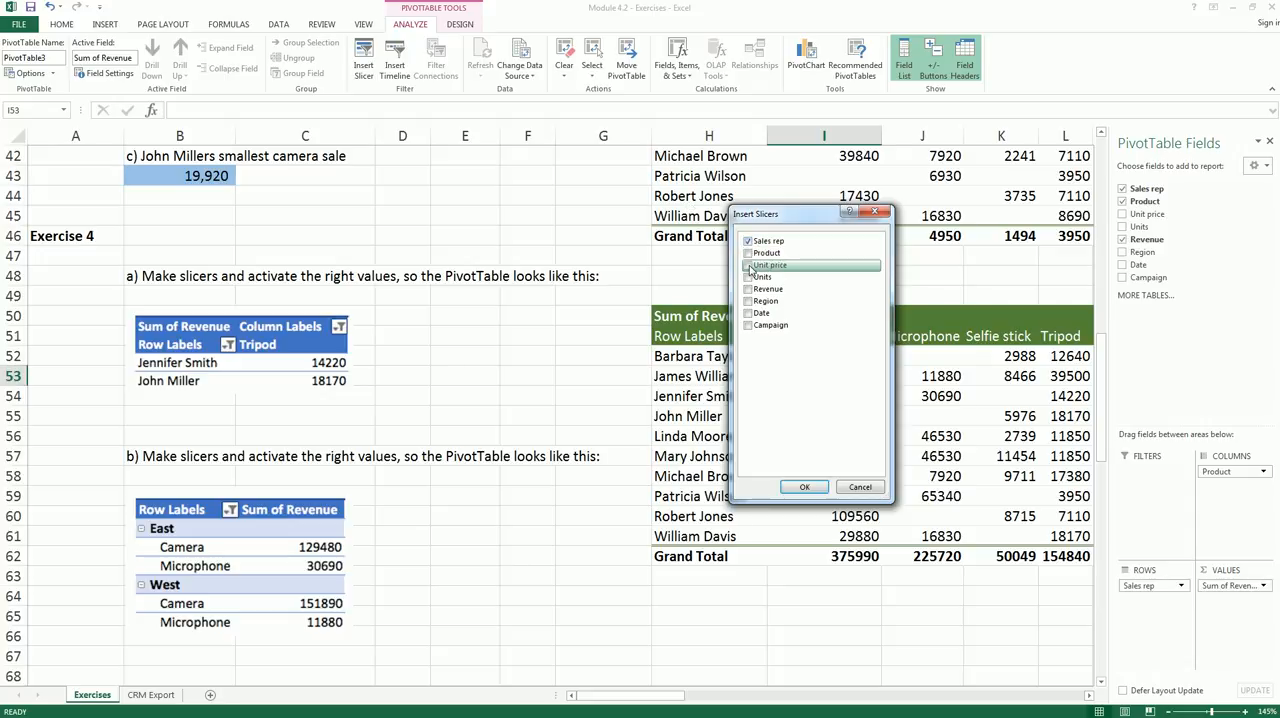
{"action": "left_click", "coordinate": [804, 487]}
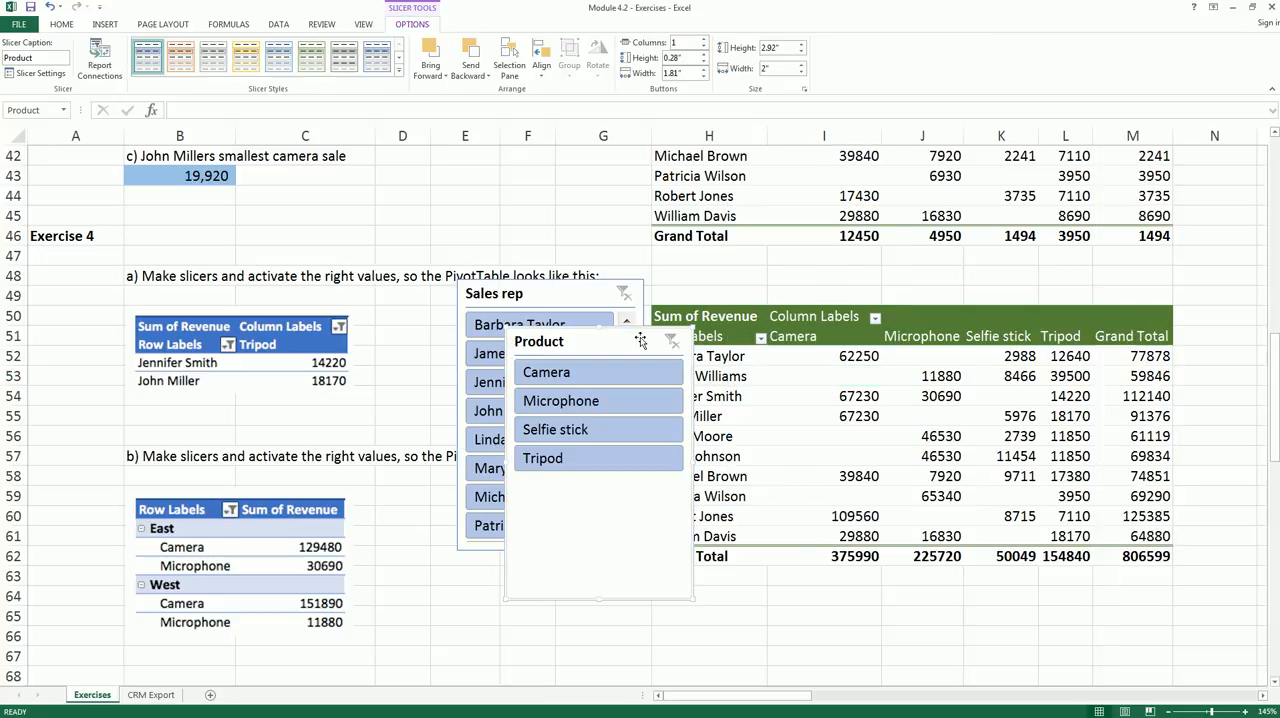
- Place the Sales rep and Product slicers side by side in the empty area beyond the PivotTable's Grand Total column
{"action": "left_click_drag", "start_coordinate": [640, 337], "coordinate": [929, 306]}
{"action": "left_click_drag", "start_coordinate": [796, 694], "coordinate": [850, 695]}
{"action": "left_click_drag", "start_coordinate": [485, 318], "coordinate": [1092, 306]}
{"action": "left_click_drag", "start_coordinate": [116, 300], "coordinate": [865, 308]}
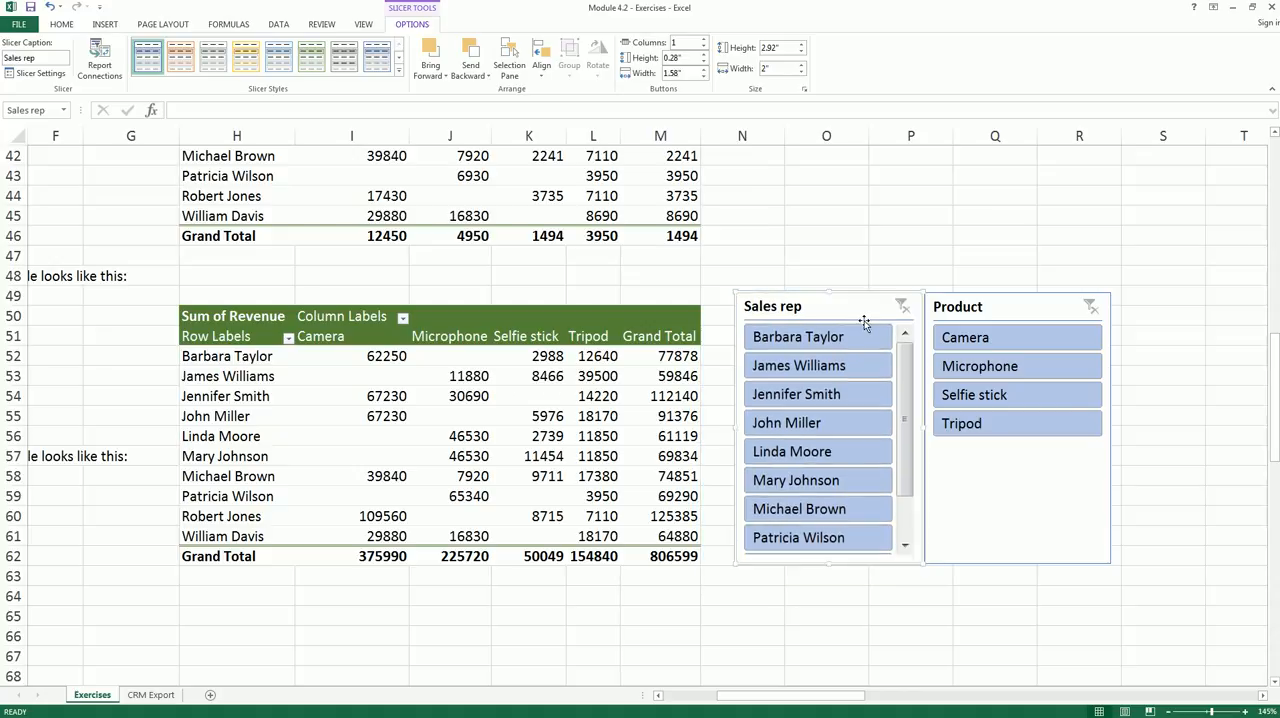
- Filter the PivotTable with the slicers to Tripod and the two sales reps shown in the exercise a) picture
{"action": "left_click", "coordinate": [994, 425]}
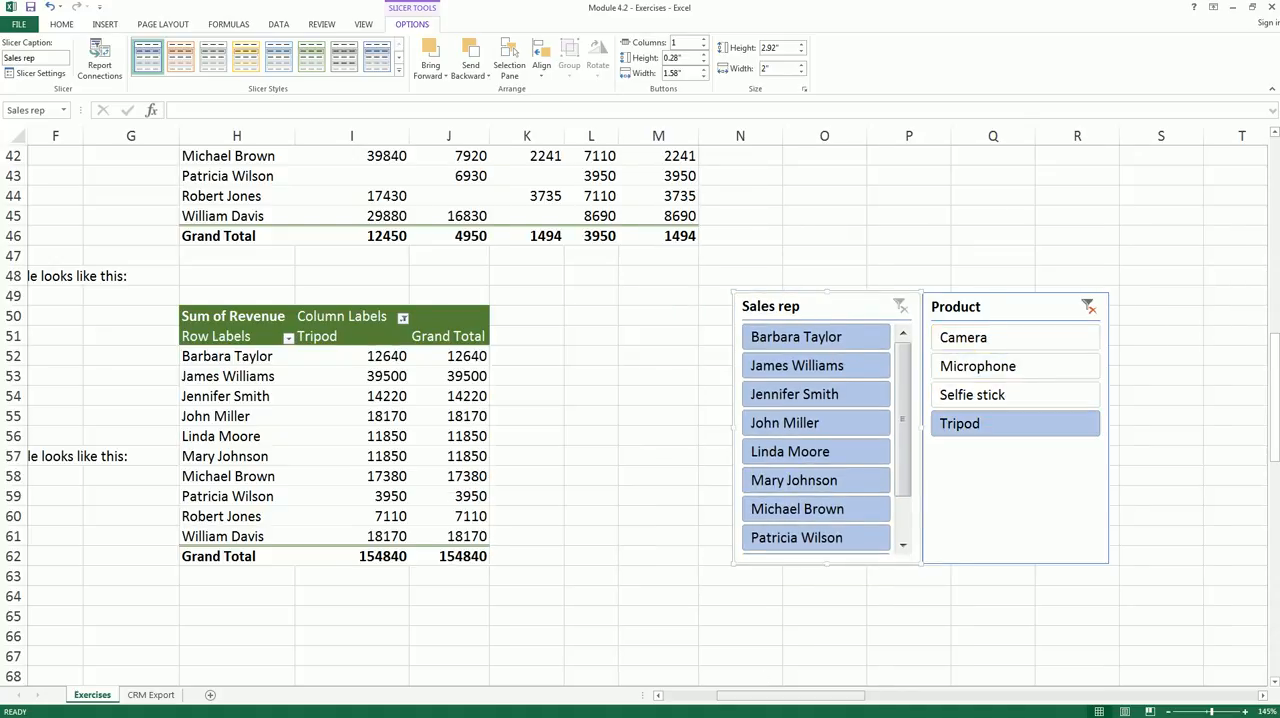
{"action": "mouse_move", "coordinate": [711, 700]}
{"action": "left_mouse_down"}
{"action": "mouse_move", "coordinate": [678, 703]}
{"action": "mouse_move", "coordinate": [704, 702]}
{"action": "left_mouse_up"}
{"action": "left_click", "coordinate": [922, 400]}
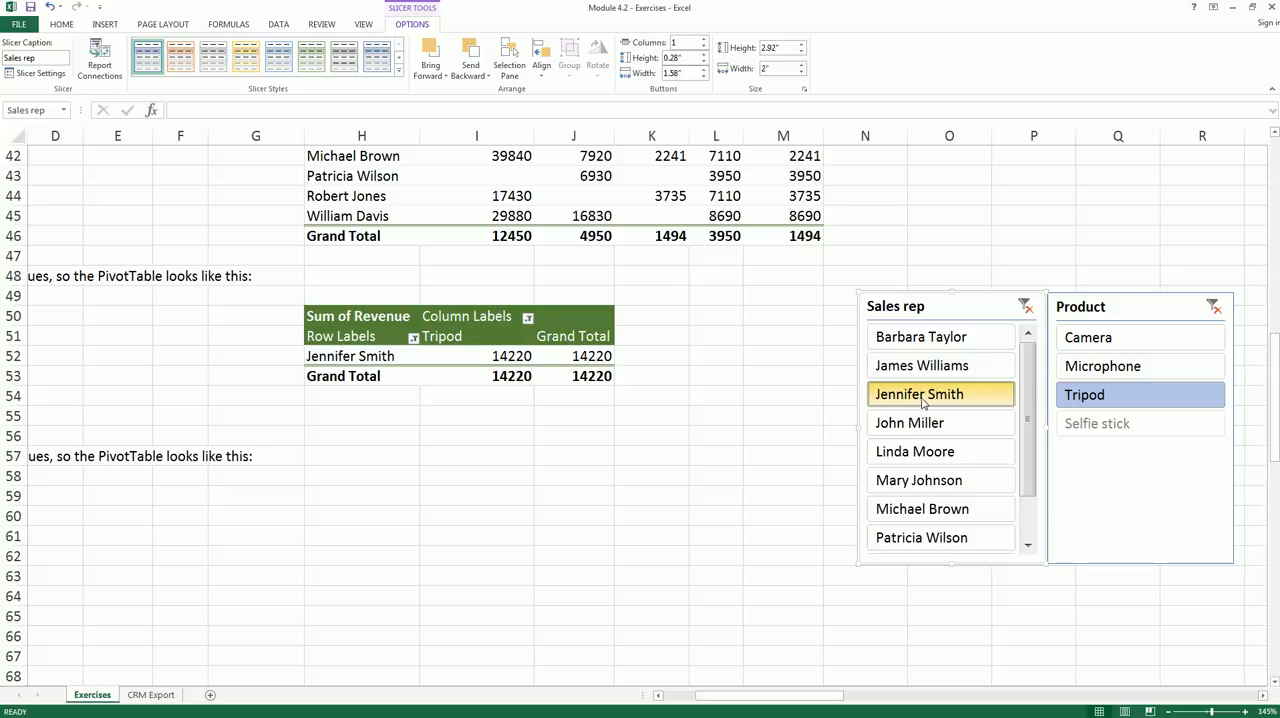
{"action": "left_click", "coordinate": [926, 424], "text": "ctrl"}
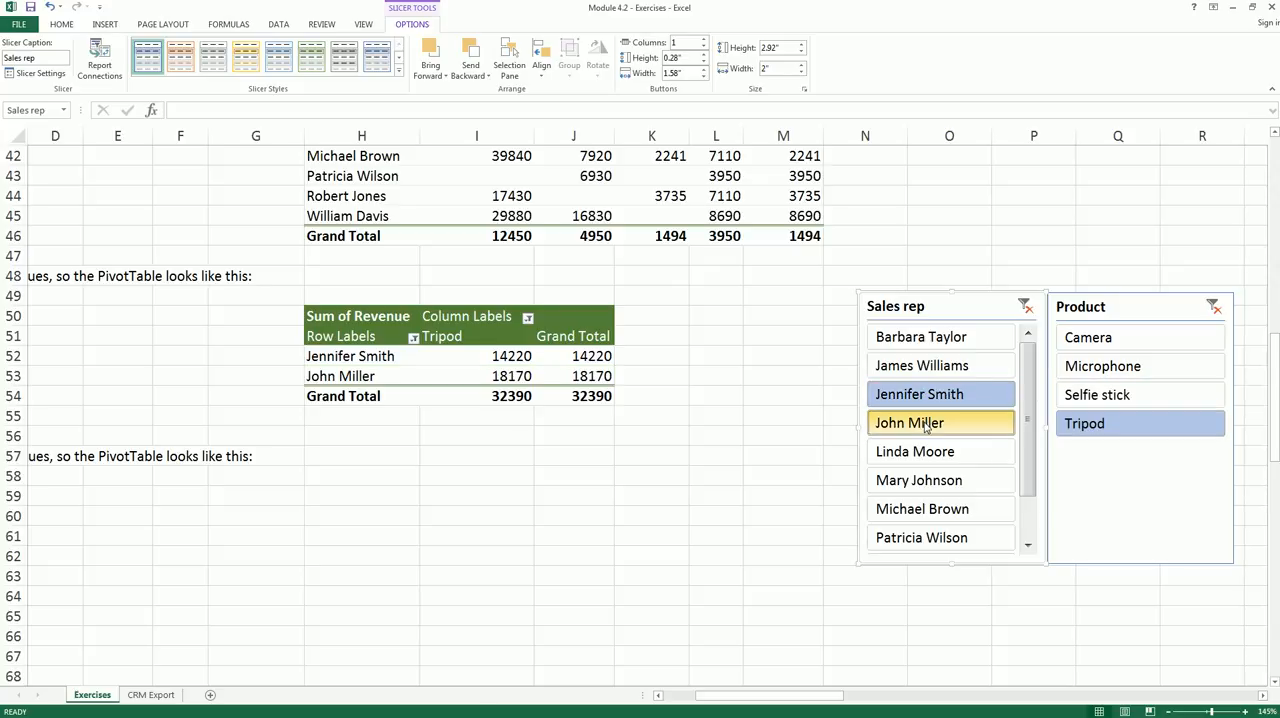
{"action": "left_click_drag", "start_coordinate": [757, 694], "coordinate": [684, 694]}
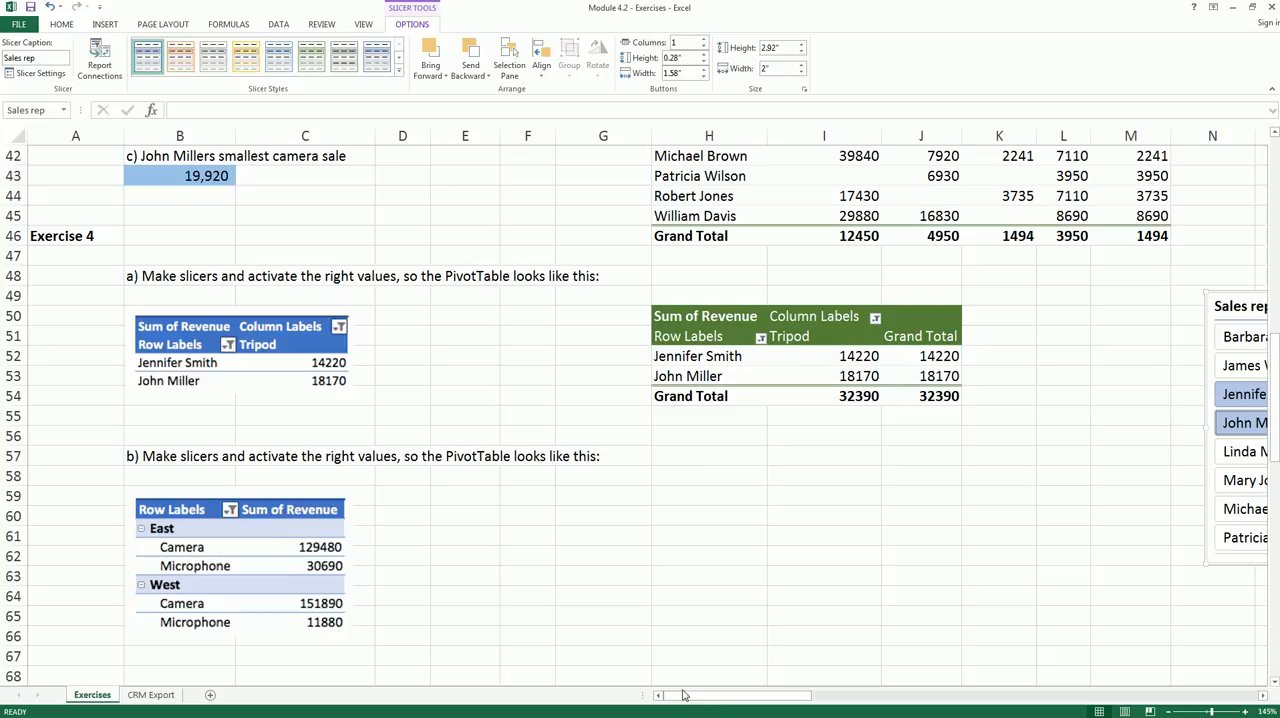
- Apply the blue PivotTable style that matches the exercise a) picture to the filtered PivotTable
{"action": "left_click", "coordinate": [774, 372]}
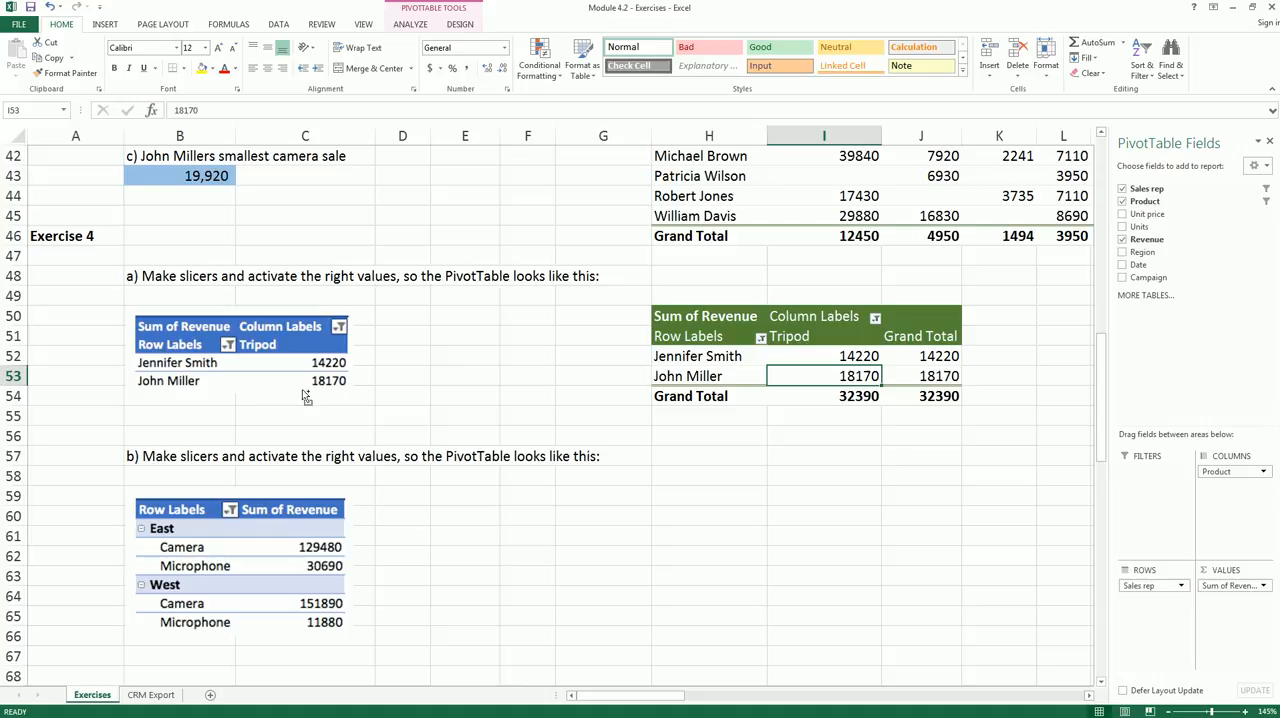
{"action": "left_click_drag", "start_coordinate": [140, 400], "coordinate": [318, 402]}
{"action": "left_click_drag", "start_coordinate": [385, 310], "coordinate": [386, 385]}
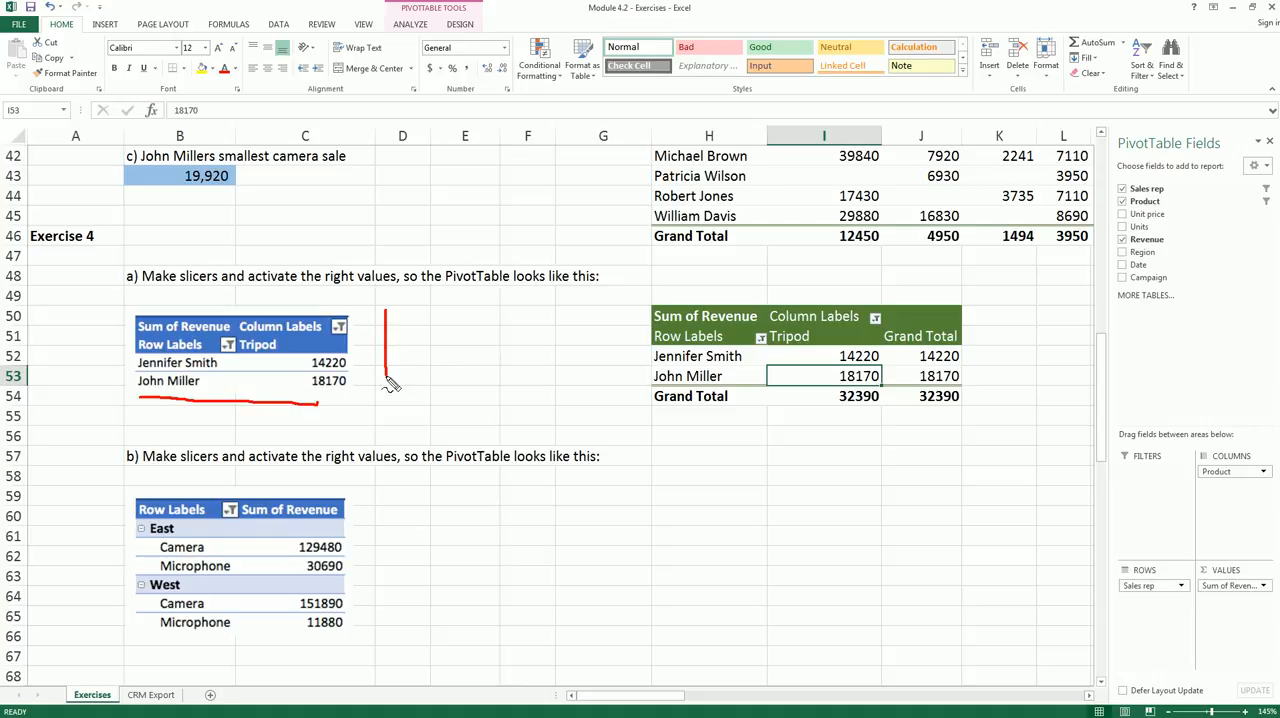
{"action": "left_click", "coordinate": [460, 24]}
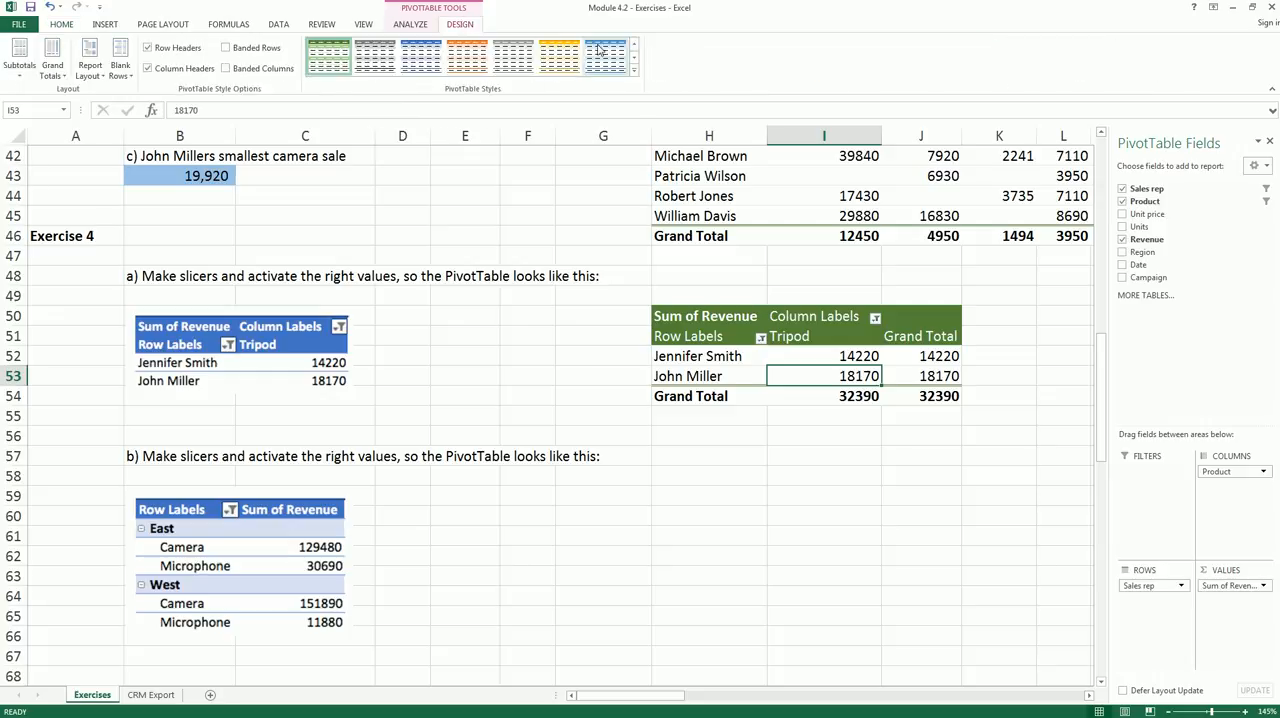
{"action": "left_click", "coordinate": [428, 58]}
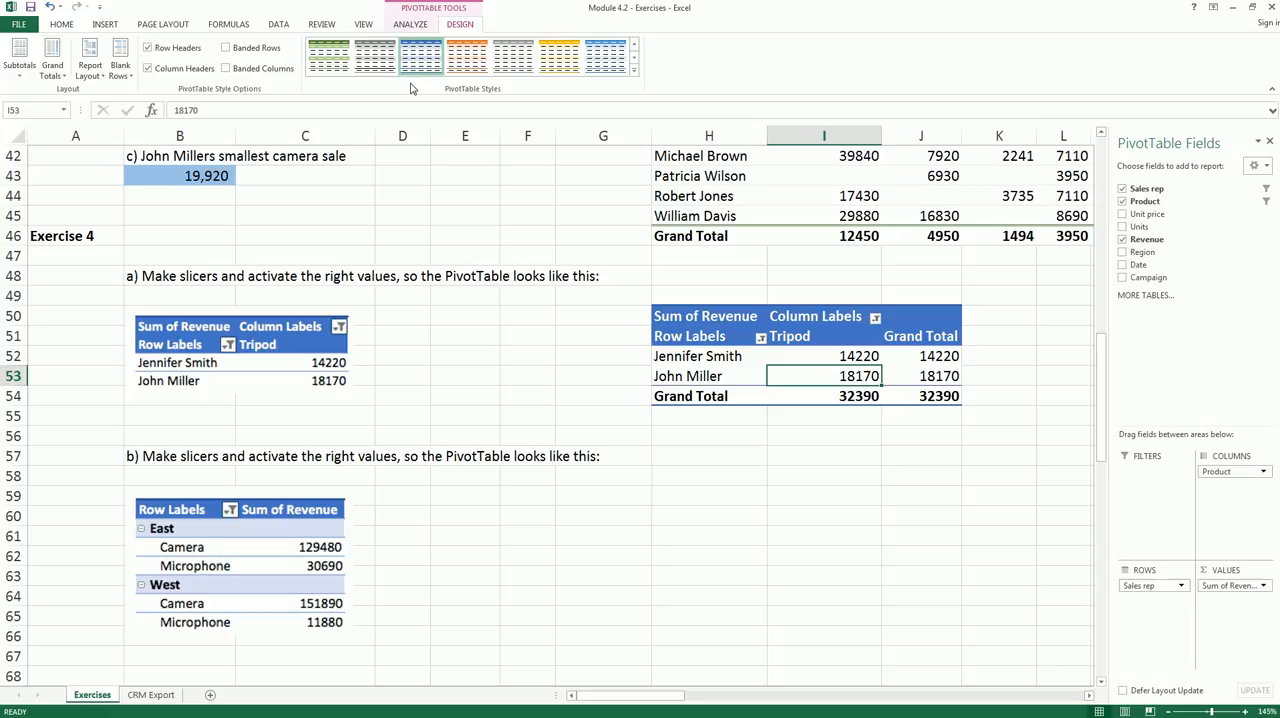
- Turn off the PivotTable's grand totals for rows and columns
{"action": "left_click", "coordinate": [252, 342]}
{"action": "left_click", "coordinate": [465, 316]}
{"action": "left_click", "coordinate": [665, 318]}
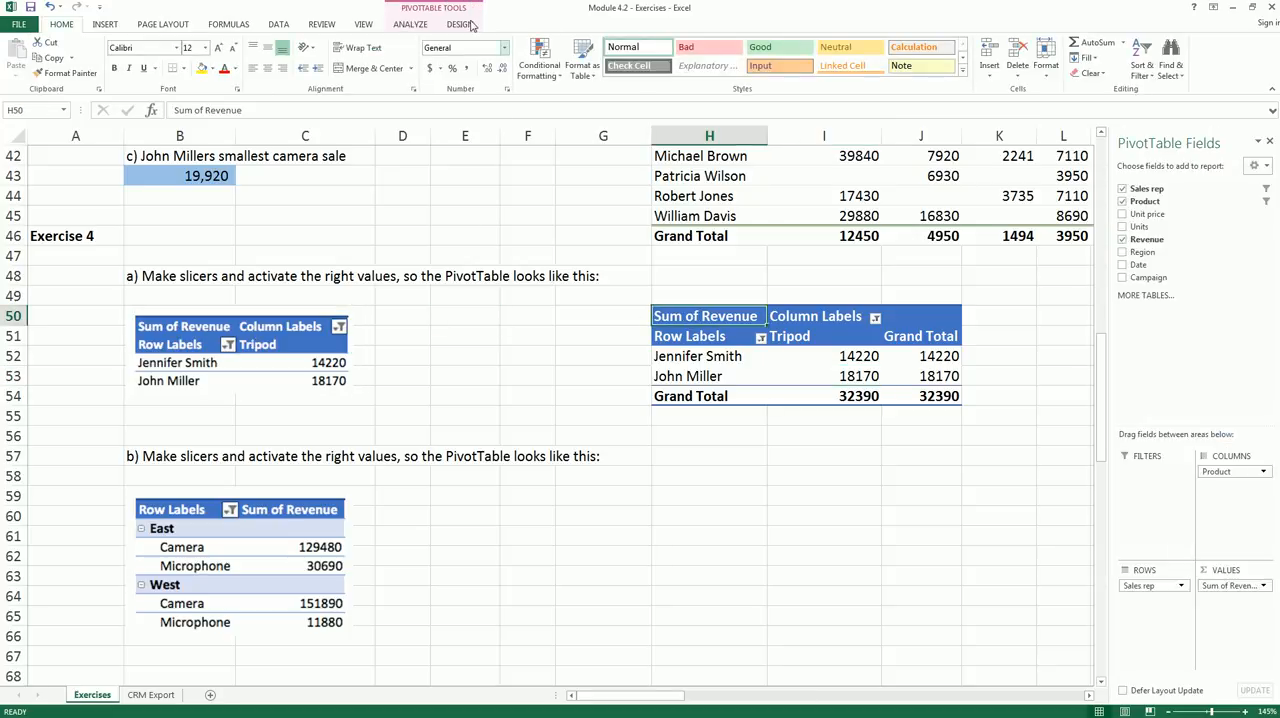
{"action": "left_click", "coordinate": [460, 25]}
{"action": "left_click", "coordinate": [52, 74]}
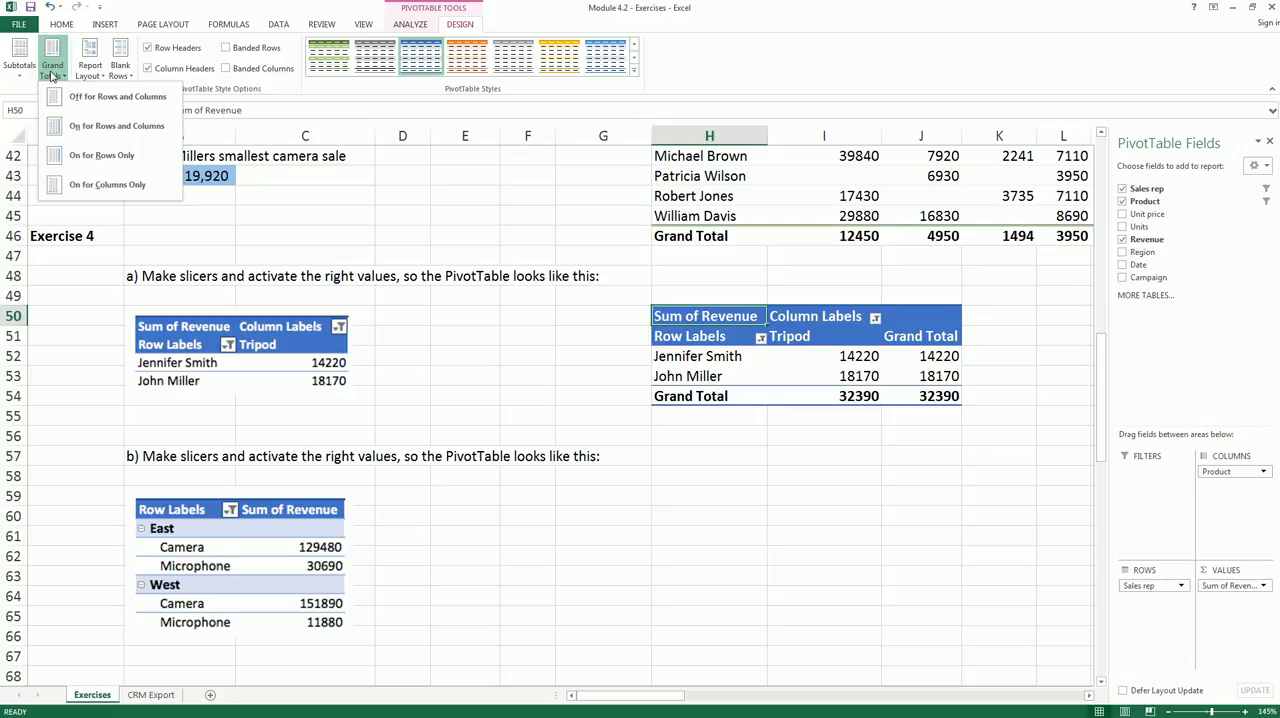
{"action": "left_click", "coordinate": [106, 97]}
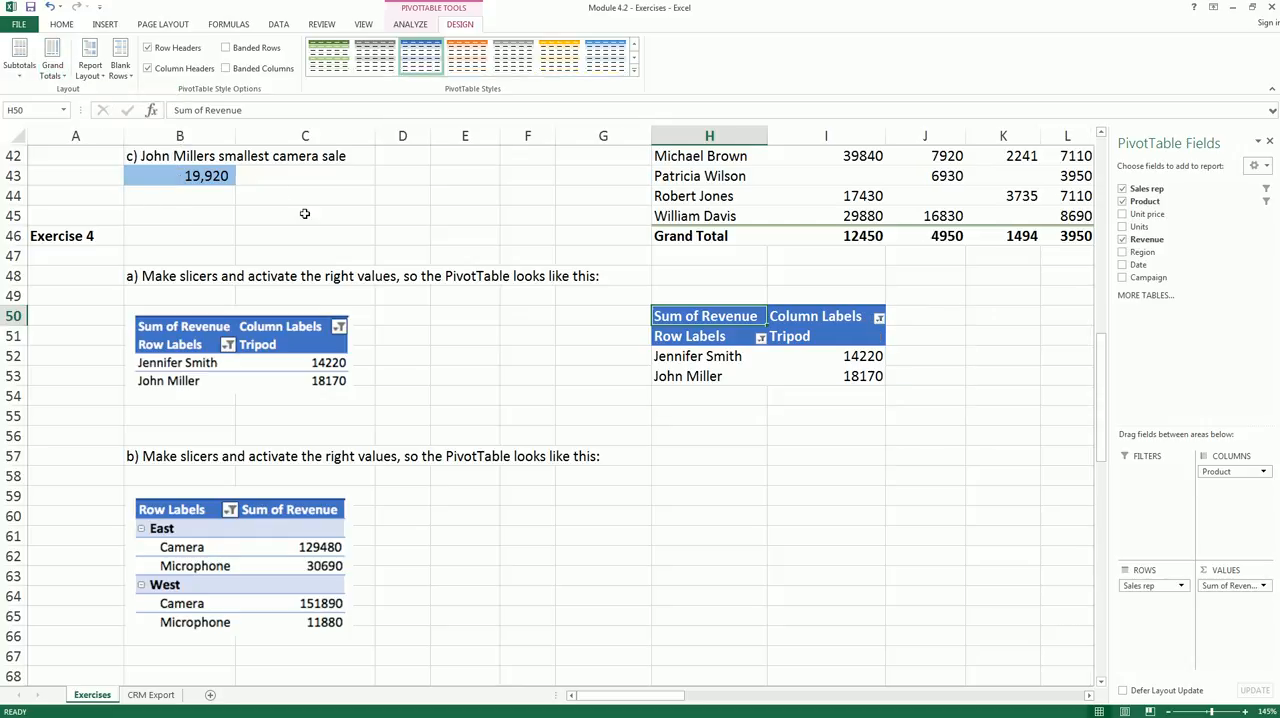
{"action": "left_click_drag", "start_coordinate": [661, 384], "coordinate": [679, 360]}
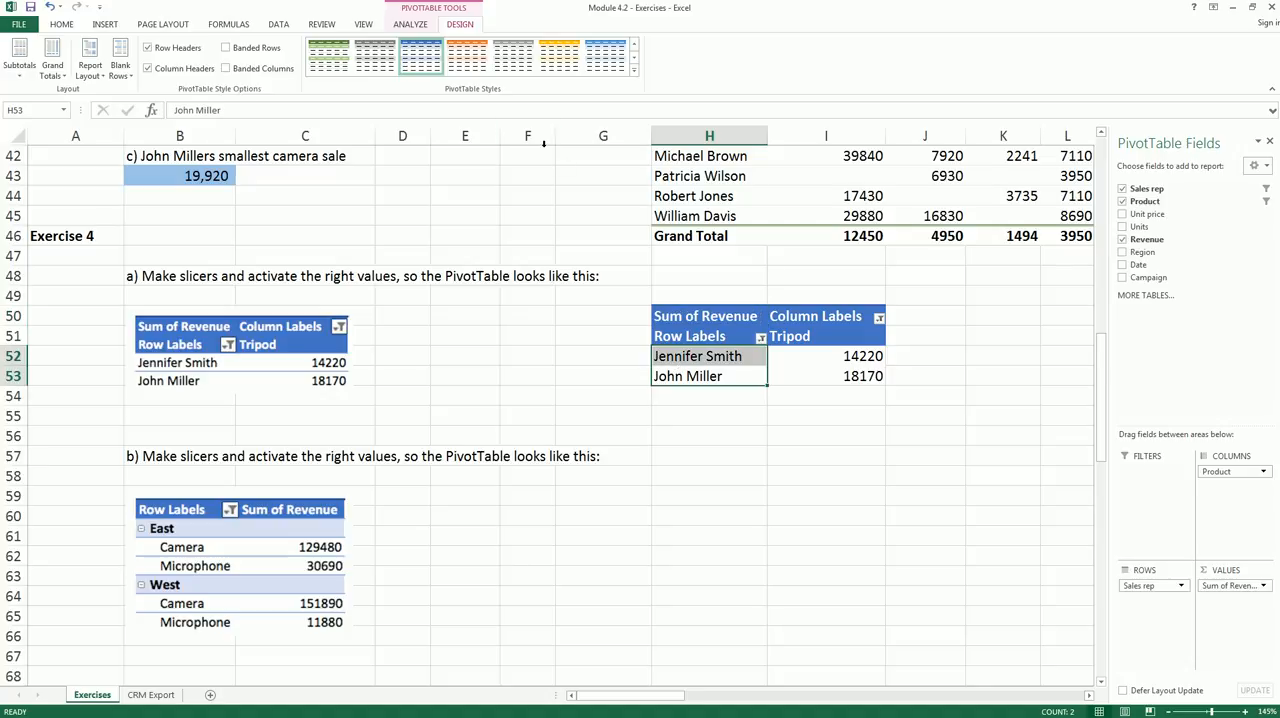
- Try the lighter blue PivotTable style, then reapply the darker blue style matching the exercise a) picture
{"action": "left_click", "coordinate": [605, 55]}
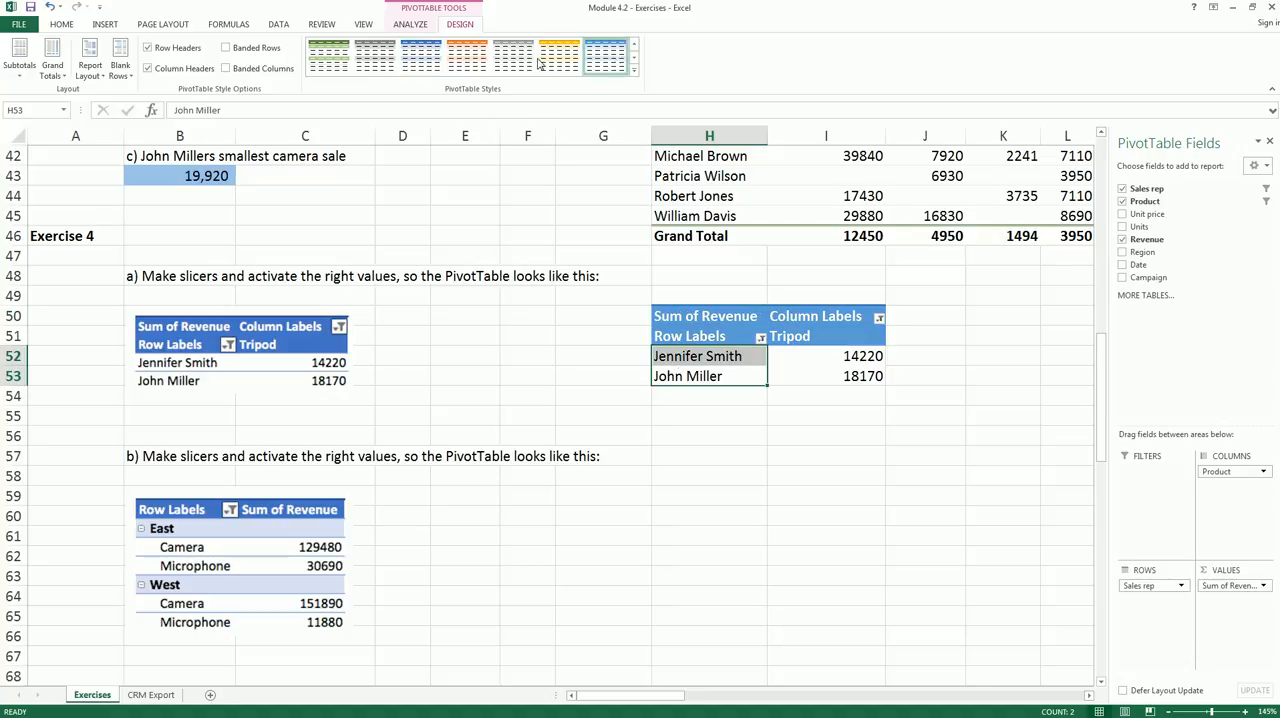
{"action": "left_click", "coordinate": [421, 55]}
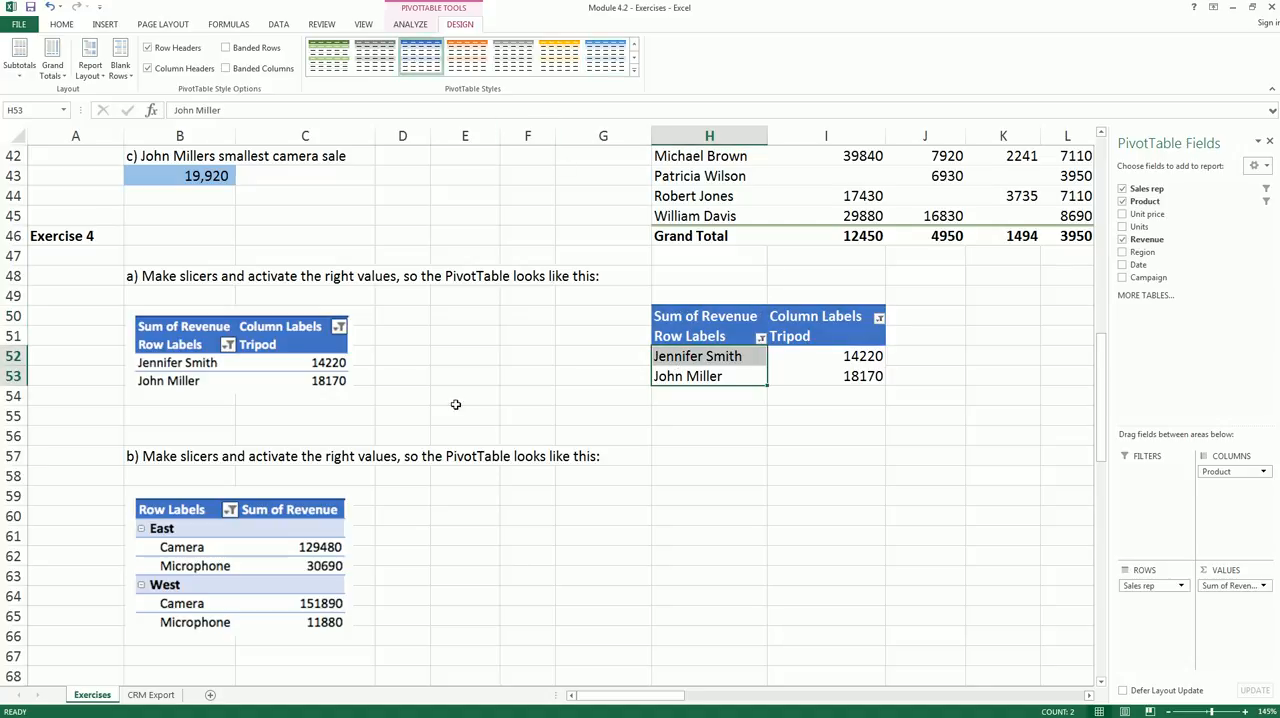
{"action": "mouse_move", "coordinate": [645, 342]}
{"action": "left_mouse_down"}
{"action": "mouse_move", "coordinate": [577, 360]}
{"action": "mouse_move", "coordinate": [372, 372]}
{"action": "mouse_move", "coordinate": [388, 375]}
{"action": "left_mouse_up"}
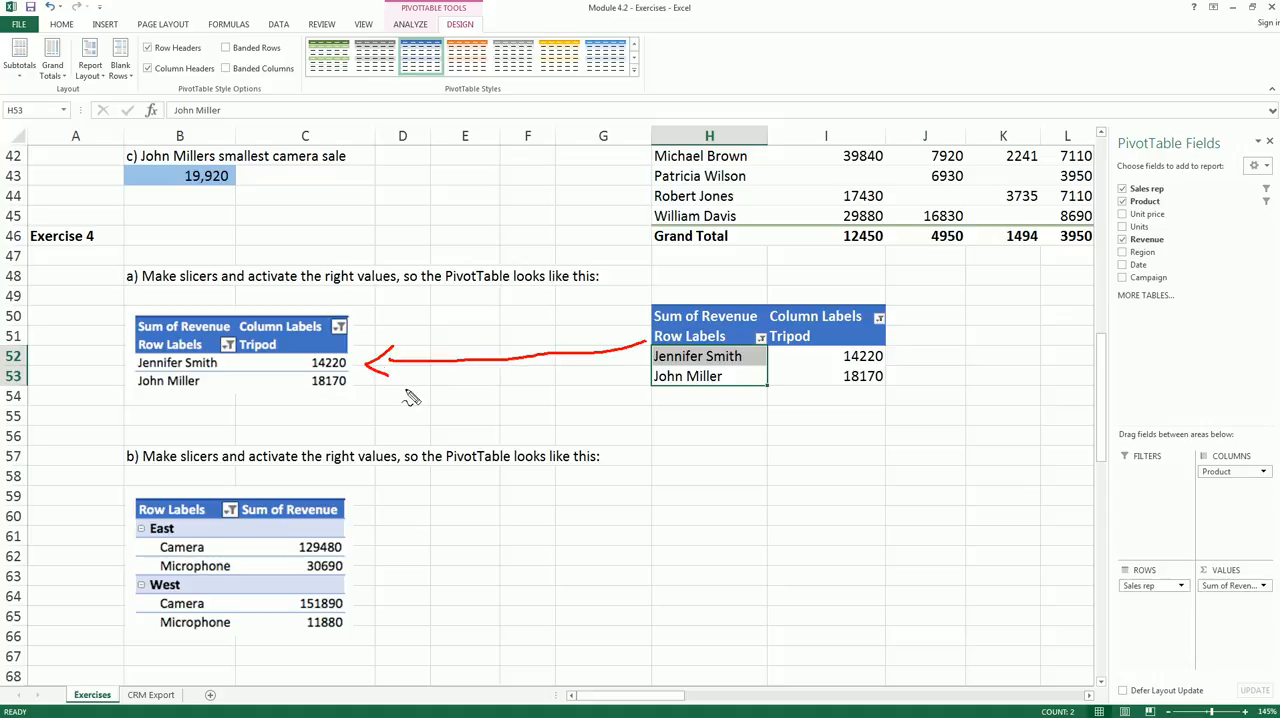
{"action": "key", "text": "Escape"}
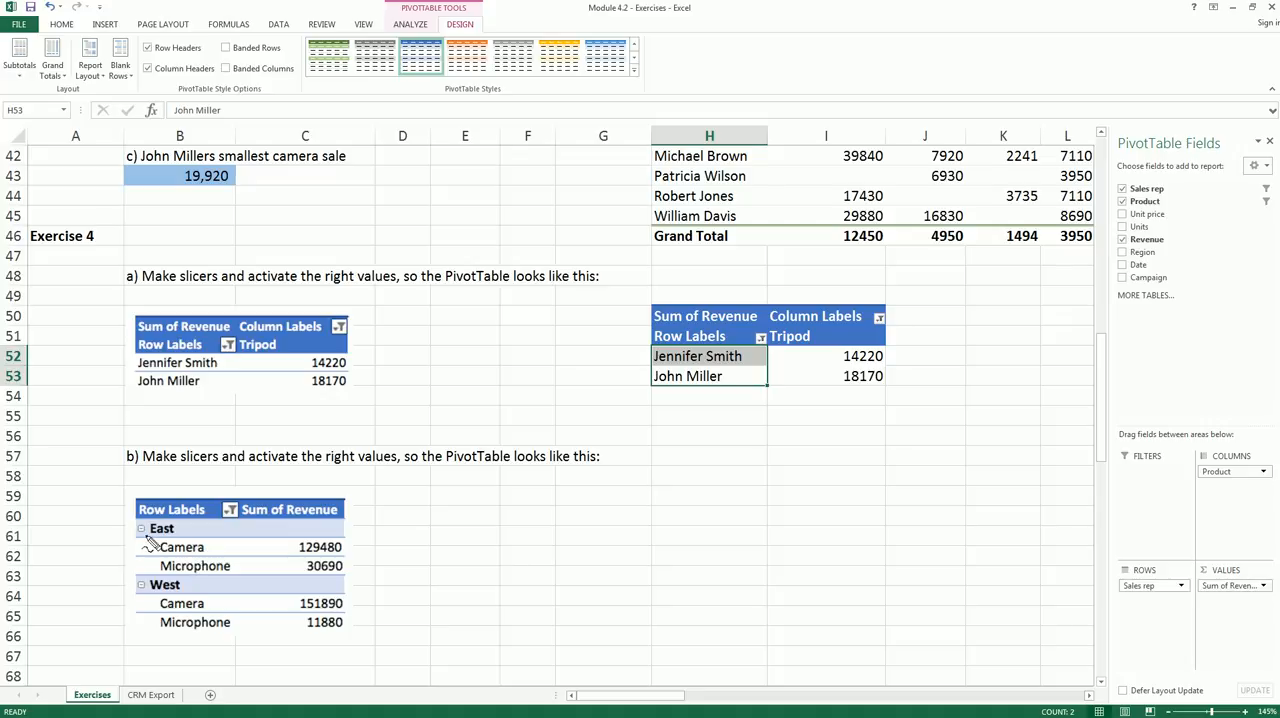
{"action": "left_click_drag", "start_coordinate": [146, 538], "coordinate": [166, 537]}
{"action": "mouse_move", "coordinate": [141, 592]}
{"action": "left_mouse_down"}
{"action": "mouse_move", "coordinate": [166, 592]}
{"action": "mouse_move", "coordinate": [204, 555]}
{"action": "mouse_move", "coordinate": [192, 573]}
{"action": "left_mouse_up"}
{"action": "mouse_move", "coordinate": [262, 504]}
{"action": "left_mouse_down"}
{"action": "mouse_move", "coordinate": [338, 508]}
{"action": "mouse_move", "coordinate": [361, 578]}
{"action": "mouse_move", "coordinate": [340, 630]}
{"action": "mouse_move", "coordinate": [268, 602]}
{"action": "mouse_move", "coordinate": [272, 516]}
{"action": "left_mouse_up"}
{"action": "key", "text": "Escape"}
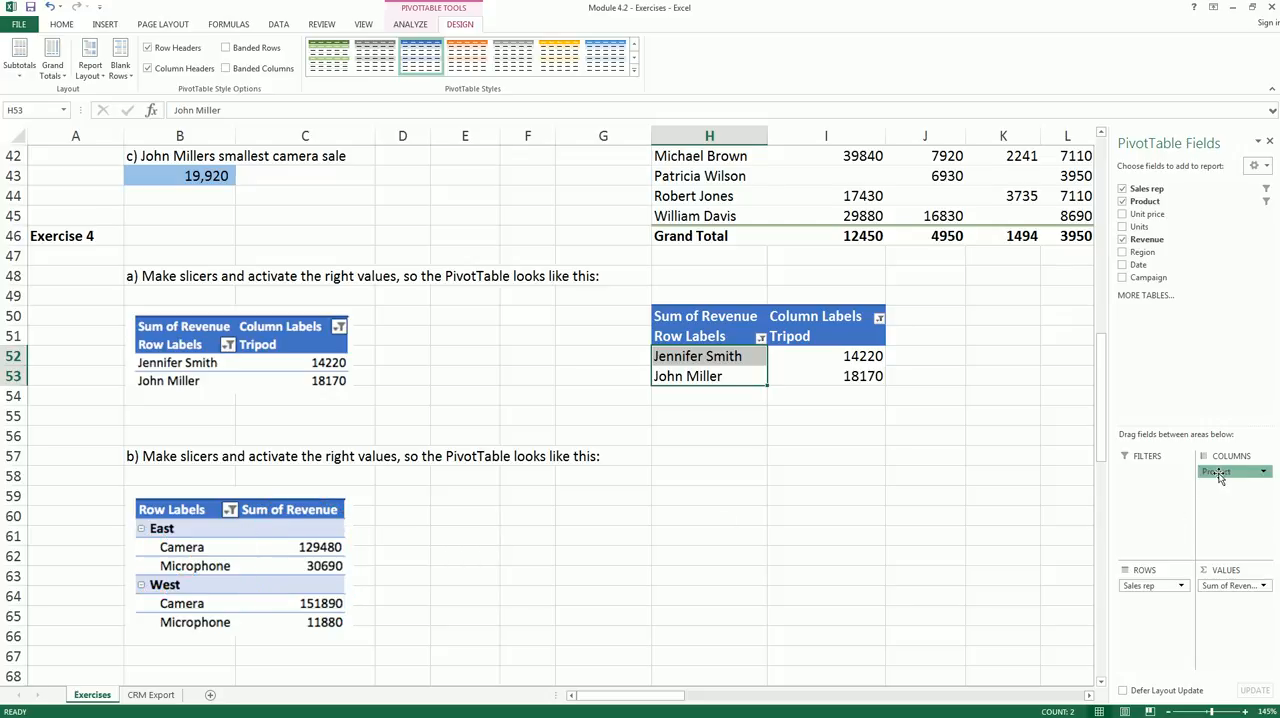
- Rearrange the PivotTable so Region and, beneath it, Product form the row labels, removing Sales rep and leaving the columns empty
{"action": "left_click_drag", "start_coordinate": [1218, 478], "coordinate": [1161, 603]}
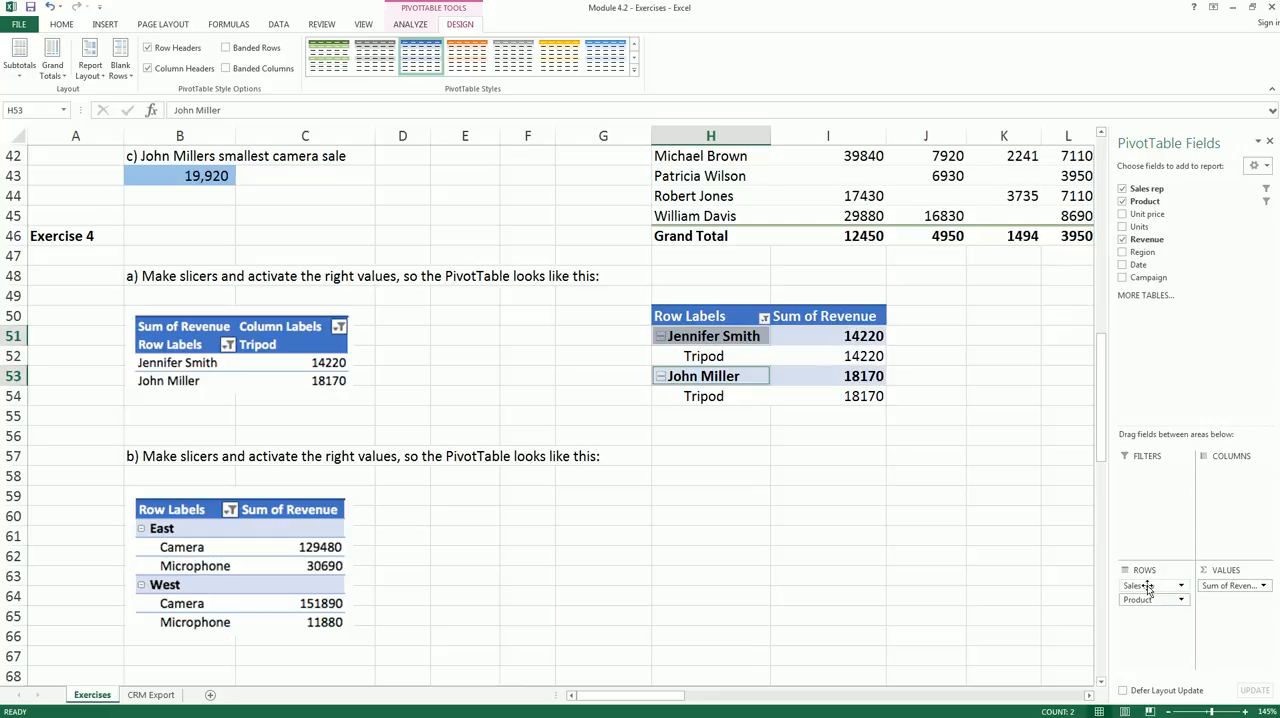
{"action": "left_click_drag", "start_coordinate": [1148, 588], "coordinate": [1048, 571]}
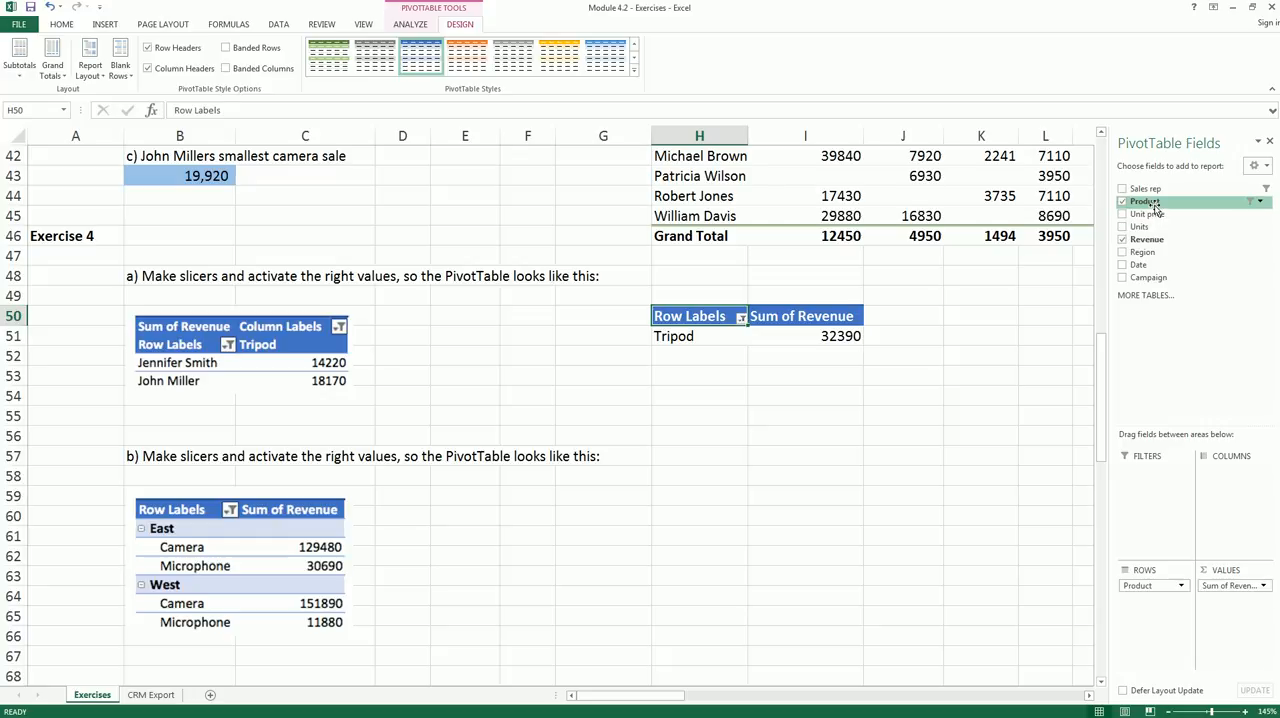
{"action": "left_click_drag", "start_coordinate": [1148, 587], "coordinate": [1146, 585]}
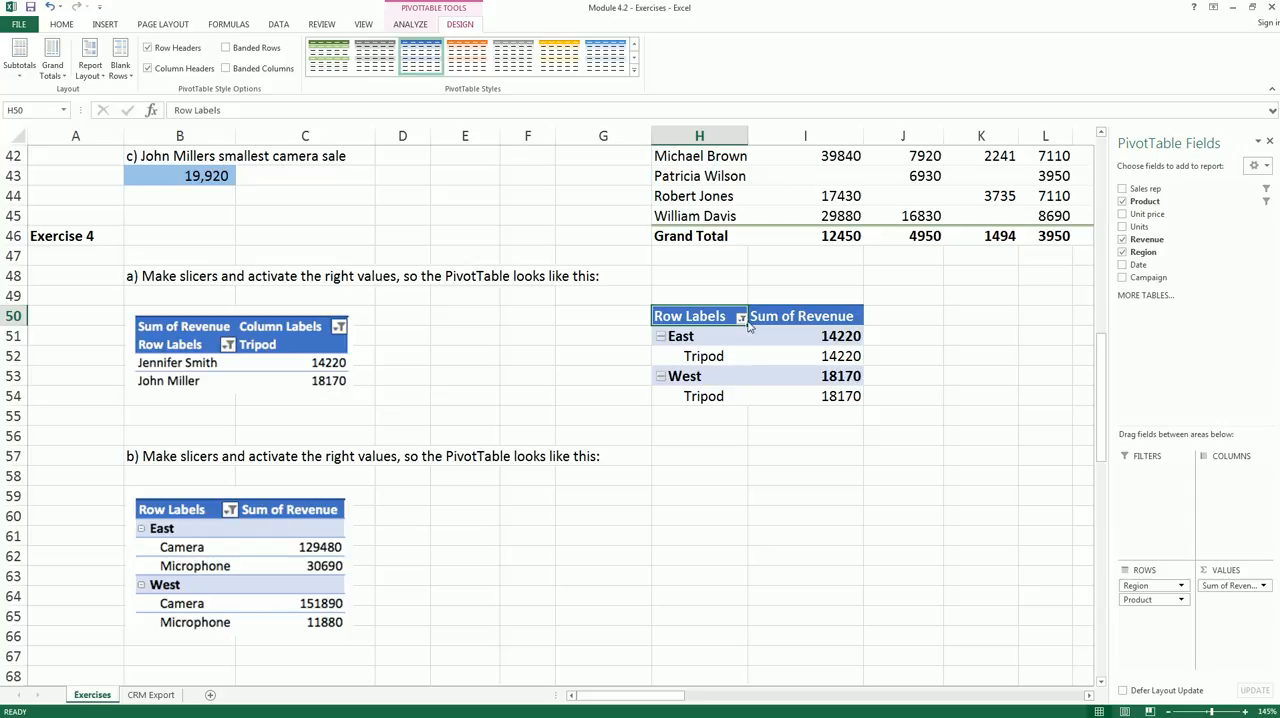
{"action": "mouse_move", "coordinate": [640, 323]}
{"action": "left_mouse_down"}
{"action": "mouse_move", "coordinate": [880, 323]}
{"action": "mouse_move", "coordinate": [634, 358]}
{"action": "mouse_move", "coordinate": [672, 422]}
{"action": "mouse_move", "coordinate": [408, 530]}
{"action": "mouse_move", "coordinate": [398, 578]}
{"action": "left_mouse_up"}
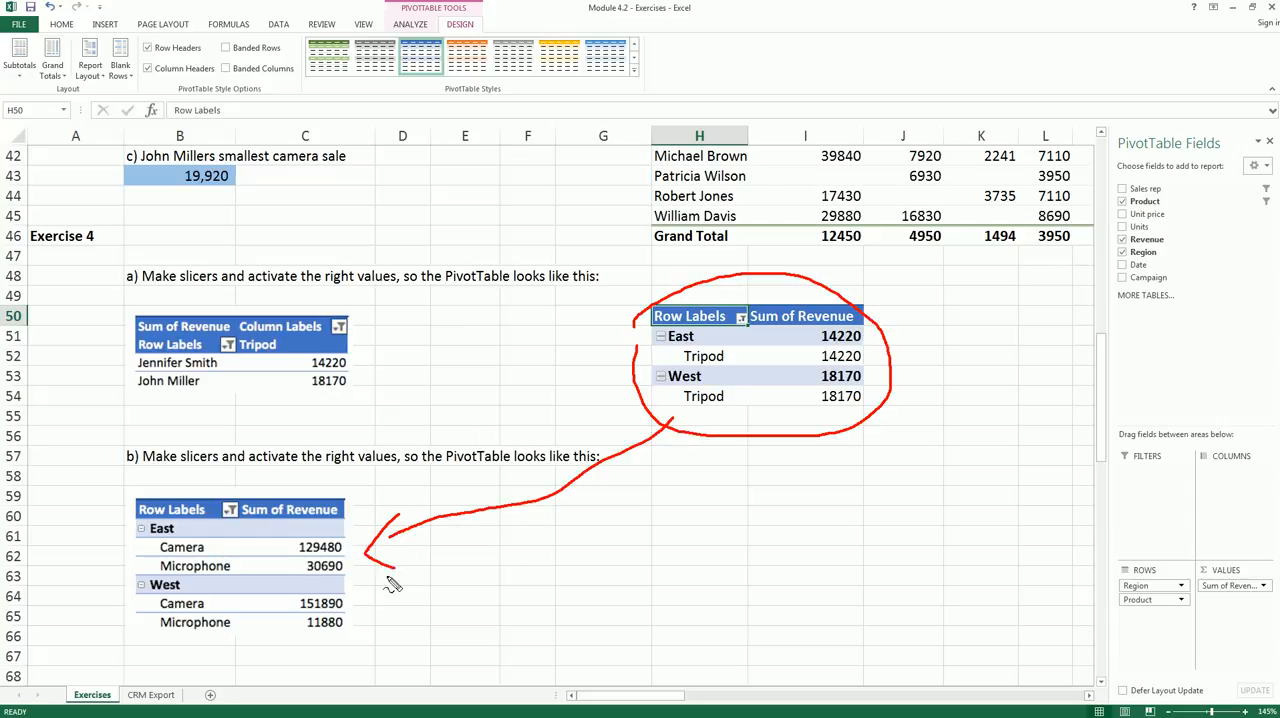
{"action": "left_click_drag", "start_coordinate": [641, 378], "coordinate": [650, 340]}
{"action": "mouse_move", "coordinate": [157, 548]}
{"action": "left_mouse_down"}
{"action": "mouse_move", "coordinate": [145, 548]}
{"action": "mouse_move", "coordinate": [160, 566]}
{"action": "mouse_move", "coordinate": [145, 606]}
{"action": "left_mouse_up"}
{"action": "key", "text": "Escape"}
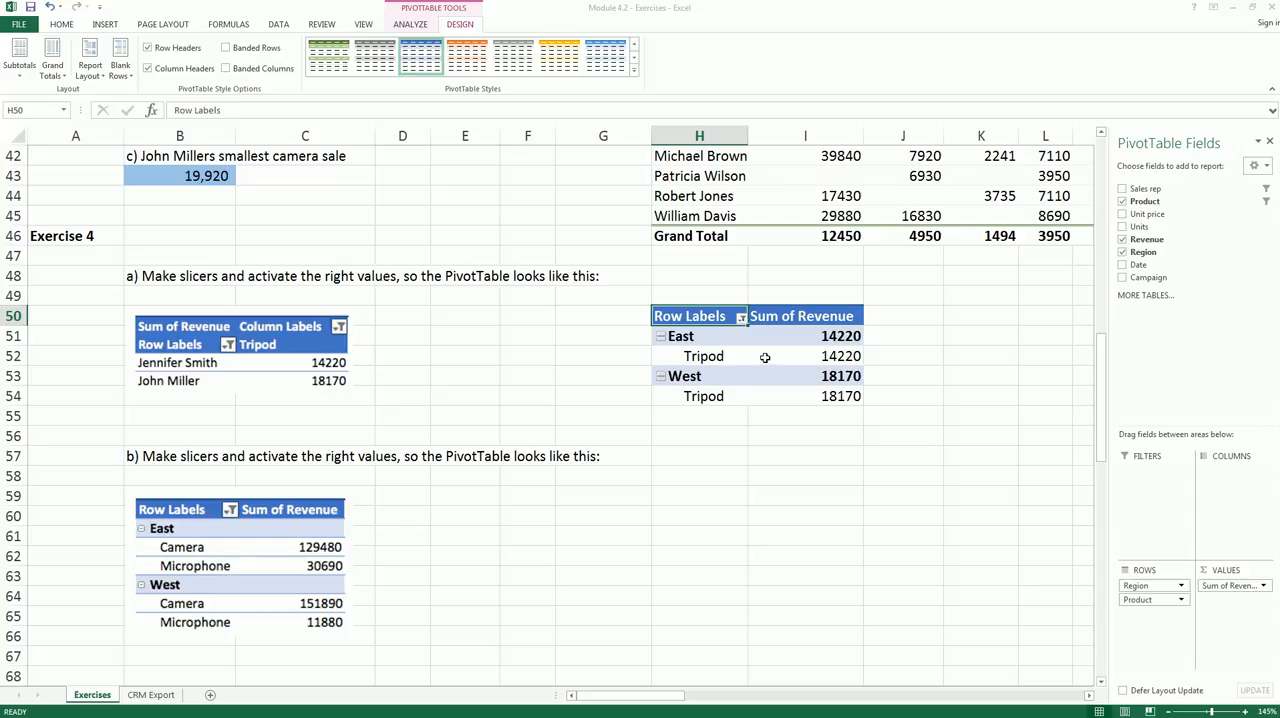
- Insert Product and Region slicers for the PivotTable and place them side by side below it
{"action": "left_click", "coordinate": [765, 357]}
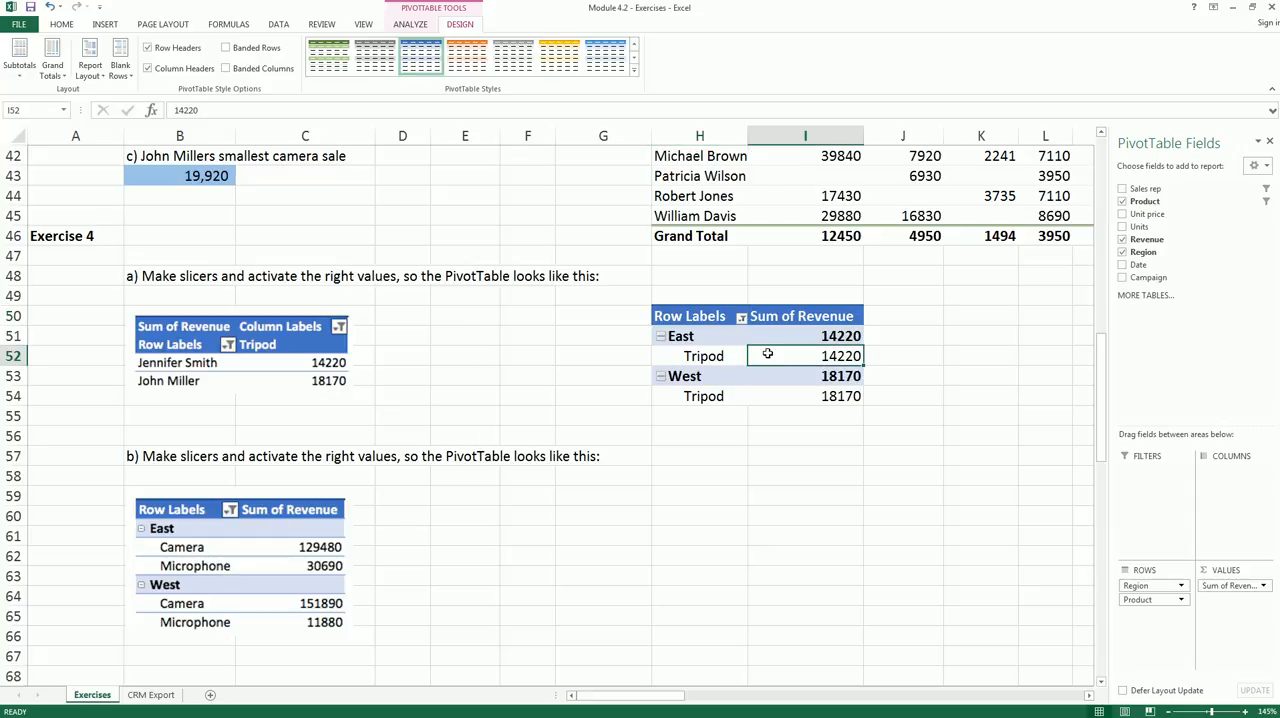
{"action": "left_click", "coordinate": [410, 24]}
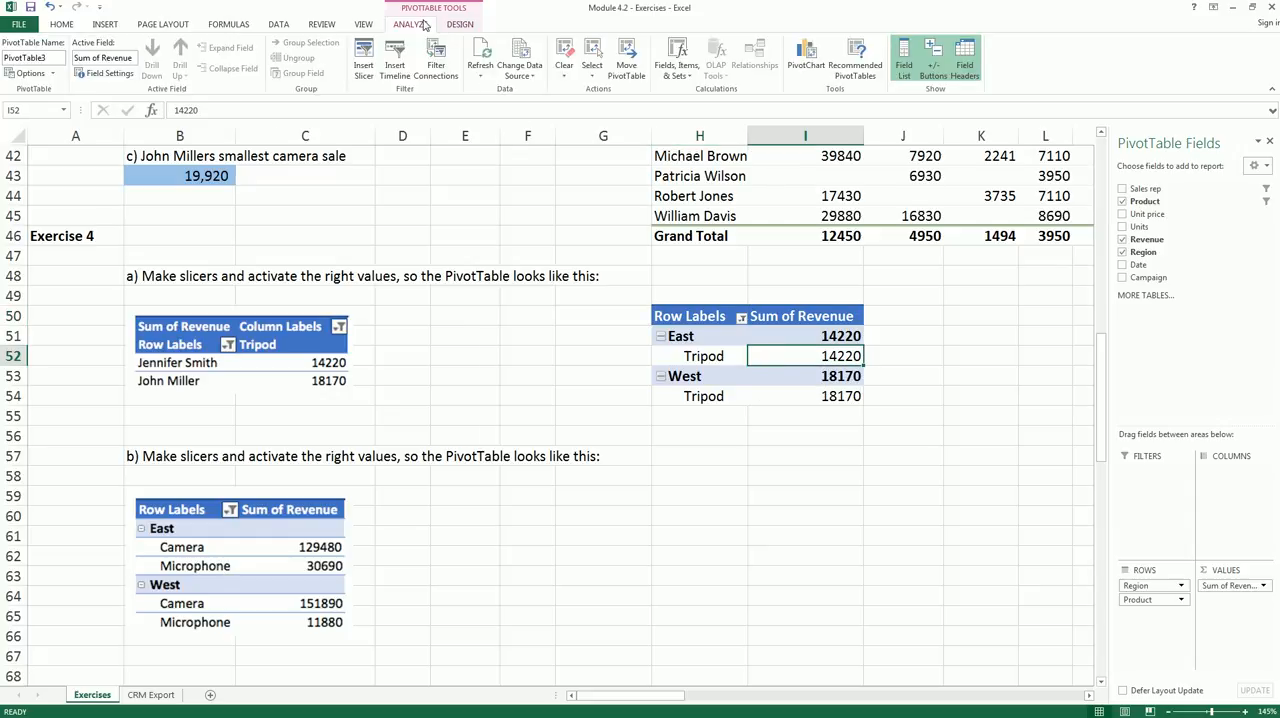
{"action": "left_click", "coordinate": [364, 67]}
{"action": "left_click_drag", "start_coordinate": [778, 217], "coordinate": [490, 296]}
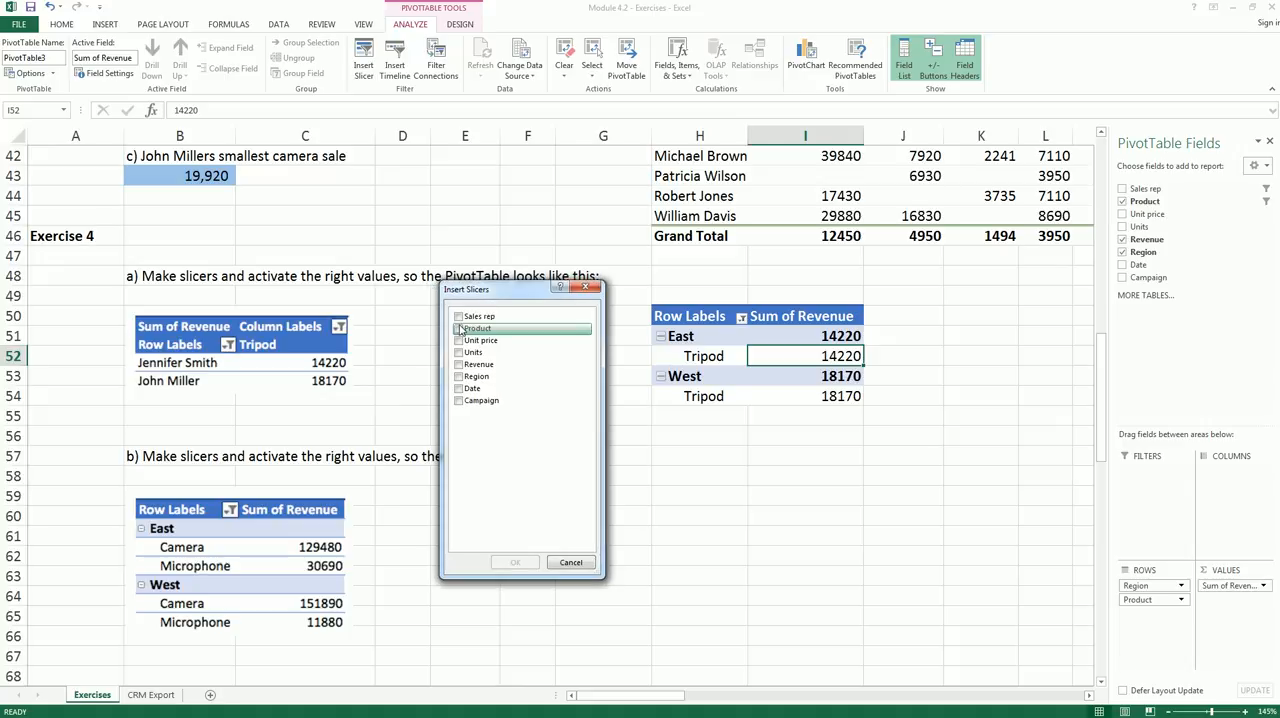
{"action": "left_click", "coordinate": [459, 377]}
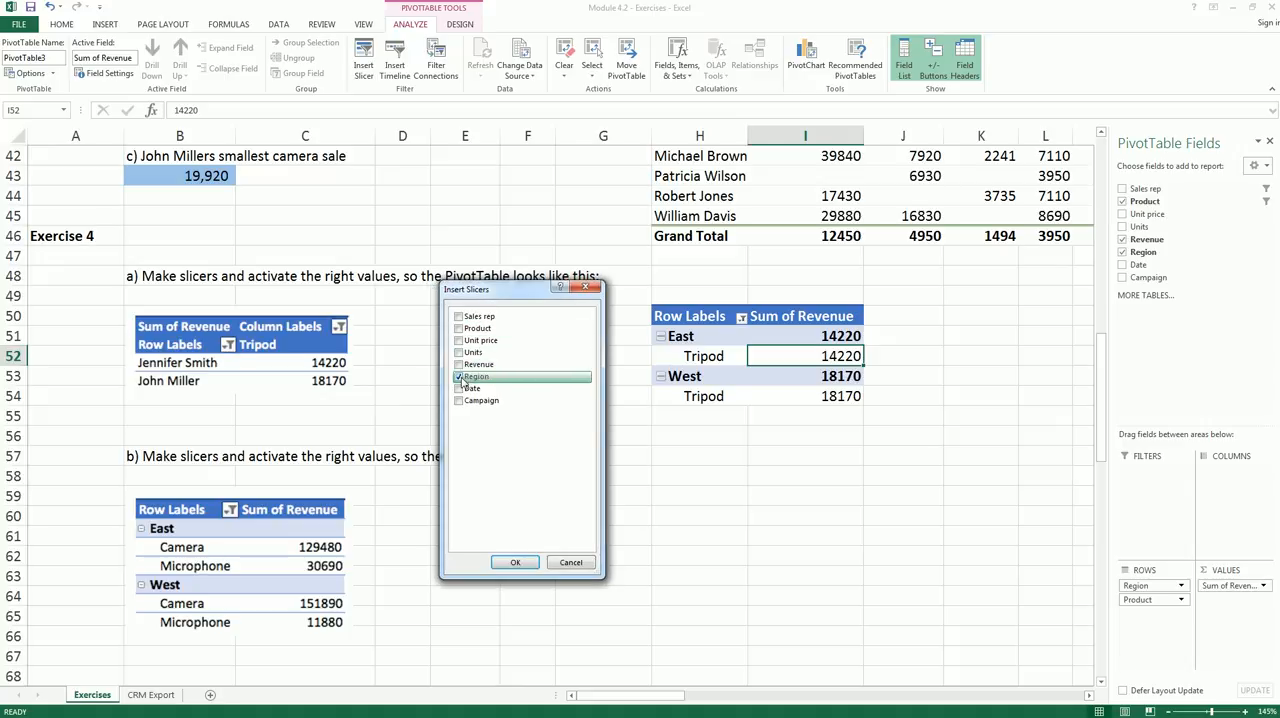
{"action": "left_click", "coordinate": [459, 329]}
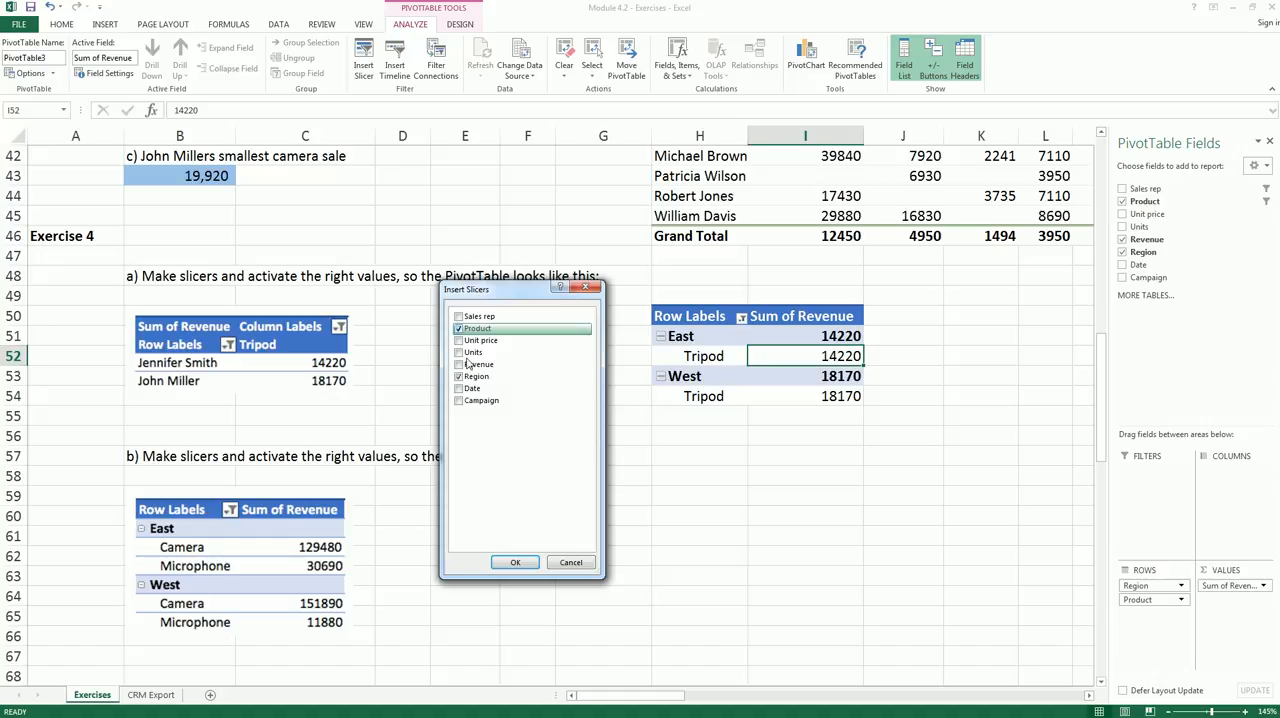
{"action": "left_click", "coordinate": [517, 564]}
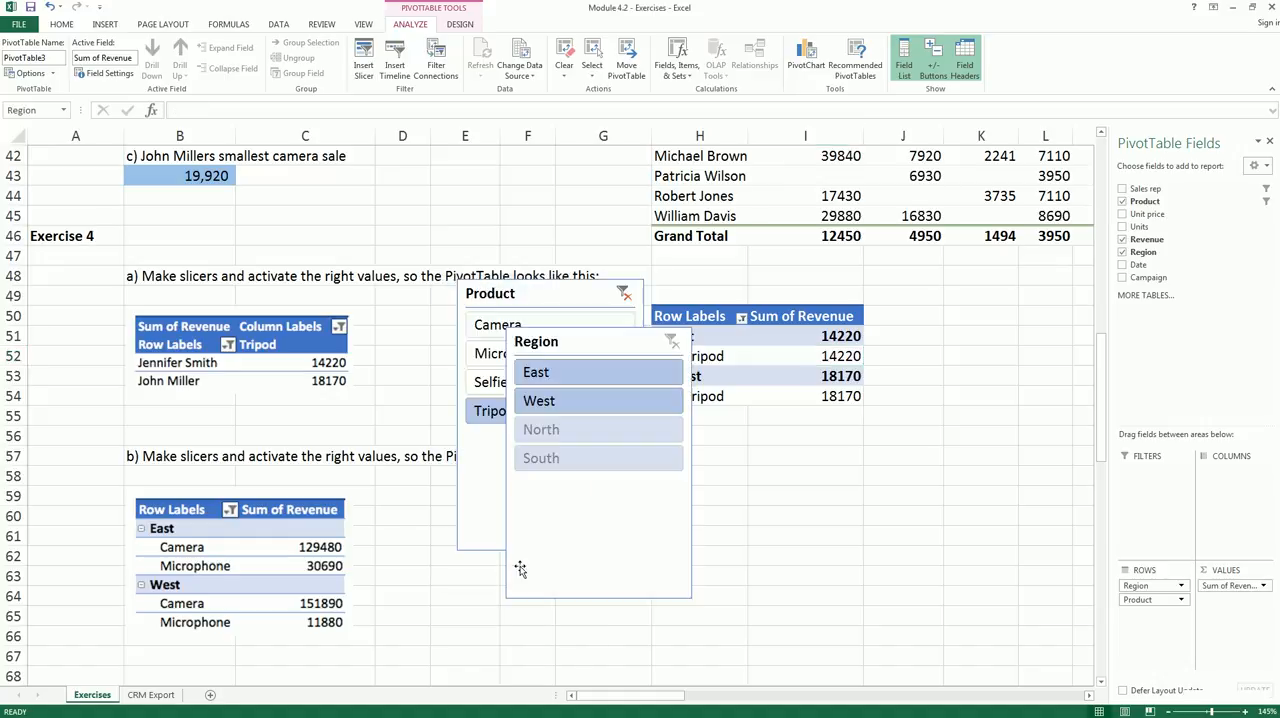
{"action": "left_click_drag", "start_coordinate": [598, 345], "coordinate": [878, 424]}
{"action": "left_click_drag", "start_coordinate": [588, 297], "coordinate": [695, 432]}
- Filter the PivotTable with the new slicers to Camera and Microphone in the East and West regions
{"action": "left_click", "coordinate": [630, 550]}
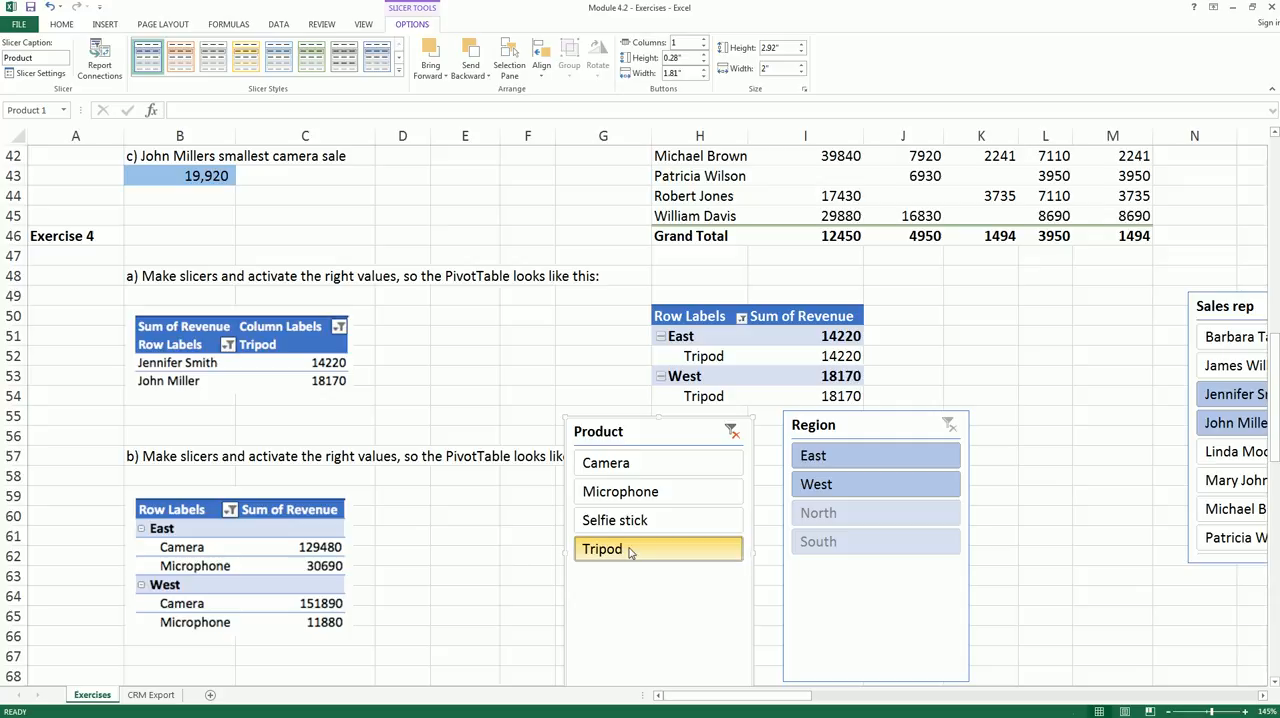
{"action": "left_click", "coordinate": [634, 471]}
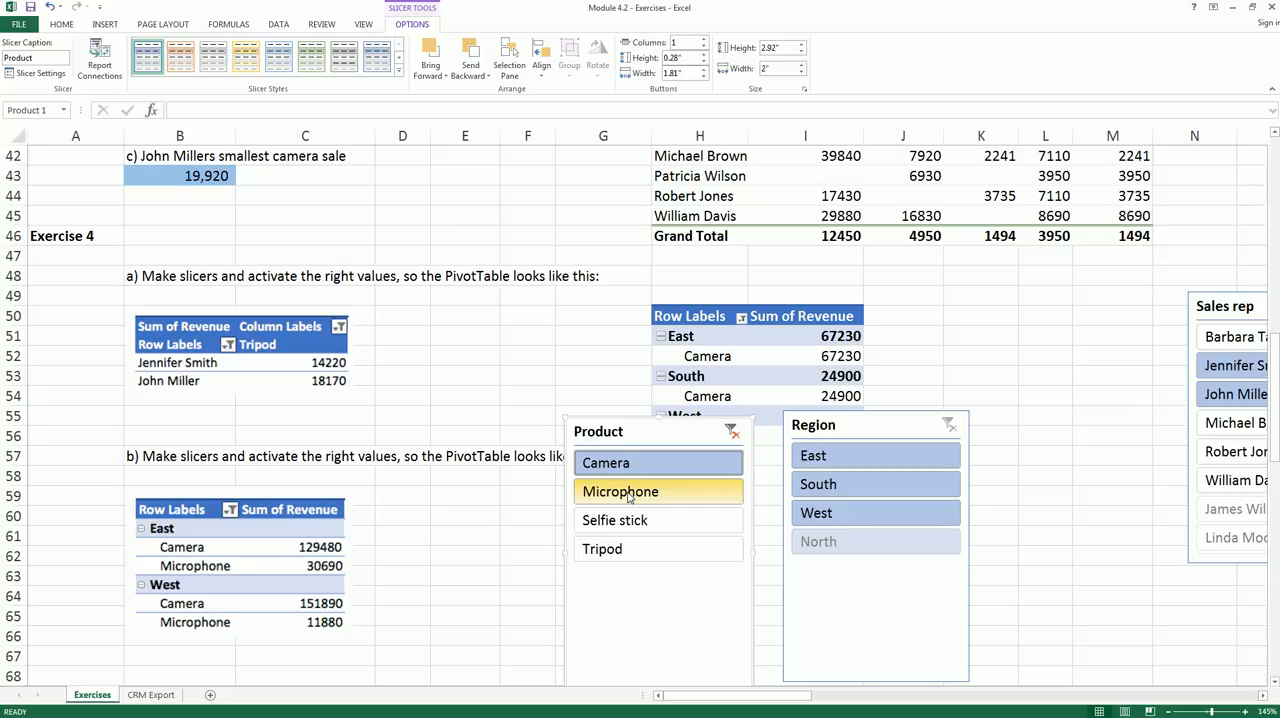
{"action": "left_click", "coordinate": [629, 495], "text": "ctrl"}
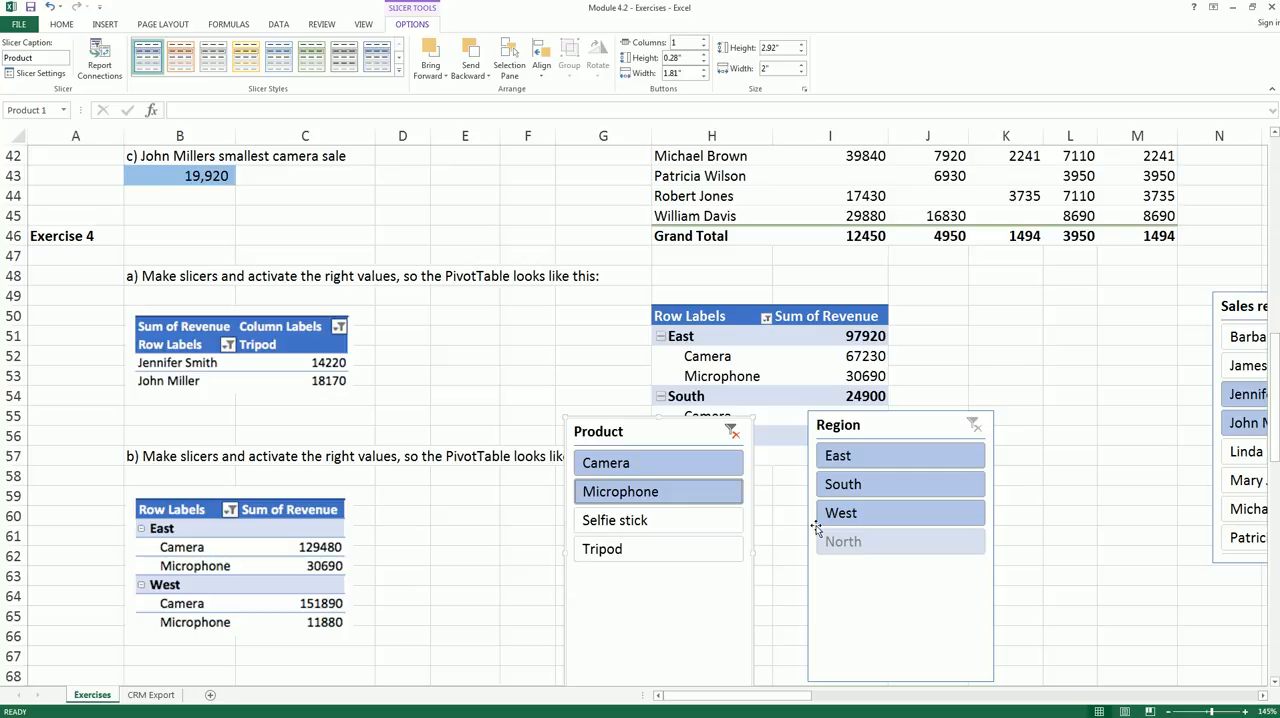
{"action": "left_click", "coordinate": [857, 457]}
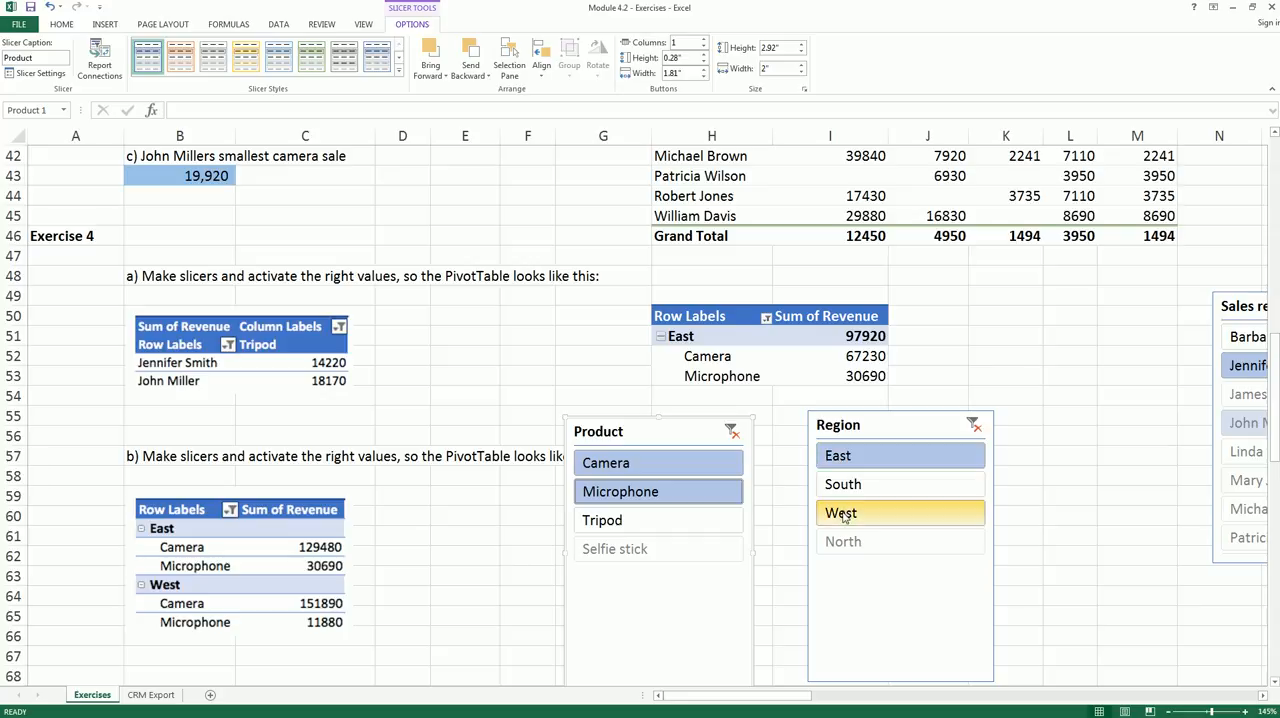
{"action": "left_click", "coordinate": [845, 516], "text": "ctrl"}
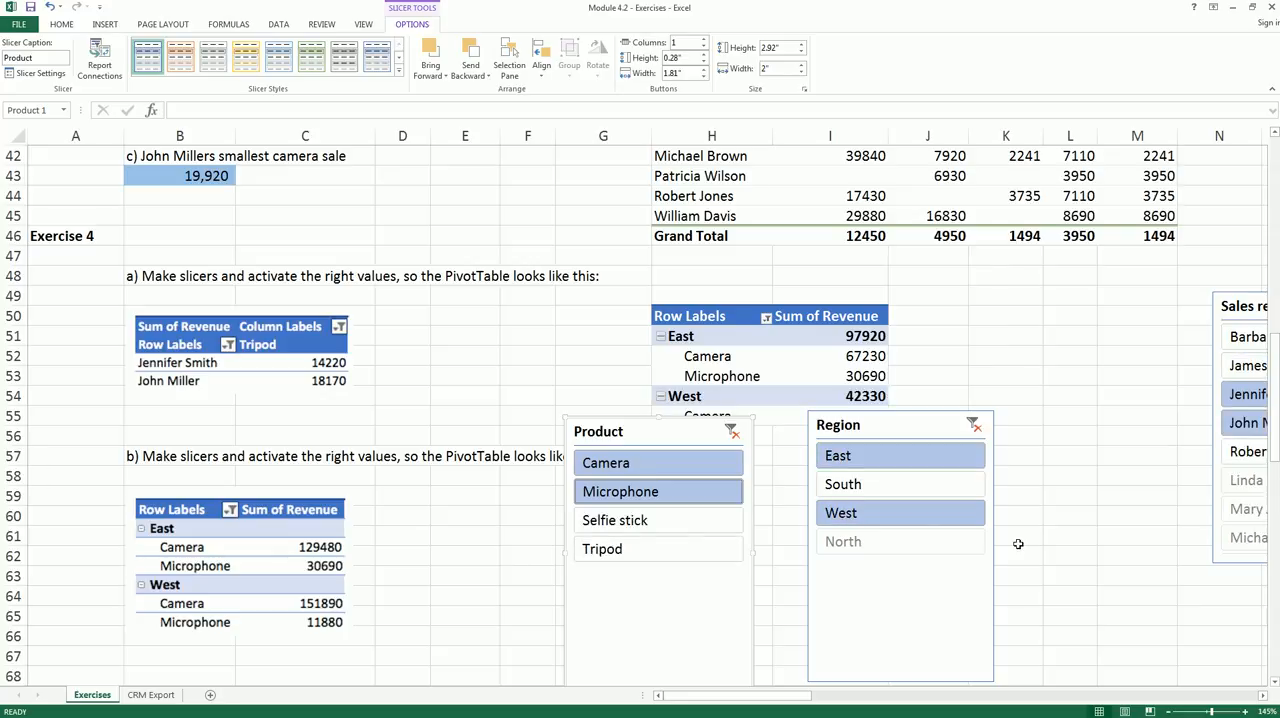
- Move the Region and Product slicers clear of the PivotTable's rows
{"action": "left_click_drag", "start_coordinate": [888, 420], "coordinate": [1097, 400]}
{"action": "left_click_drag", "start_coordinate": [706, 435], "coordinate": [937, 455]}
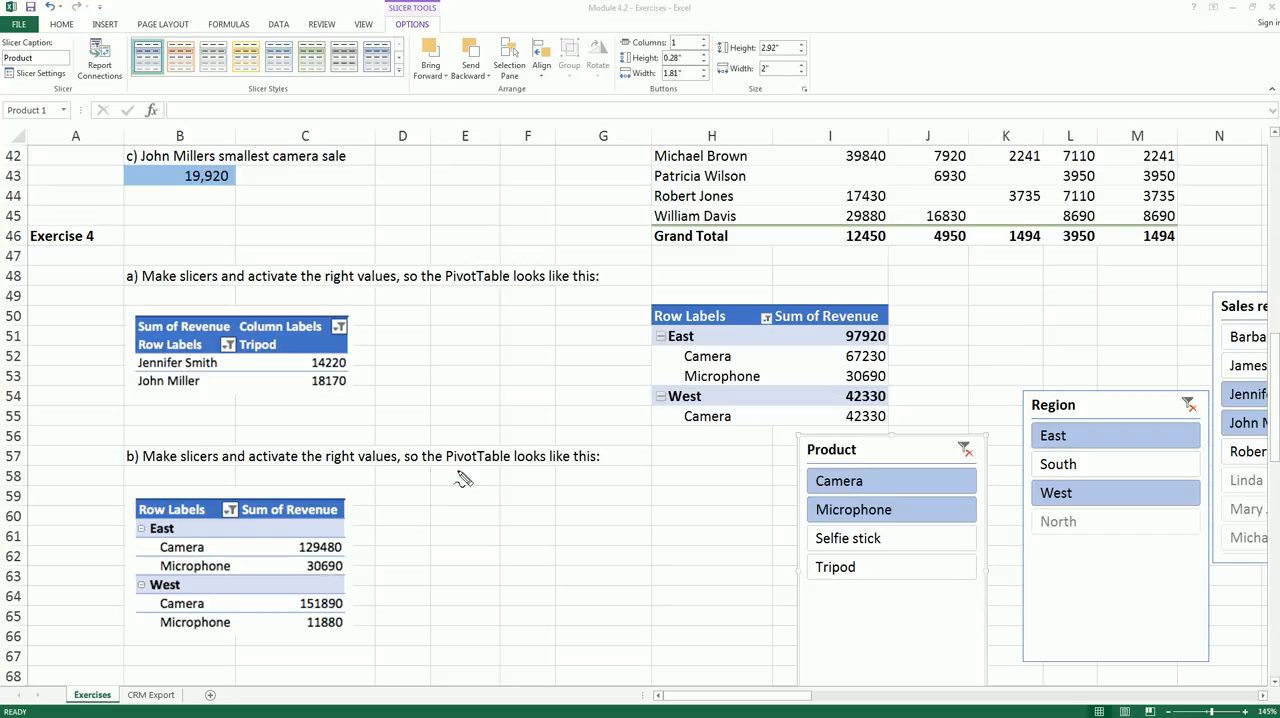
{"action": "mouse_move", "coordinate": [632, 406]}
{"action": "left_mouse_down"}
{"action": "mouse_move", "coordinate": [424, 561]}
{"action": "mouse_move", "coordinate": [374, 567]}
{"action": "mouse_move", "coordinate": [395, 594]}
{"action": "left_mouse_up"}
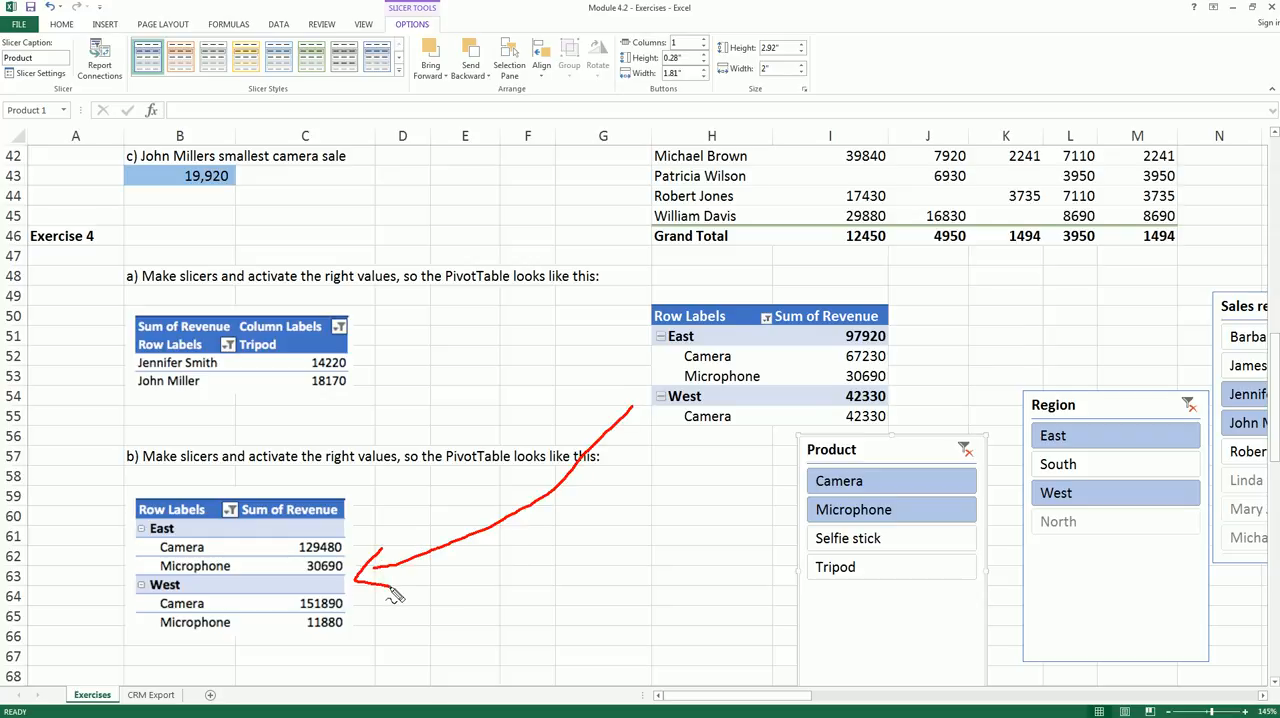
{"action": "key", "text": "Escape"}
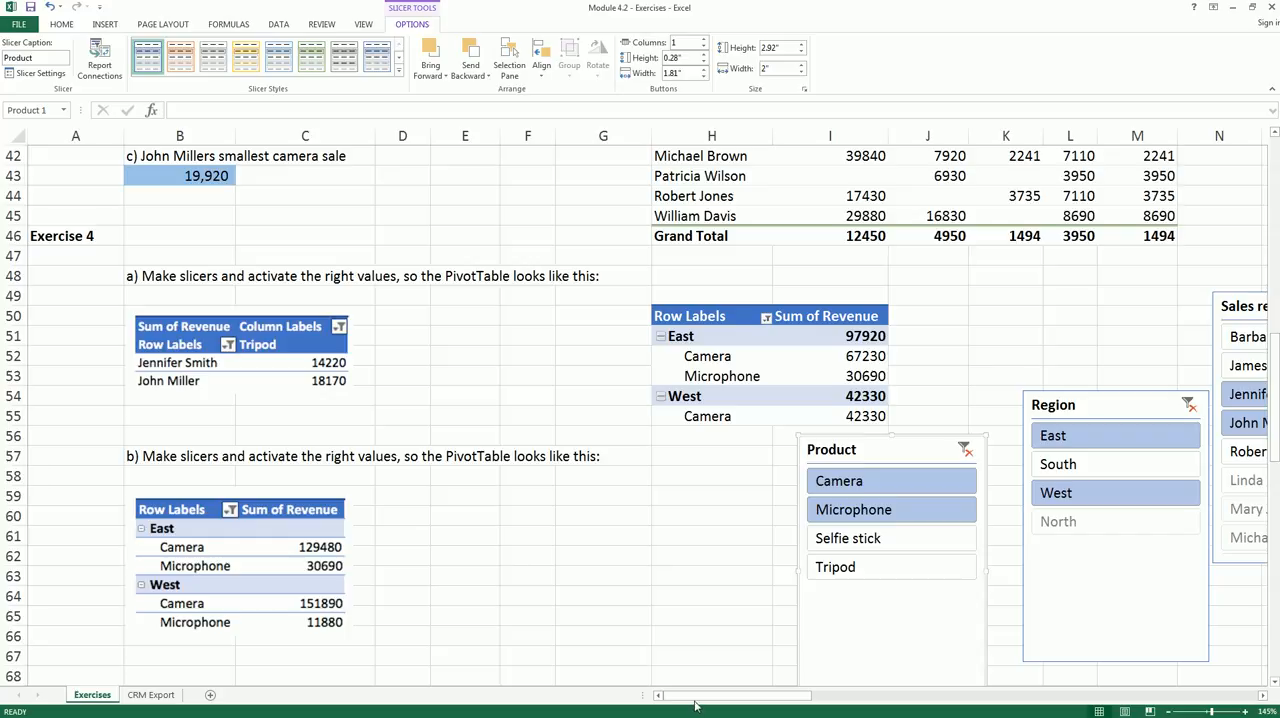
- Clear the Sales rep slicer's filter so the PivotTable includes every sales rep
{"action": "left_click_drag", "start_coordinate": [695, 703], "coordinate": [765, 698]}
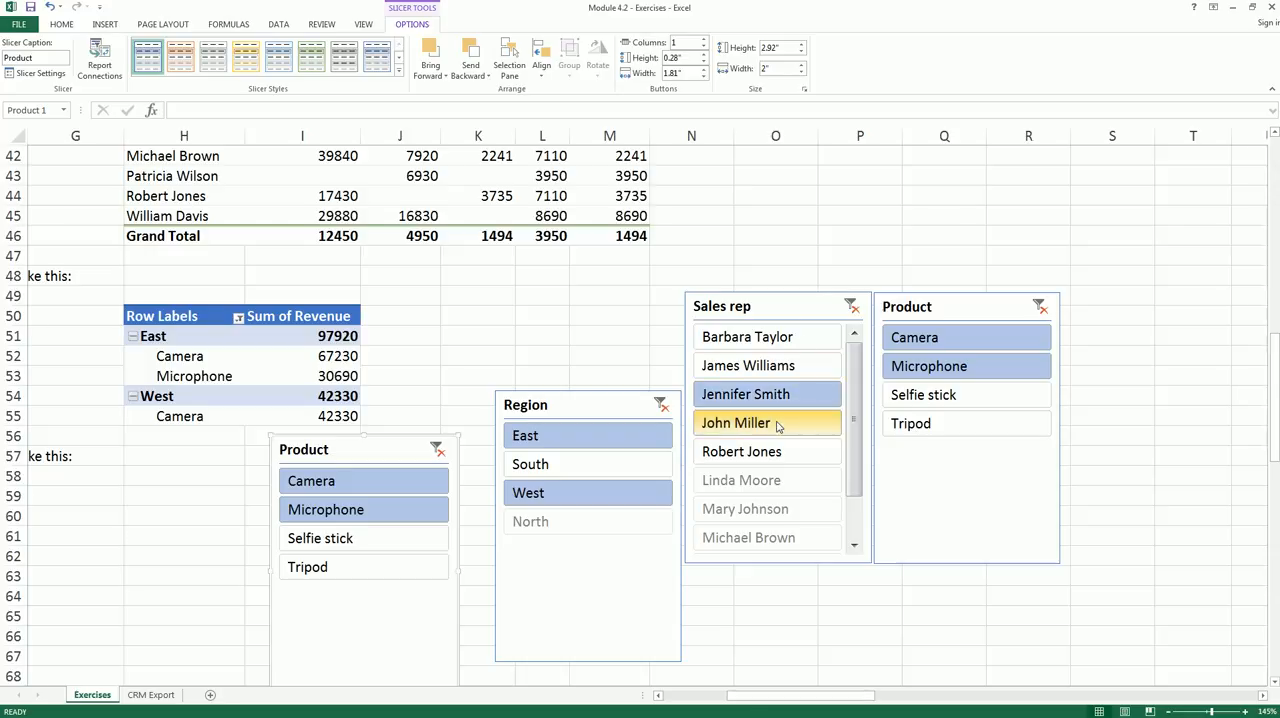
{"action": "left_click", "coordinate": [777, 424], "text": "ctrl"}
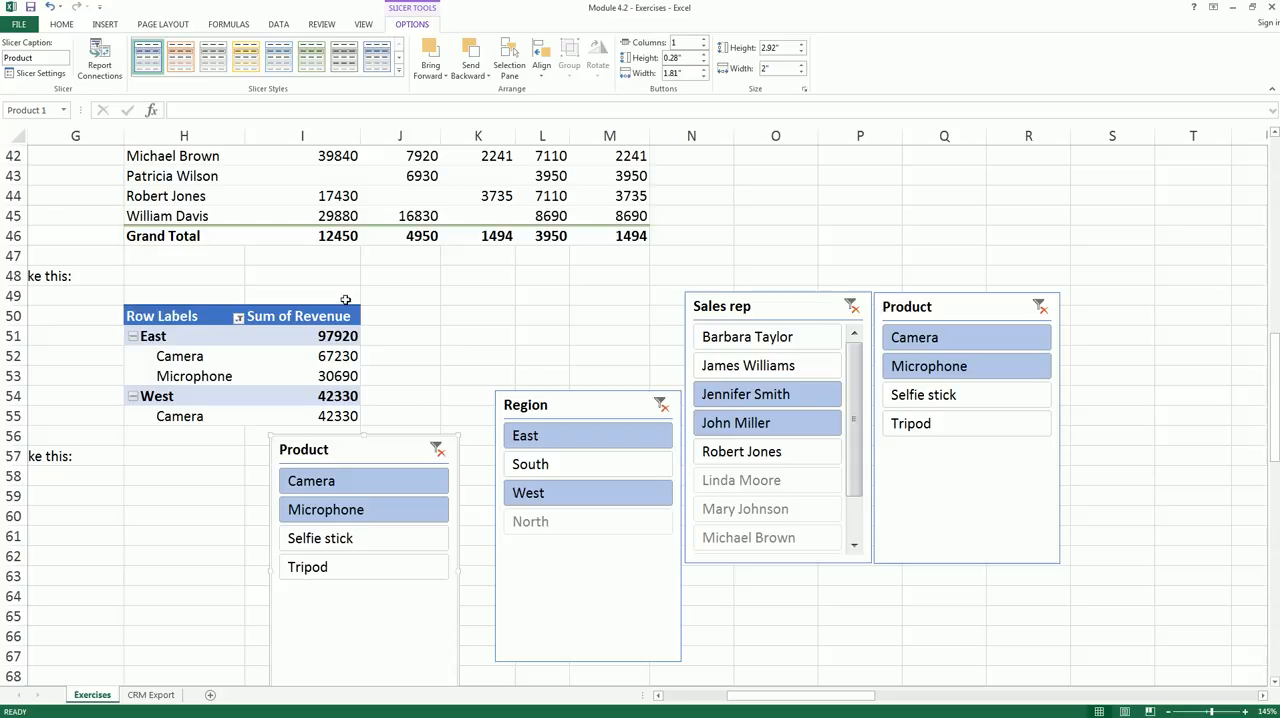
{"action": "mouse_move", "coordinate": [310, 328]}
{"action": "left_mouse_down"}
{"action": "mouse_move", "coordinate": [386, 337]}
{"action": "mouse_move", "coordinate": [300, 422]}
{"action": "left_mouse_up"}
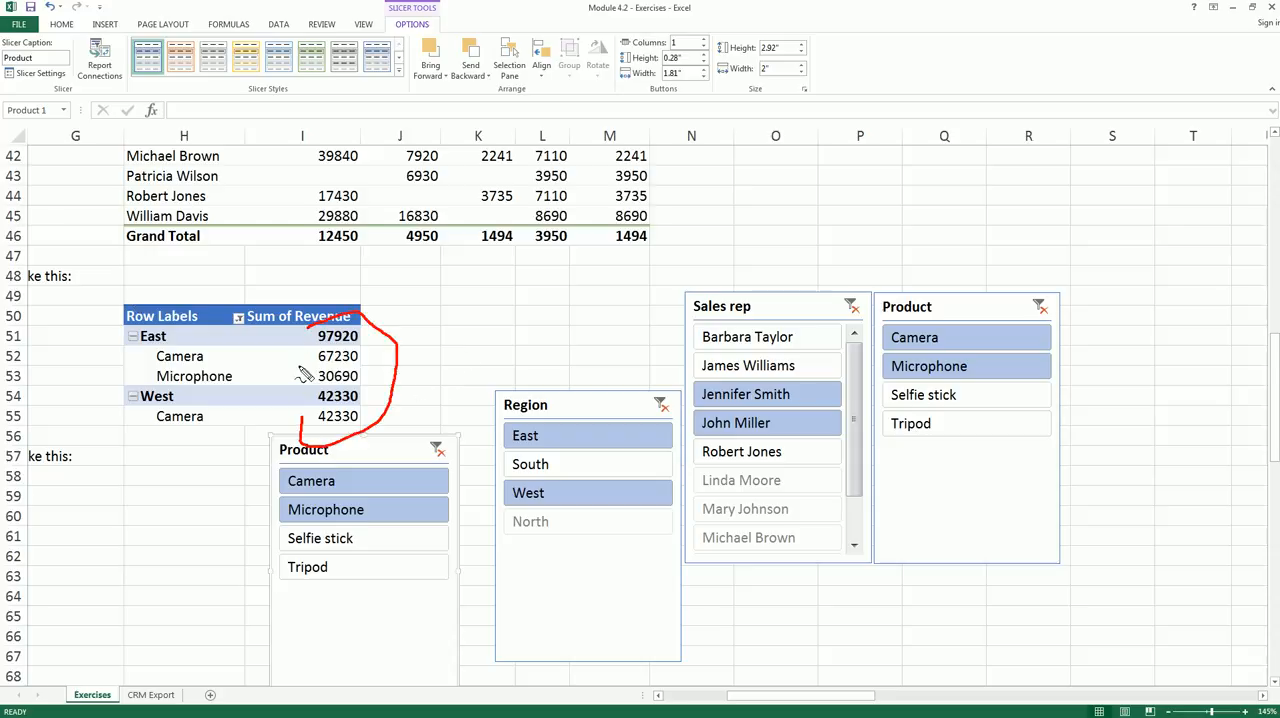
{"action": "mouse_move", "coordinate": [678, 386]}
{"action": "left_mouse_down"}
{"action": "mouse_move", "coordinate": [851, 383]}
{"action": "mouse_move", "coordinate": [811, 455]}
{"action": "mouse_move", "coordinate": [688, 400]}
{"action": "left_mouse_up"}
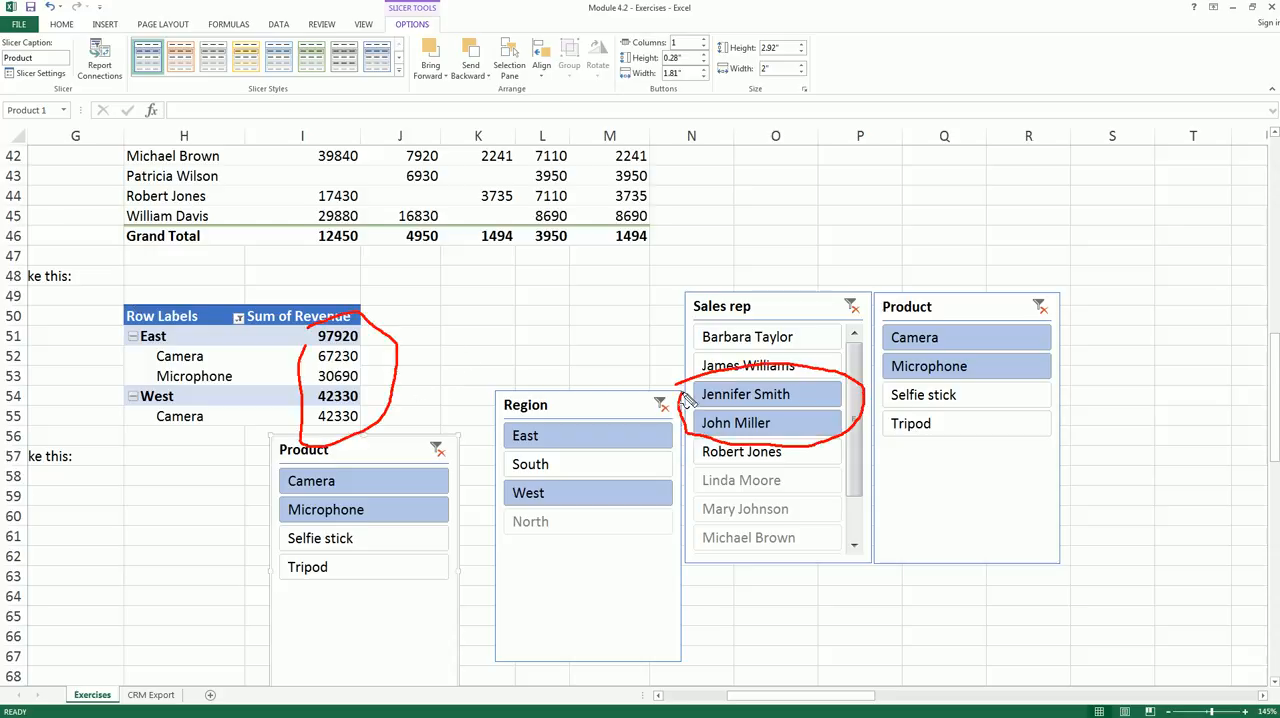
{"action": "key", "text": "Escape"}
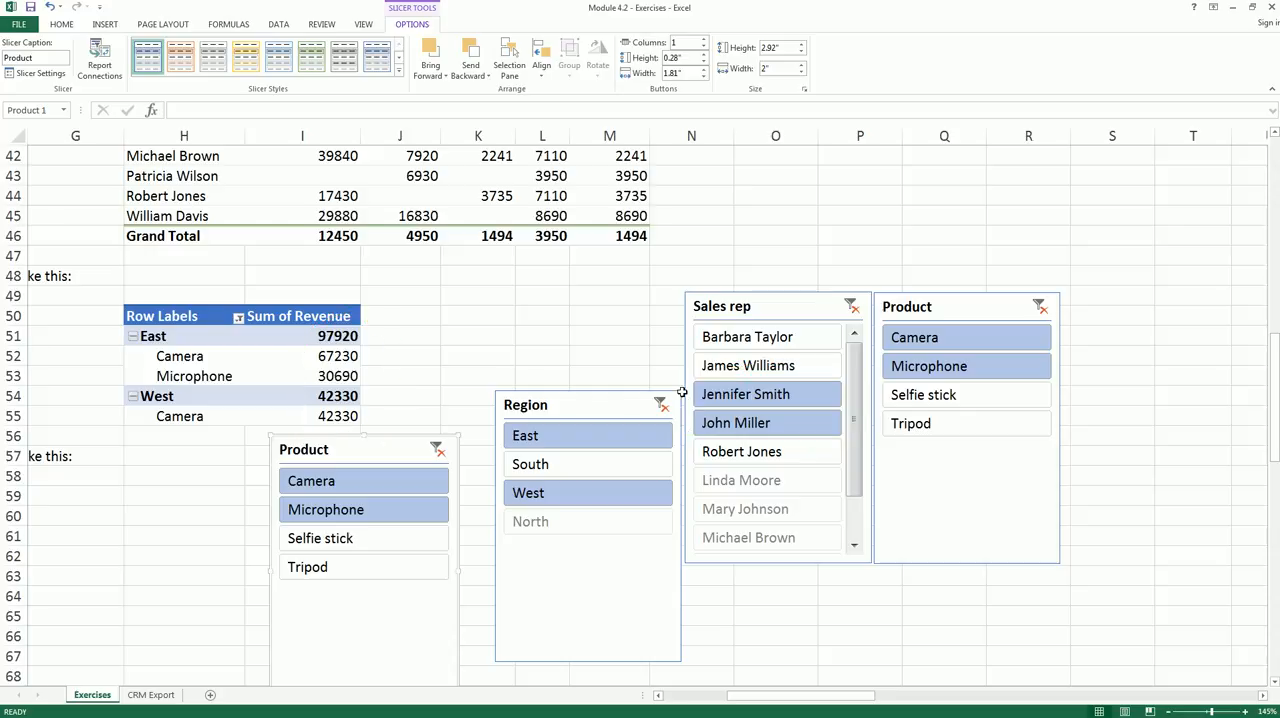
{"action": "left_click", "coordinate": [851, 306]}
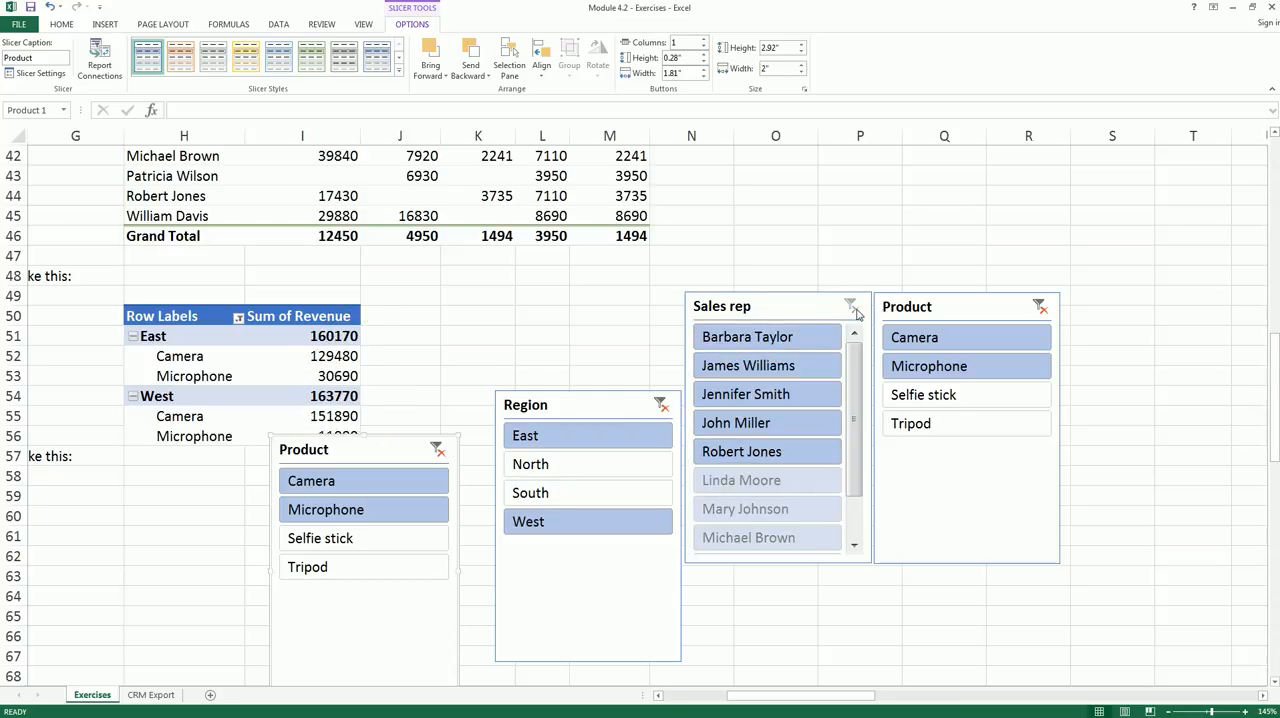
- Clear the older Product slicer's filter and delete both that slicer and the Sales rep slicer
{"action": "left_click", "coordinate": [1040, 307]}
{"action": "left_click", "coordinate": [1016, 312]}
{"action": "key", "text": "Delete"}
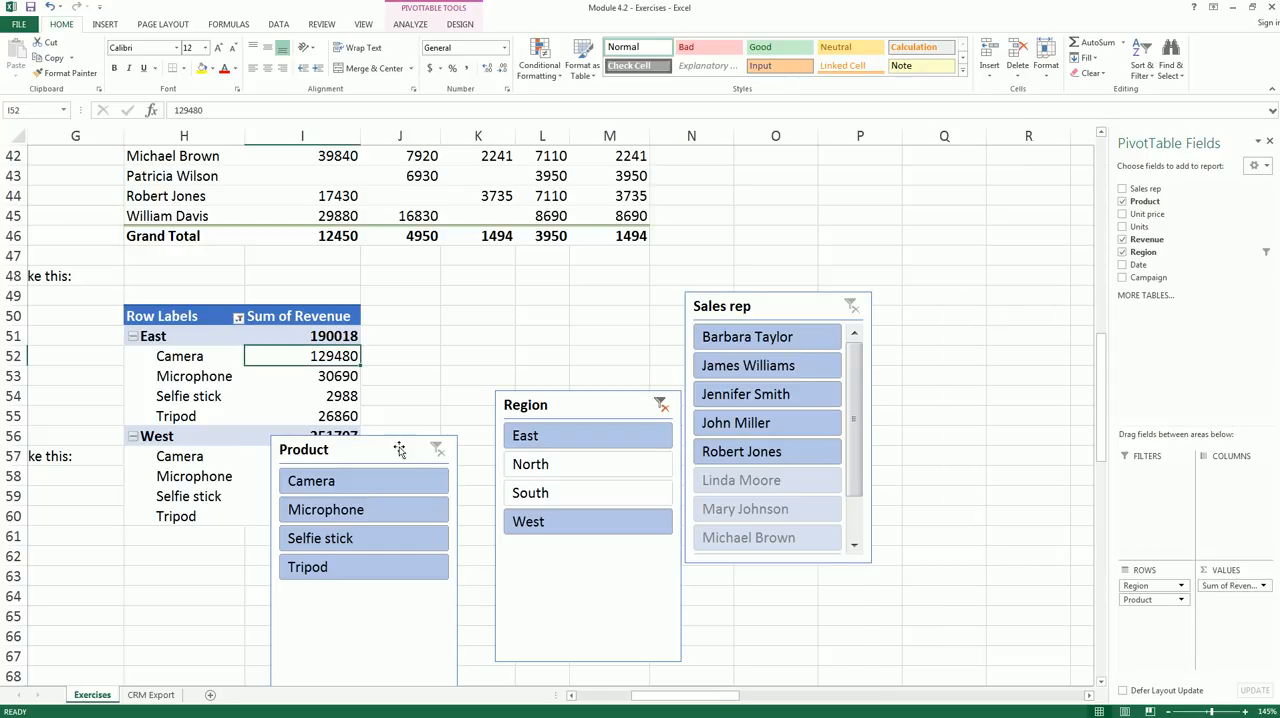
{"action": "left_click", "coordinate": [812, 308]}
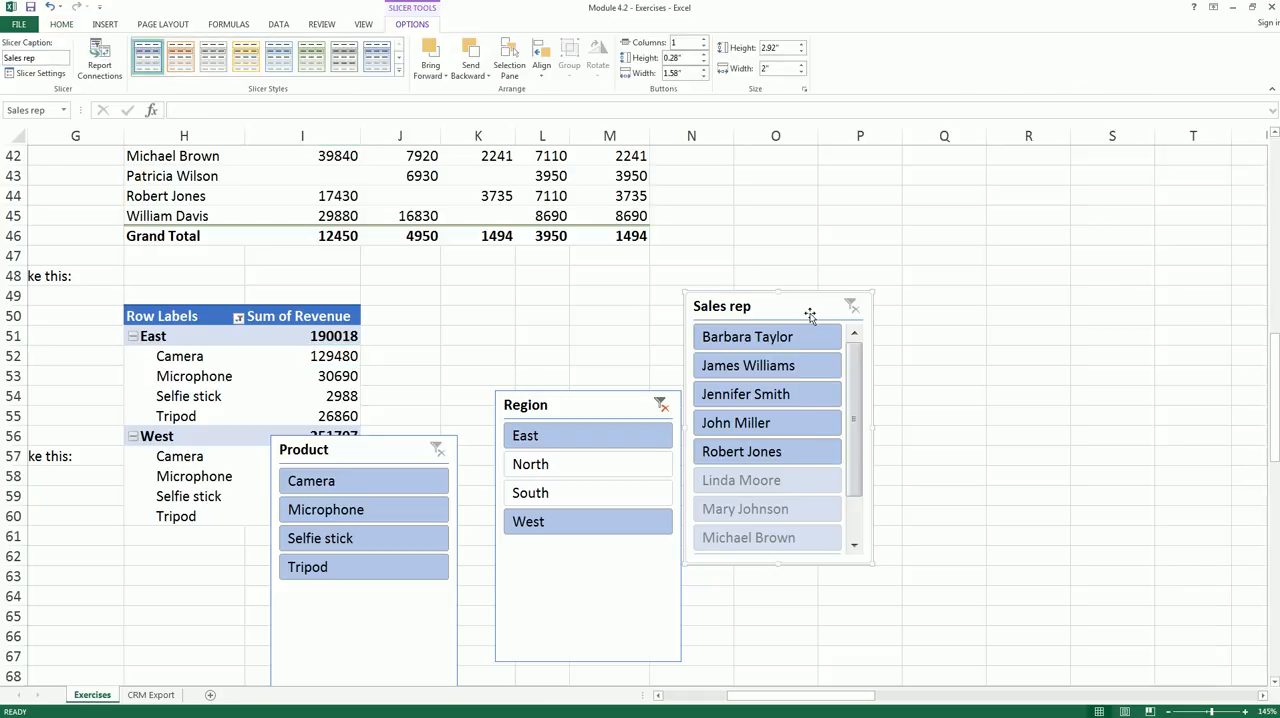
{"action": "key", "text": "Delete"}
- Move the remaining Product slicer beside the Region slicer and filter it to Camera and Microphone
{"action": "left_click_drag", "start_coordinate": [414, 443], "coordinate": [818, 296]}
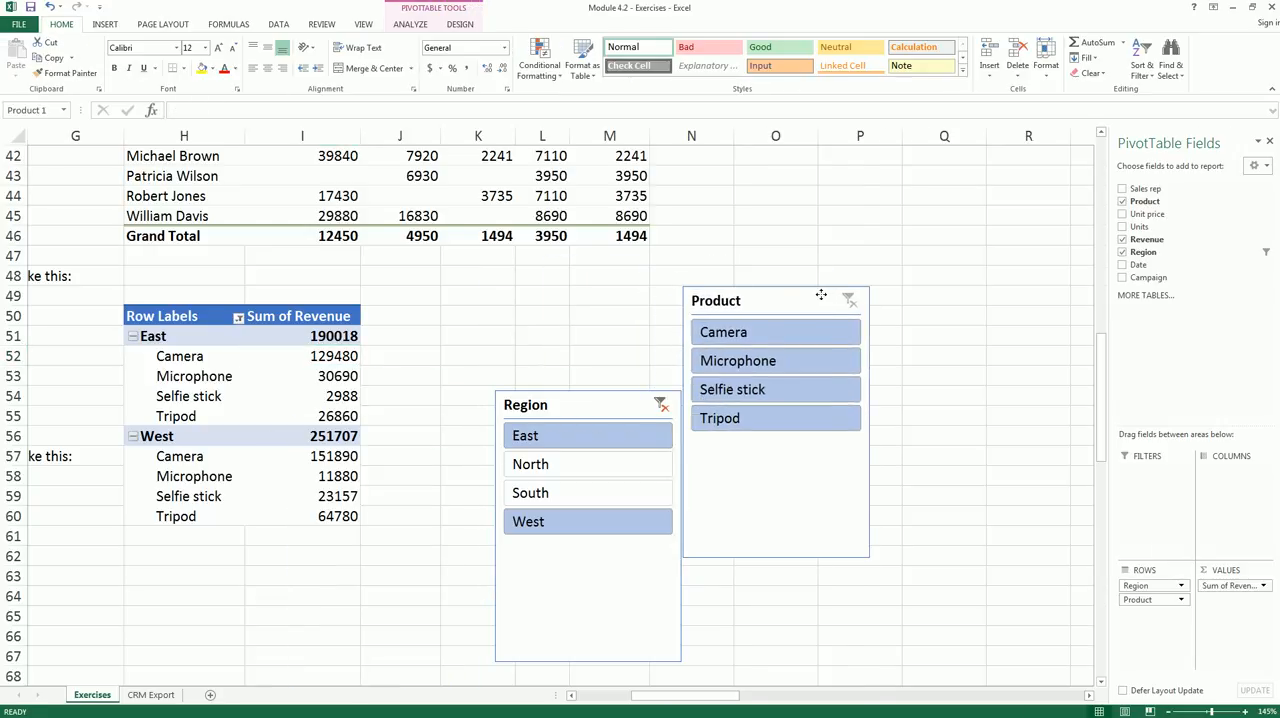
{"action": "left_click", "coordinate": [740, 332]}
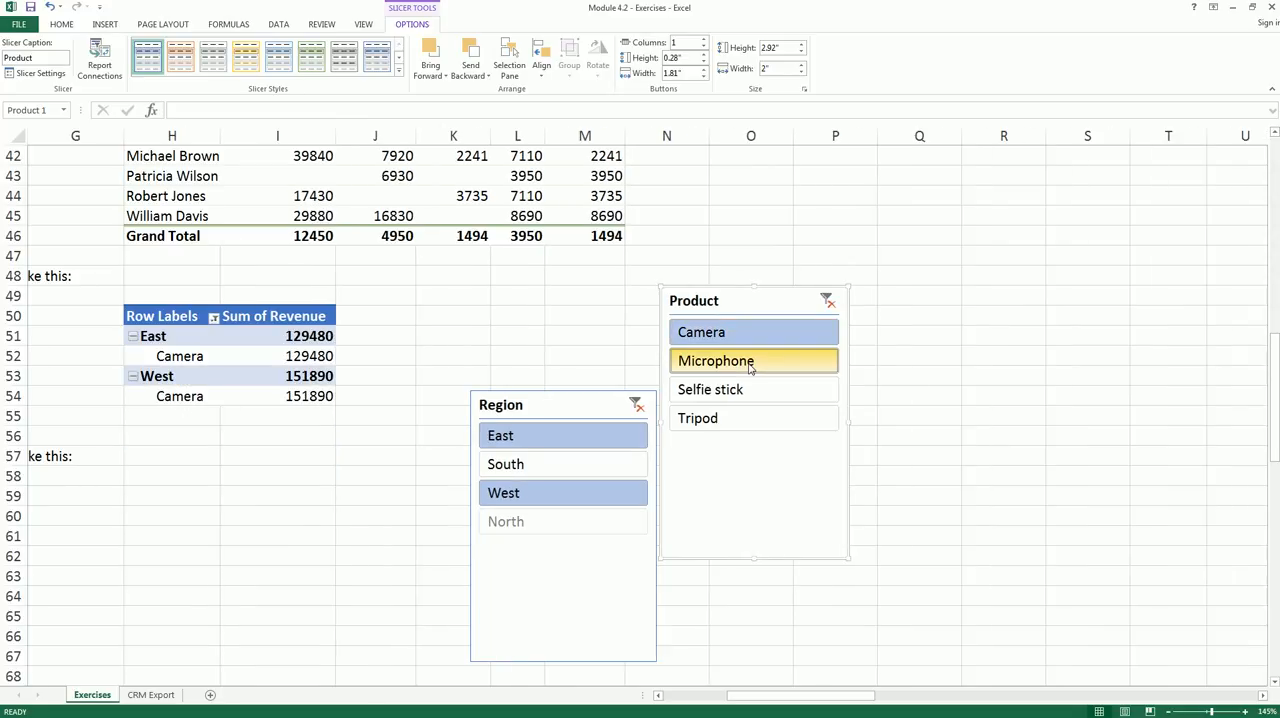
{"action": "left_click", "coordinate": [748, 363], "text": "ctrl"}
{"action": "left_click_drag", "start_coordinate": [745, 697], "coordinate": [659, 703]}
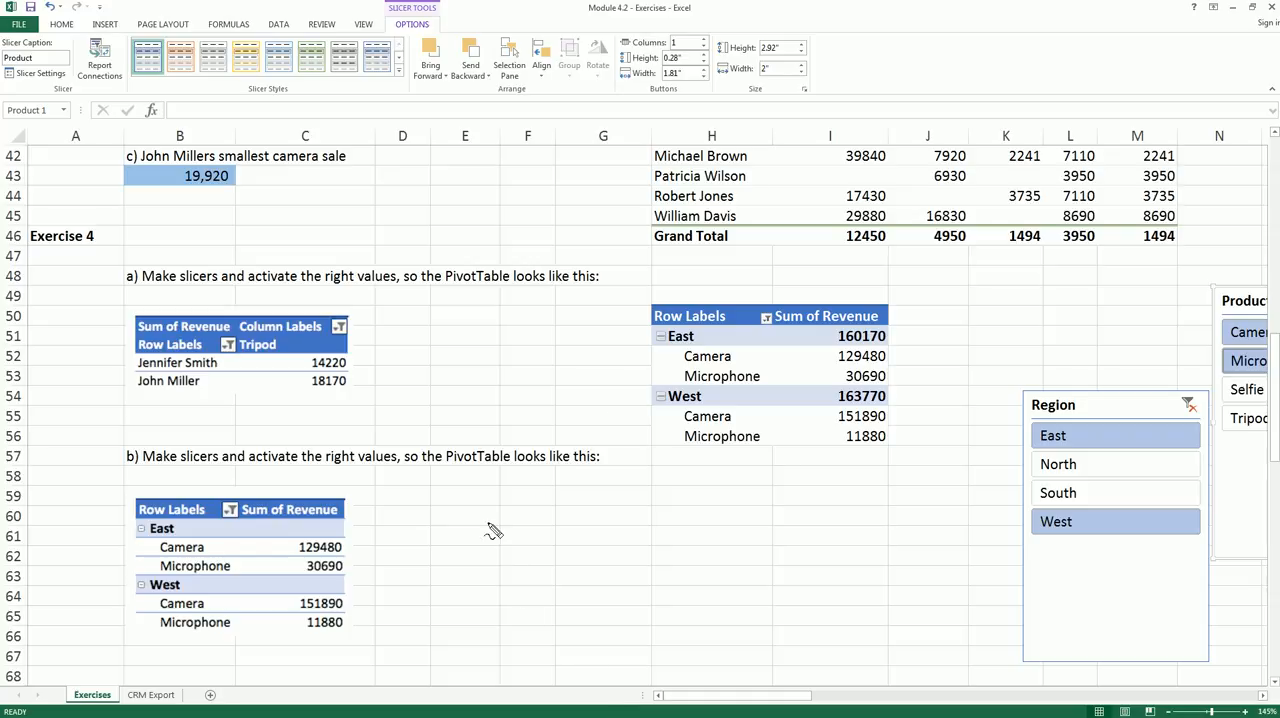
{"action": "mouse_move", "coordinate": [640, 394]}
{"action": "left_mouse_down"}
{"action": "mouse_move", "coordinate": [528, 487]}
{"action": "mouse_move", "coordinate": [421, 550]}
{"action": "left_mouse_up"}
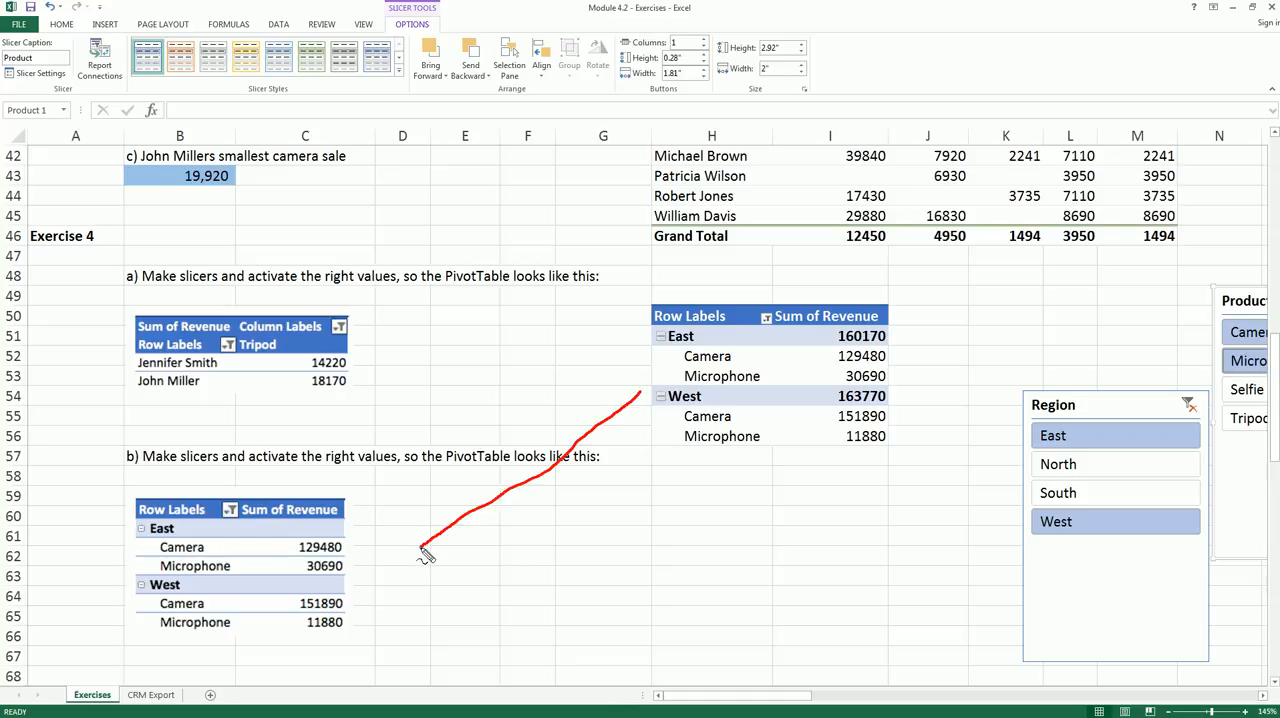
{"action": "mouse_move", "coordinate": [828, 330]}
{"action": "left_mouse_down"}
{"action": "mouse_move", "coordinate": [868, 330]}
{"action": "mouse_move", "coordinate": [886, 354]}
{"action": "mouse_move", "coordinate": [828, 330]}
{"action": "left_mouse_up"}
{"action": "mouse_move", "coordinate": [422, 534]}
{"action": "left_mouse_down"}
{"action": "mouse_move", "coordinate": [394, 564]}
{"action": "mouse_move", "coordinate": [428, 566]}
{"action": "left_mouse_up"}
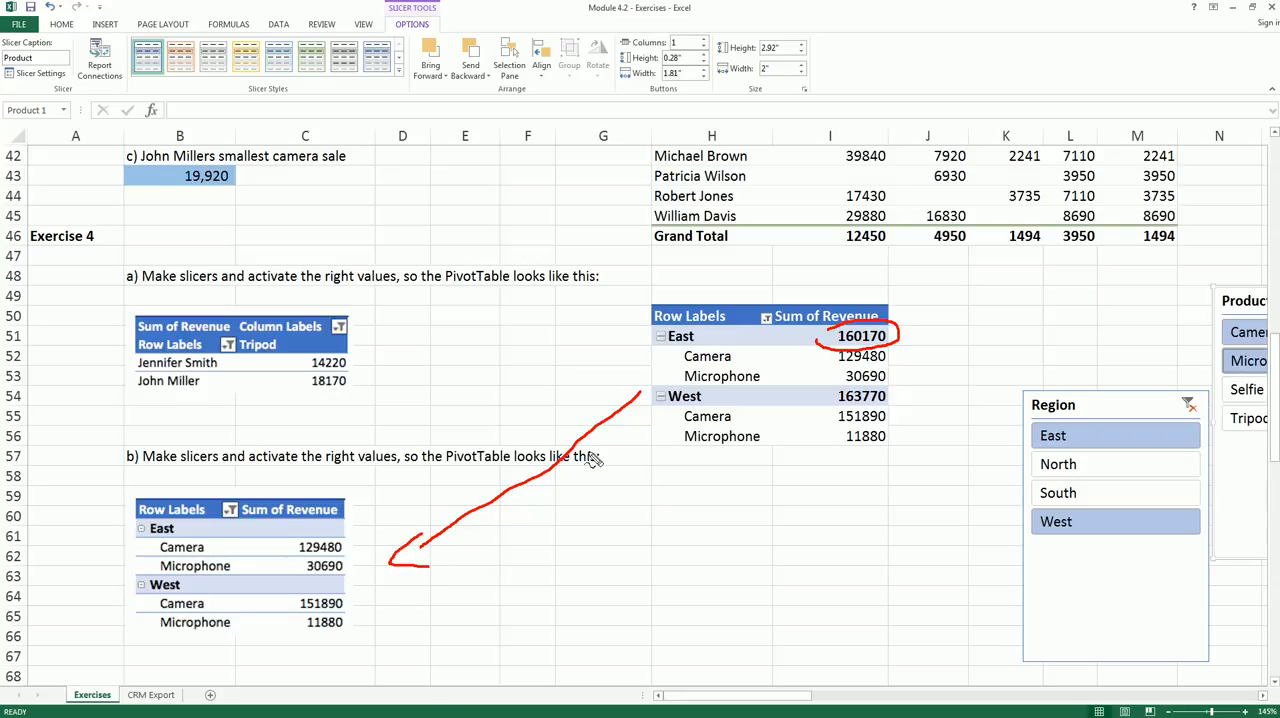
{"action": "left_click_drag", "start_coordinate": [712, 338], "coordinate": [802, 344]}
{"action": "left_click_drag", "start_coordinate": [716, 398], "coordinate": [822, 402]}
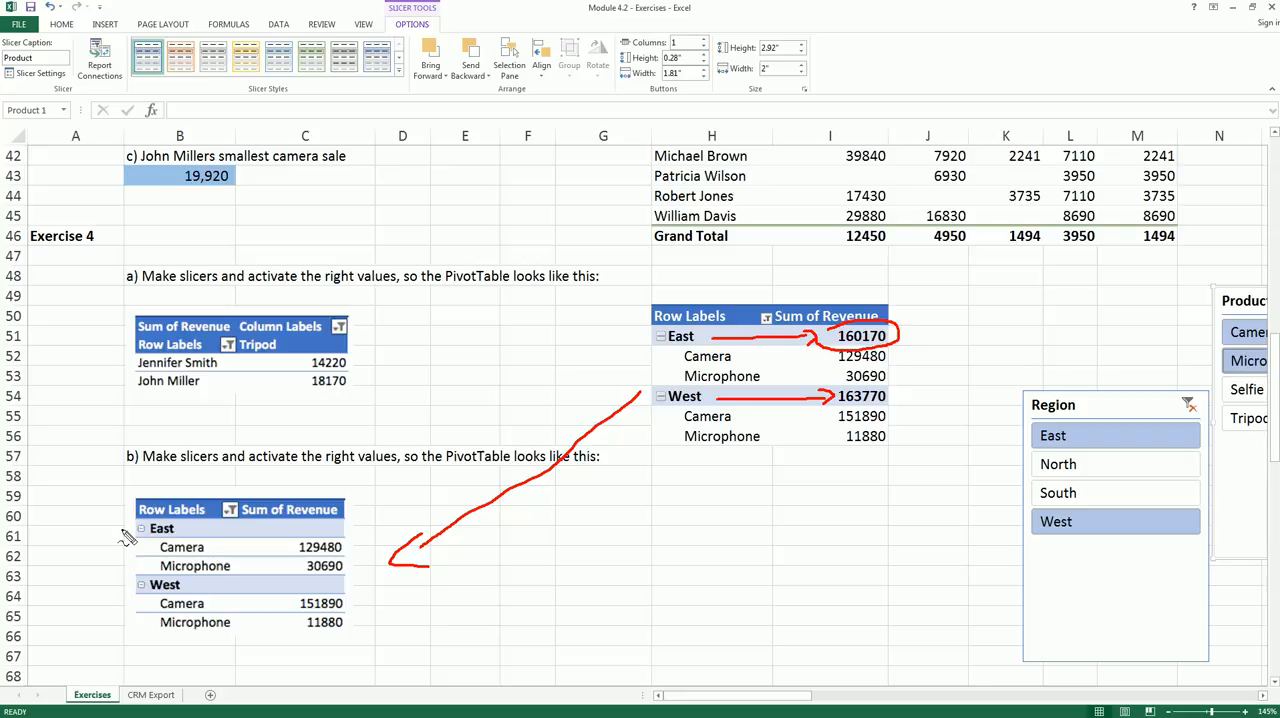
{"action": "left_click_drag", "start_coordinate": [138, 536], "coordinate": [172, 537]}
{"action": "mouse_move", "coordinate": [138, 592]}
{"action": "left_mouse_down"}
{"action": "mouse_move", "coordinate": [170, 594]}
{"action": "mouse_move", "coordinate": [205, 555]}
{"action": "left_mouse_up"}
{"action": "key", "text": "Escape"}
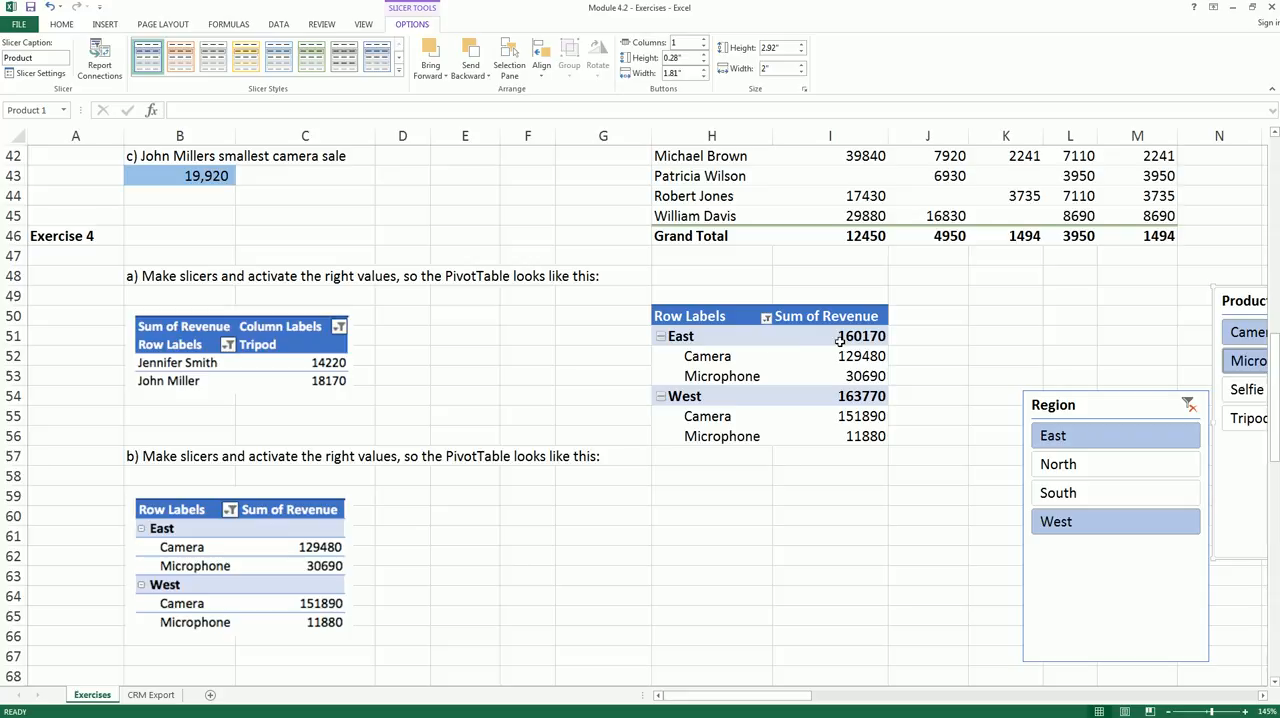
- Turn off subtotals in the Exercise 4 PivotTable grouped by region and product
{"action": "left_click", "coordinate": [805, 366]}
{"action": "left_click", "coordinate": [808, 375]}
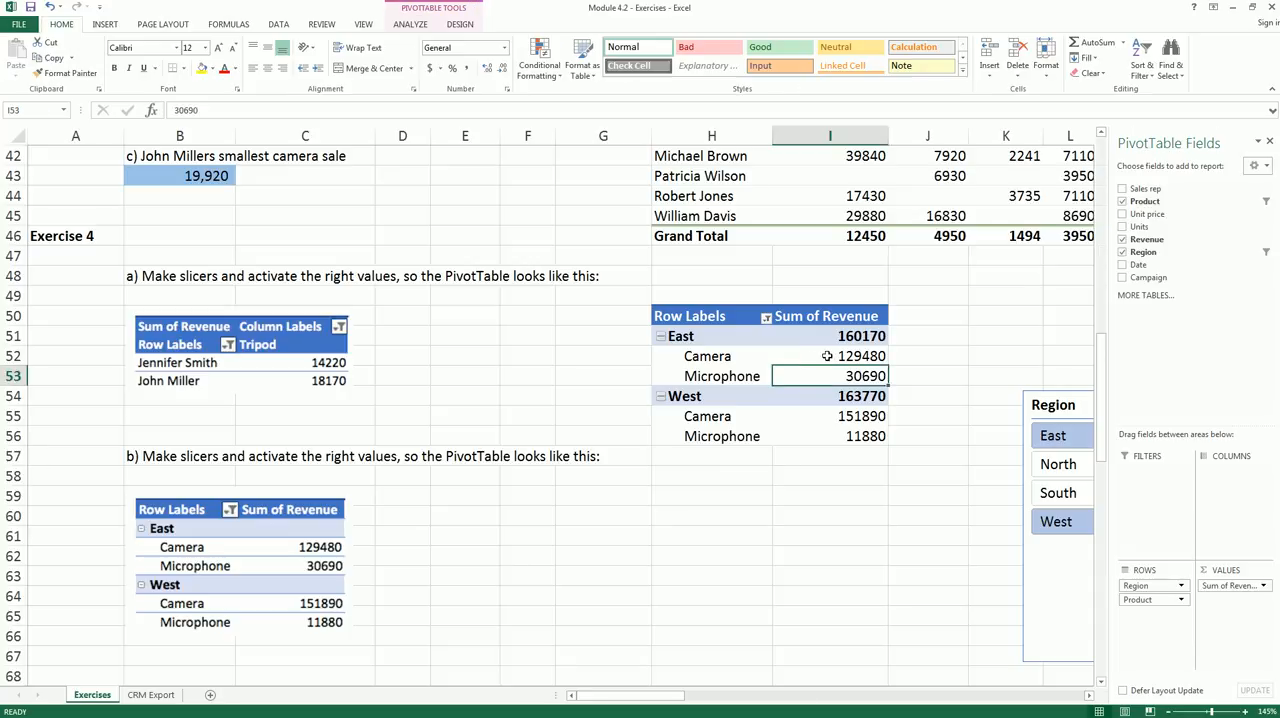
{"action": "left_click", "coordinate": [461, 25]}
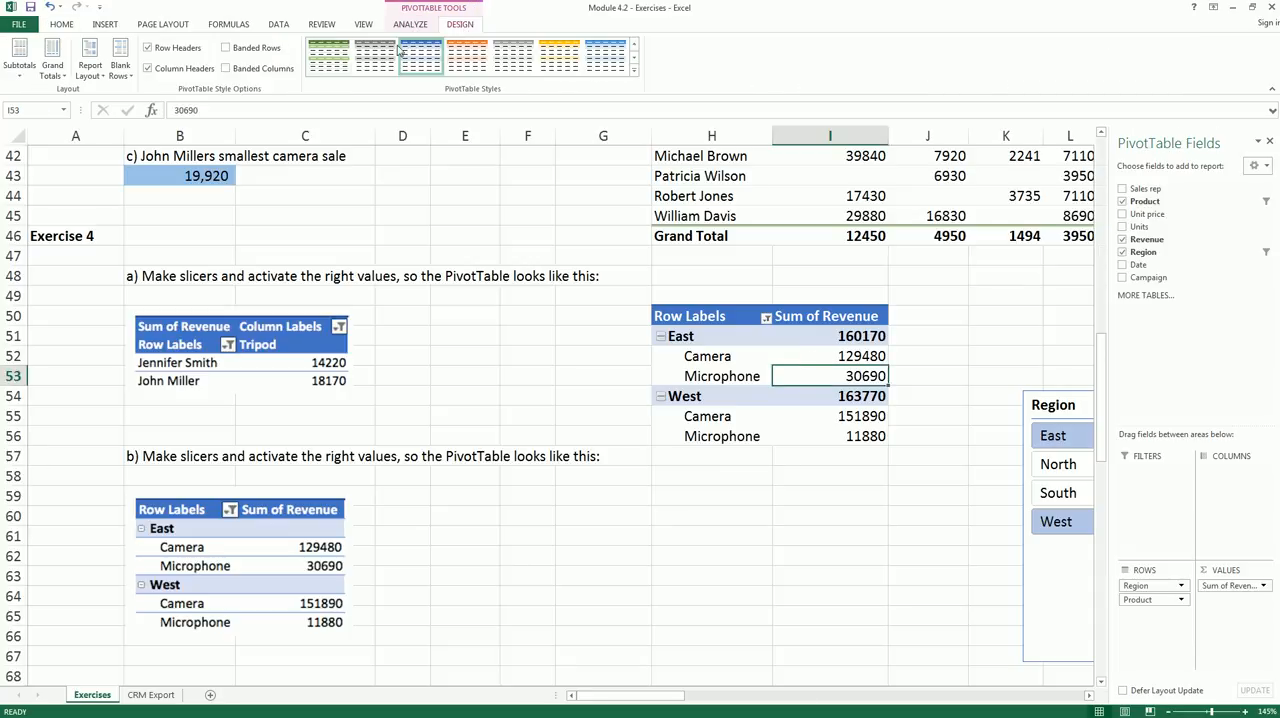
{"action": "left_click", "coordinate": [20, 80]}
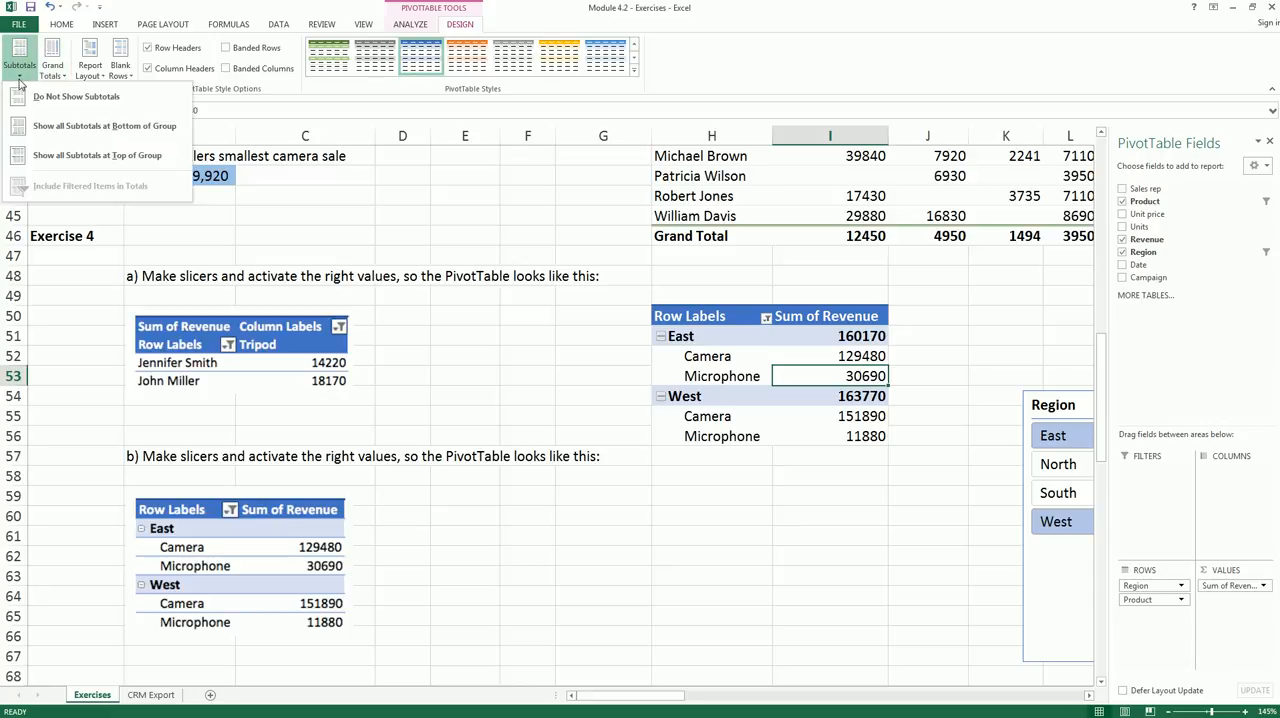
{"action": "left_click", "coordinate": [40, 100]}
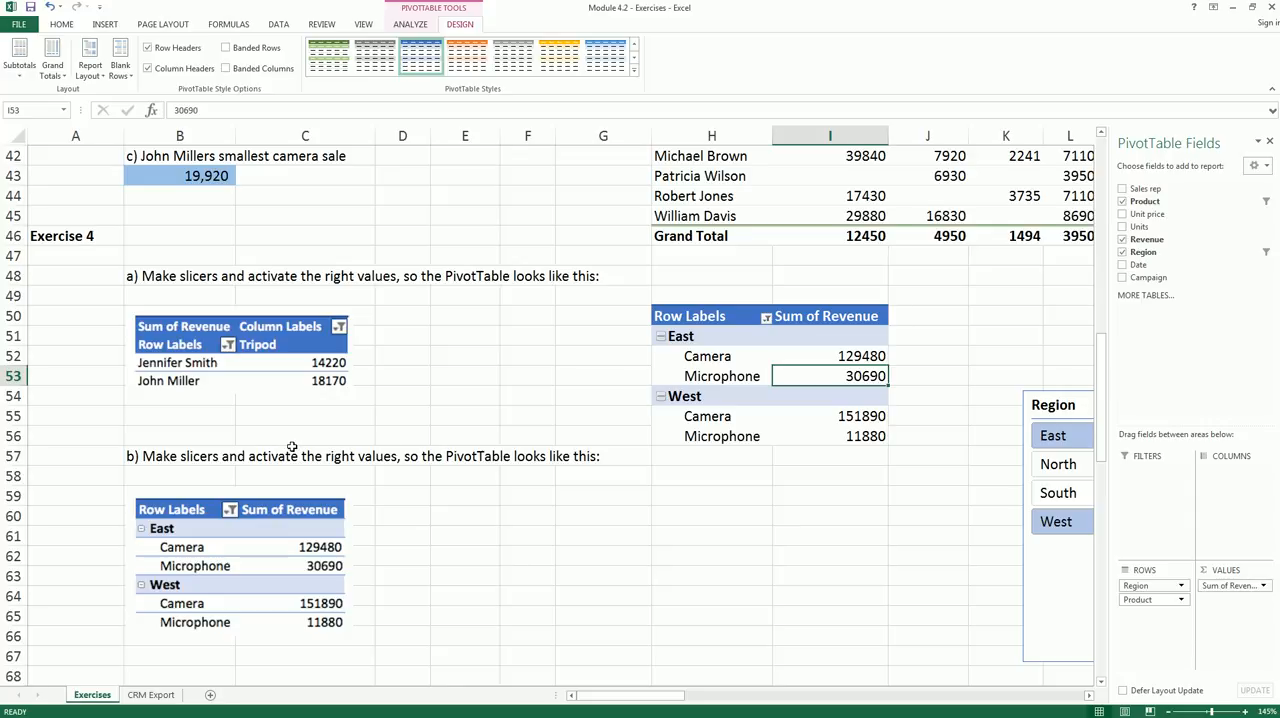
{"action": "mouse_move", "coordinate": [648, 374]}
{"action": "left_mouse_down"}
{"action": "mouse_move", "coordinate": [380, 548]}
{"action": "mouse_move", "coordinate": [388, 563]}
{"action": "left_mouse_up"}
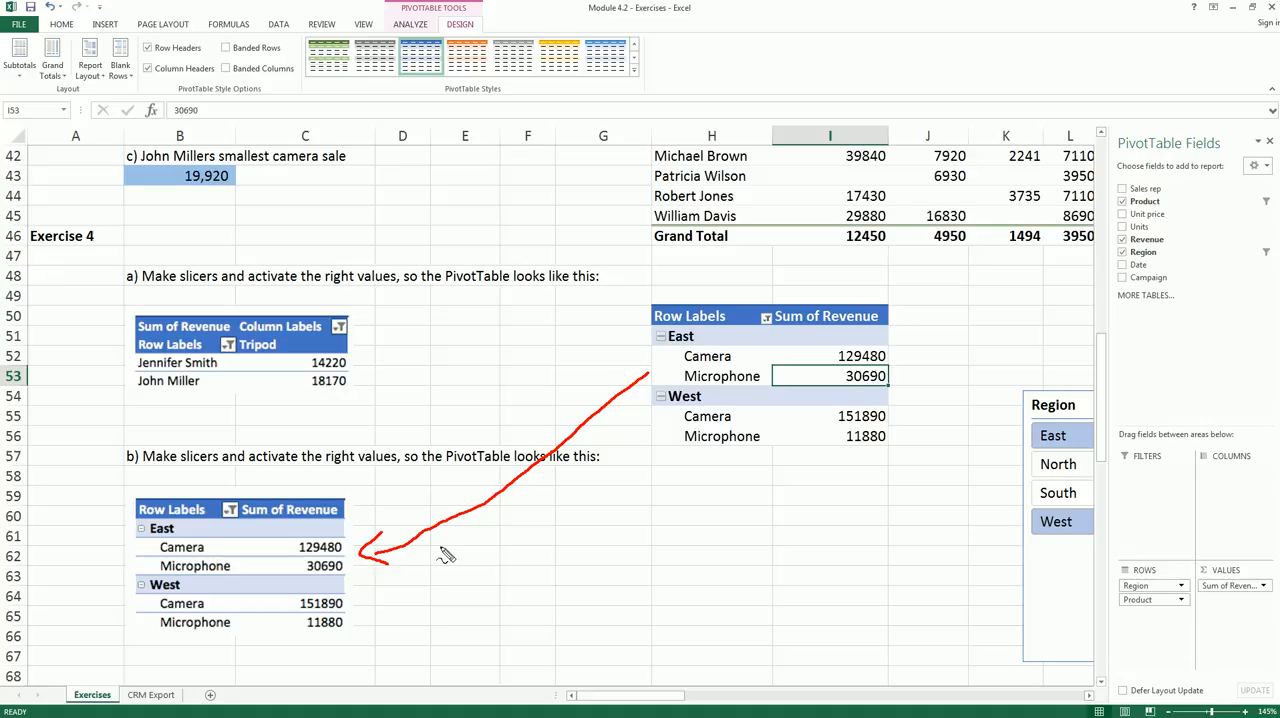
{"action": "key", "text": "Escape"}
{"action": "key", "text": "alt+Tab"}
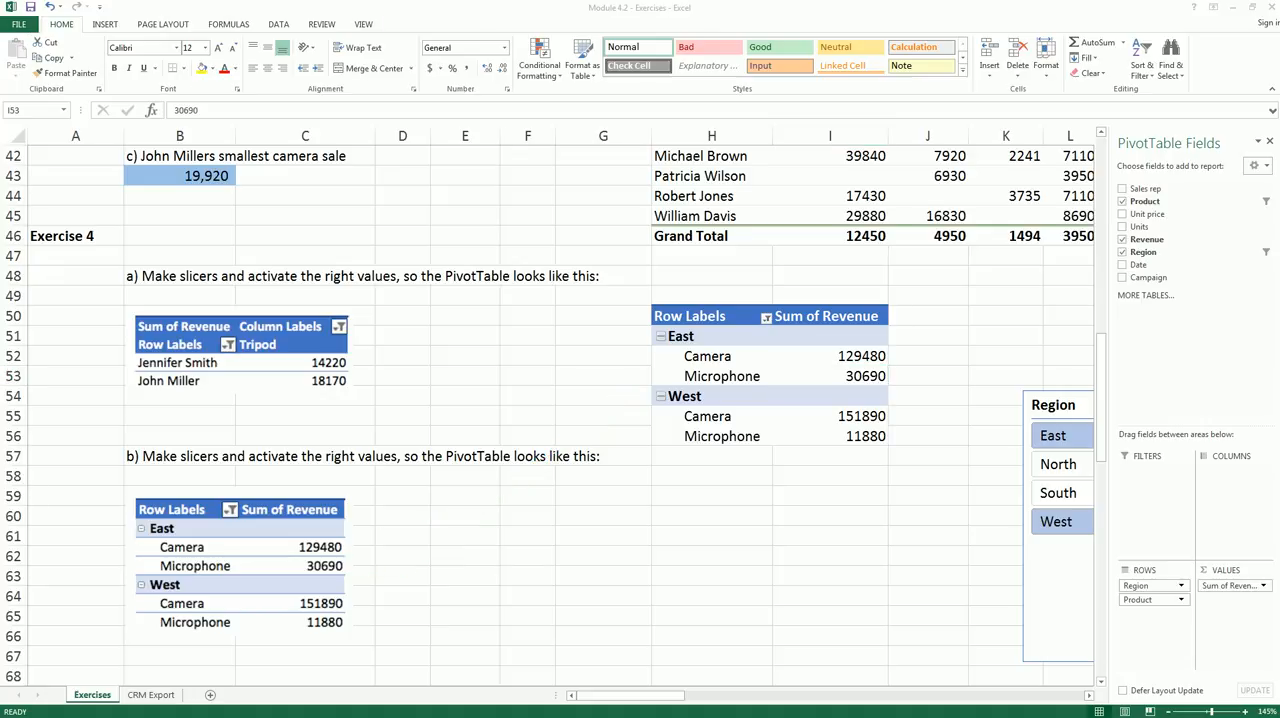
{"action": "key", "text": "alt+Tab"}
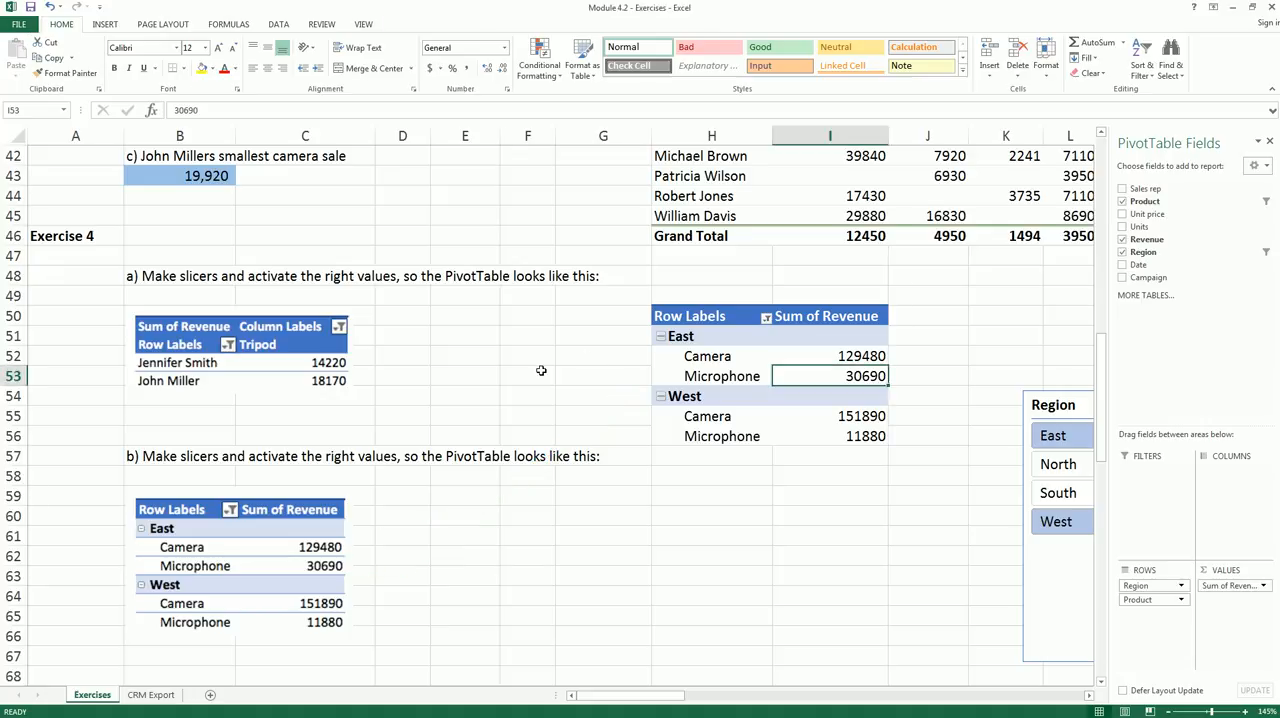
- Examine Exercise 5's calculated-field instructions and the row and value columns of its pictured PivotTable
{"action": "left_click", "coordinate": [540, 371]}
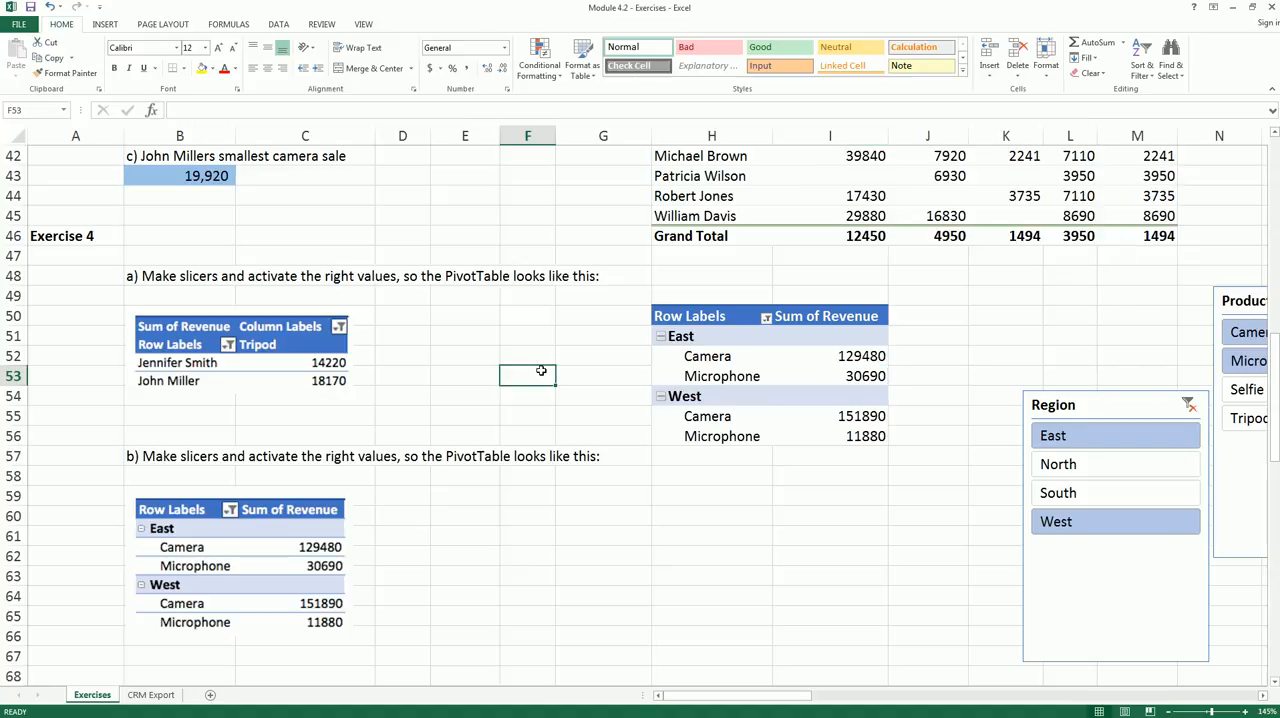
{"action": "scroll", "coordinate": [540, 371], "scroll_direction": "down", "scroll_amount": 4}
{"action": "scroll", "coordinate": [540, 371], "scroll_direction": "down", "scroll_amount": 4}
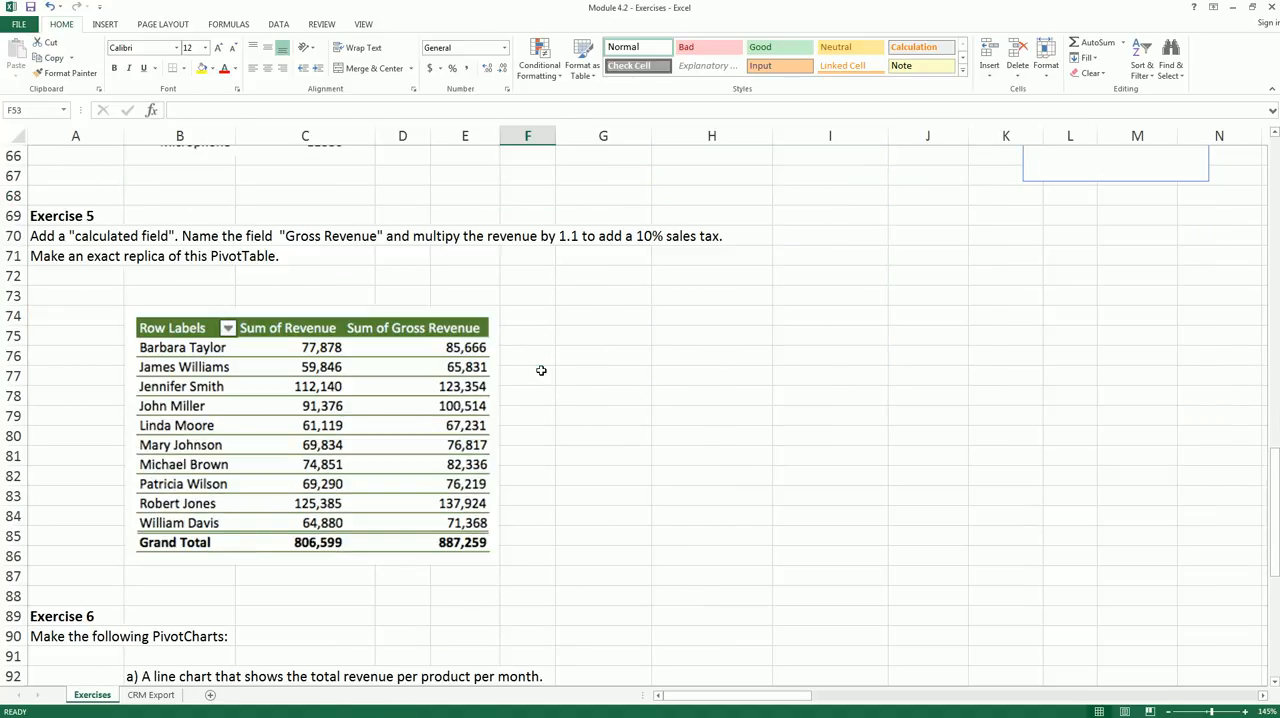
{"action": "scroll", "coordinate": [540, 371], "scroll_direction": "down", "scroll_amount": 1}
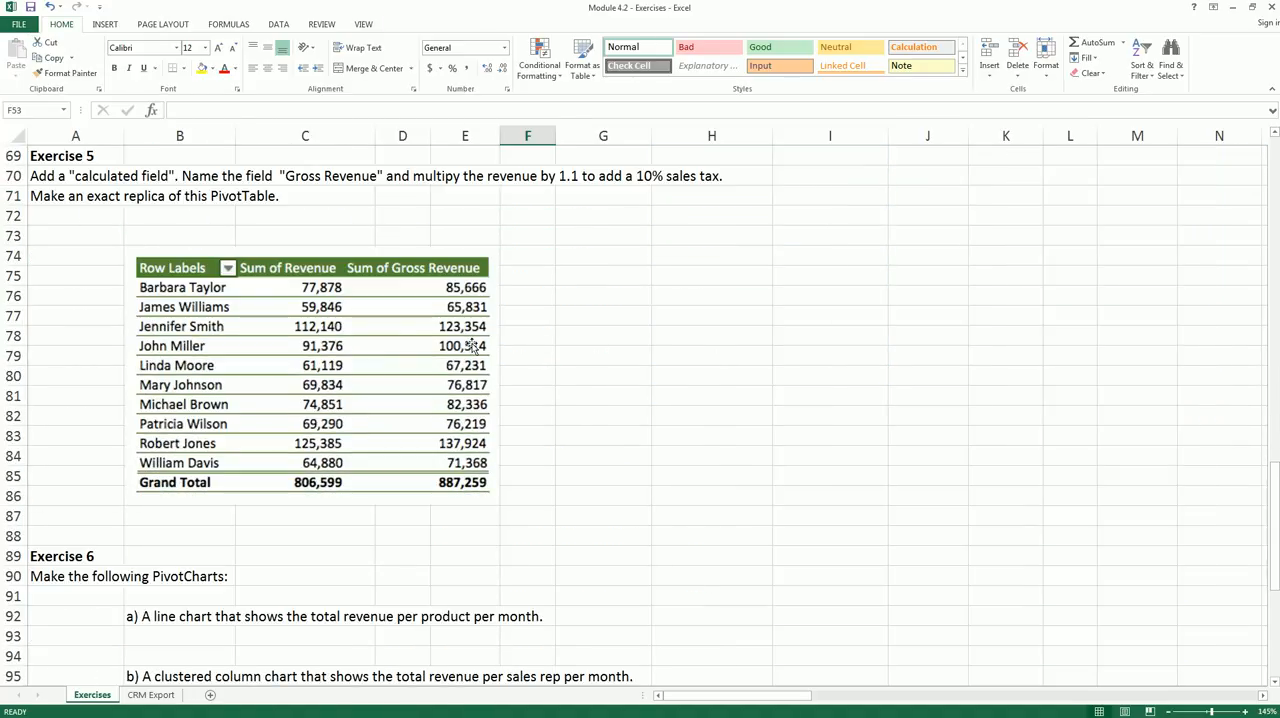
{"action": "left_click", "coordinate": [391, 330]}
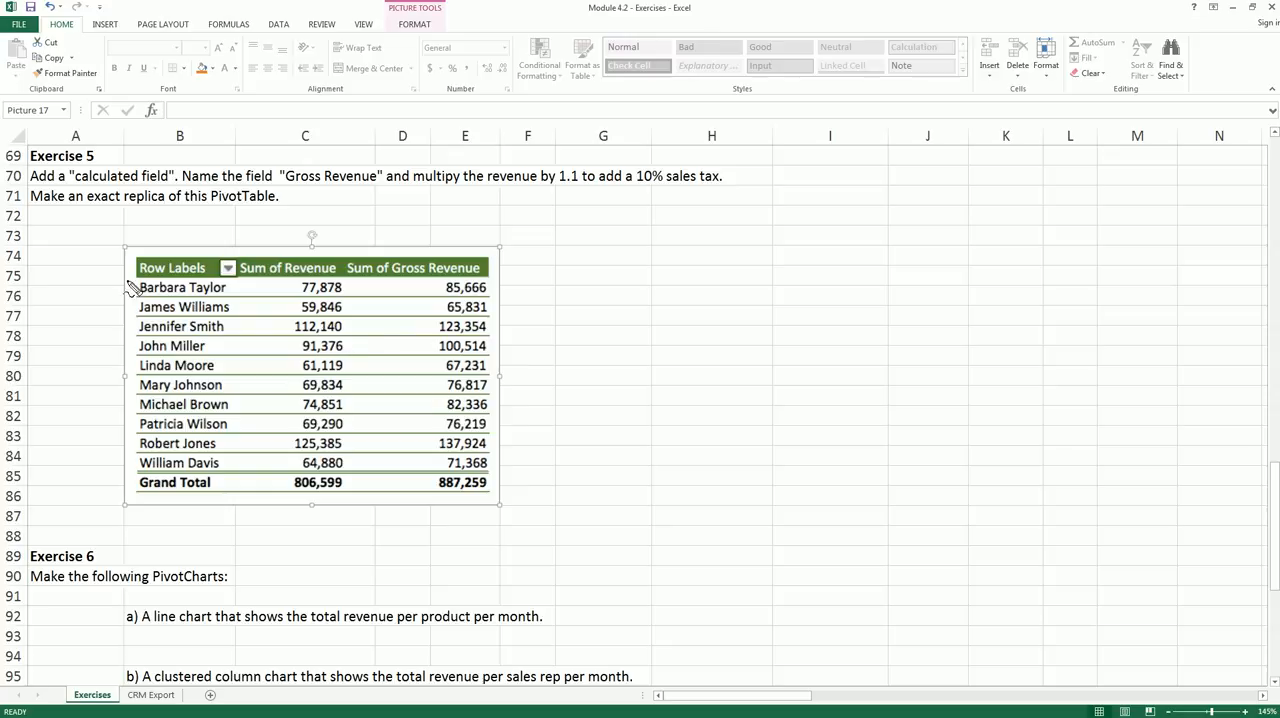
{"action": "mouse_move", "coordinate": [172, 276]}
{"action": "left_mouse_down"}
{"action": "mouse_move", "coordinate": [148, 455]}
{"action": "mouse_move", "coordinate": [171, 437]}
{"action": "left_mouse_up"}
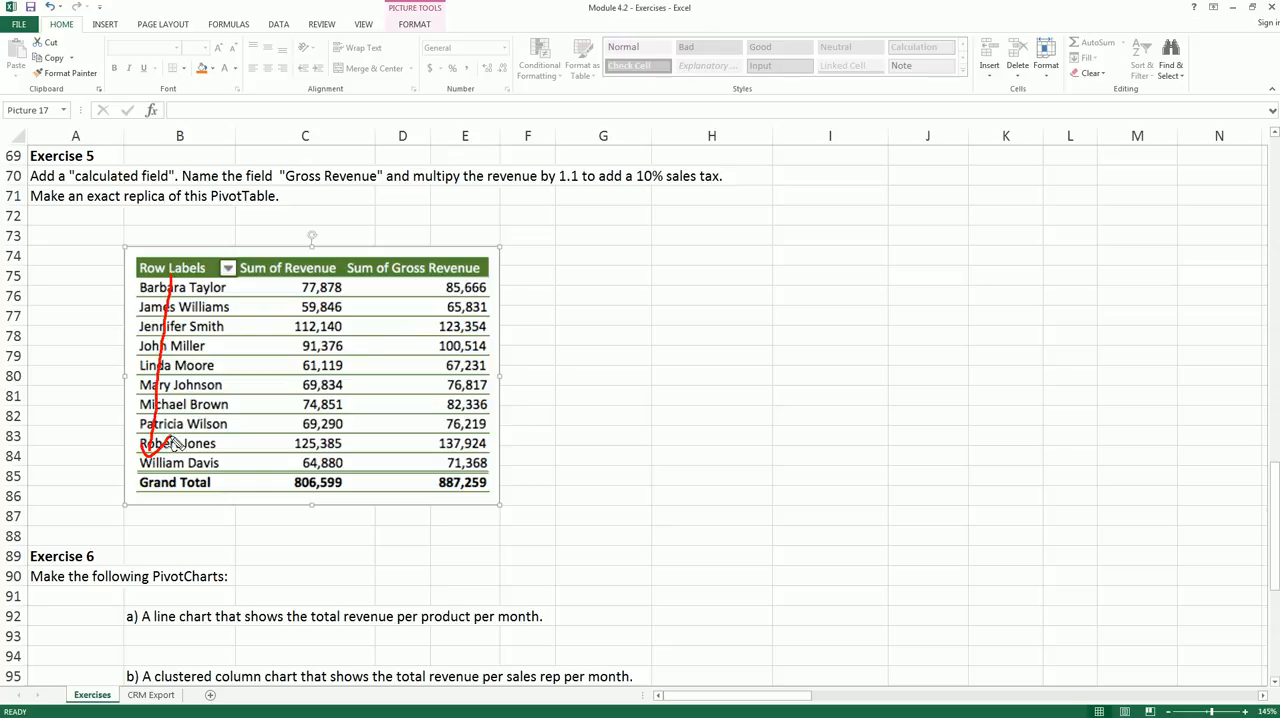
{"action": "left_click_drag", "start_coordinate": [233, 231], "coordinate": [367, 231]}
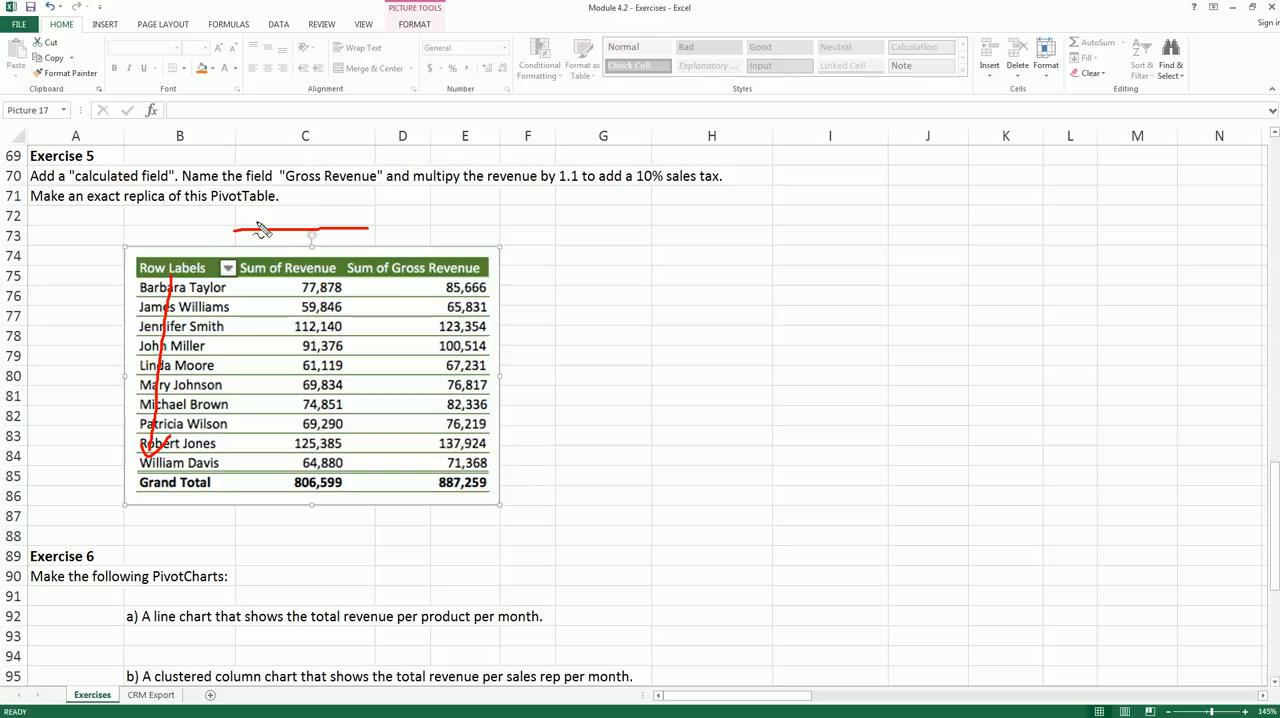
{"action": "left_click_drag", "start_coordinate": [230, 231], "coordinate": [487, 225]}
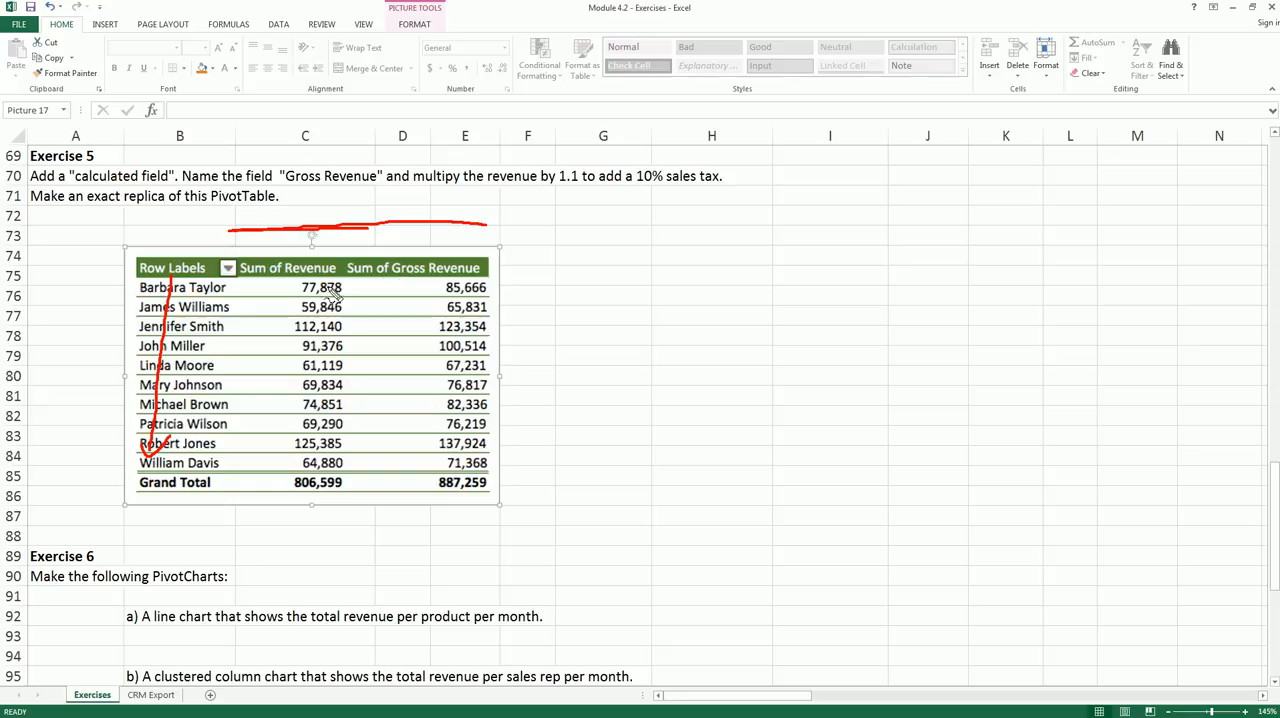
{"action": "mouse_move", "coordinate": [243, 284]}
{"action": "left_mouse_down"}
{"action": "mouse_move", "coordinate": [430, 284]}
{"action": "mouse_move", "coordinate": [487, 270]}
{"action": "mouse_move", "coordinate": [405, 258]}
{"action": "mouse_move", "coordinate": [396, 282]}
{"action": "left_mouse_up"}
{"action": "left_click_drag", "start_coordinate": [278, 184], "coordinate": [375, 183]}
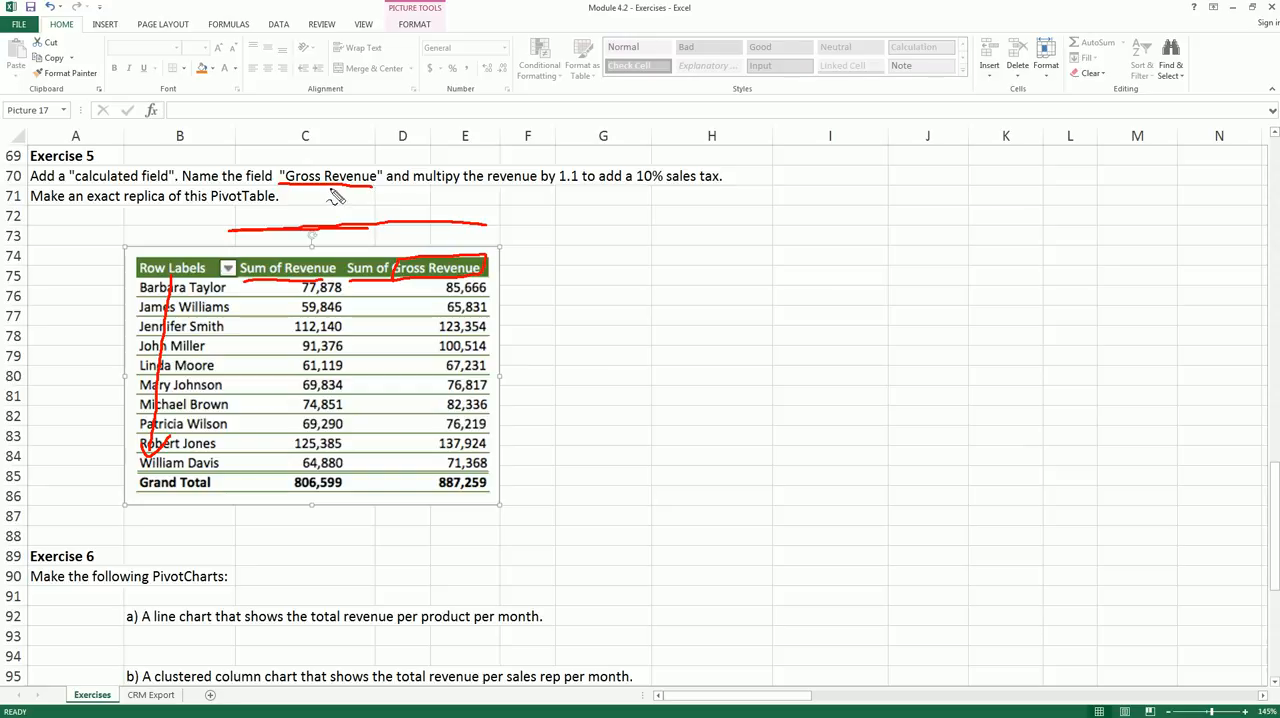
{"action": "key", "text": "Escape"}
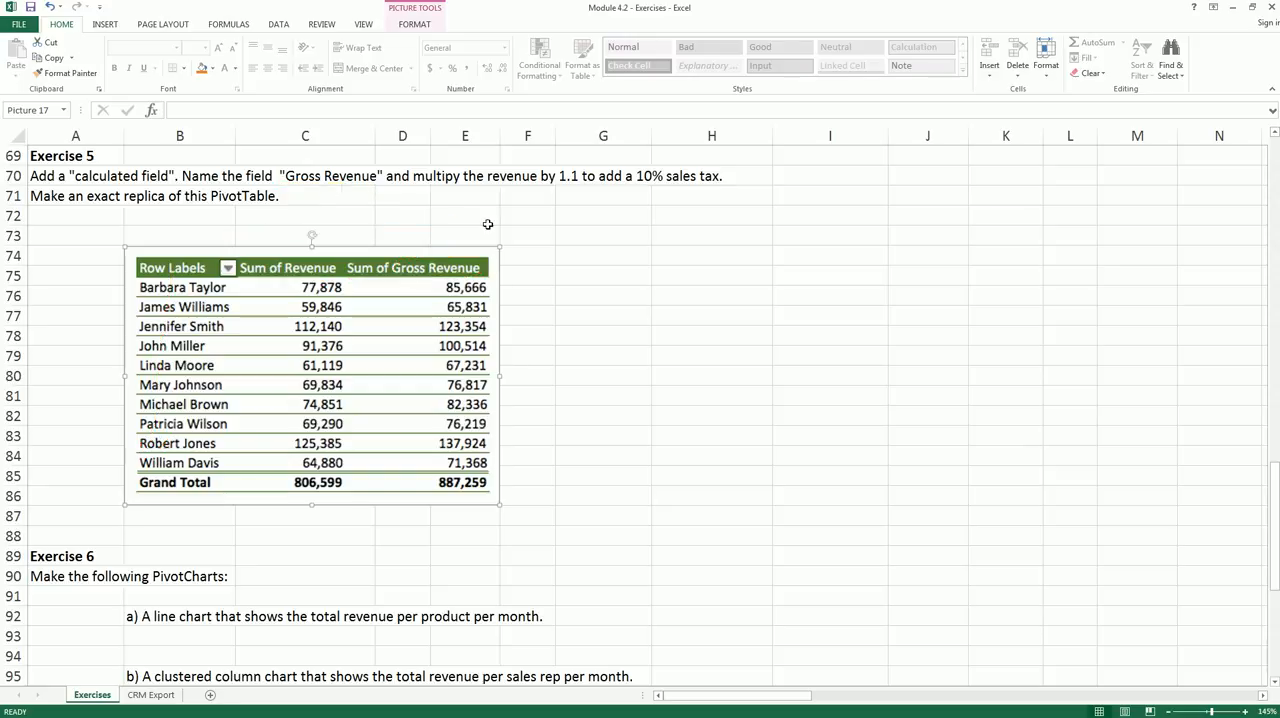
- Insert a PivotTable from the CRM Export range A1:H65, placed on the existing Exercises sheet at cell H72
{"action": "left_click", "coordinate": [572, 272]}
{"action": "left_click", "coordinate": [160, 694]}
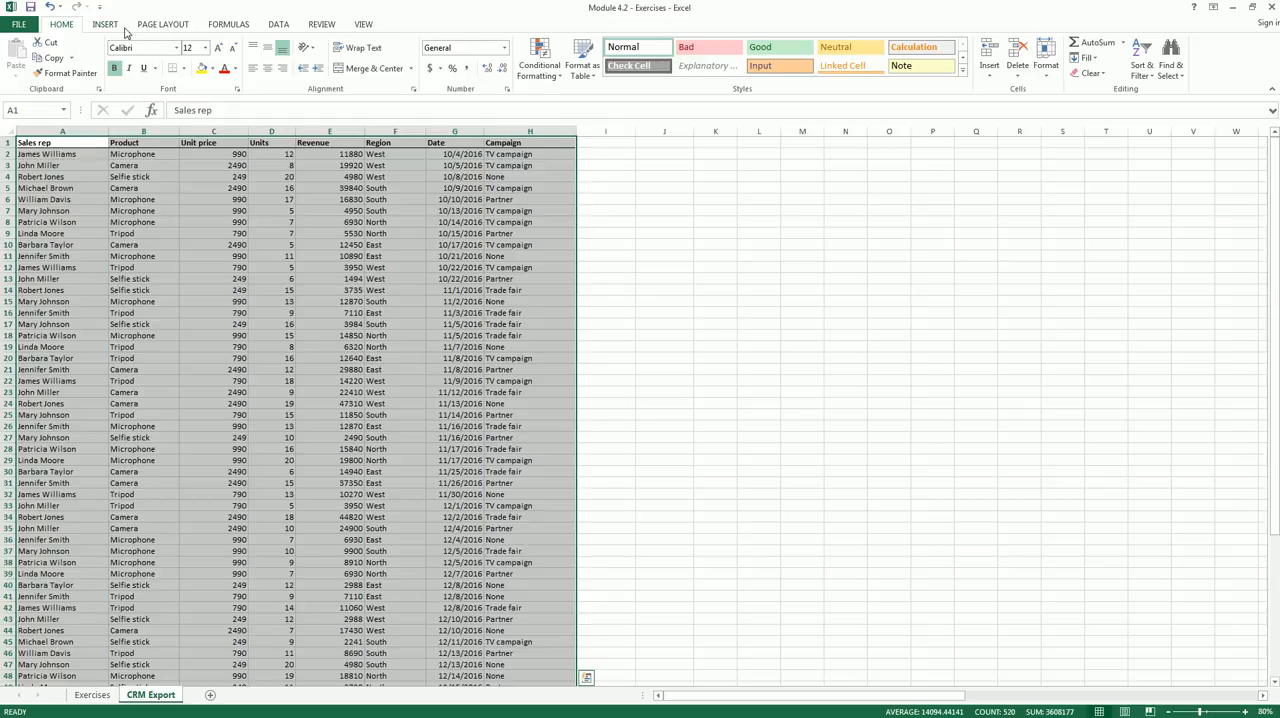
{"action": "left_click", "coordinate": [106, 24]}
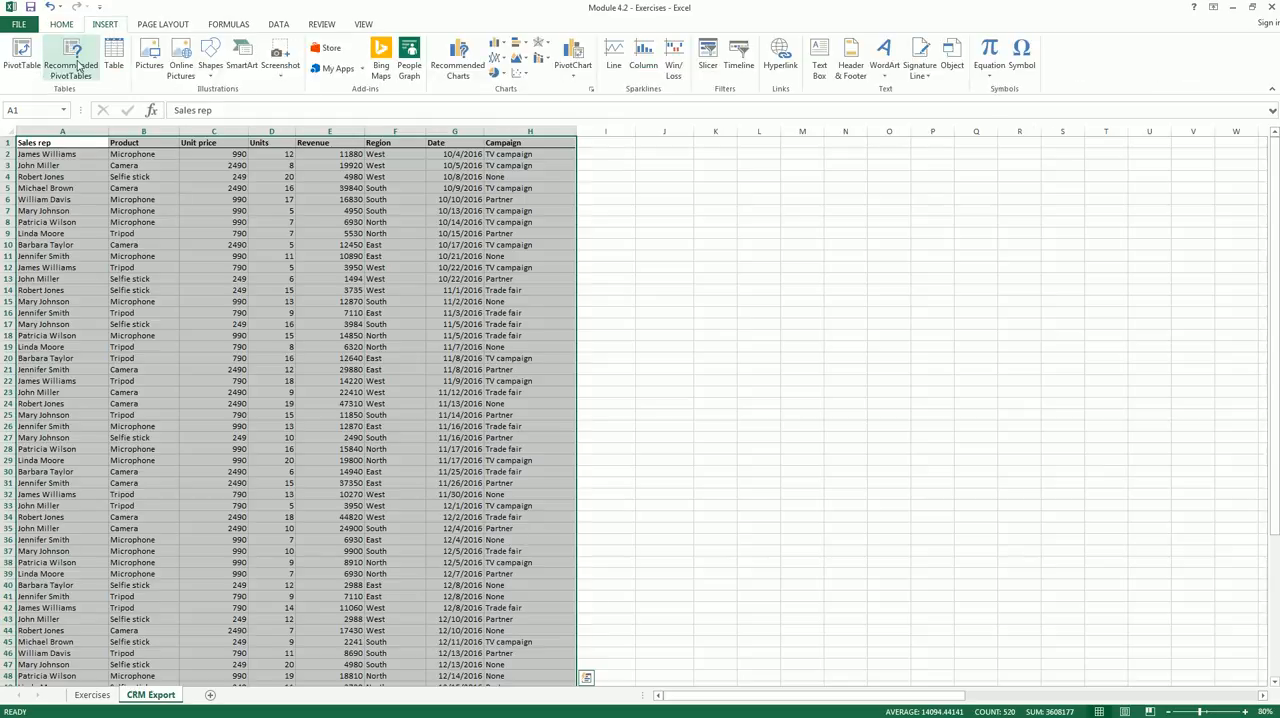
{"action": "left_click", "coordinate": [22, 55]}
{"action": "left_click", "coordinate": [413, 436]}
{"action": "left_click", "coordinate": [481, 449]}
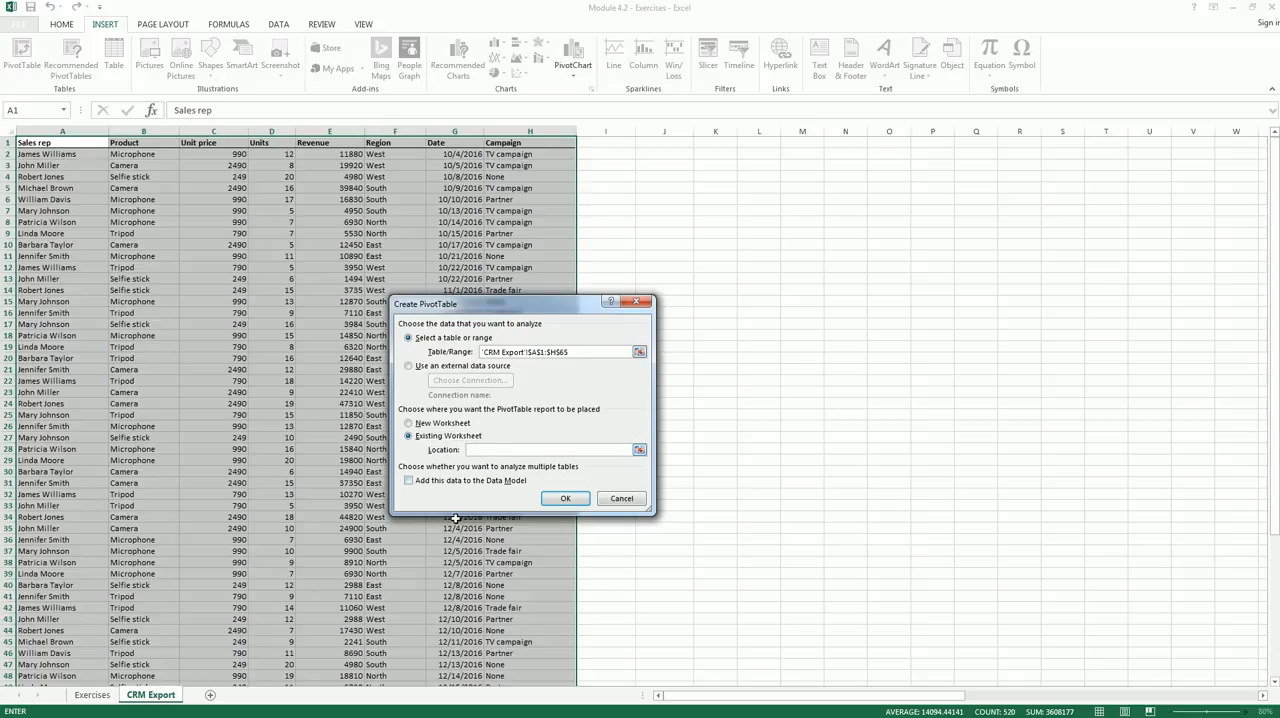
{"action": "left_click", "coordinate": [92, 694]}
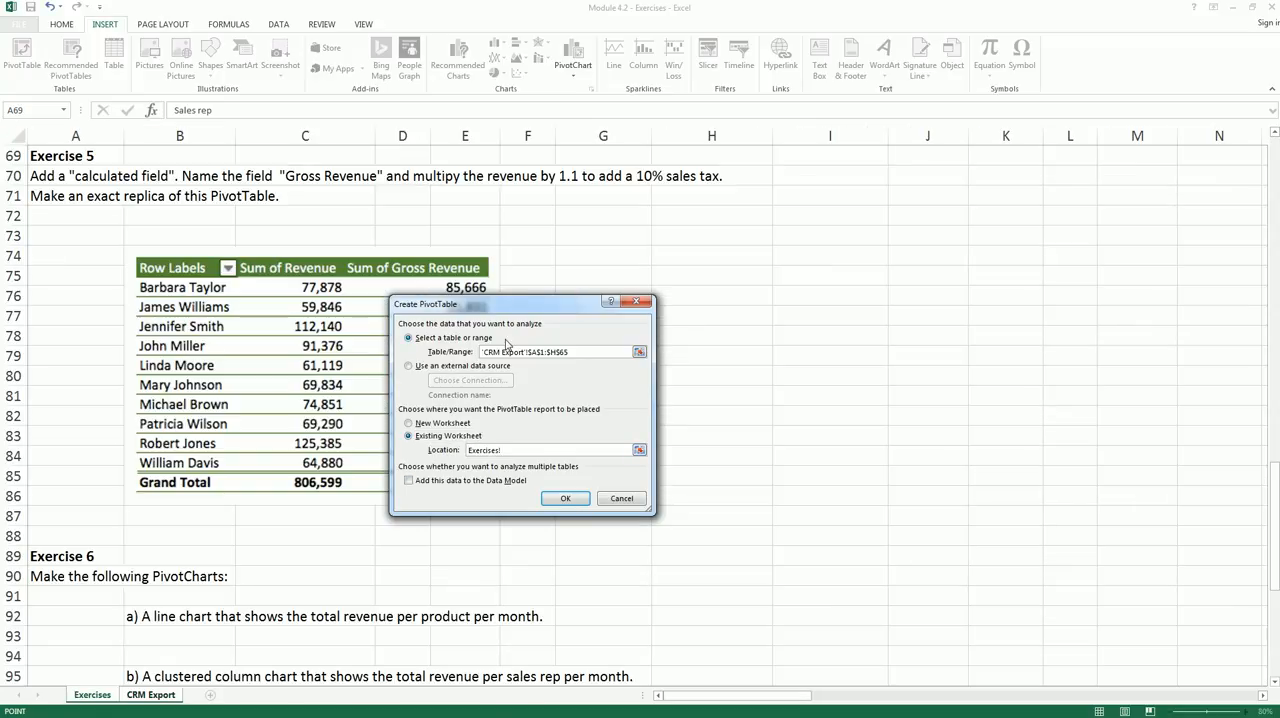
{"action": "left_click", "coordinate": [675, 218]}
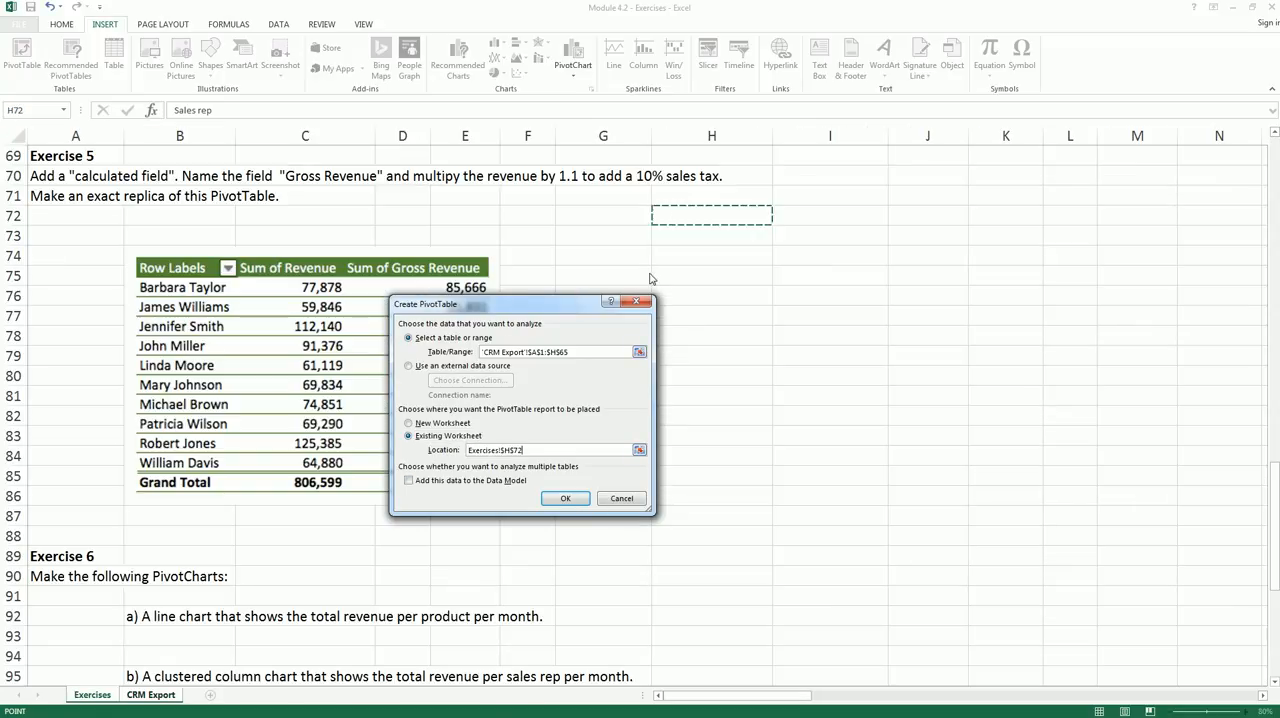
{"action": "left_click", "coordinate": [564, 498]}
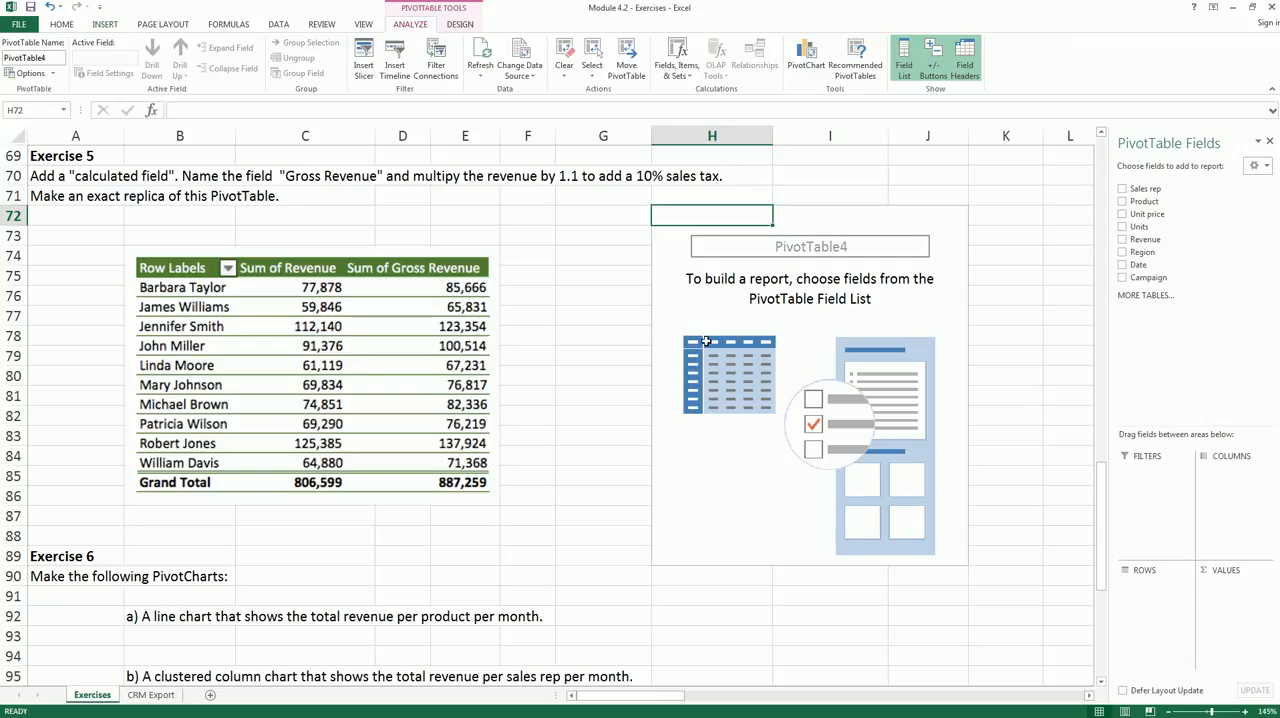
- Lay out the Exercise 5 PivotTable with Sales rep as rows and Revenue as summed values
{"action": "left_click", "coordinate": [717, 298]}
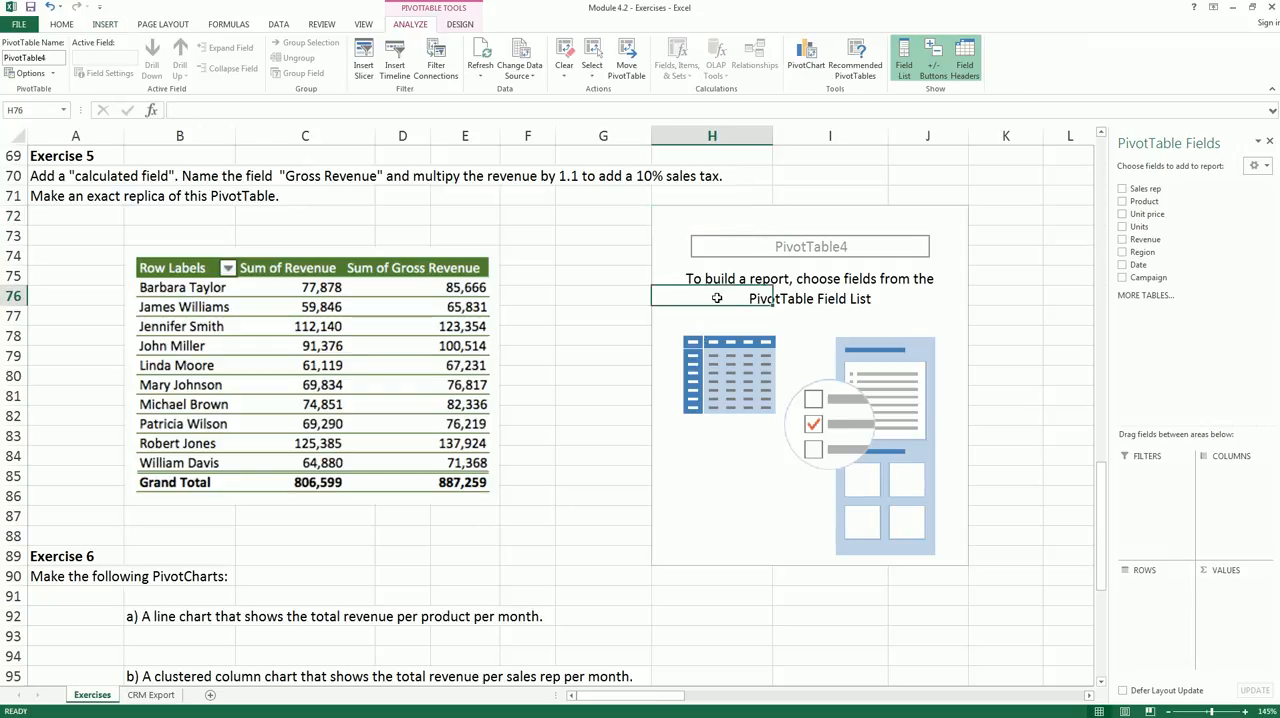
{"action": "left_click_drag", "start_coordinate": [1145, 188], "coordinate": [1136, 606]}
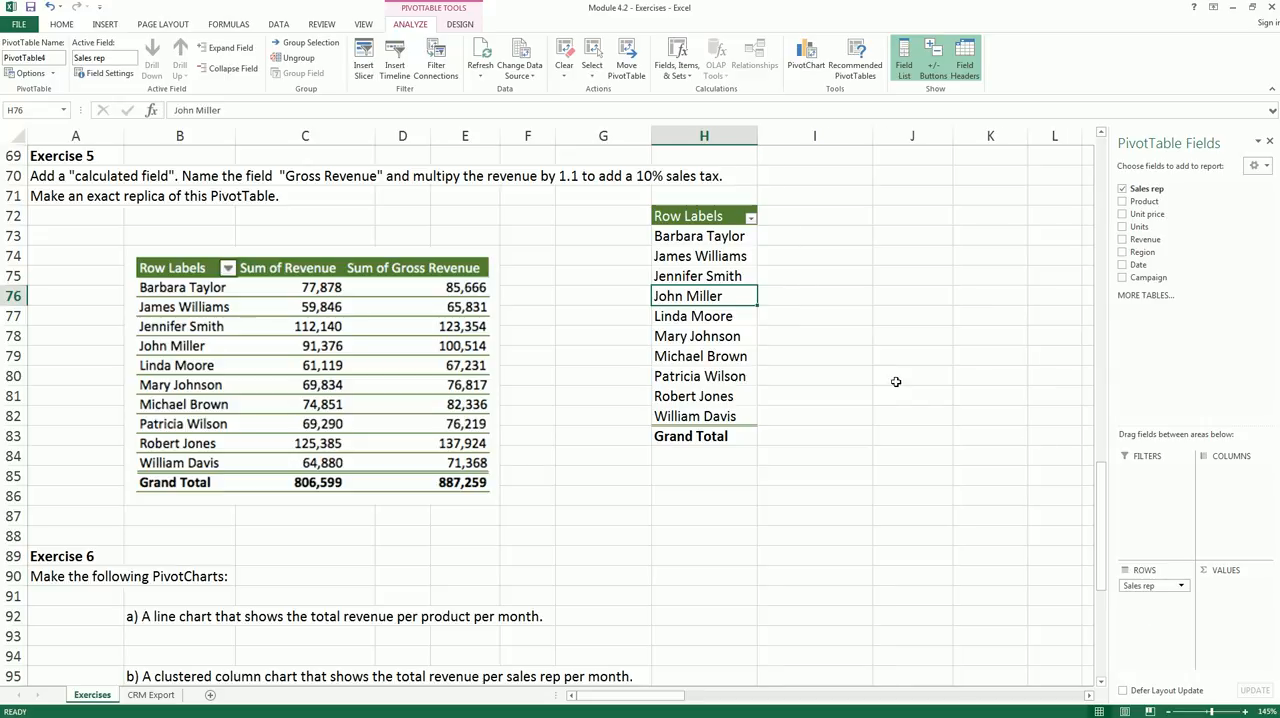
{"action": "left_click_drag", "start_coordinate": [1155, 240], "coordinate": [1238, 584]}
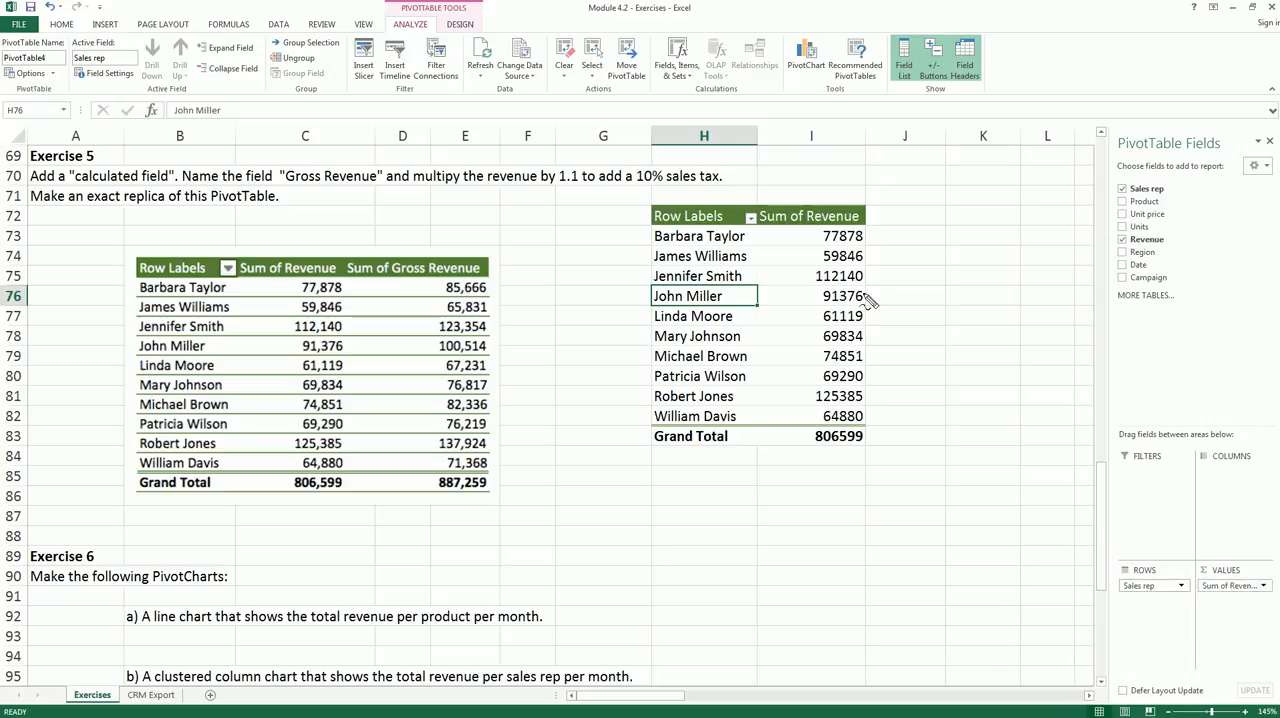
{"action": "mouse_move", "coordinate": [648, 218]}
{"action": "left_mouse_down"}
{"action": "mouse_move", "coordinate": [862, 228]}
{"action": "mouse_move", "coordinate": [735, 478]}
{"action": "mouse_move", "coordinate": [520, 283]}
{"action": "left_mouse_up"}
{"action": "mouse_move", "coordinate": [140, 253]}
{"action": "left_mouse_down"}
{"action": "mouse_move", "coordinate": [248, 225]}
{"action": "mouse_move", "coordinate": [225, 470]}
{"action": "mouse_move", "coordinate": [150, 218]}
{"action": "left_mouse_up"}
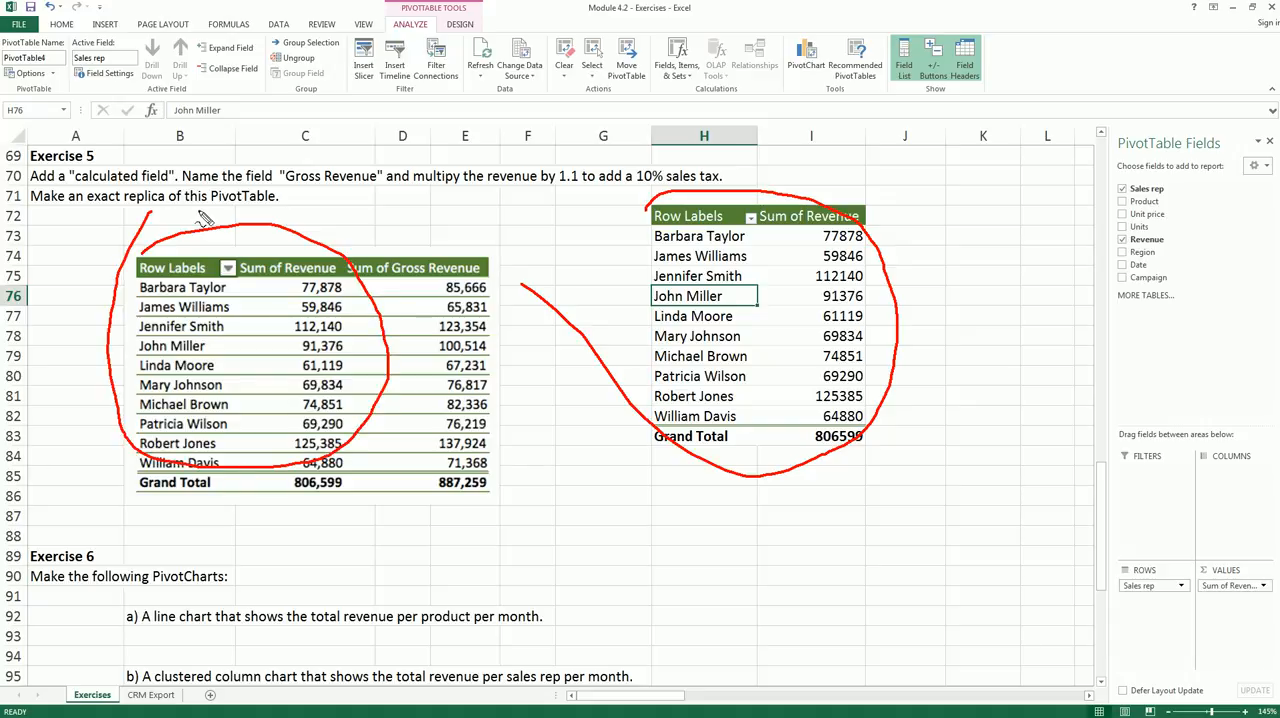
{"action": "key", "text": "Escape"}
- Add a calculated field named Gross Revenue with the formula = Revenue*1.1 to the Exercise 5 PivotTable
{"action": "left_click_drag", "start_coordinate": [860, 236], "coordinate": [848, 416]}
{"action": "left_click", "coordinate": [848, 417]}
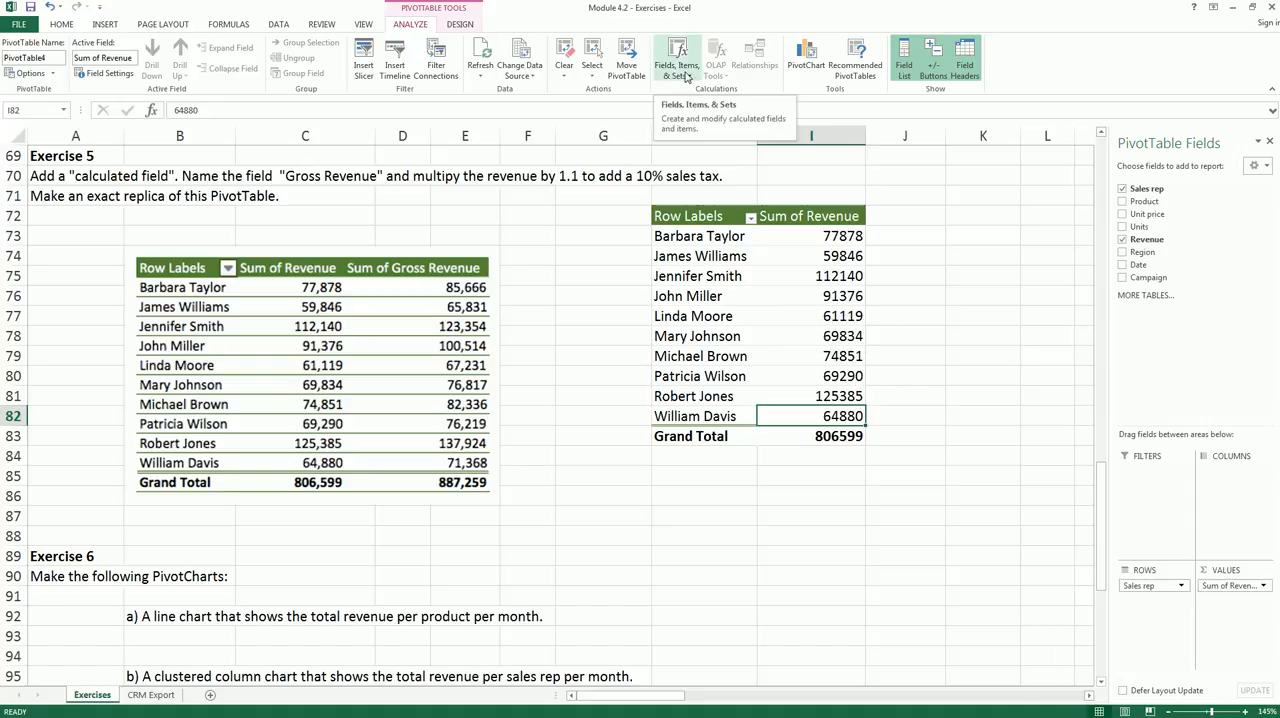
{"action": "left_click", "coordinate": [690, 78]}
{"action": "left_click", "coordinate": [697, 95]}
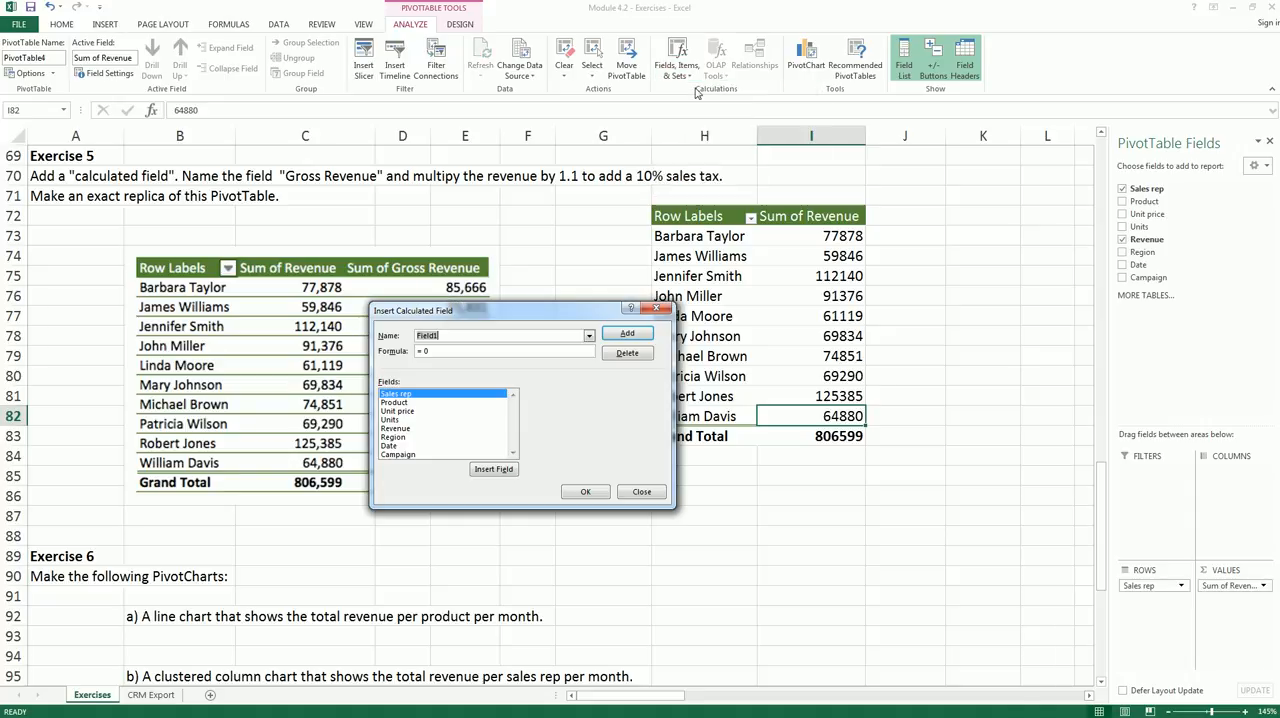
{"action": "left_click_drag", "start_coordinate": [600, 312], "coordinate": [812, 466]}
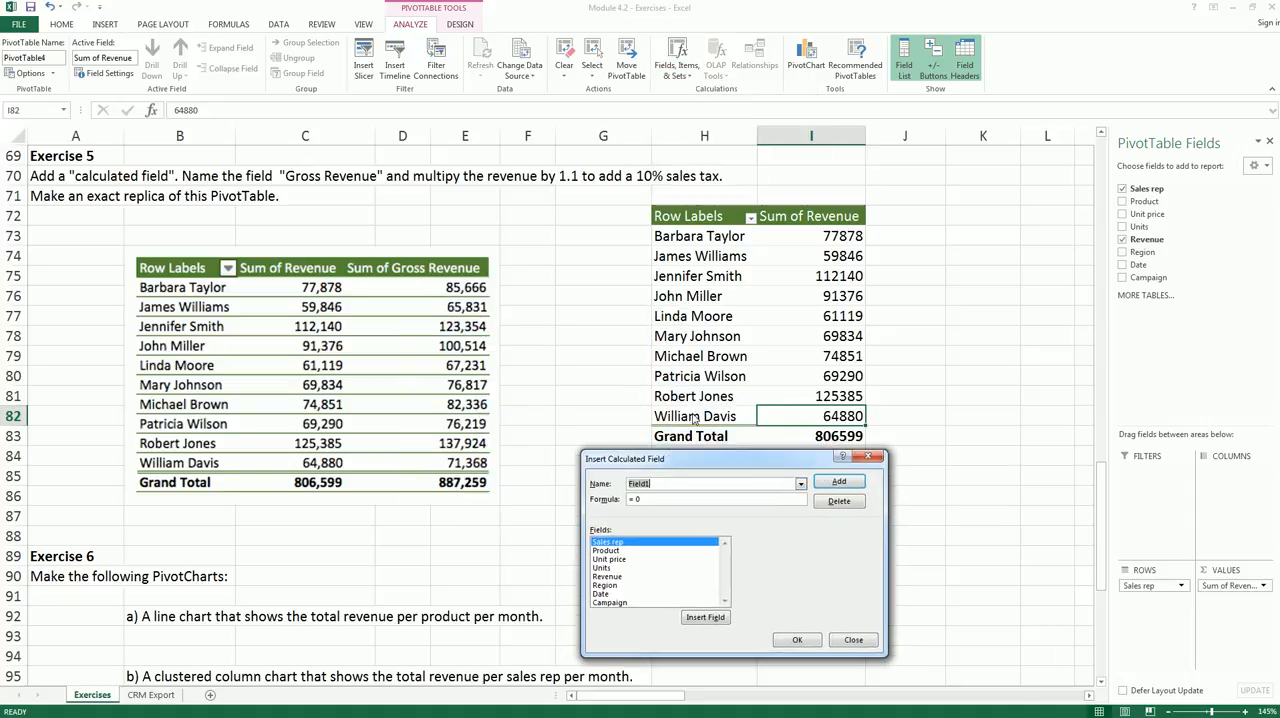
{"action": "type", "text": "Gross Revenue"}
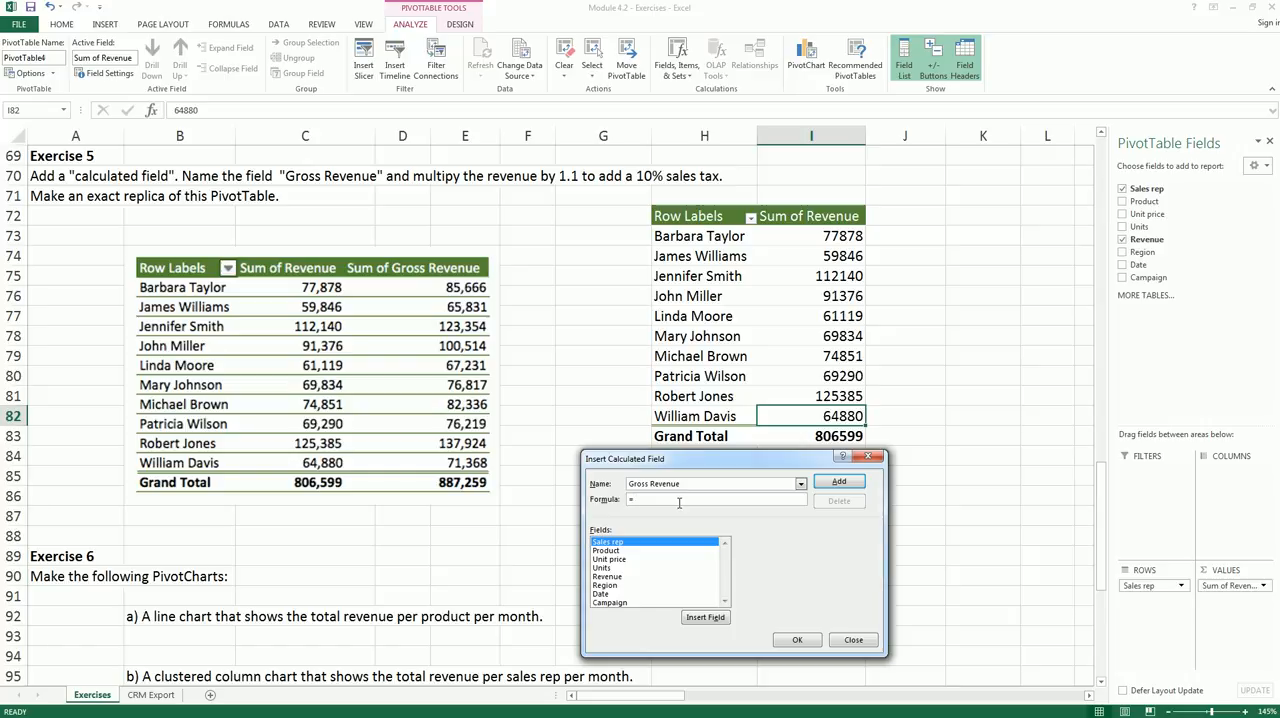
{"action": "double_click", "coordinate": [620, 577]}
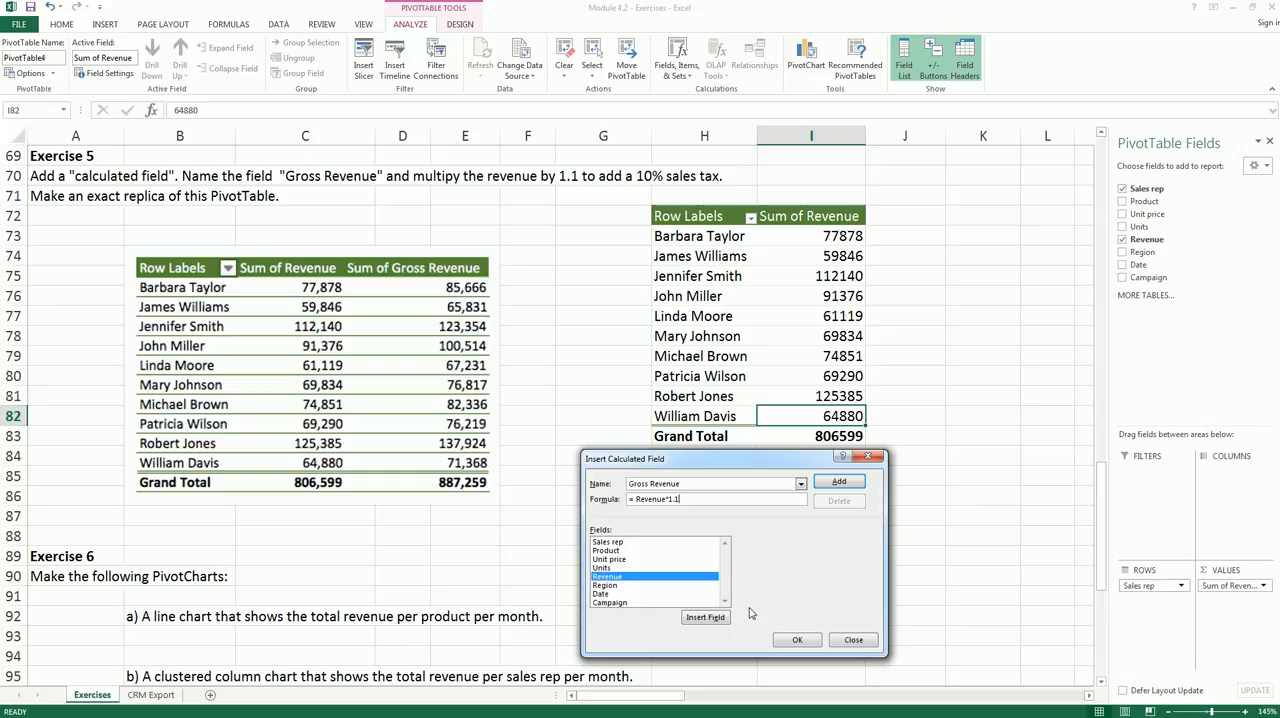
{"action": "left_click", "coordinate": [810, 641]}
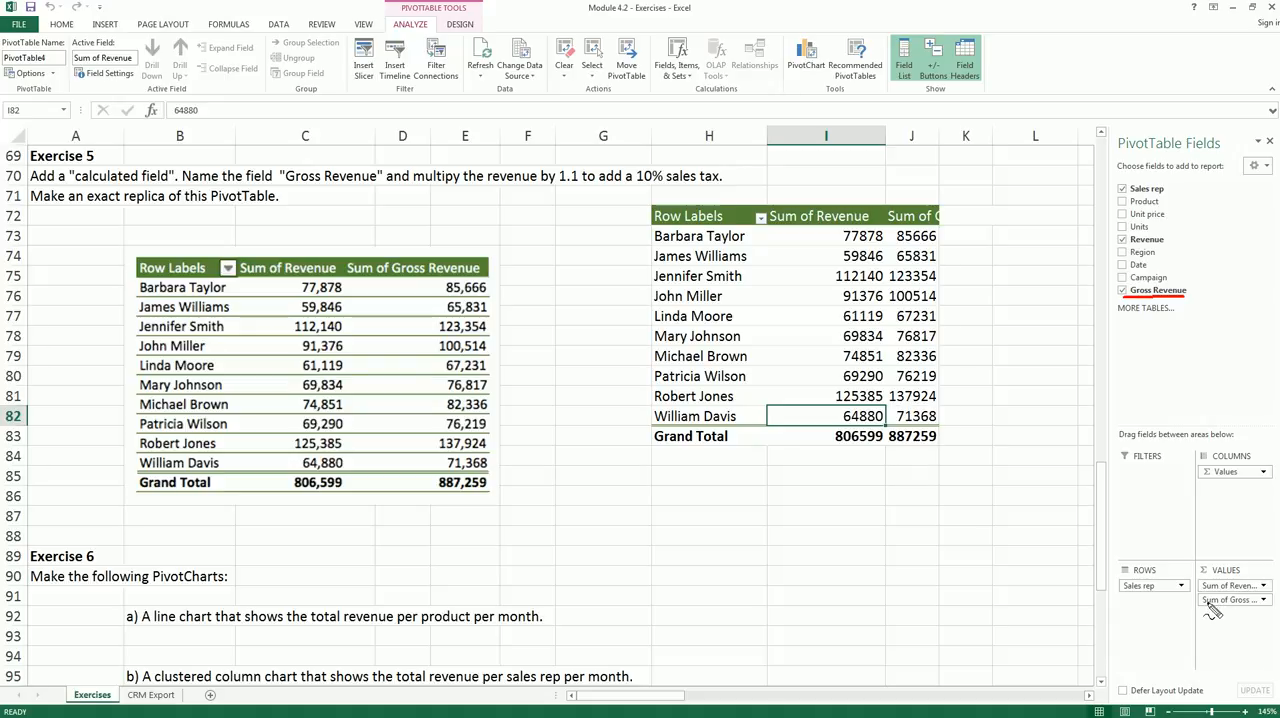
- Widen column J to fit the full Sum of Gross Revenue header
{"action": "mouse_move", "coordinate": [1191, 603]}
{"action": "left_mouse_down"}
{"action": "mouse_move", "coordinate": [1265, 608]}
{"action": "mouse_move", "coordinate": [1259, 575]}
{"action": "mouse_move", "coordinate": [1192, 578]}
{"action": "mouse_move", "coordinate": [1205, 610]}
{"action": "left_mouse_up"}
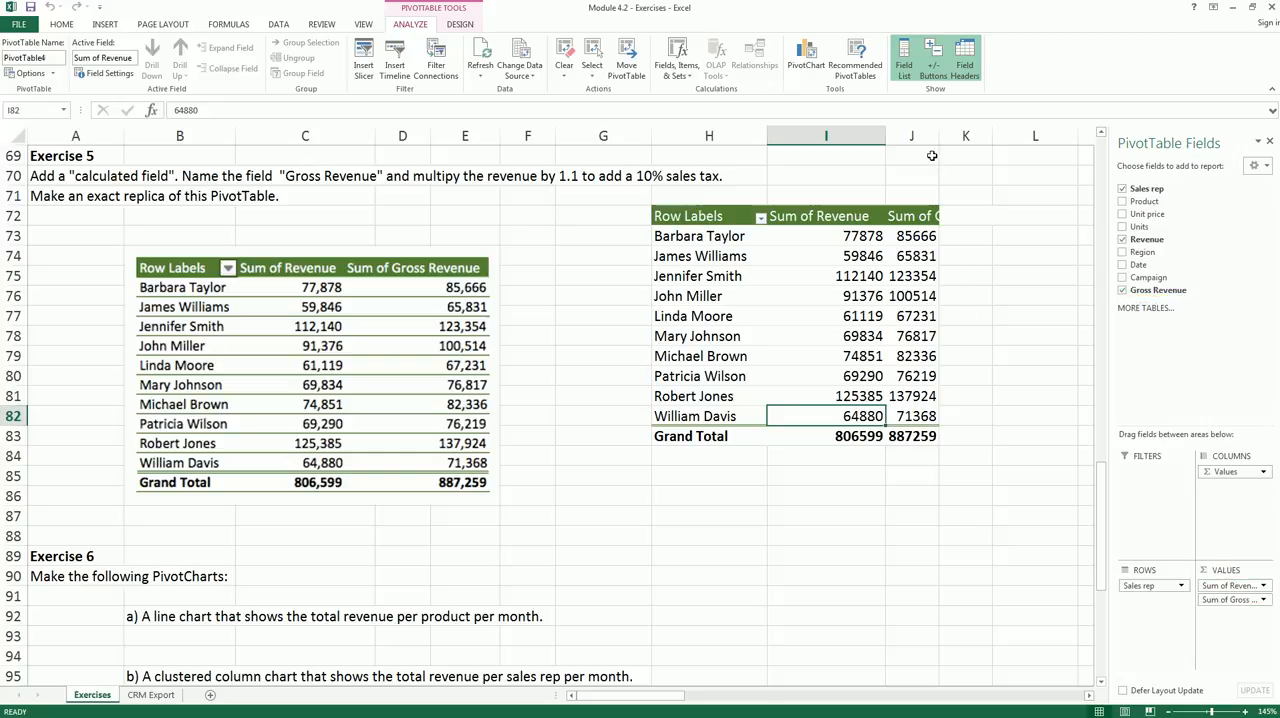
{"action": "left_click_drag", "start_coordinate": [939, 137], "coordinate": [1041, 139]}
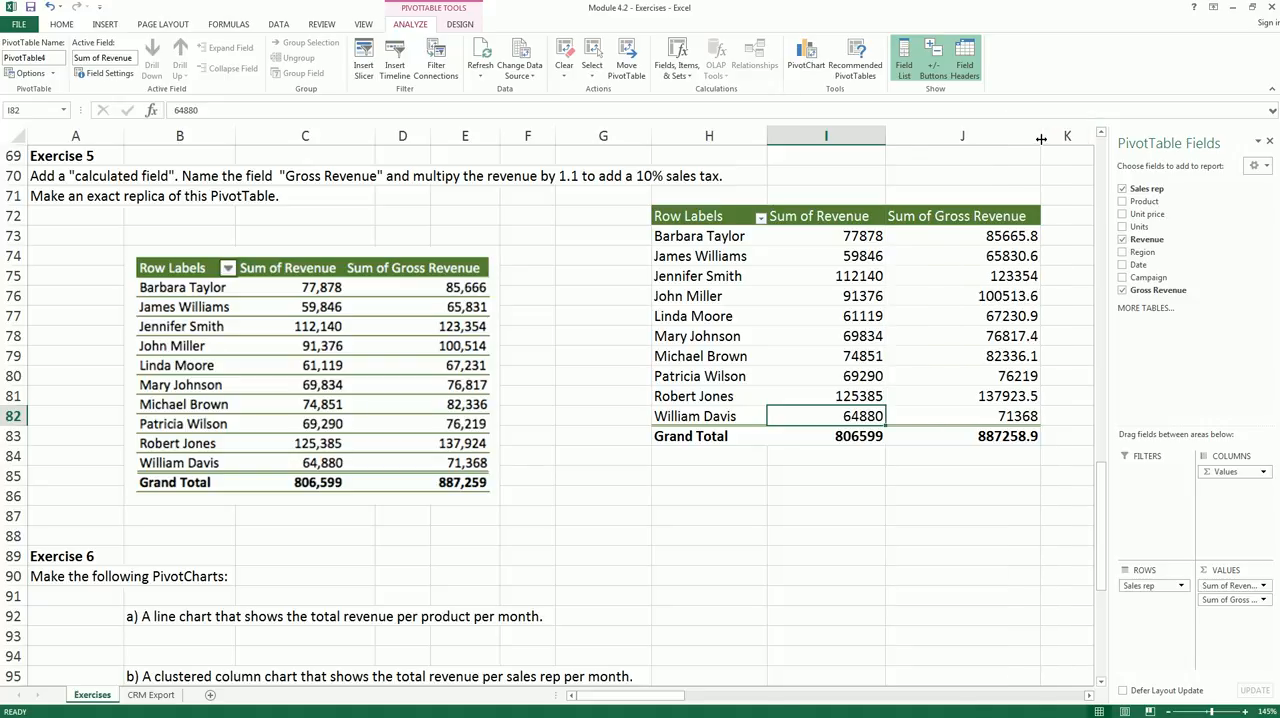
- Format the revenue and gross revenue values in I73:J83 with thousands separators and no decimal places
{"action": "left_click", "coordinate": [893, 293]}
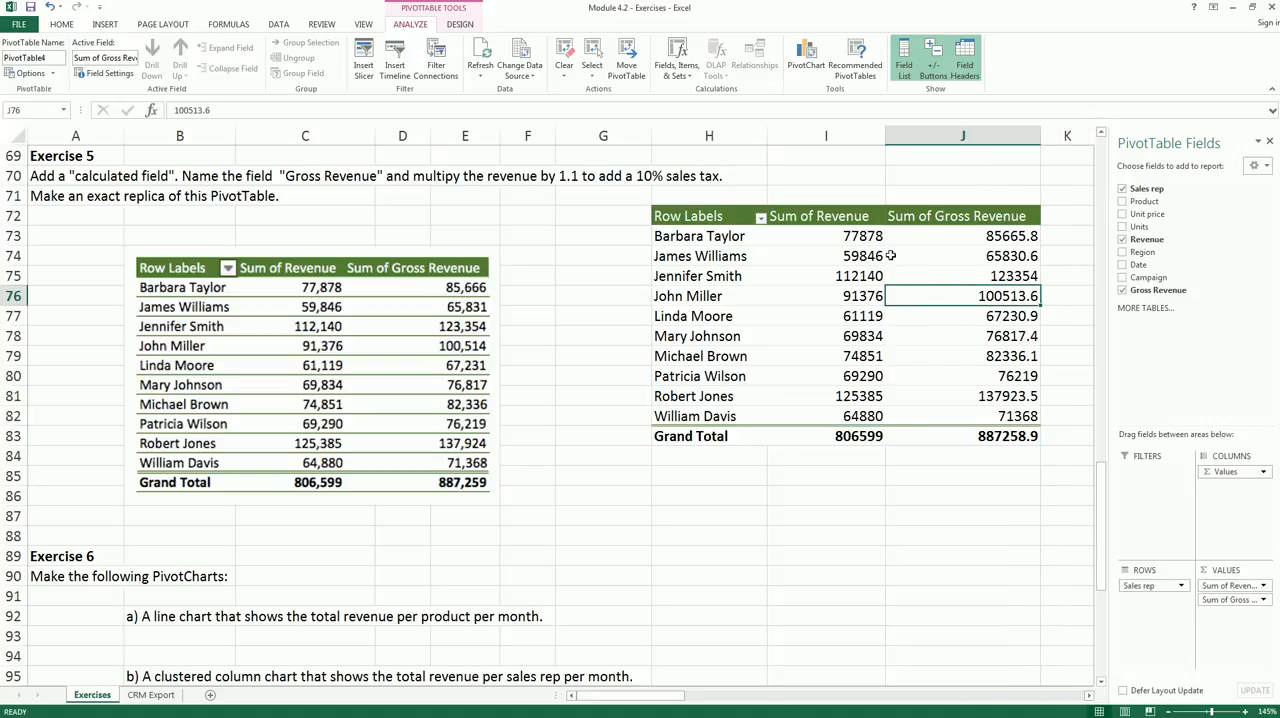
{"action": "left_click_drag", "start_coordinate": [852, 238], "coordinate": [999, 430]}
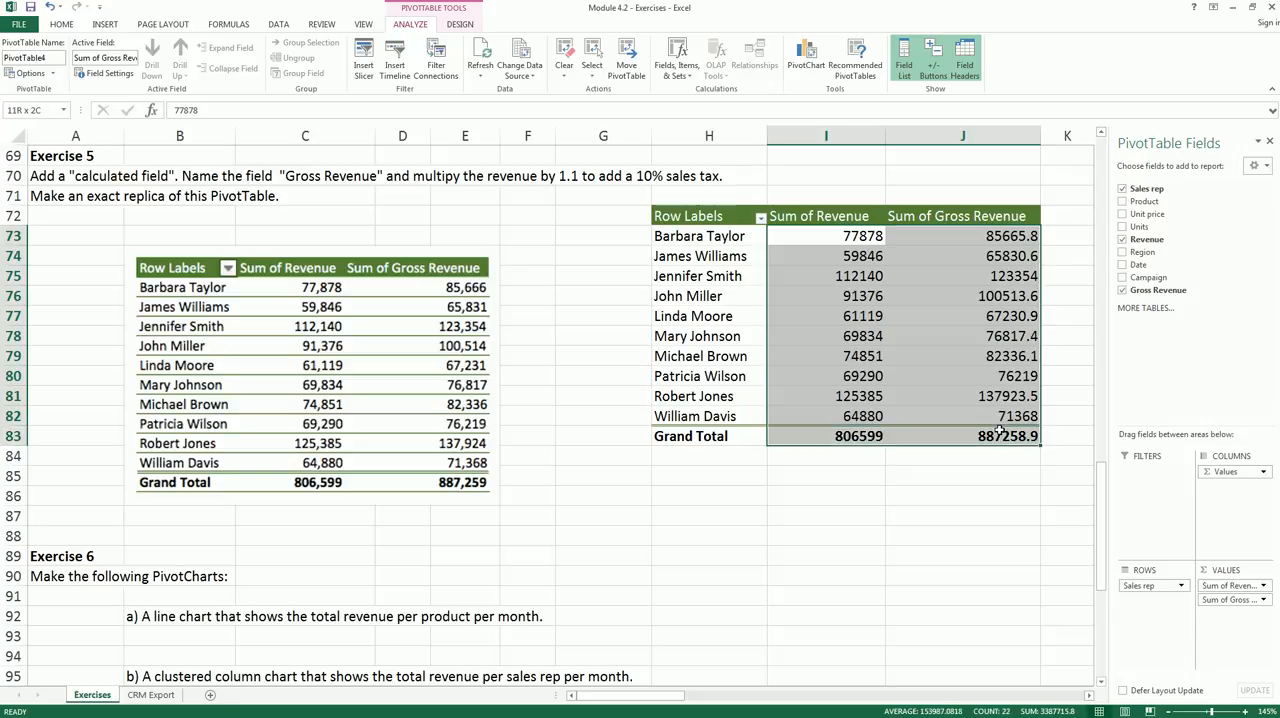
{"action": "left_click", "coordinate": [64, 25]}
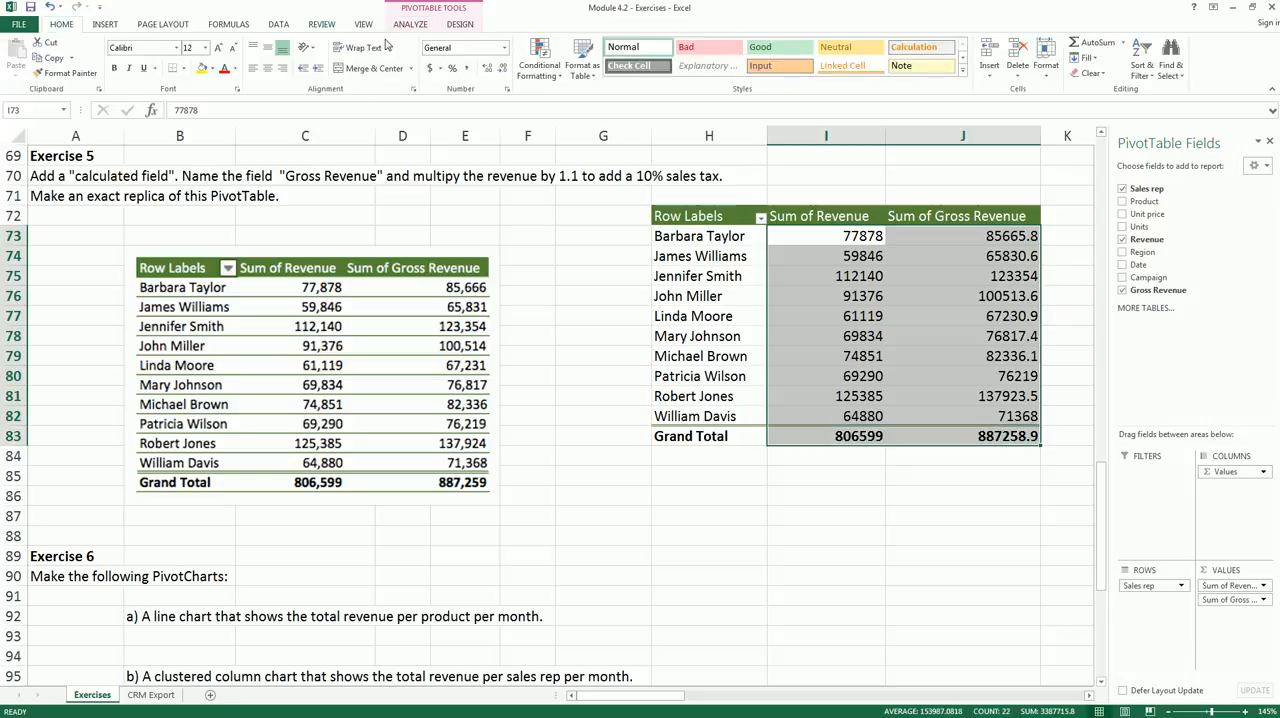
{"action": "left_click", "coordinate": [466, 68]}
{"action": "left_click", "coordinate": [501, 68]}
{"action": "left_click", "coordinate": [501, 70]}
{"action": "left_click", "coordinate": [648, 375]}
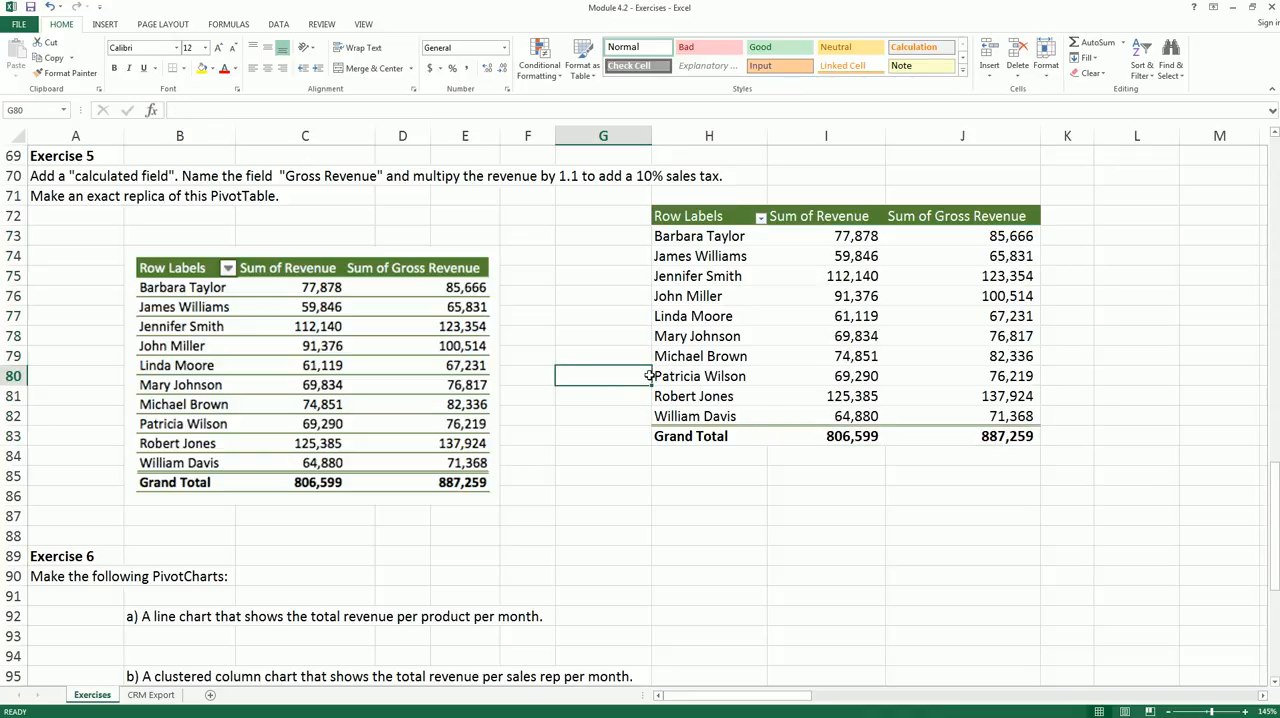
{"action": "mouse_move", "coordinate": [634, 319]}
{"action": "left_mouse_down"}
{"action": "mouse_move", "coordinate": [522, 345]}
{"action": "mouse_move", "coordinate": [537, 378]}
{"action": "left_mouse_up"}
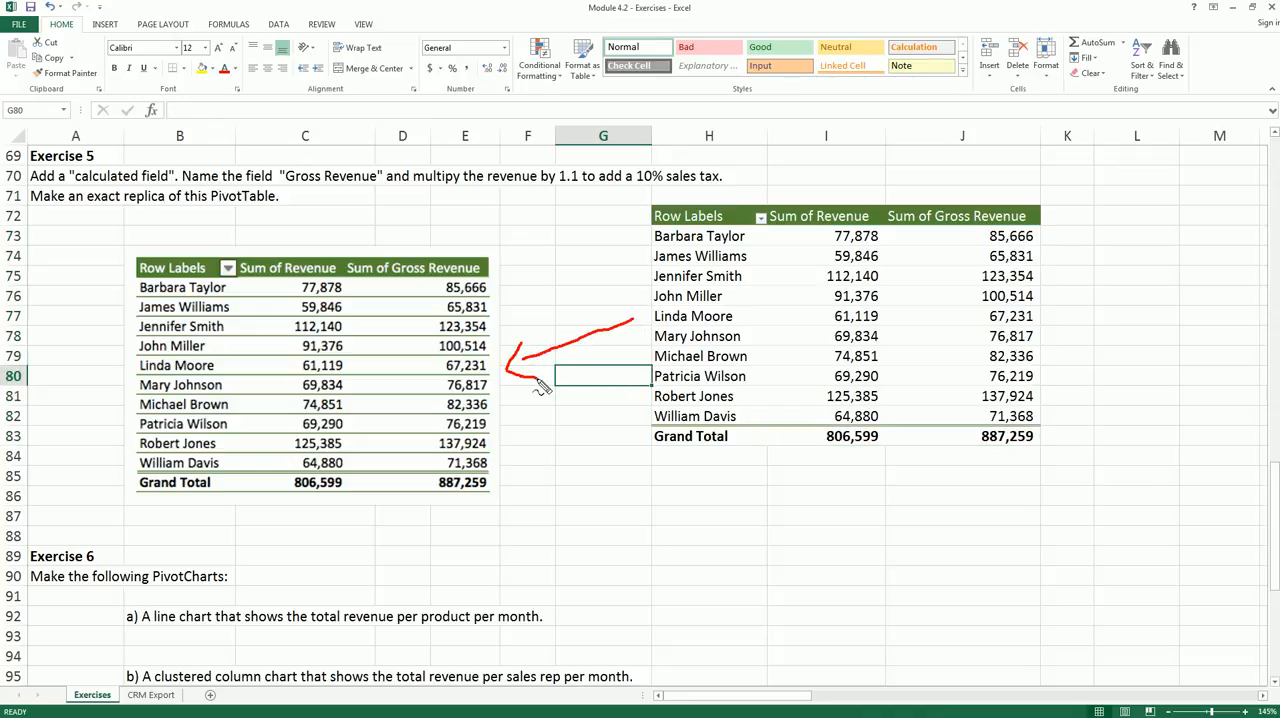
{"action": "mouse_move", "coordinate": [890, 227]}
{"action": "left_mouse_down"}
{"action": "mouse_move", "coordinate": [1040, 230]}
{"action": "mouse_move", "coordinate": [906, 197]}
{"action": "mouse_move", "coordinate": [887, 210]}
{"action": "mouse_move", "coordinate": [885, 238]}
{"action": "mouse_move", "coordinate": [905, 232]}
{"action": "left_mouse_up"}
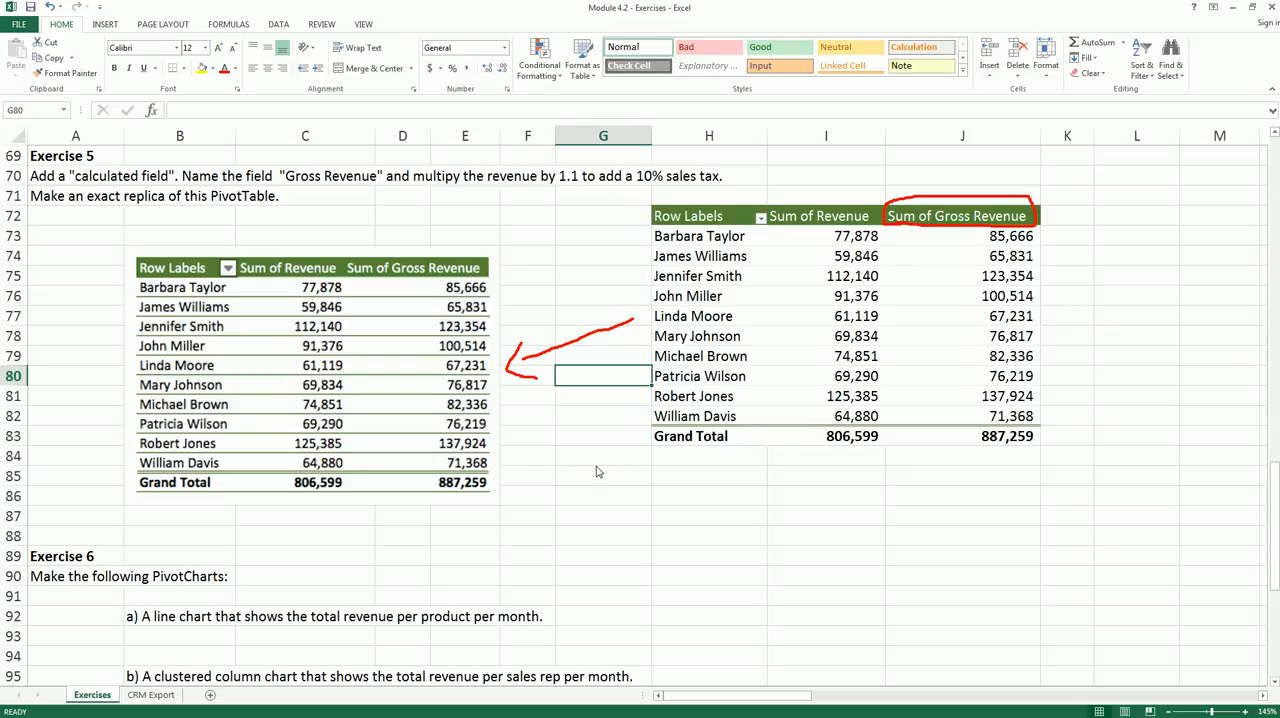
{"action": "key", "text": "Escape"}
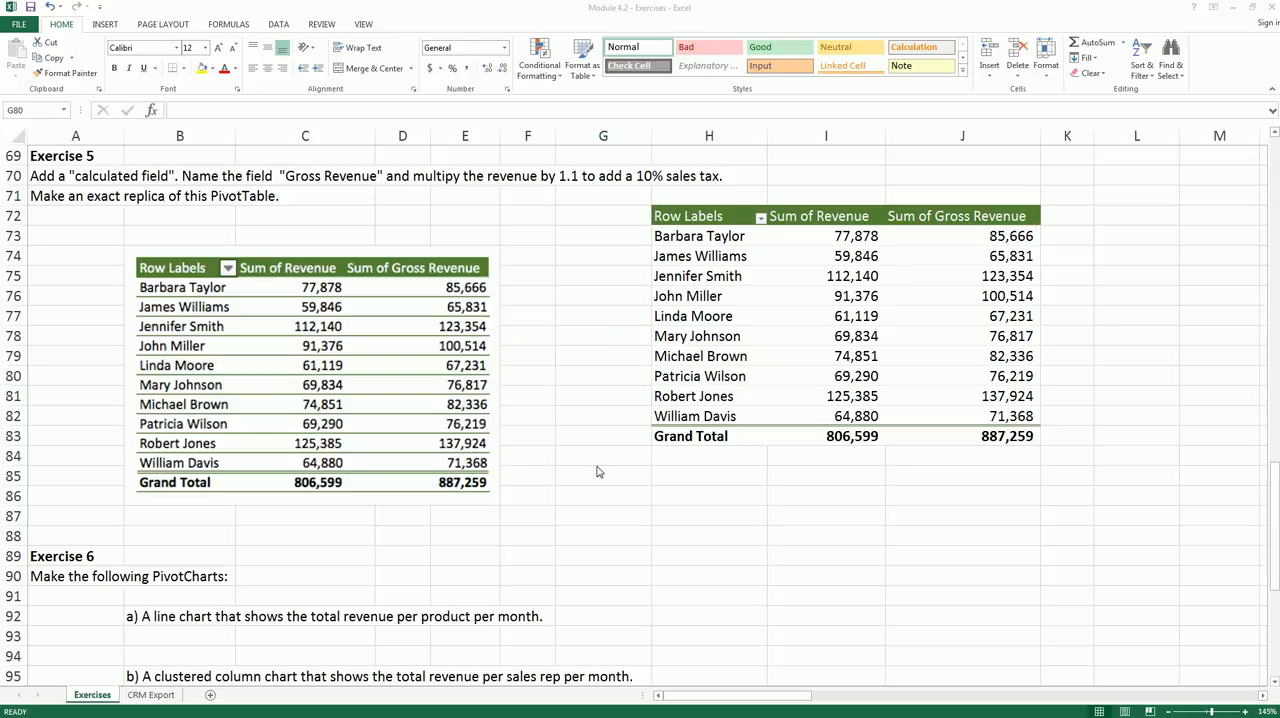
- Insert a PivotTable from the CRM Export range A1:H65 for Exercise 6, placed on the existing Exercises sheet at cell H92
{"action": "scroll", "coordinate": [597, 468], "scroll_direction": "down", "scroll_amount": 4}
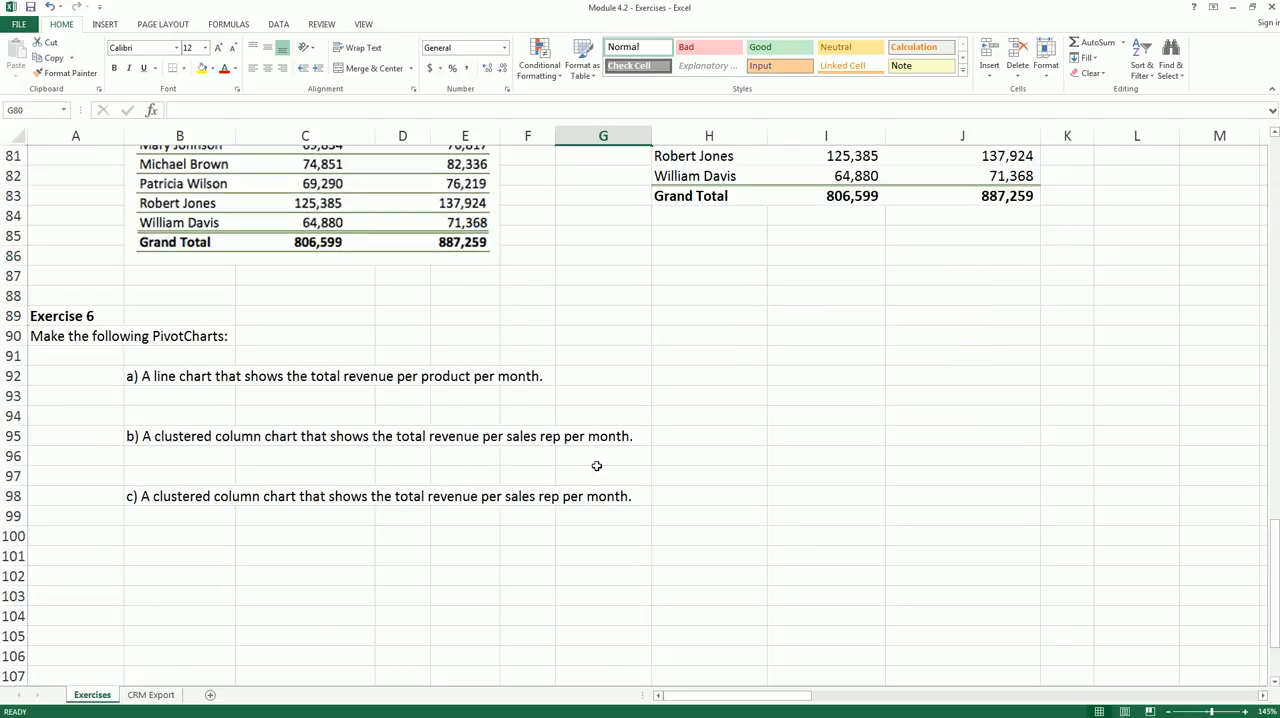
{"action": "scroll", "coordinate": [597, 466], "scroll_direction": "down", "scroll_amount": 2}
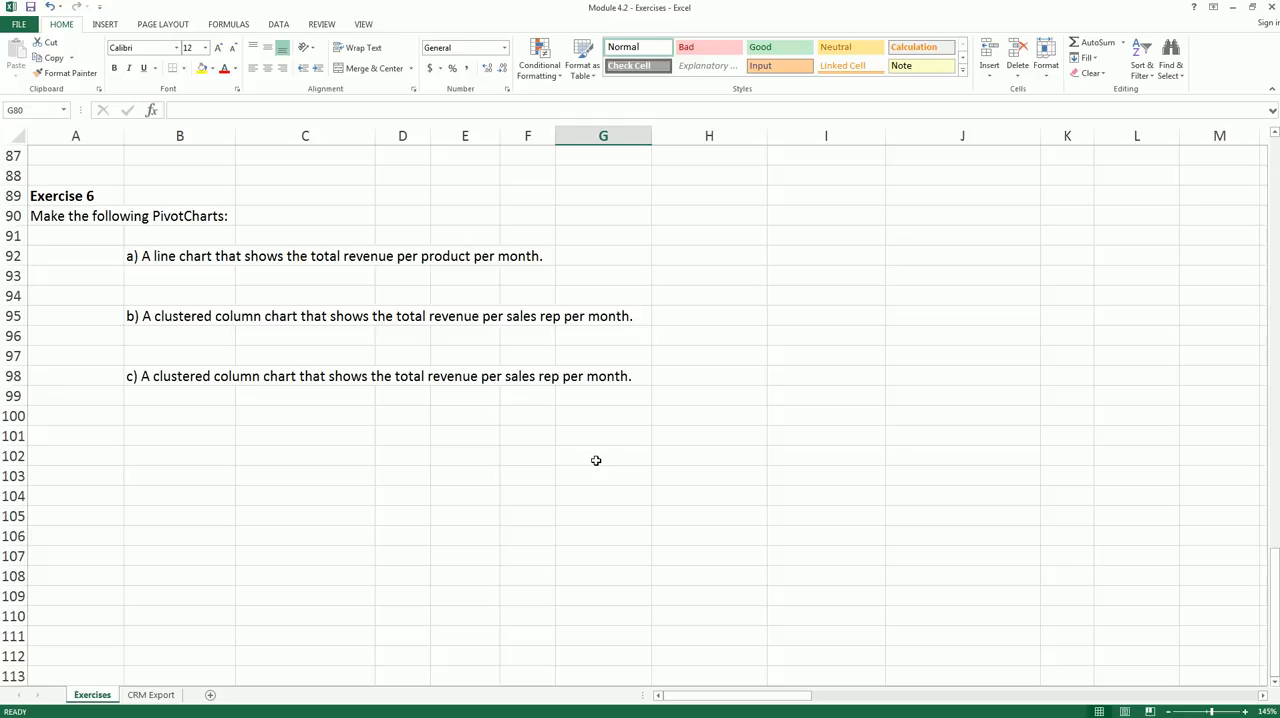
{"action": "left_click", "coordinate": [155, 262]}
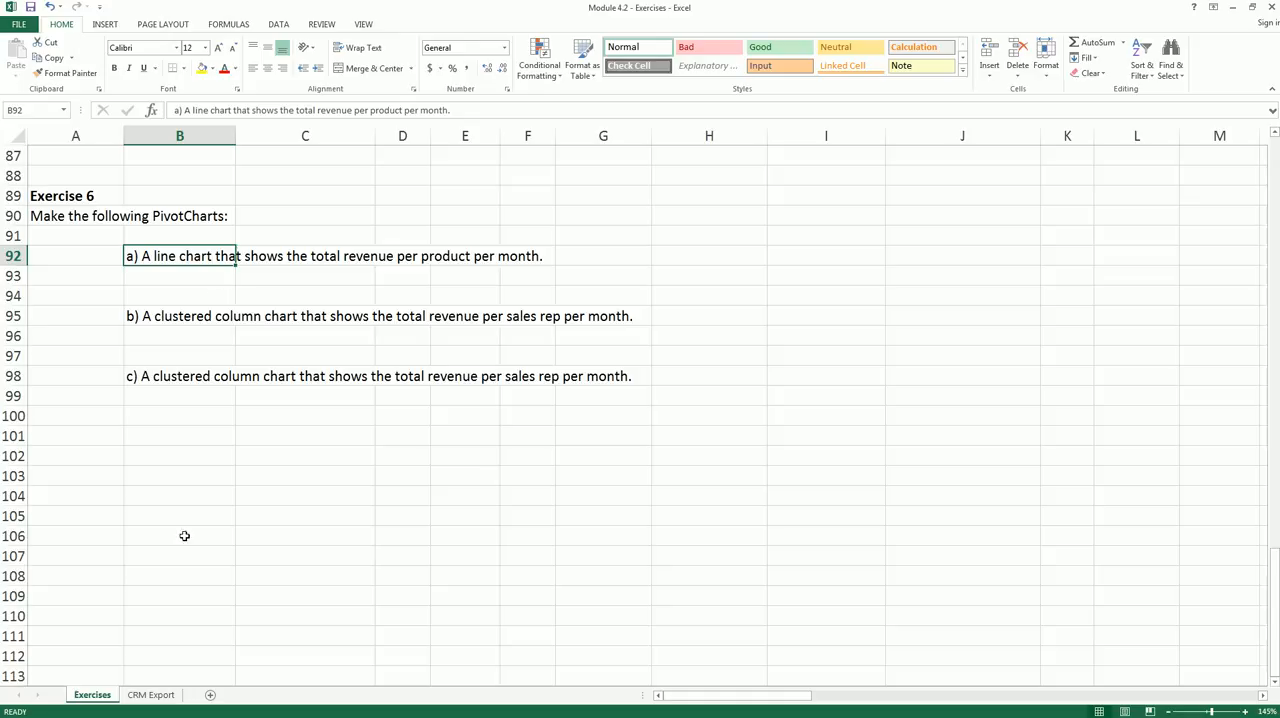
{"action": "left_click", "coordinate": [150, 695]}
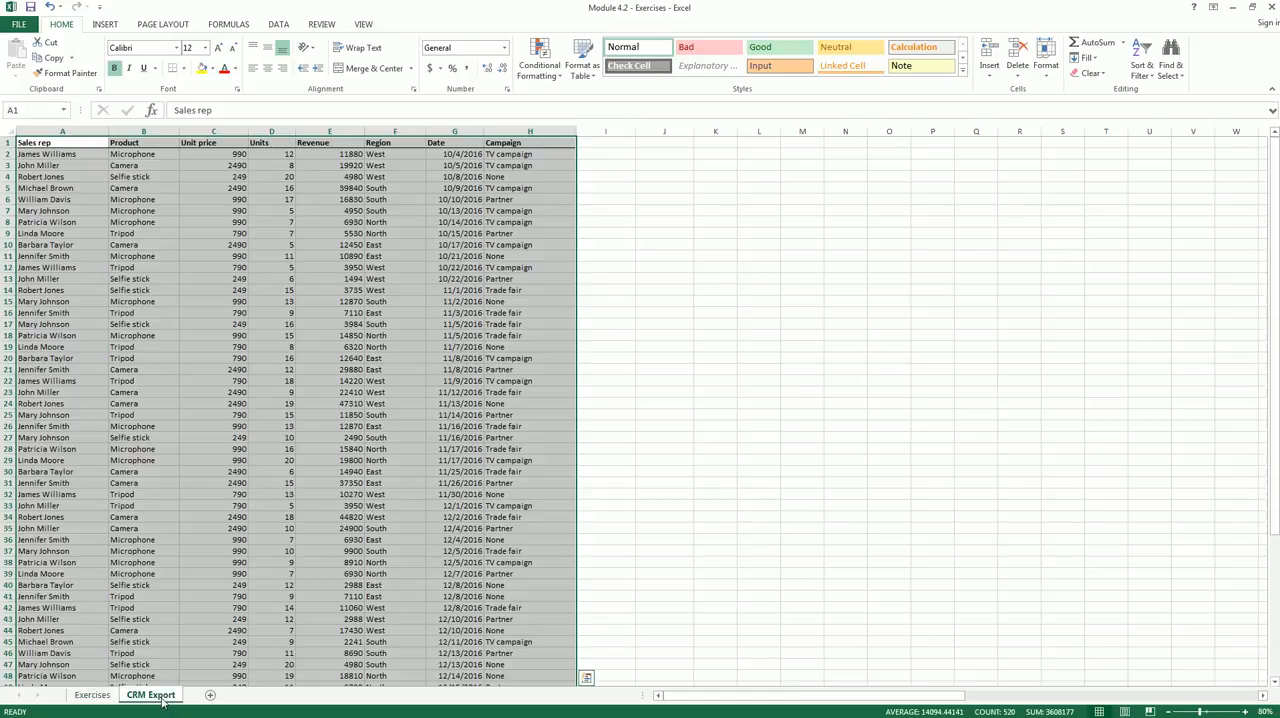
{"action": "left_click", "coordinate": [105, 25]}
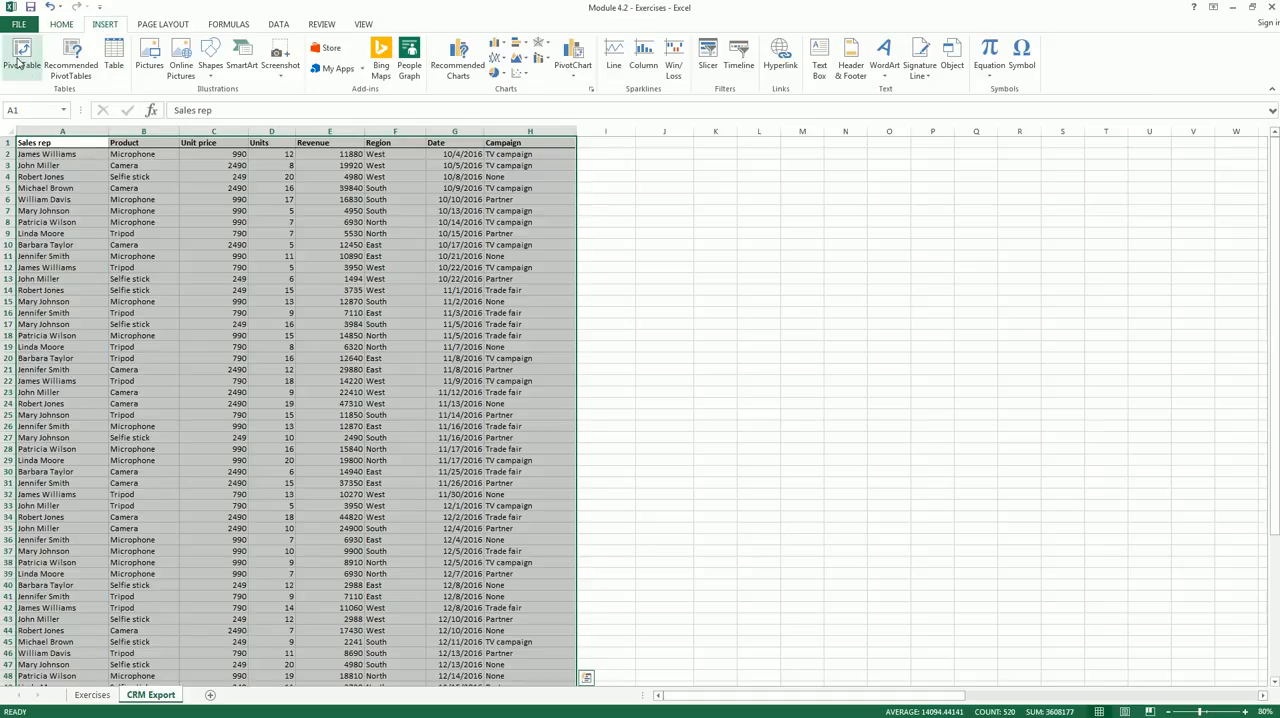
{"action": "left_click", "coordinate": [20, 60]}
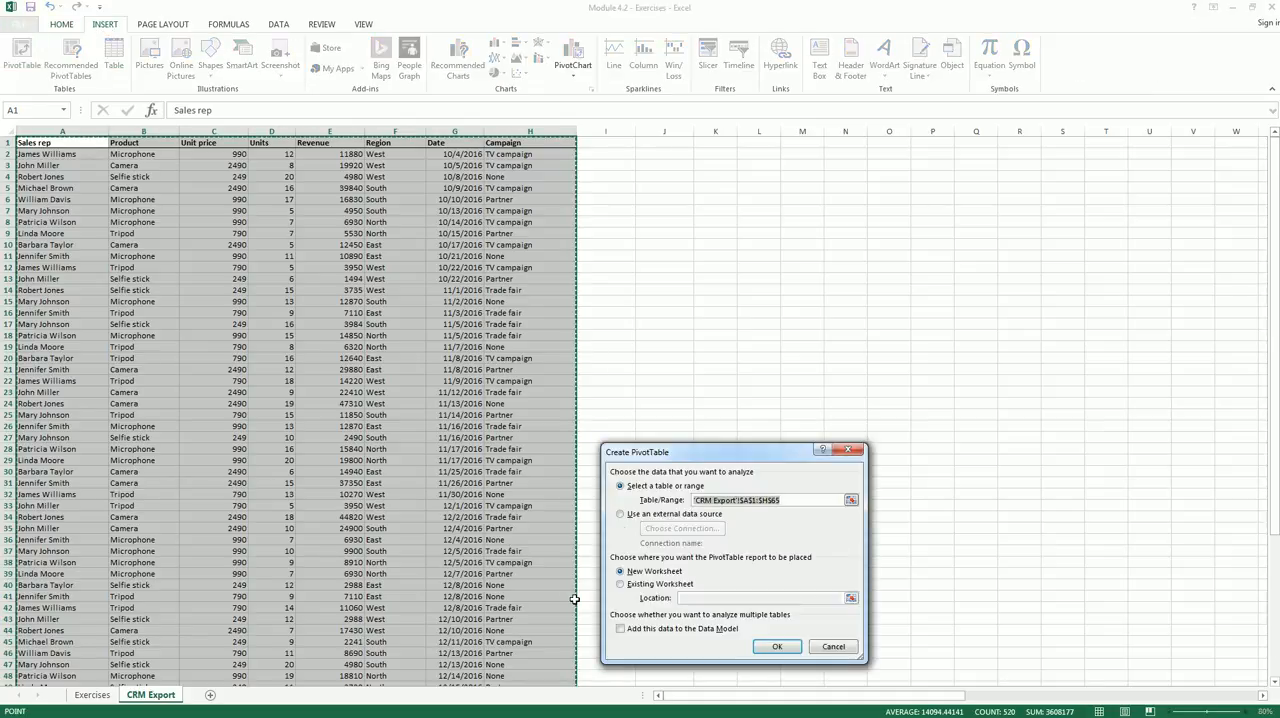
{"action": "left_click", "coordinate": [621, 585]}
{"action": "left_click", "coordinate": [692, 597]}
{"action": "left_click", "coordinate": [760, 648]}
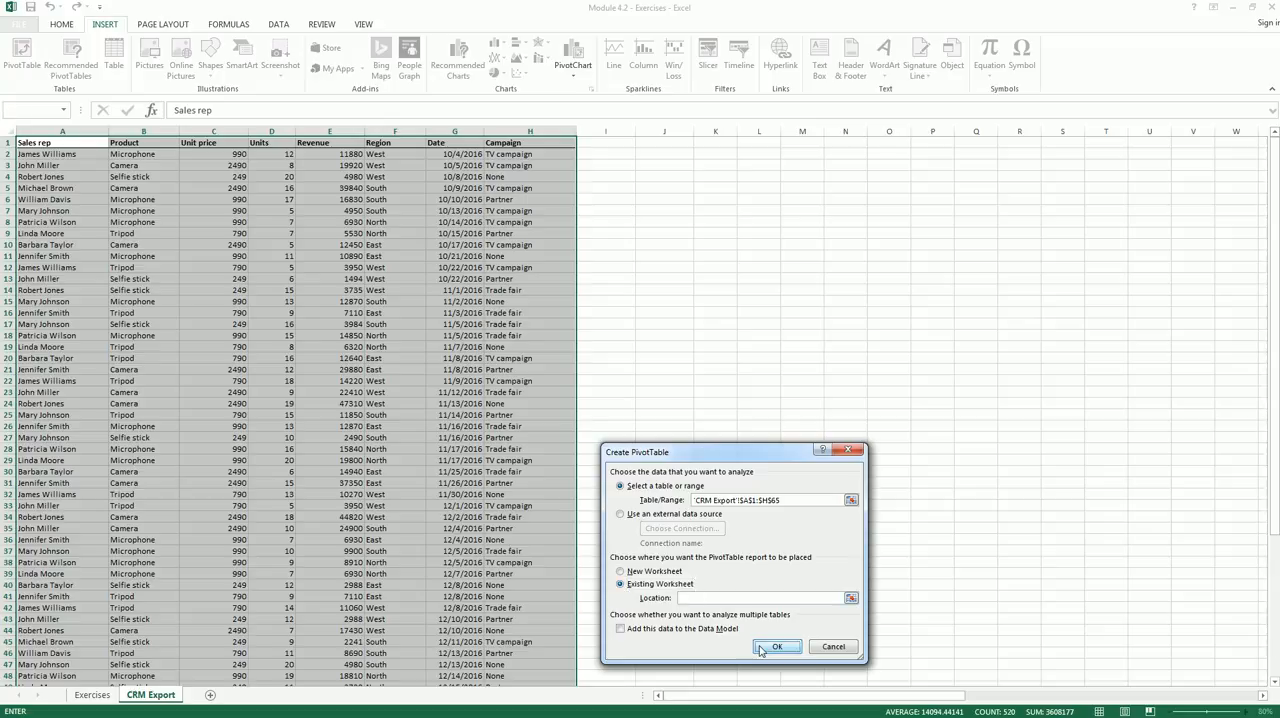
{"action": "left_click", "coordinate": [652, 404]}
{"action": "left_click", "coordinate": [92, 694]}
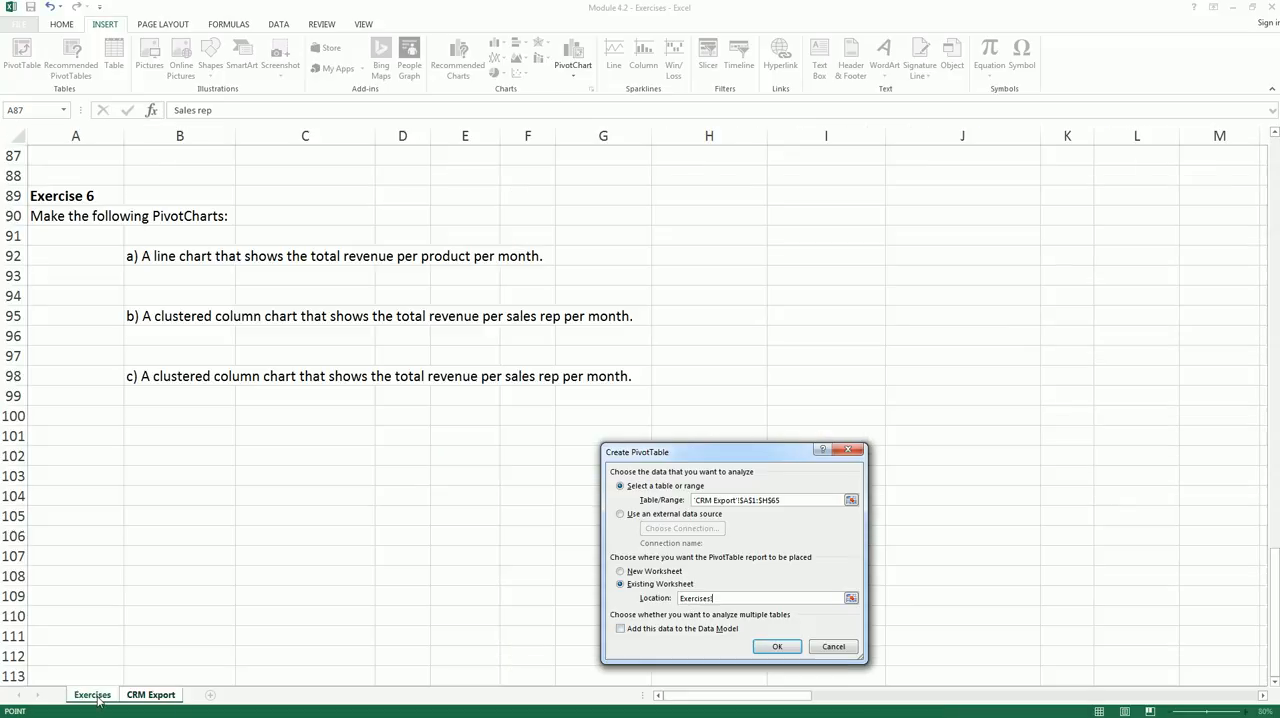
{"action": "left_click", "coordinate": [754, 257]}
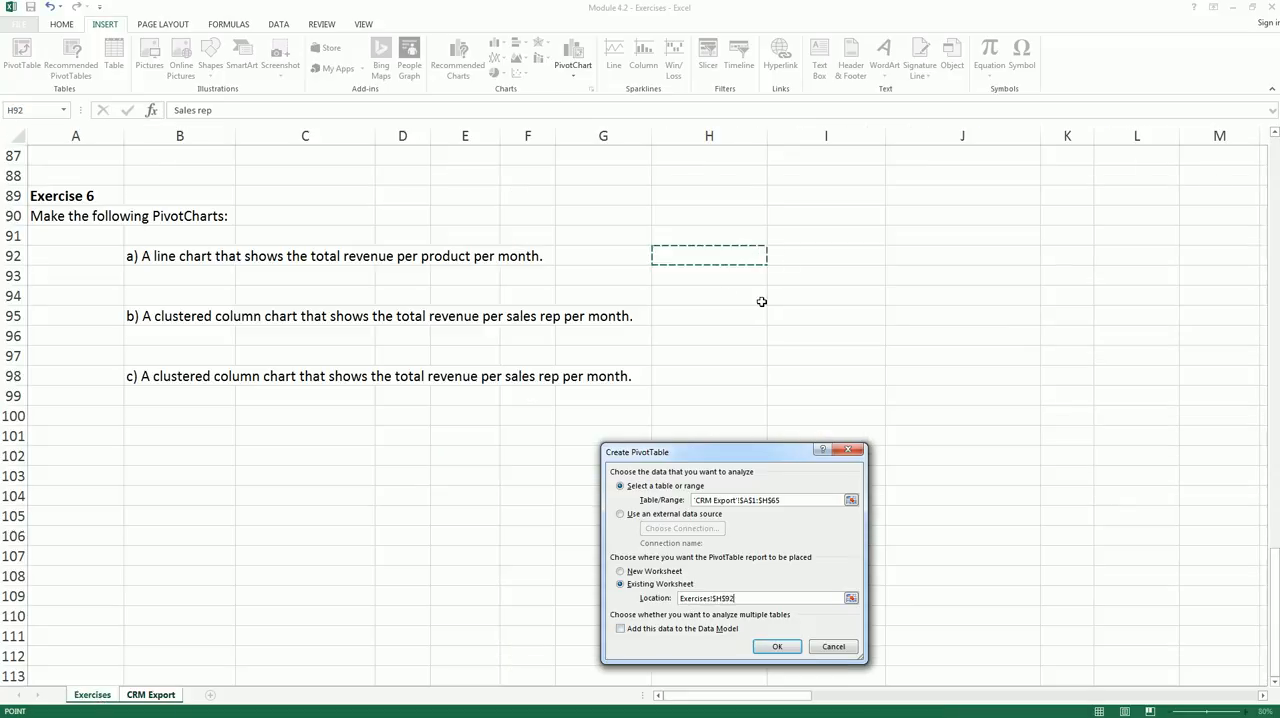
{"action": "left_click", "coordinate": [777, 646]}
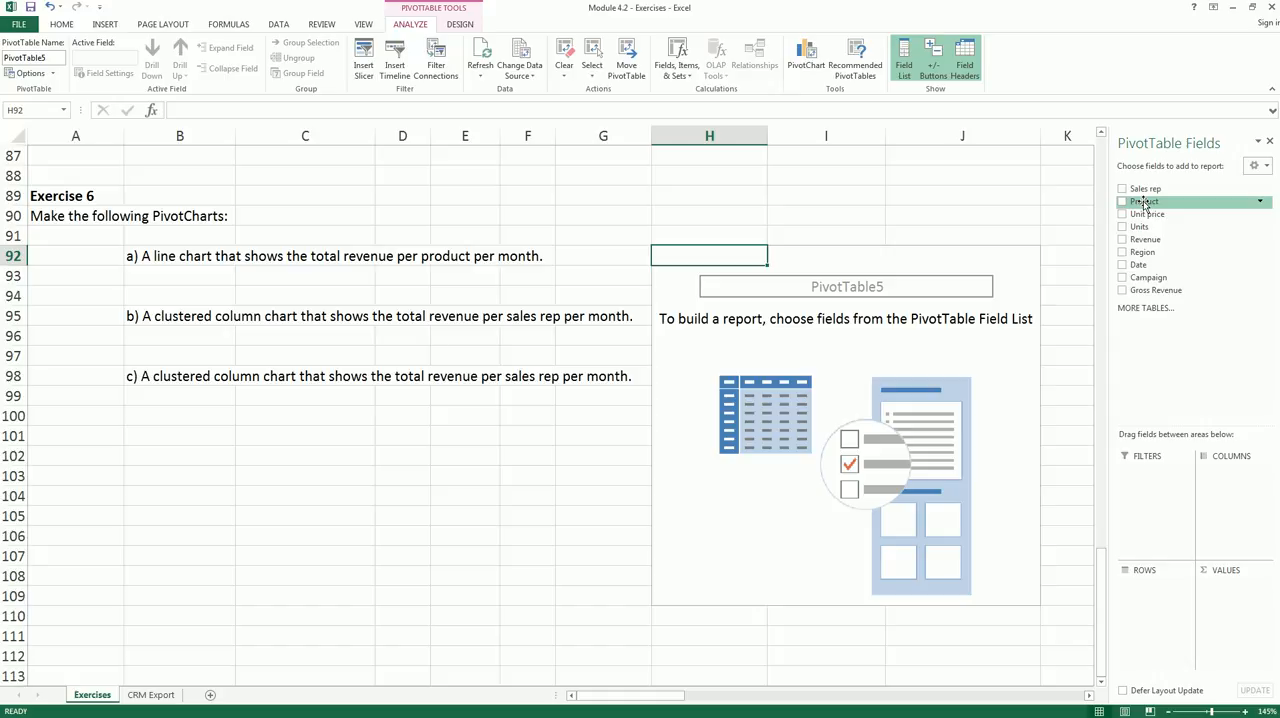
- Lay out the Exercise 6 PivotTable with Product as rows, Date as columns and Revenue as summed values
{"action": "left_click_drag", "start_coordinate": [1145, 204], "coordinate": [1158, 582]}
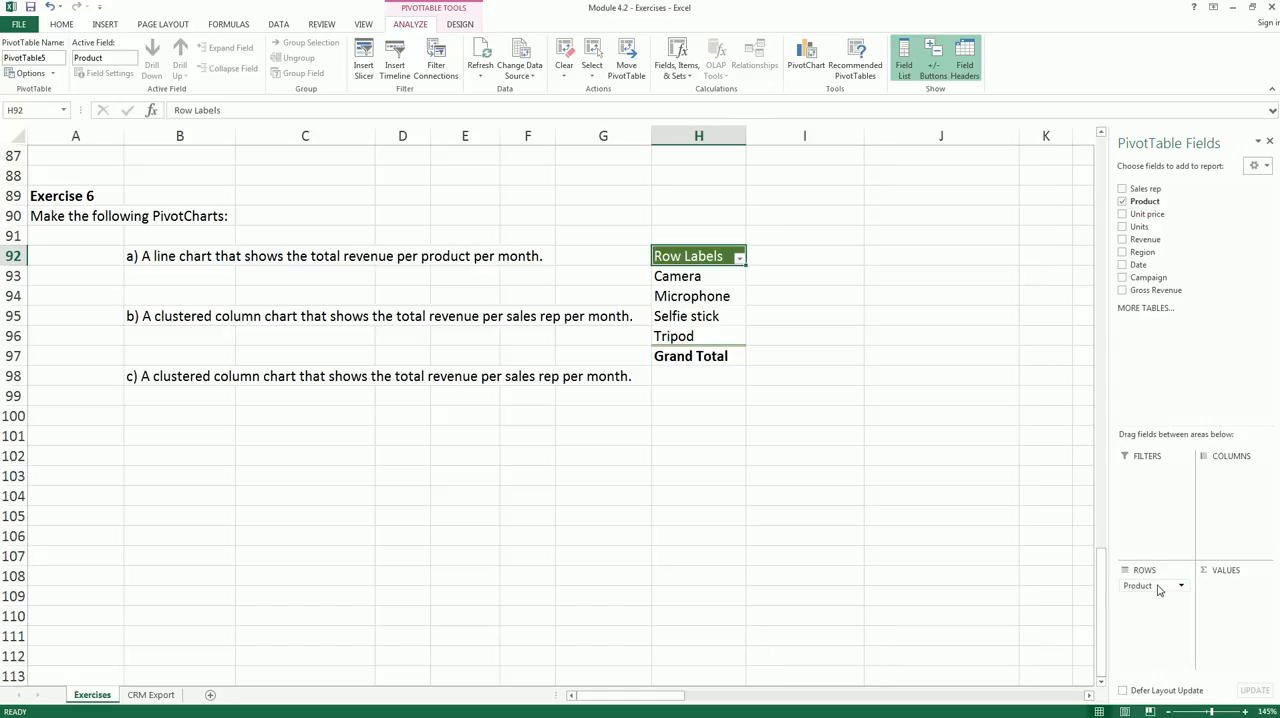
{"action": "left_click_drag", "start_coordinate": [1142, 265], "coordinate": [1216, 494]}
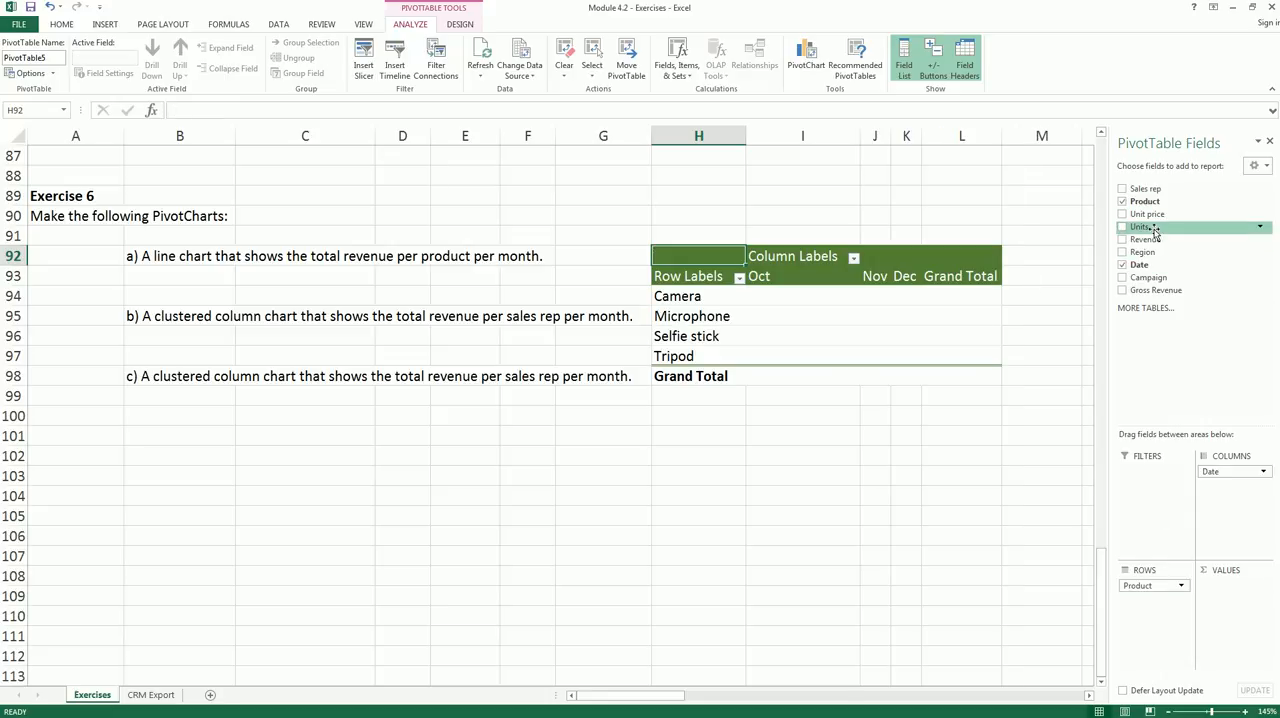
{"action": "left_click_drag", "start_coordinate": [1150, 245], "coordinate": [1226, 590]}
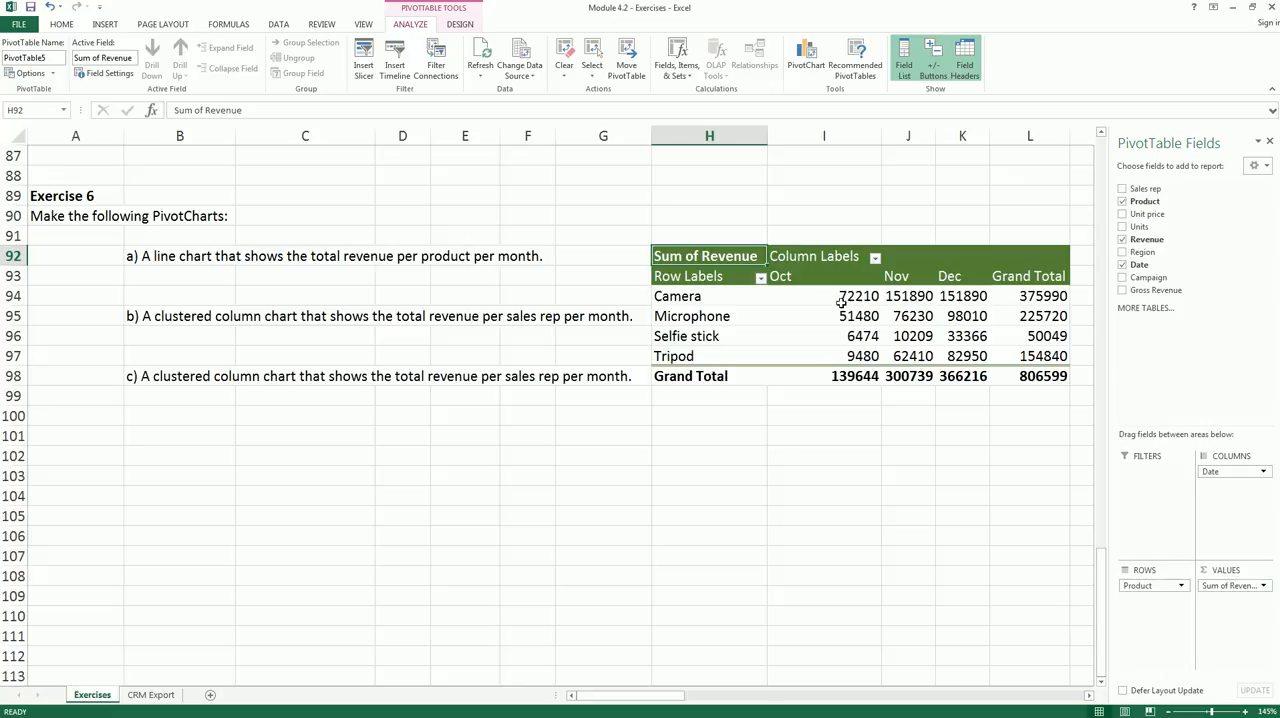
- Turn off the grand totals for both rows and columns in the Exercise 6 PivotTable
{"action": "mouse_move", "coordinate": [841, 303]}
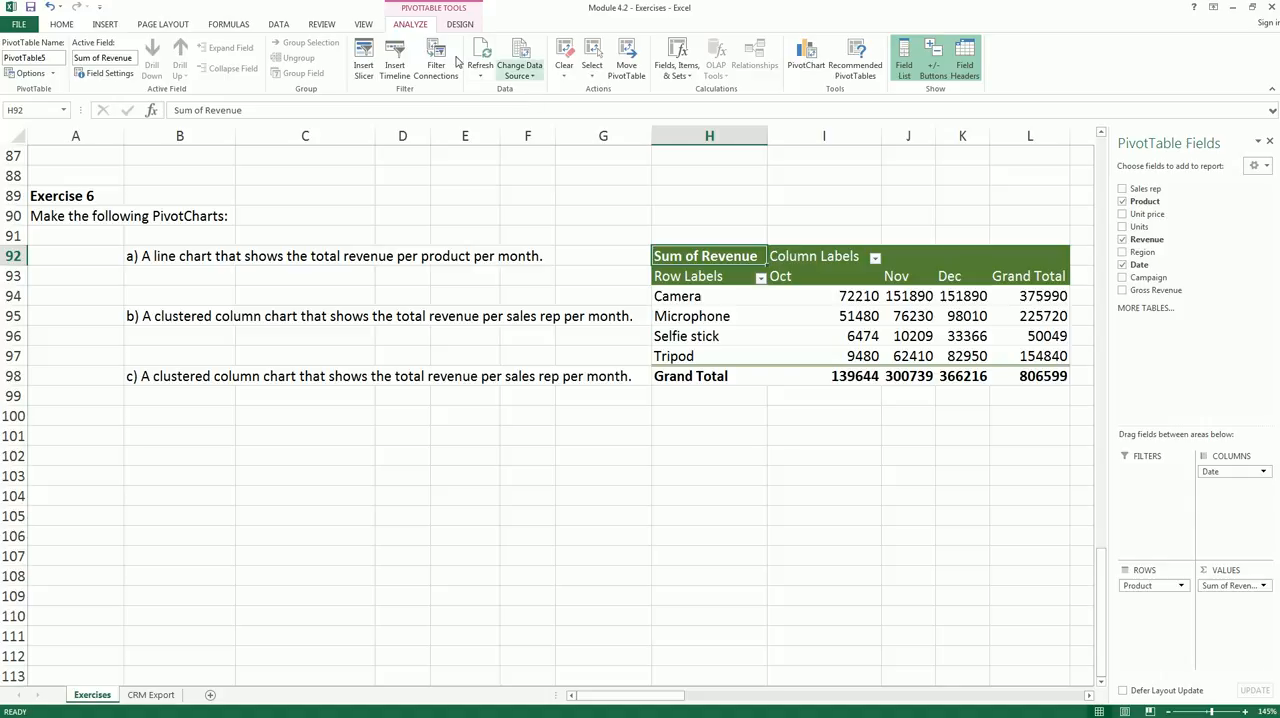
{"action": "left_click", "coordinate": [459, 25]}
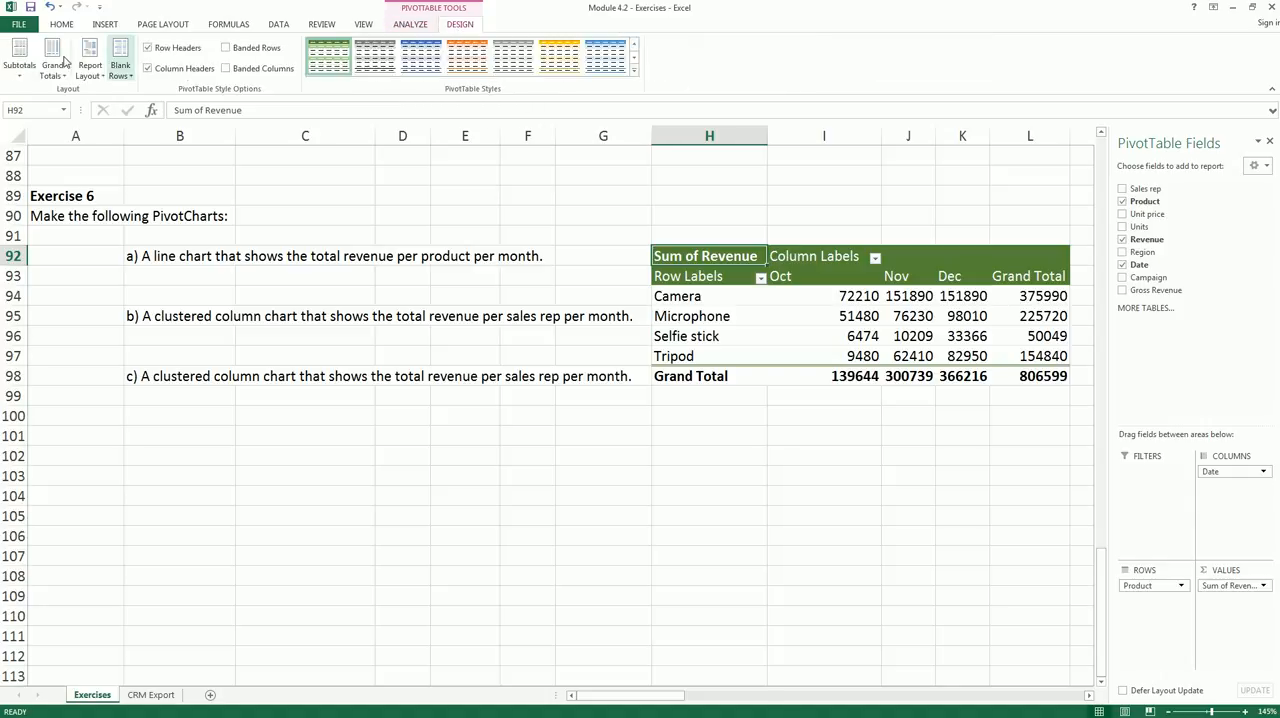
{"action": "left_click", "coordinate": [52, 62]}
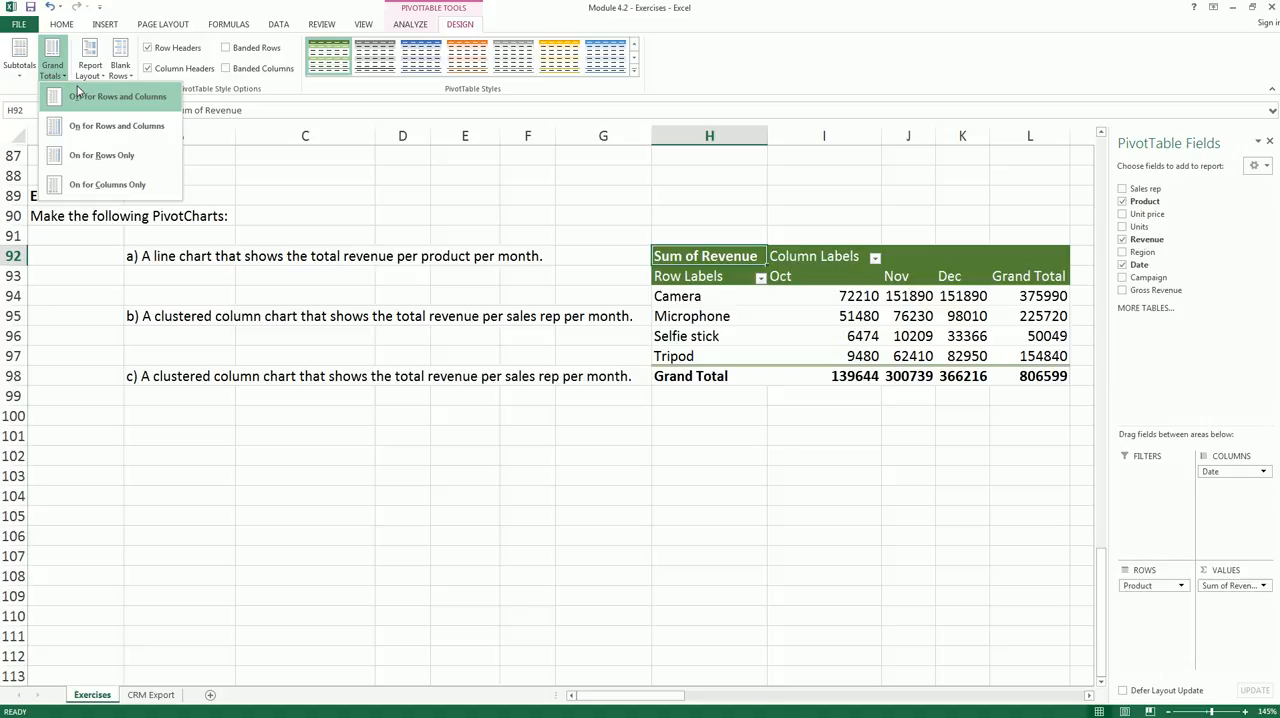
{"action": "left_click", "coordinate": [82, 104]}
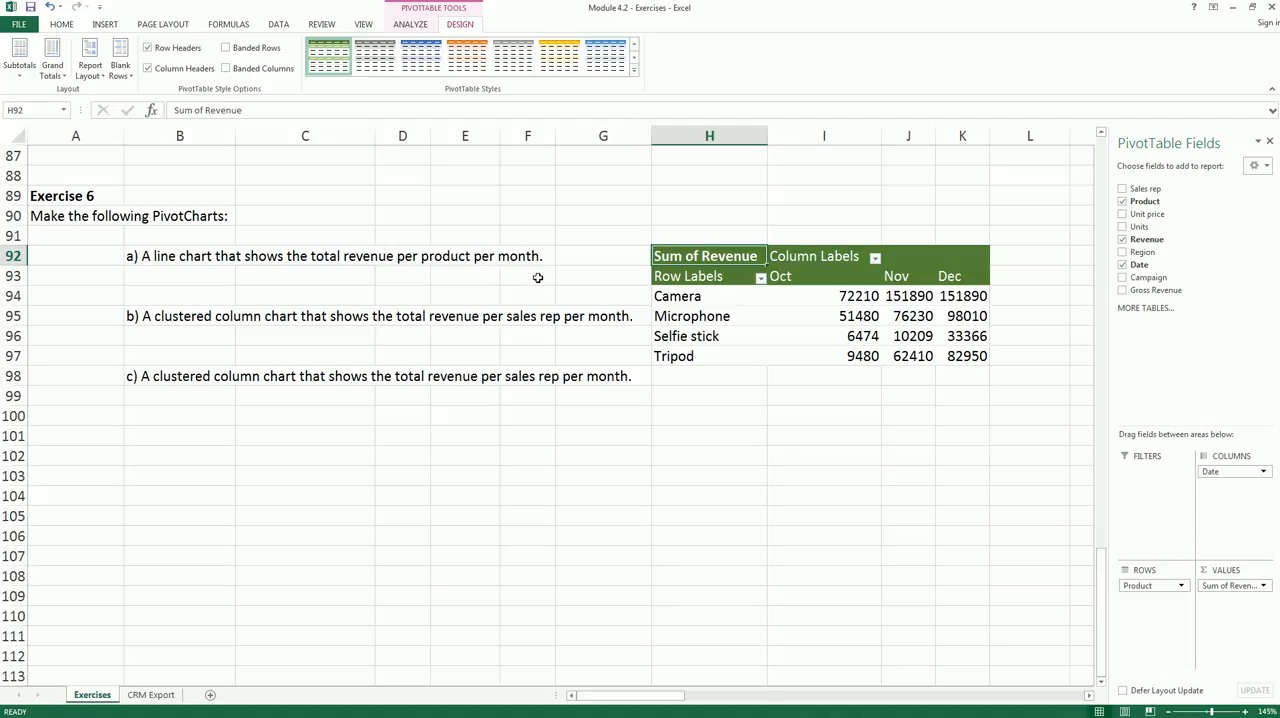
- Insert a Line PivotChart from the Exercise 6 PivotTable and place it below the table, around row 99
{"action": "left_click_drag", "start_coordinate": [838, 292], "coordinate": [958, 350]}
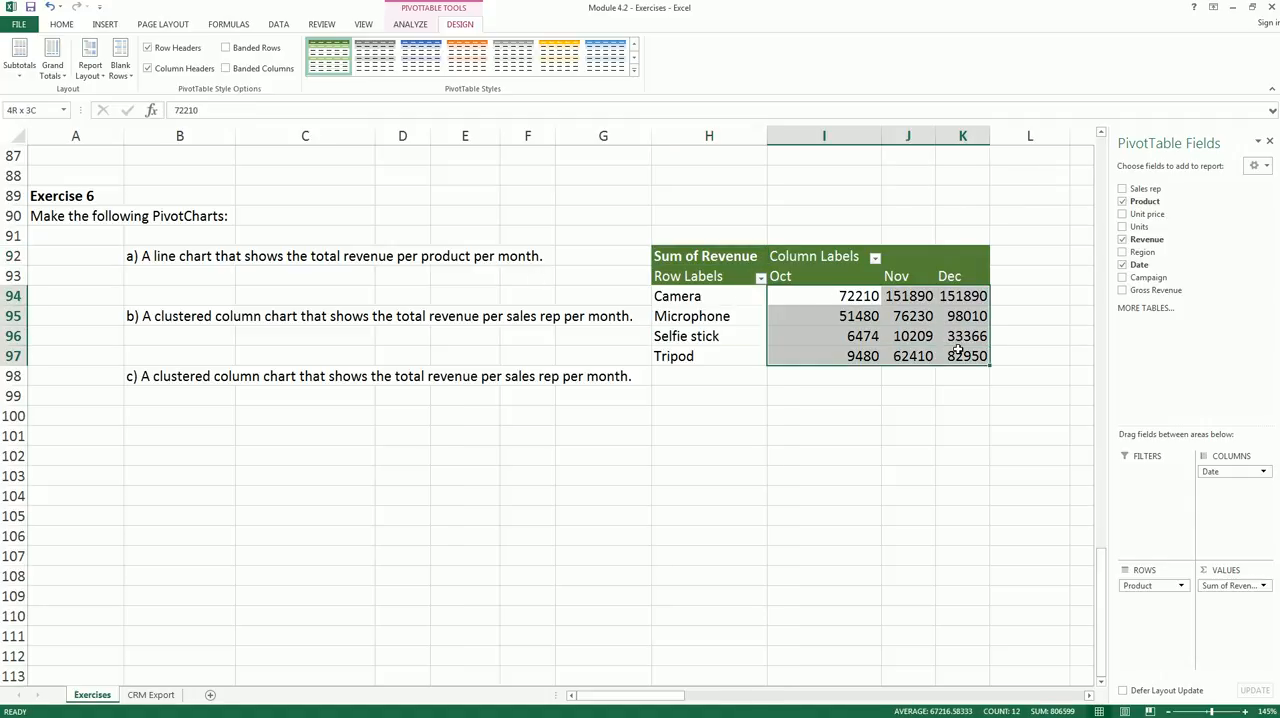
{"action": "left_click", "coordinate": [903, 337]}
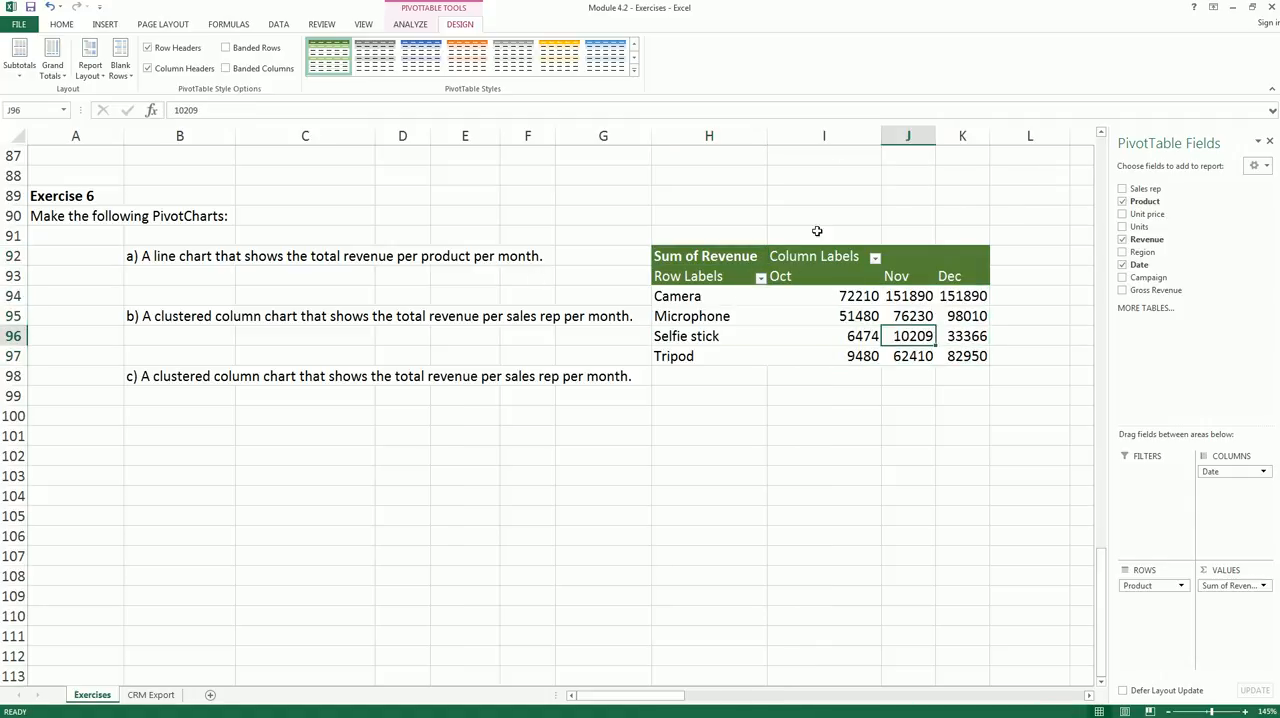
{"action": "left_click", "coordinate": [812, 322]}
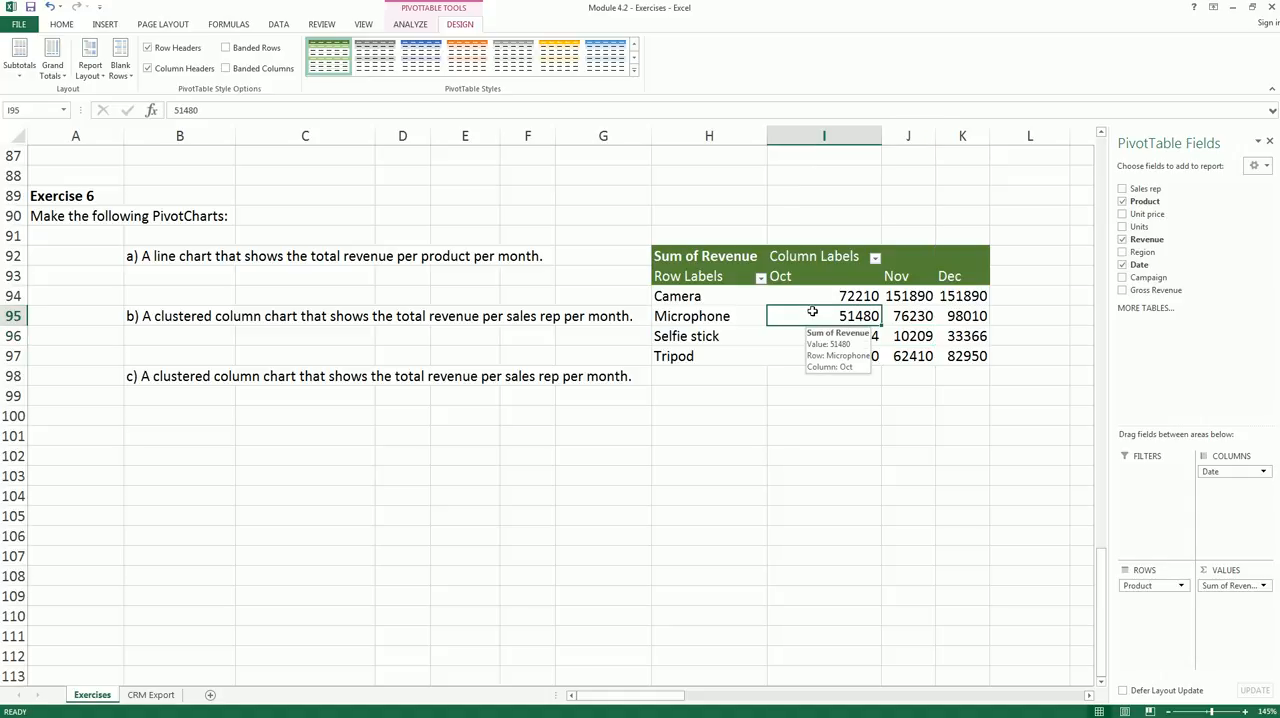
{"action": "left_click", "coordinate": [411, 25]}
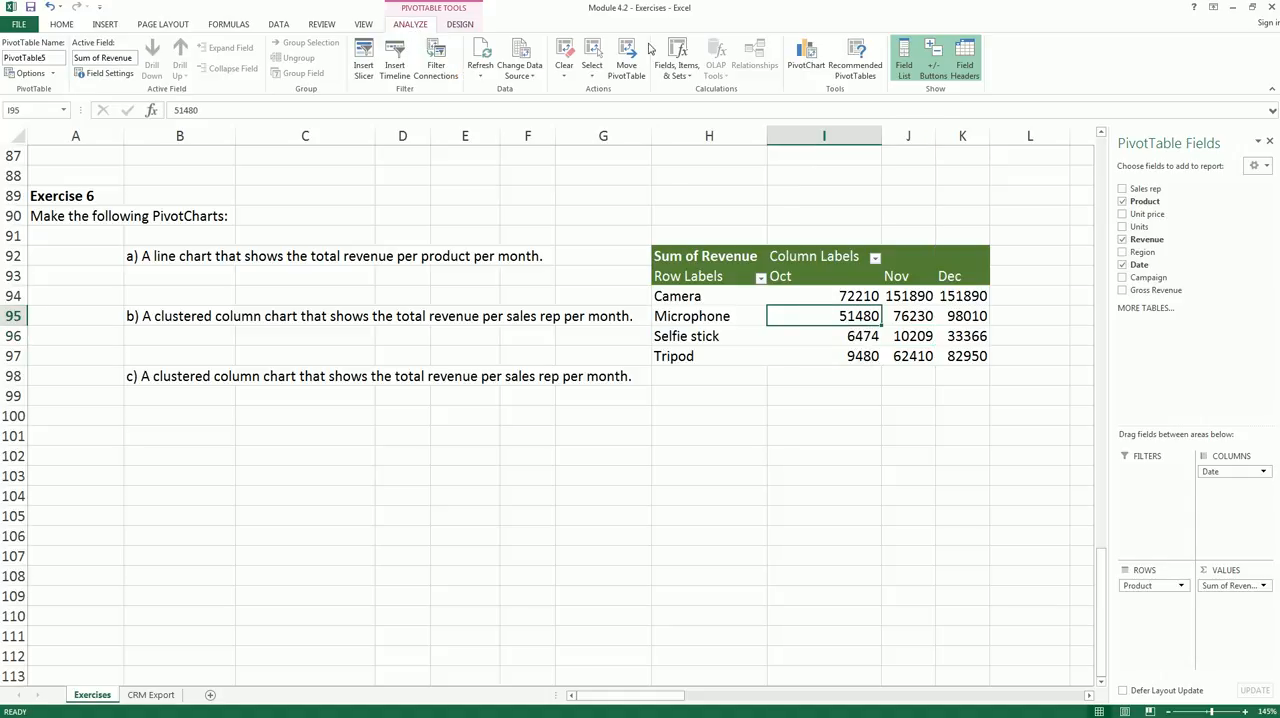
{"action": "left_click", "coordinate": [808, 62]}
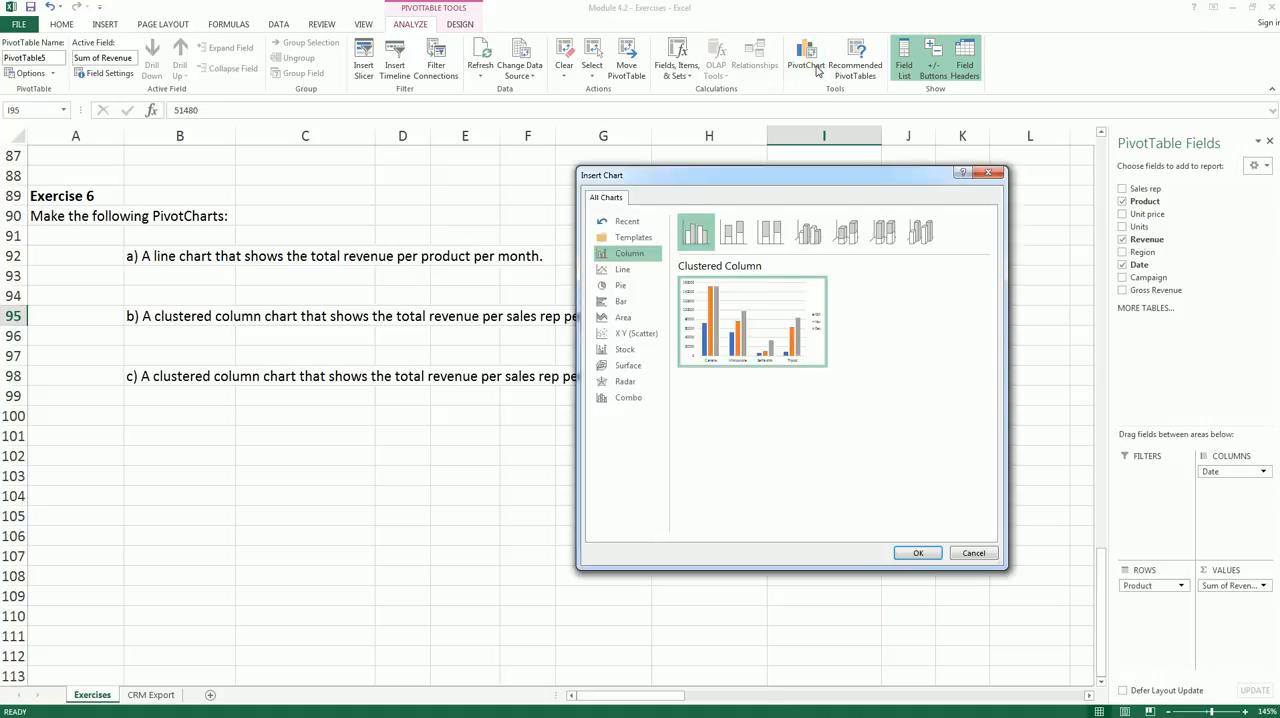
{"action": "left_click", "coordinate": [630, 272]}
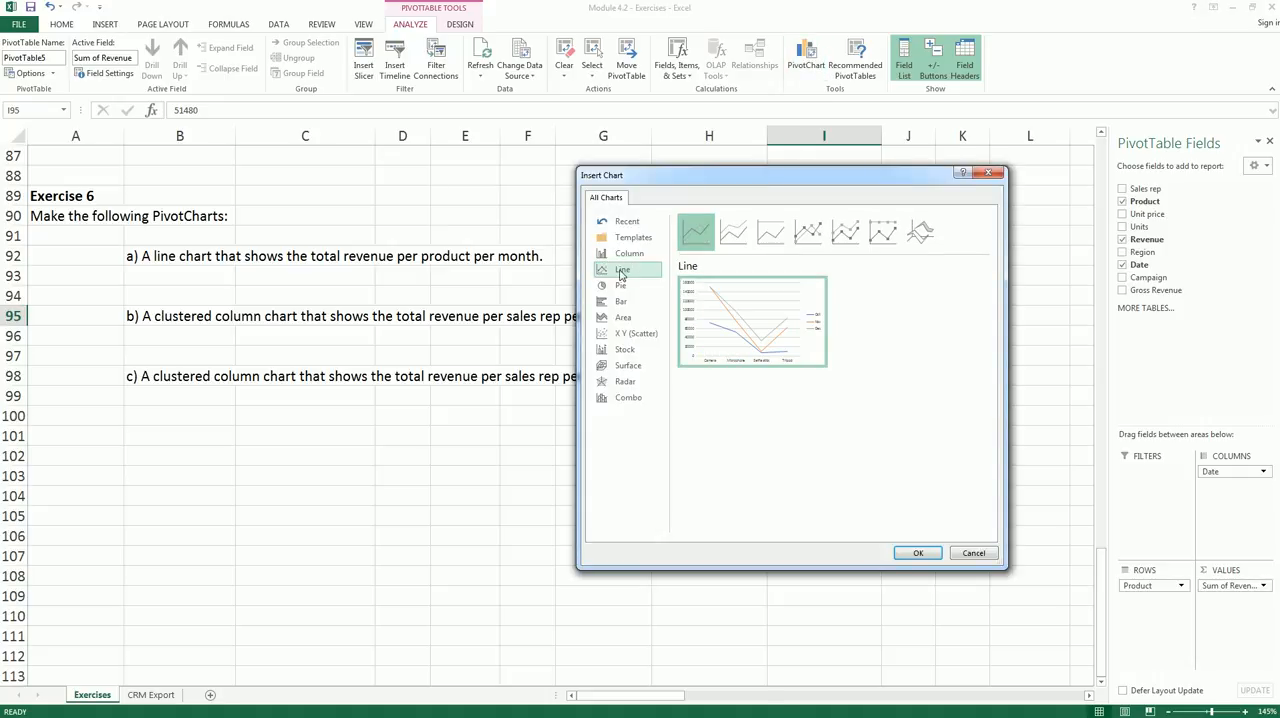
{"action": "left_click", "coordinate": [919, 553]}
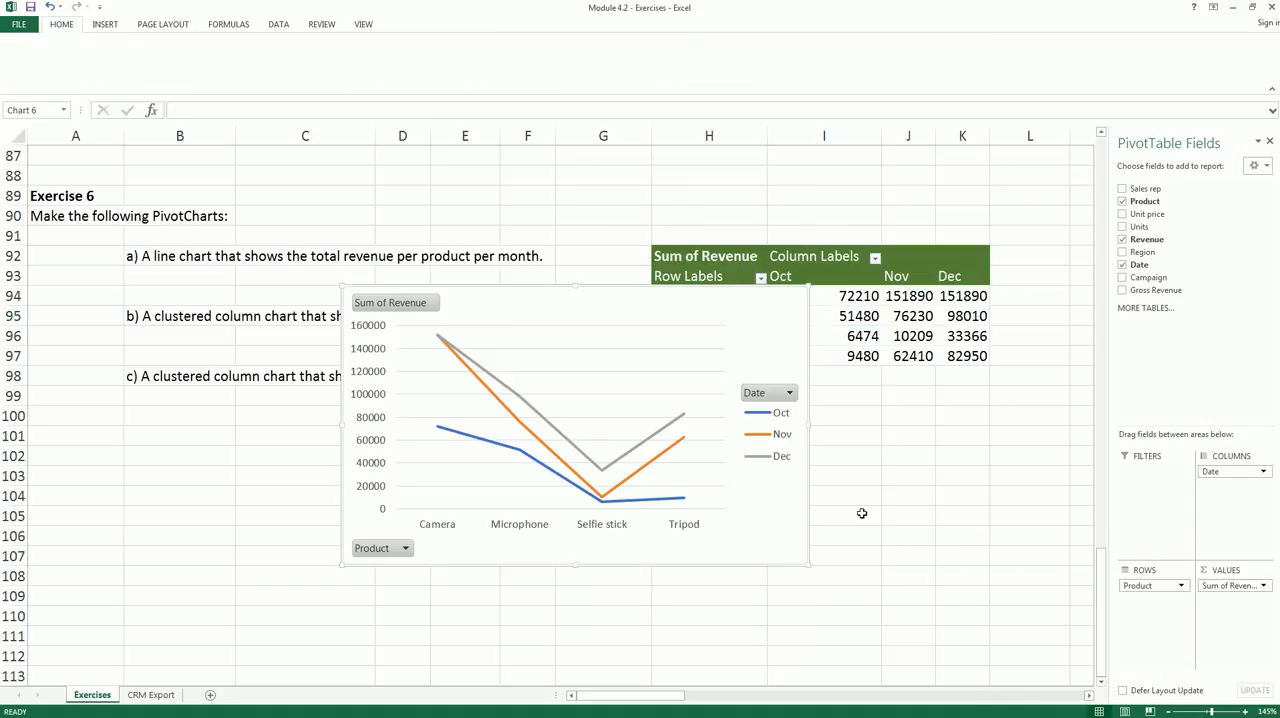
{"action": "left_click_drag", "start_coordinate": [748, 326], "coordinate": [983, 410]}
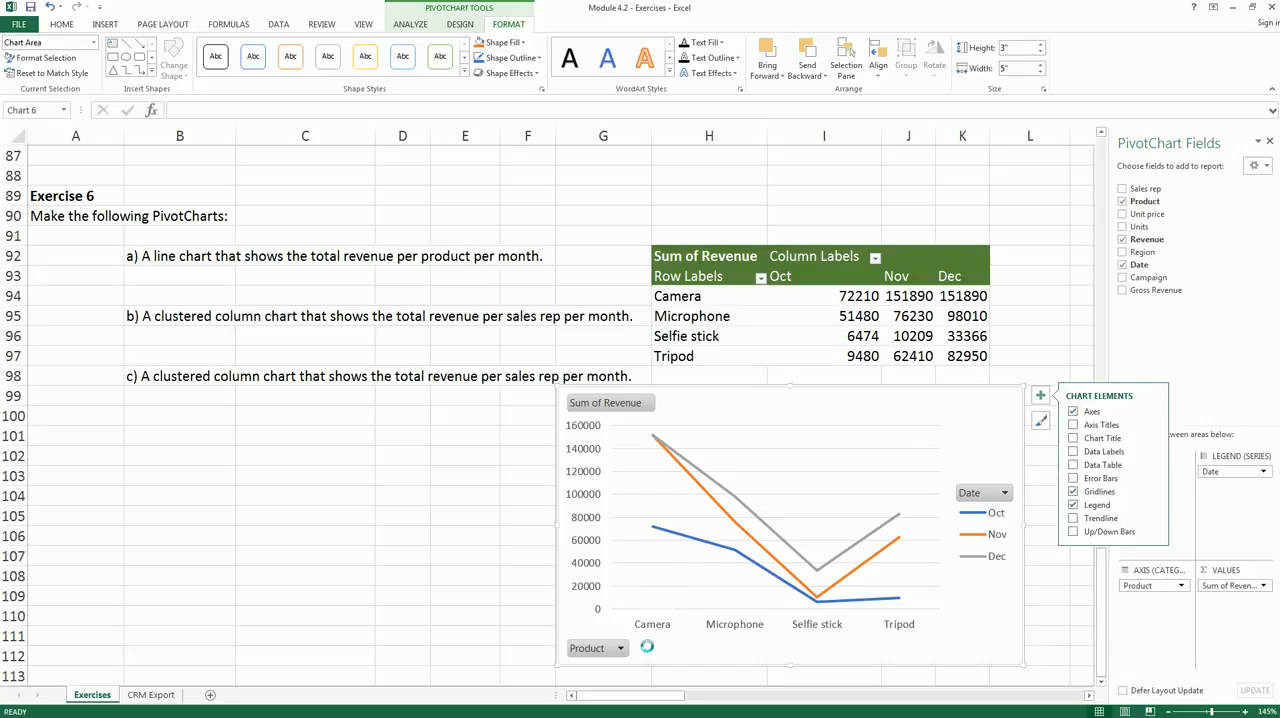
{"action": "mouse_move", "coordinate": [647, 647]}
{"action": "left_mouse_down"}
{"action": "mouse_move", "coordinate": [910, 633]}
{"action": "mouse_move", "coordinate": [912, 648]}
{"action": "left_mouse_up"}
{"action": "mouse_move", "coordinate": [998, 584]}
{"action": "left_mouse_down"}
{"action": "mouse_move", "coordinate": [946, 540]}
{"action": "mouse_move", "coordinate": [980, 492]}
{"action": "mouse_move", "coordinate": [1020, 522]}
{"action": "mouse_move", "coordinate": [1010, 580]}
{"action": "left_mouse_up"}
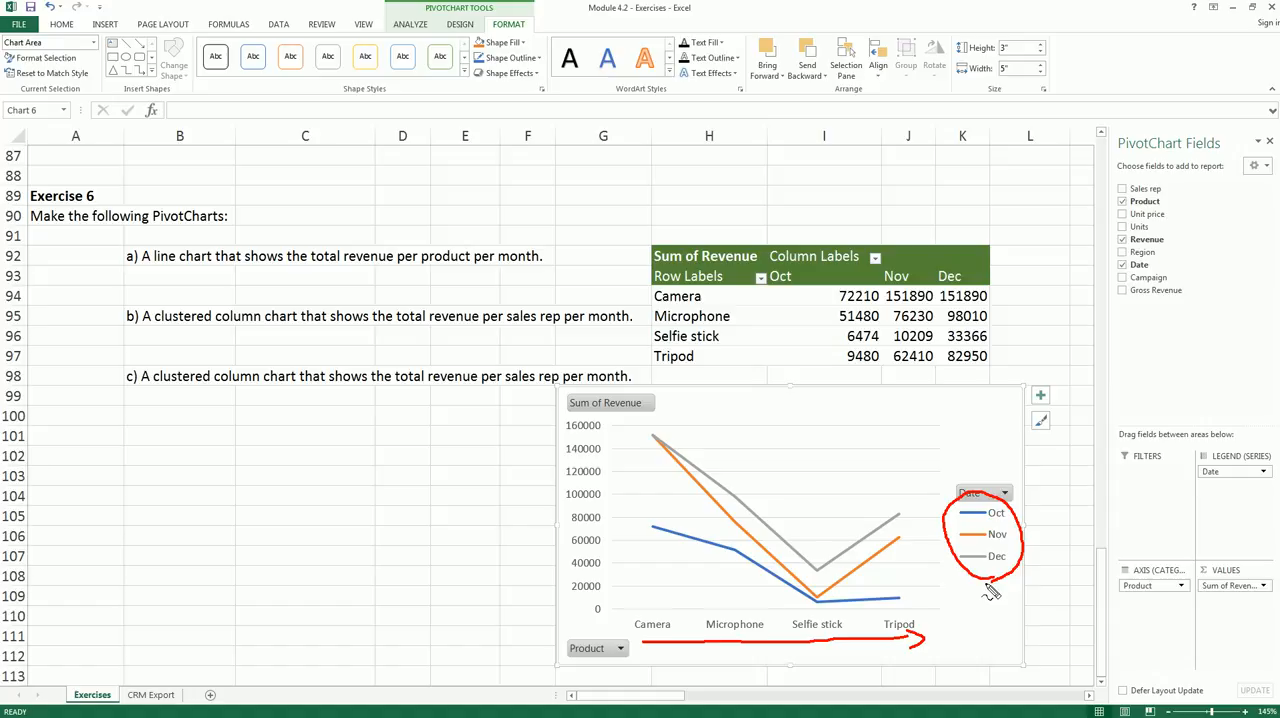
{"action": "key", "text": "Escape"}
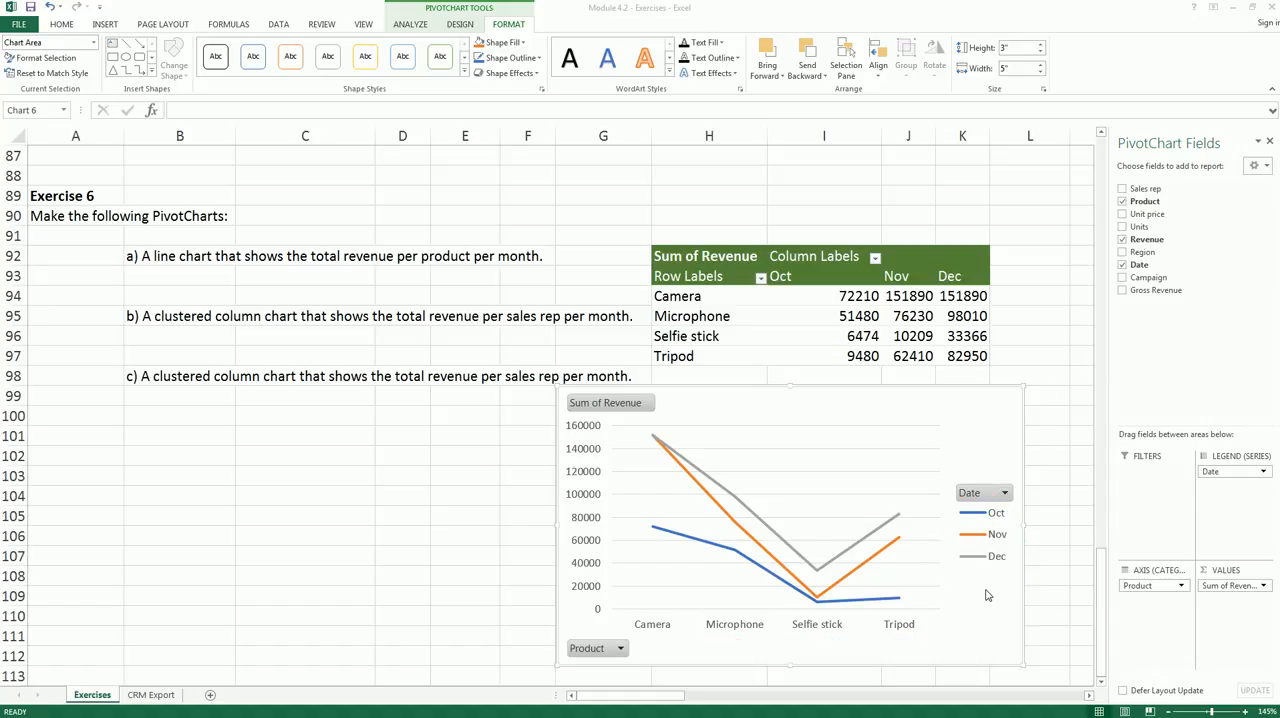
{"action": "left_click", "coordinate": [1218, 477]}
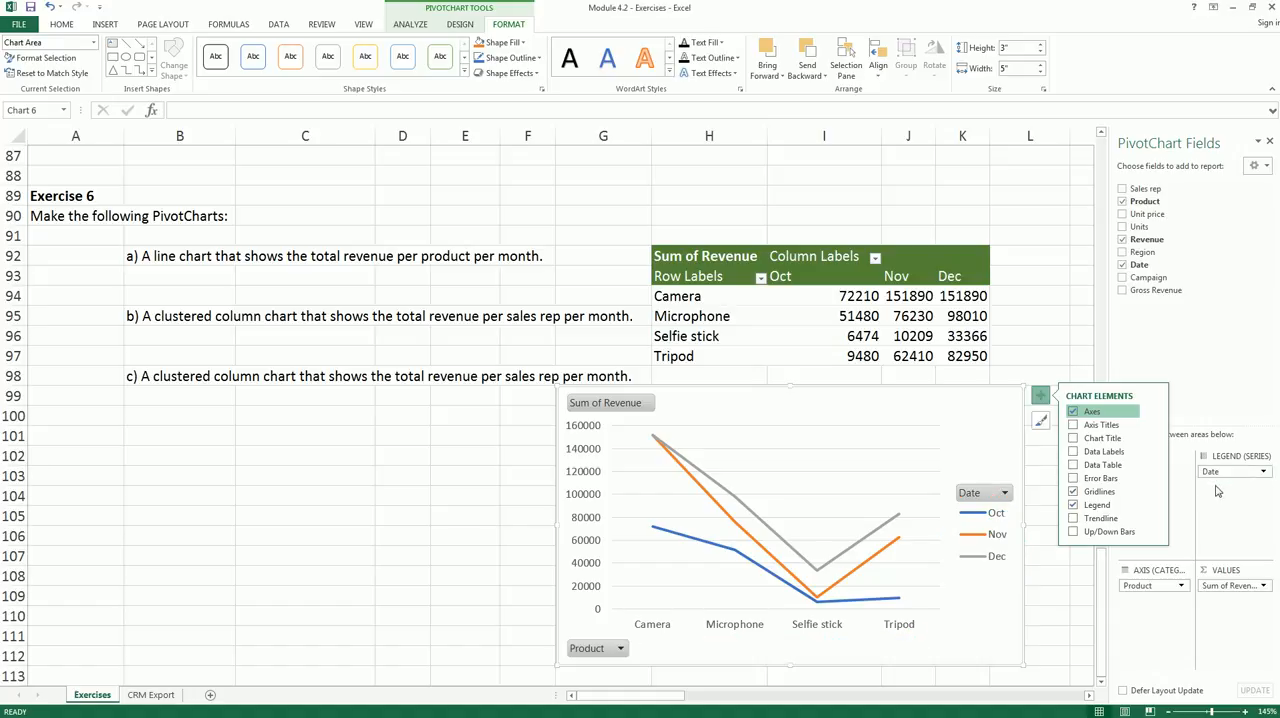
- Rearrange the Exercise 6 PivotChart so Date is the axis category and Product is the legend series
{"action": "mouse_move", "coordinate": [1219, 478]}
{"action": "left_mouse_down"}
{"action": "mouse_move", "coordinate": [1204, 549]}
{"action": "mouse_move", "coordinate": [1157, 610]}
{"action": "mouse_move", "coordinate": [1226, 490]}
{"action": "left_mouse_up"}
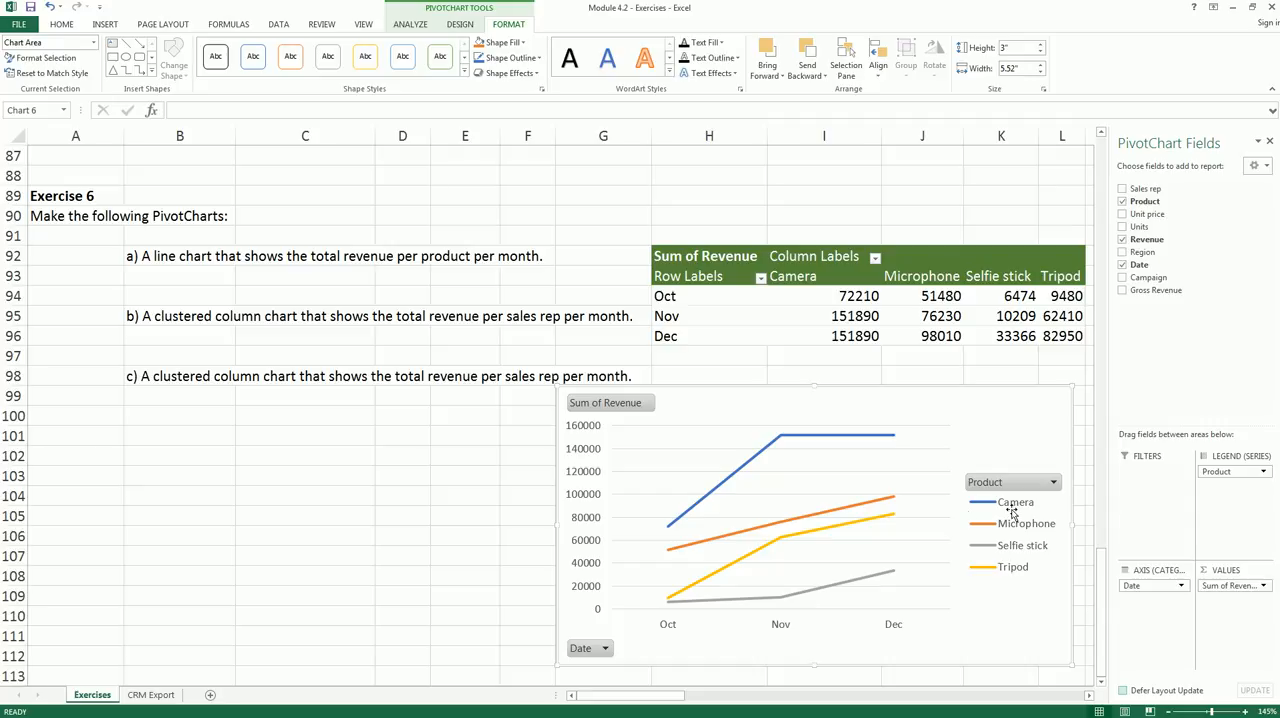
{"action": "mouse_move", "coordinate": [675, 530]}
{"action": "left_mouse_down"}
{"action": "mouse_move", "coordinate": [785, 430]}
{"action": "mouse_move", "coordinate": [885, 435]}
{"action": "left_mouse_up"}
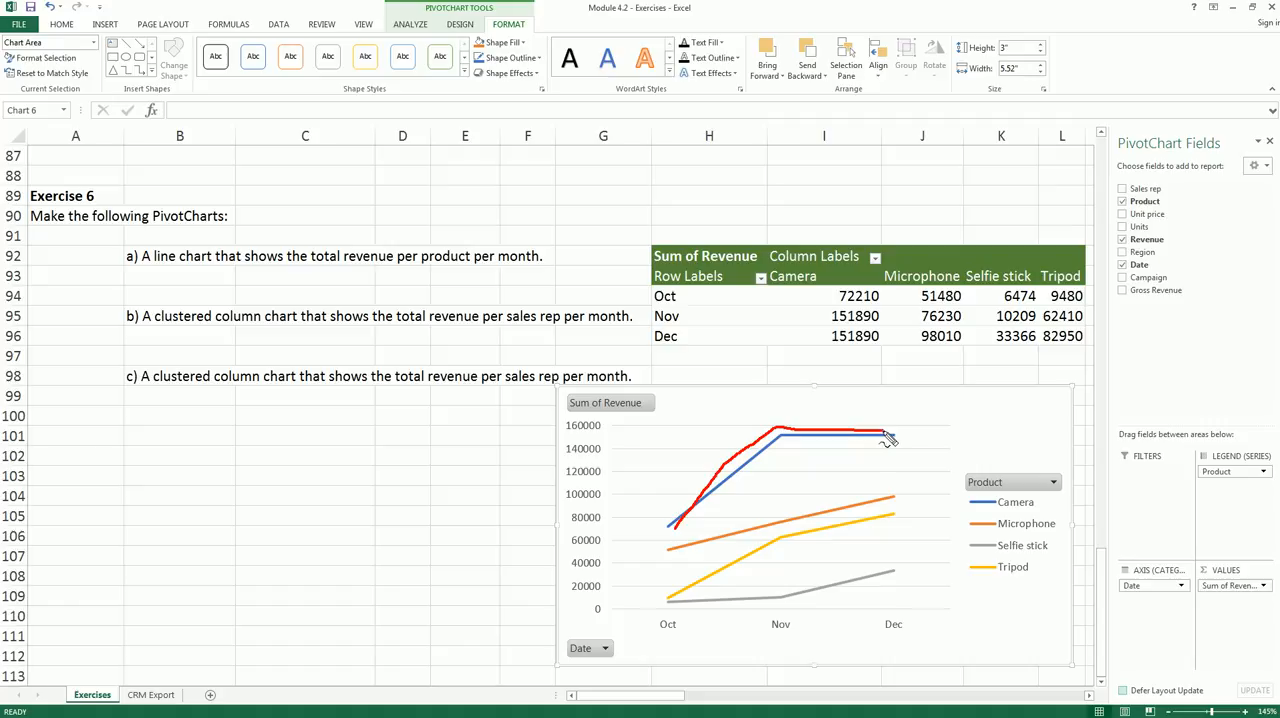
{"action": "left_click_drag", "start_coordinate": [668, 553], "coordinate": [892, 501]}
{"action": "mouse_move", "coordinate": [673, 603]}
{"action": "left_mouse_down"}
{"action": "mouse_move", "coordinate": [777, 539]}
{"action": "mouse_move", "coordinate": [884, 516]}
{"action": "left_mouse_up"}
{"action": "mouse_move", "coordinate": [690, 610]}
{"action": "left_mouse_down"}
{"action": "mouse_move", "coordinate": [677, 606]}
{"action": "mouse_move", "coordinate": [810, 598]}
{"action": "mouse_move", "coordinate": [870, 571]}
{"action": "left_mouse_up"}
{"action": "key", "text": "Escape"}
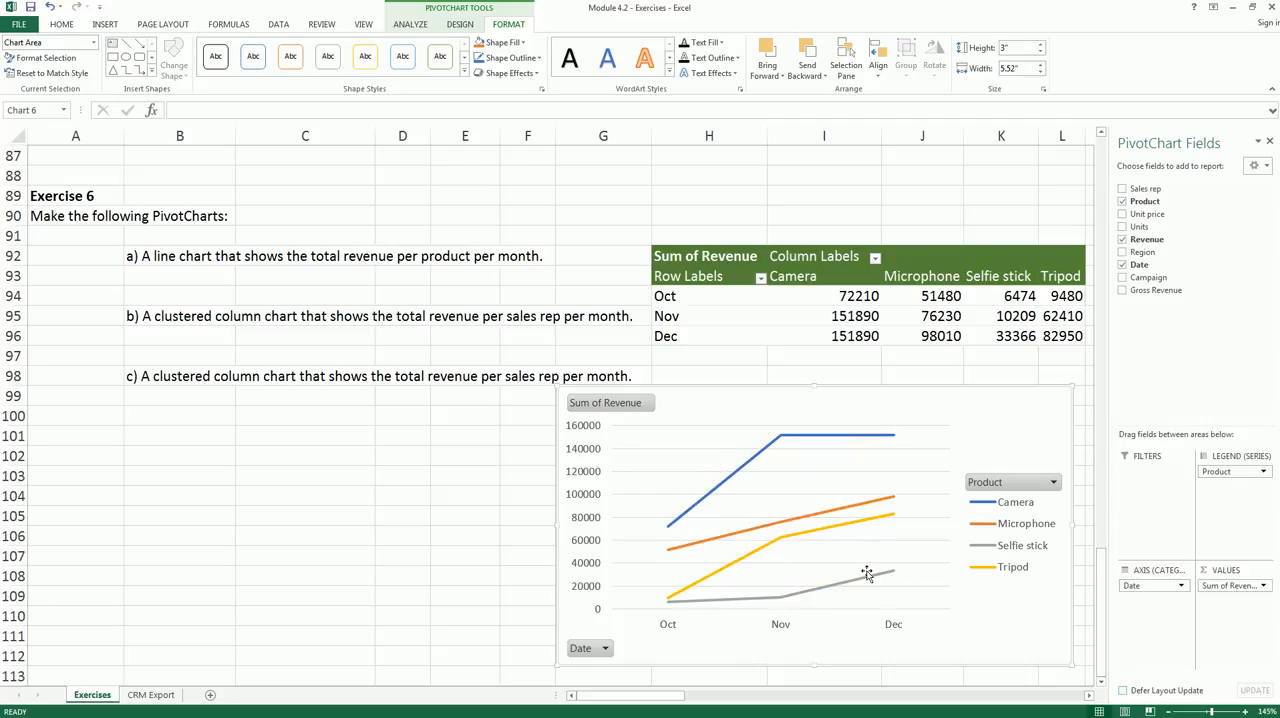
- Format the revenue values in I94:L96 with thousands separators and no decimals, and widen column L to fit
{"action": "mouse_move", "coordinate": [826, 298]}
{"action": "left_mouse_down"}
{"action": "mouse_move", "coordinate": [1046, 313]}
{"action": "mouse_move", "coordinate": [1063, 334]}
{"action": "left_mouse_up"}
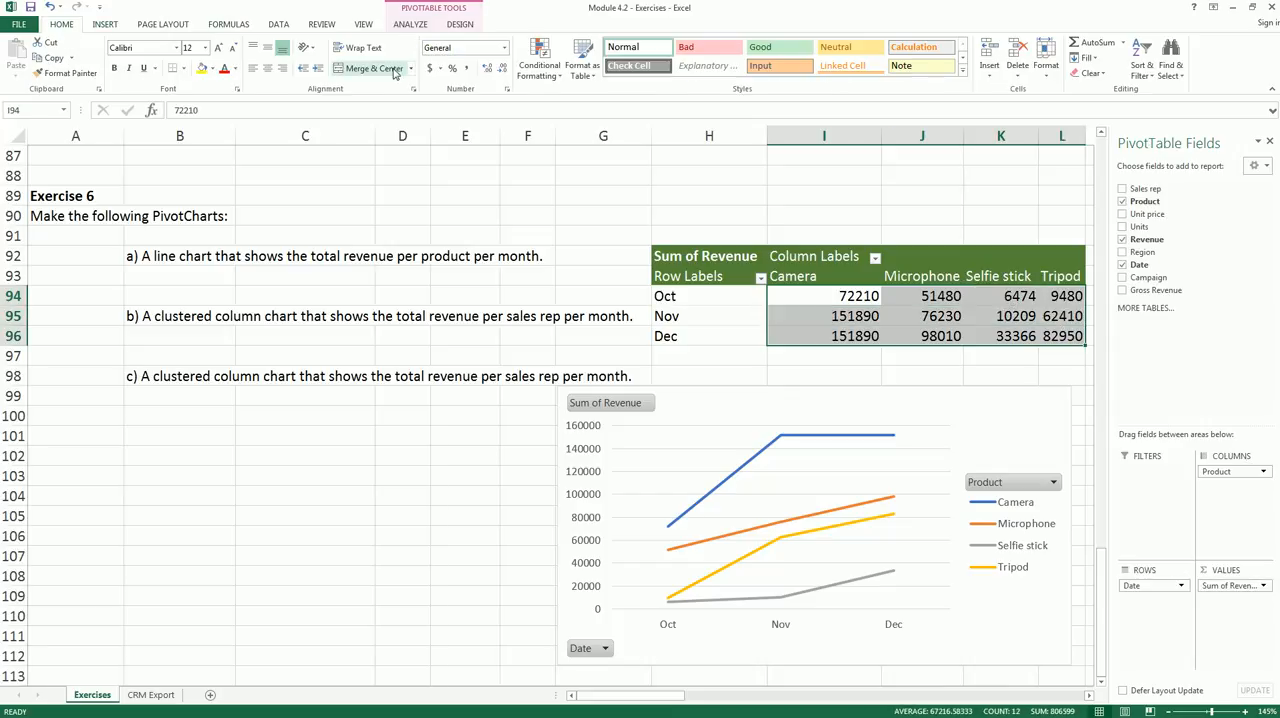
{"action": "left_click", "coordinate": [466, 68]}
{"action": "left_click", "coordinate": [499, 74]}
{"action": "left_click", "coordinate": [499, 74]}
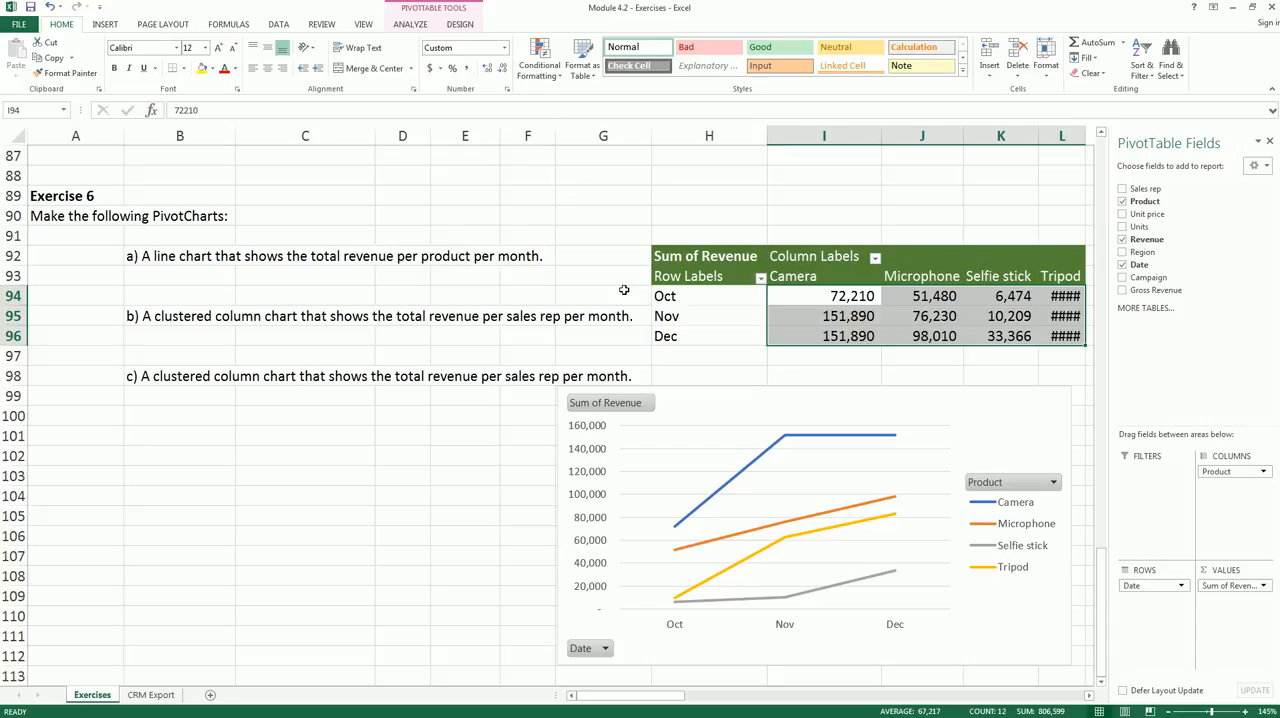
{"action": "left_click", "coordinate": [493, 432]}
{"action": "left_click", "coordinate": [174, 318]}
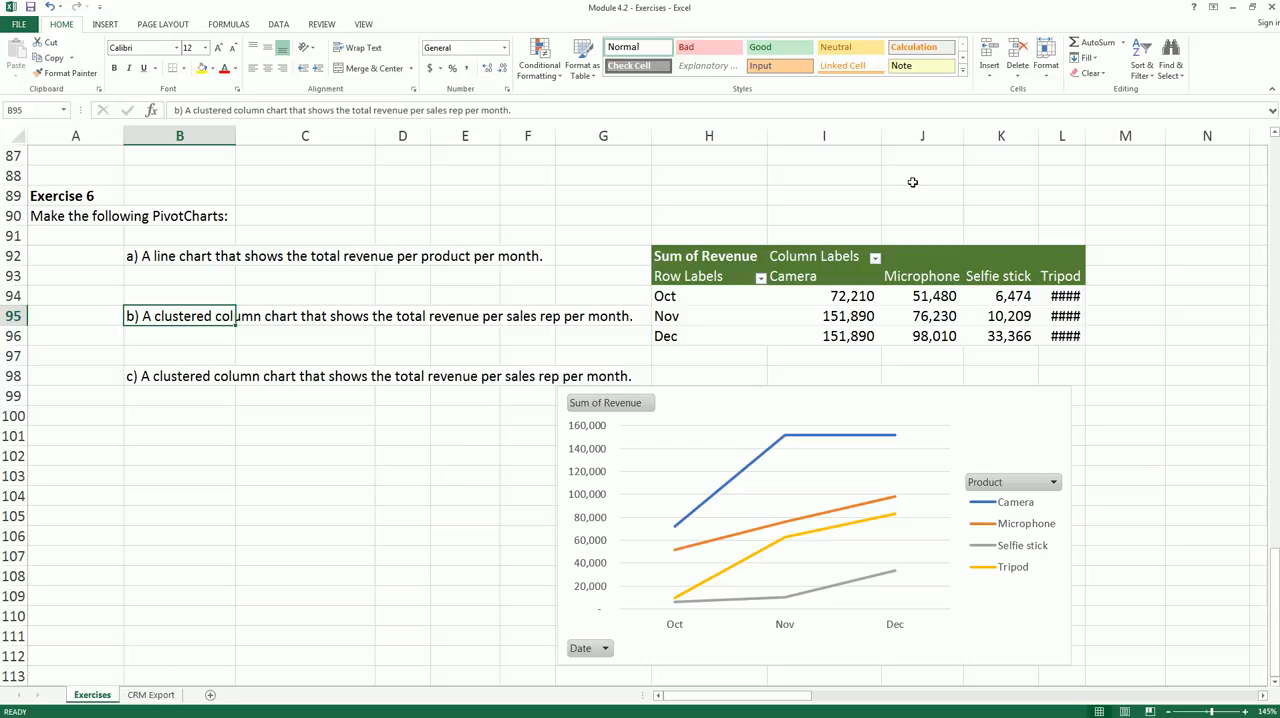
{"action": "left_click_drag", "start_coordinate": [1085, 141], "coordinate": [1123, 140]}
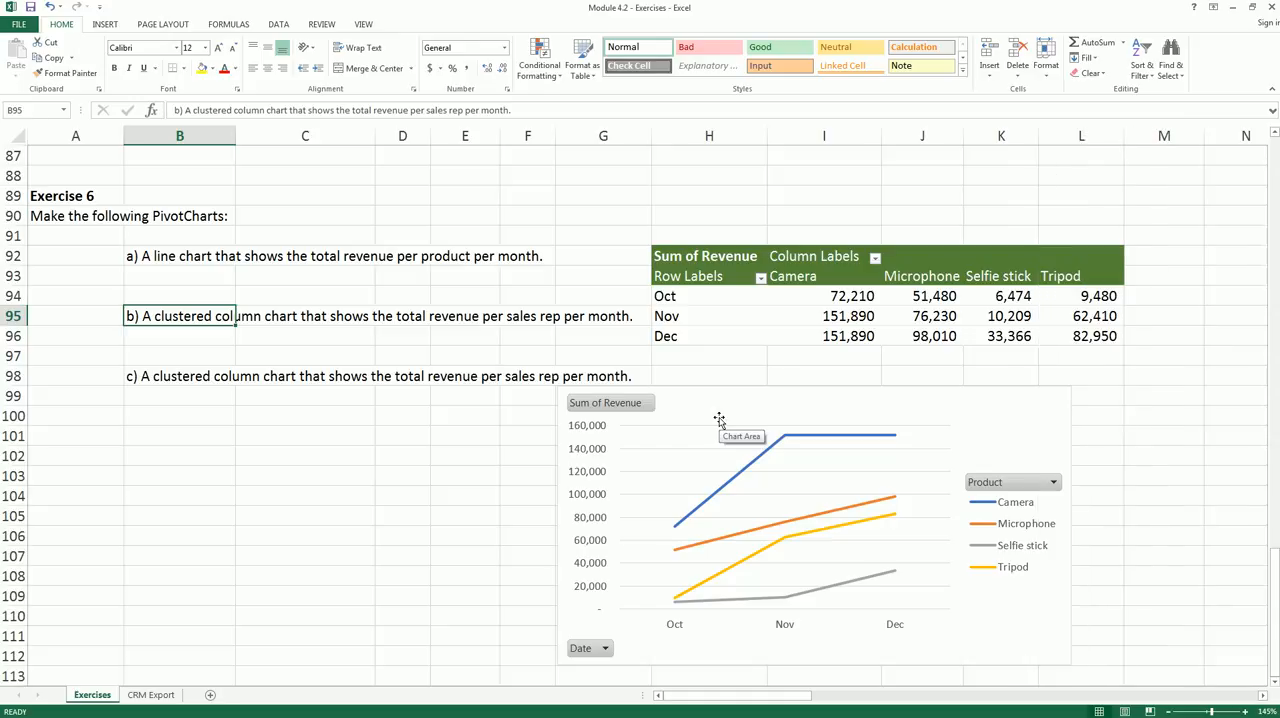
- Replace Product with Sales rep as the column field of the Exercise 6 PivotTable
{"action": "left_click", "coordinate": [751, 305]}
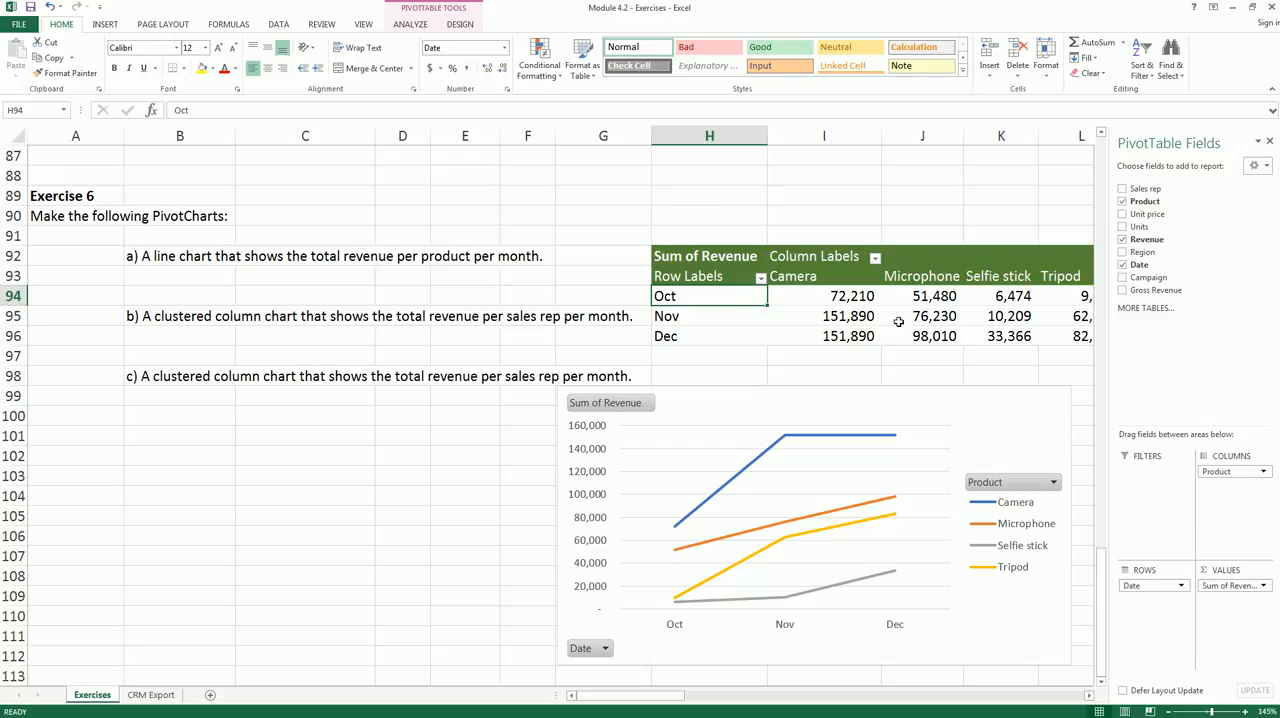
{"action": "left_click", "coordinate": [1148, 587]}
{"action": "left_click", "coordinate": [1268, 496]}
{"action": "left_click_drag", "start_coordinate": [1236, 477], "coordinate": [1043, 370]}
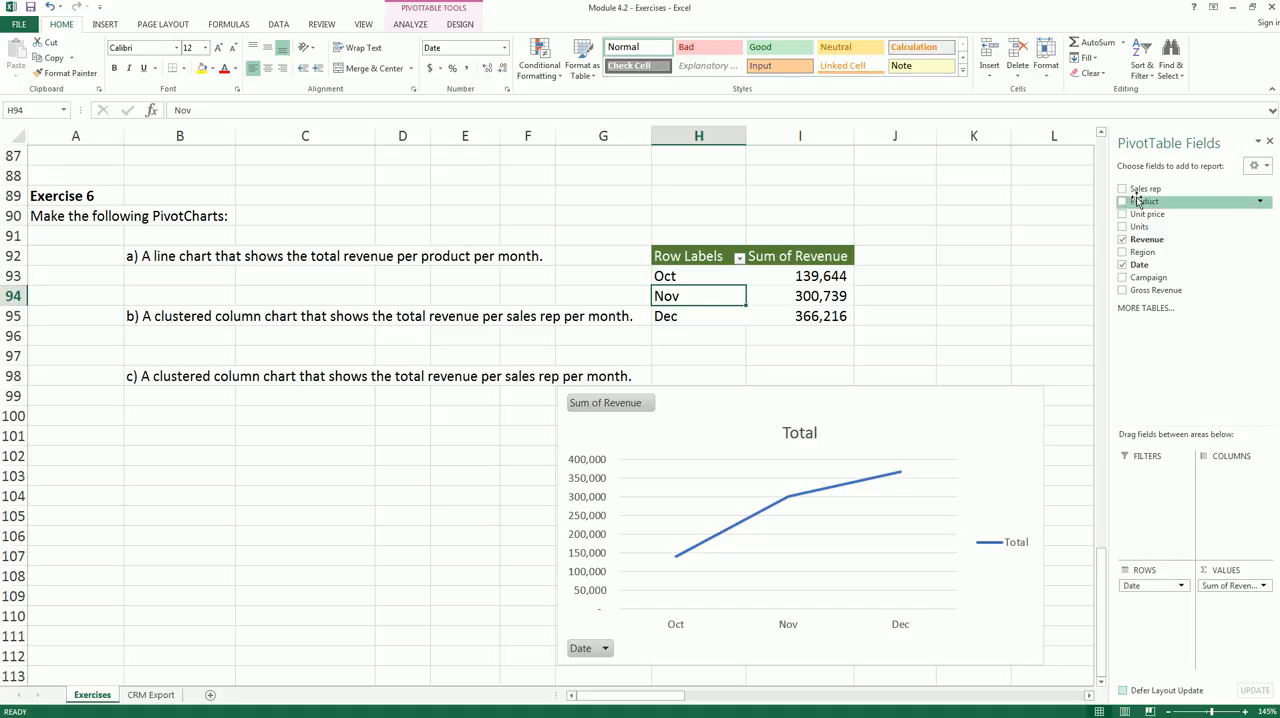
{"action": "left_click_drag", "start_coordinate": [1140, 189], "coordinate": [1228, 476]}
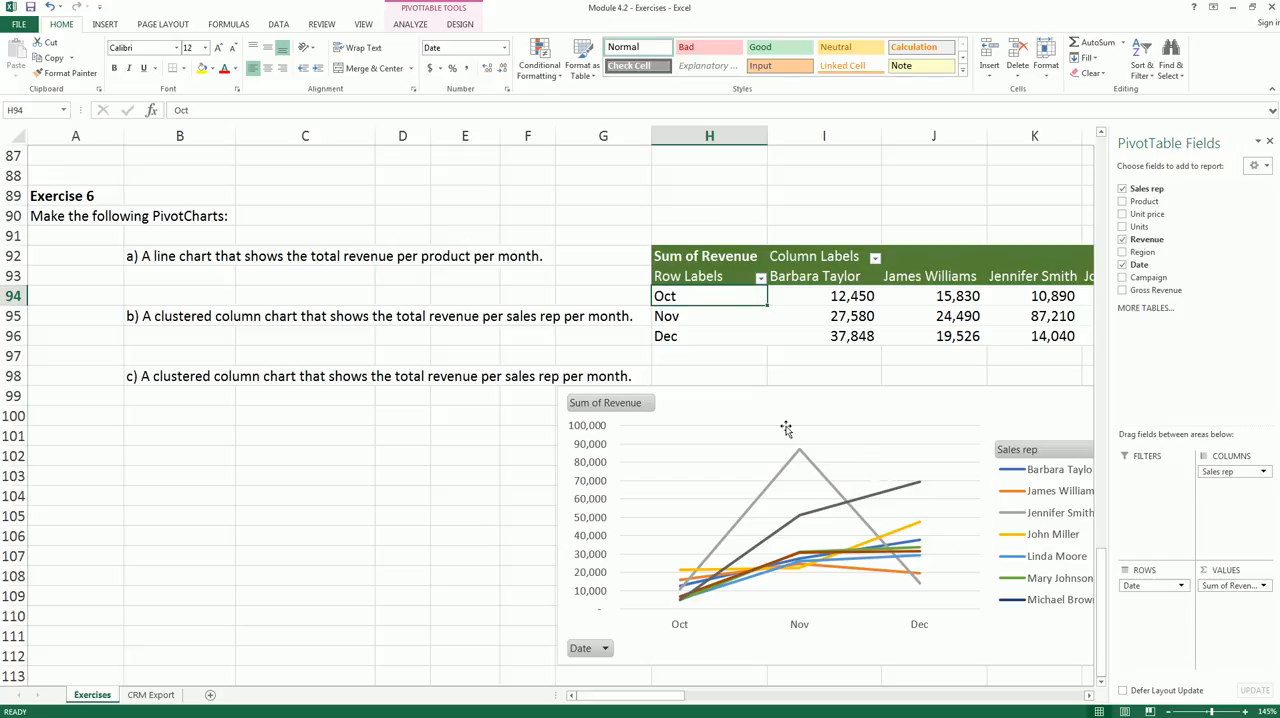
- Change the Exercise 6 PivotChart from a line chart to a Clustered Column chart
{"action": "left_click", "coordinate": [820, 401]}
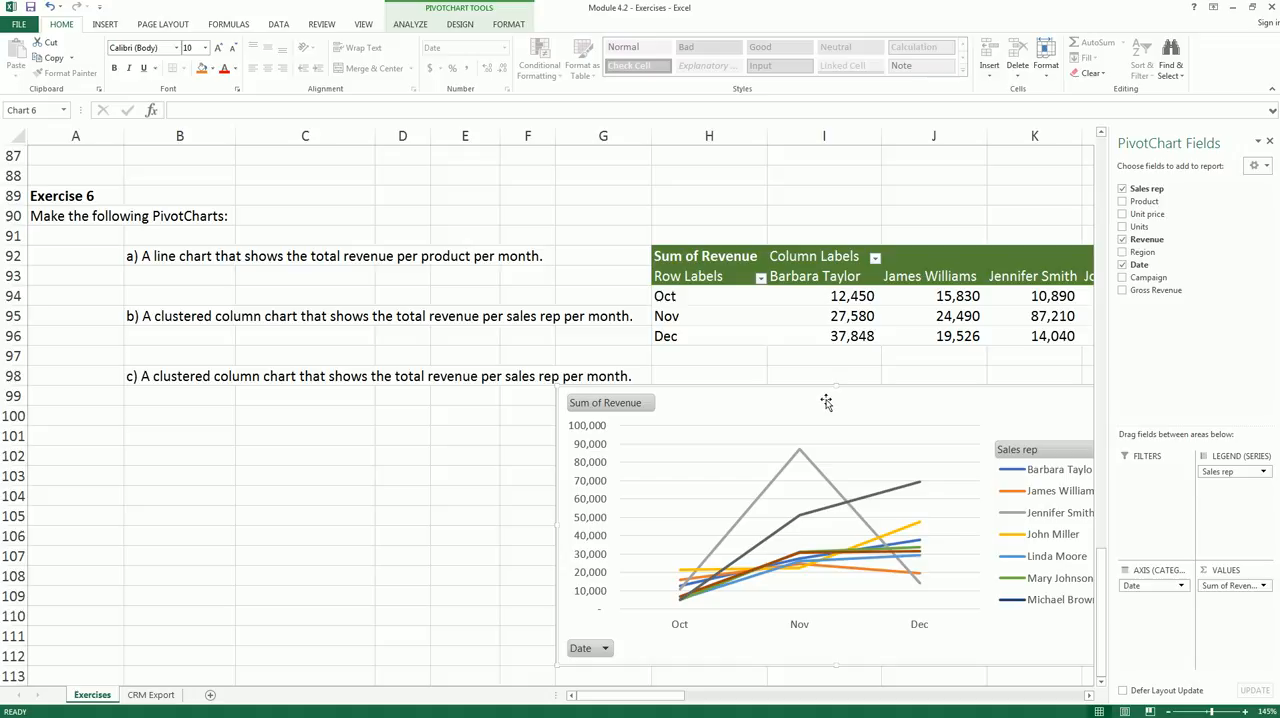
{"action": "left_click", "coordinate": [461, 24]}
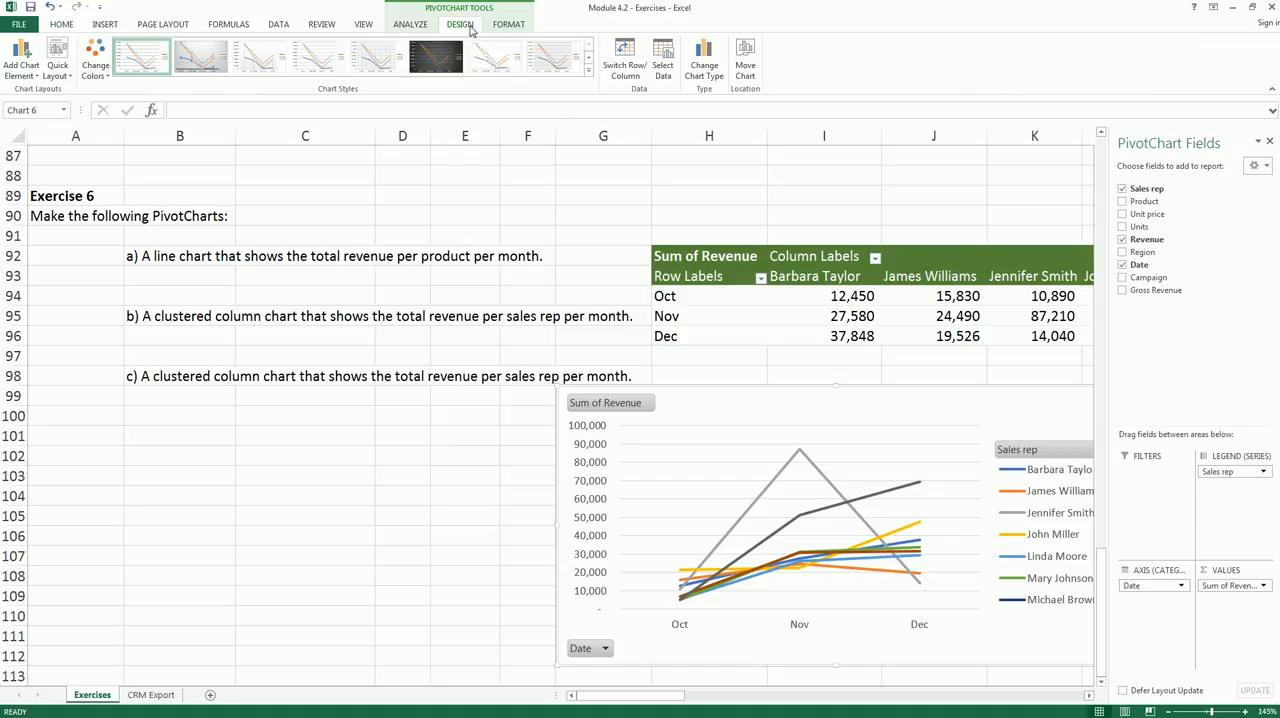
{"action": "left_click", "coordinate": [704, 66]}
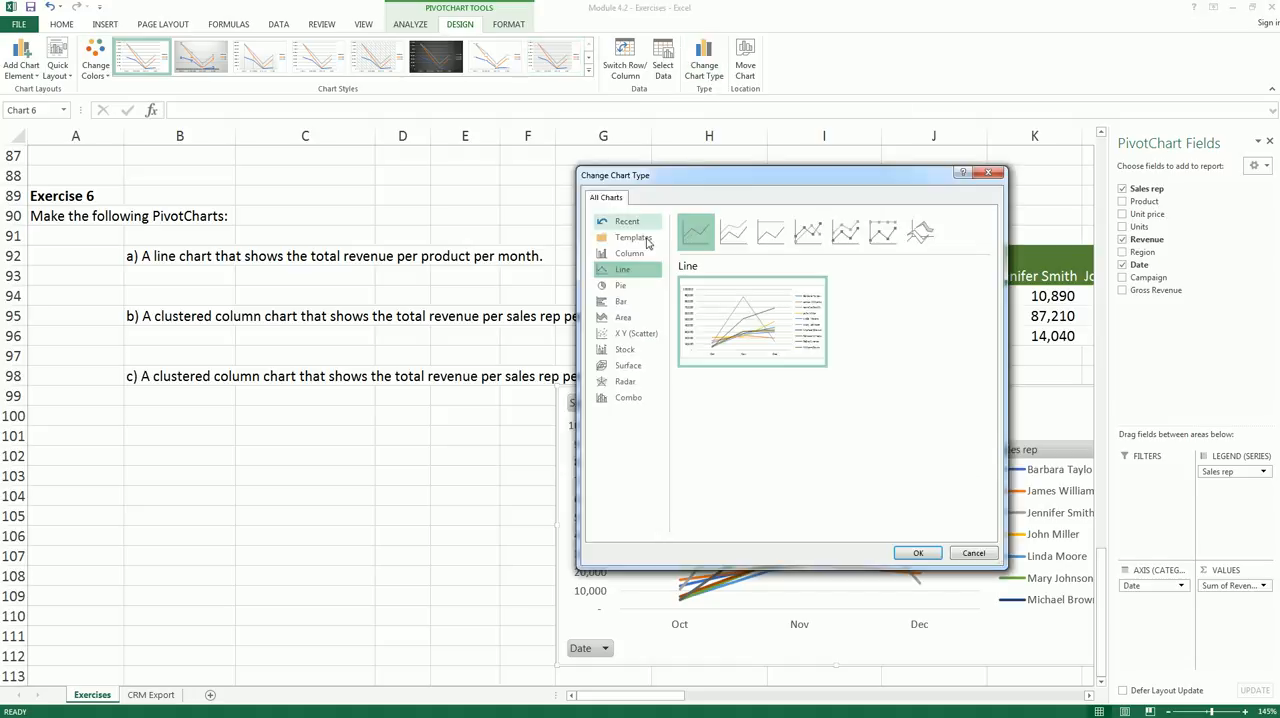
{"action": "left_click", "coordinate": [632, 255]}
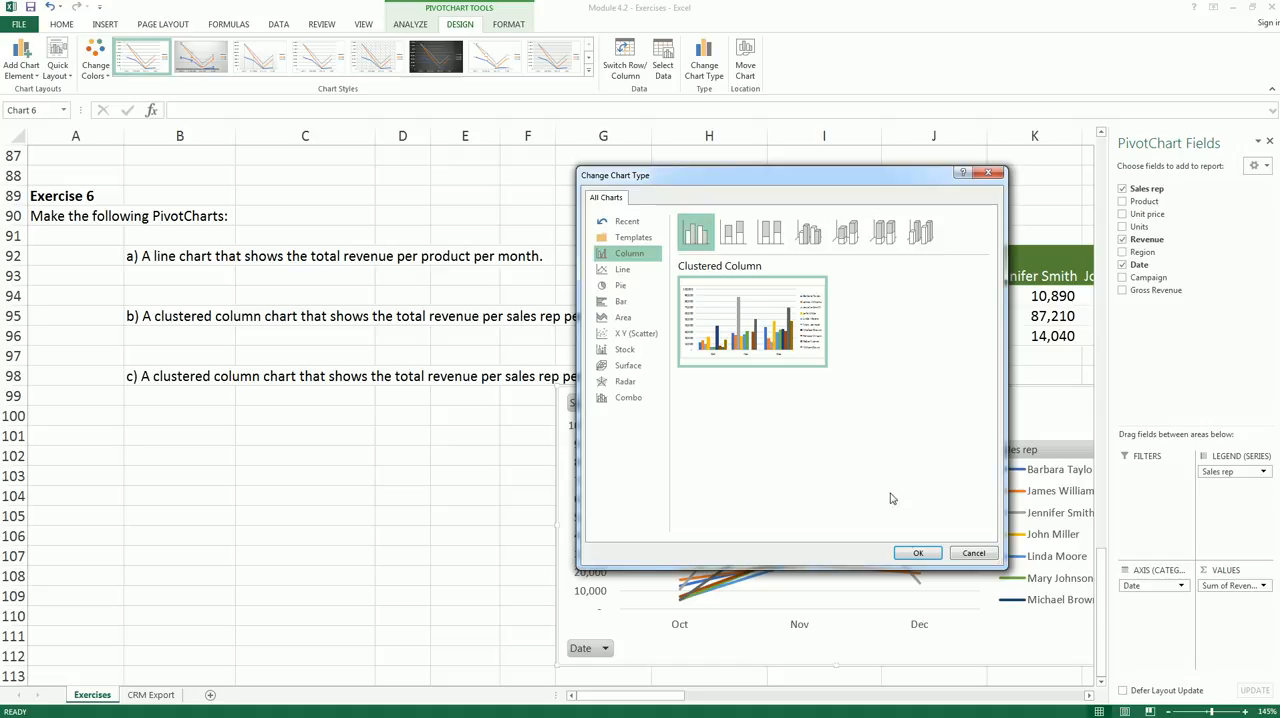
{"action": "left_click", "coordinate": [916, 553]}
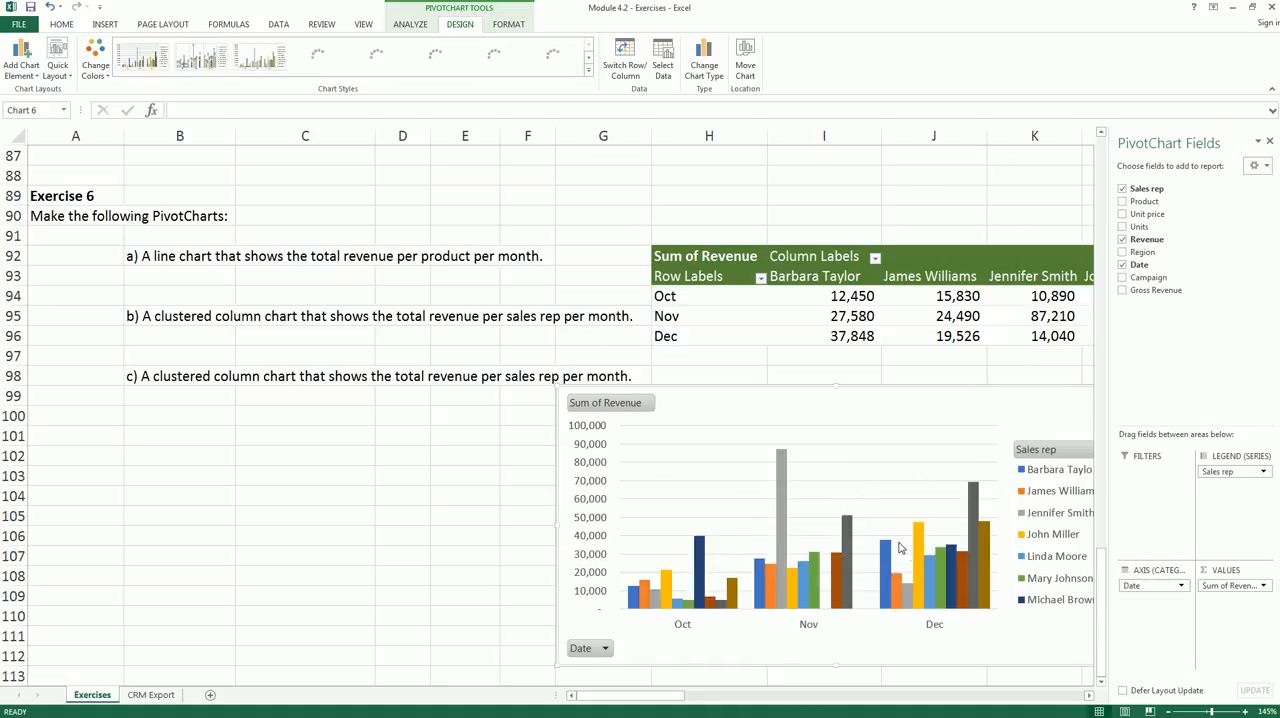
{"action": "left_click", "coordinate": [933, 356]}
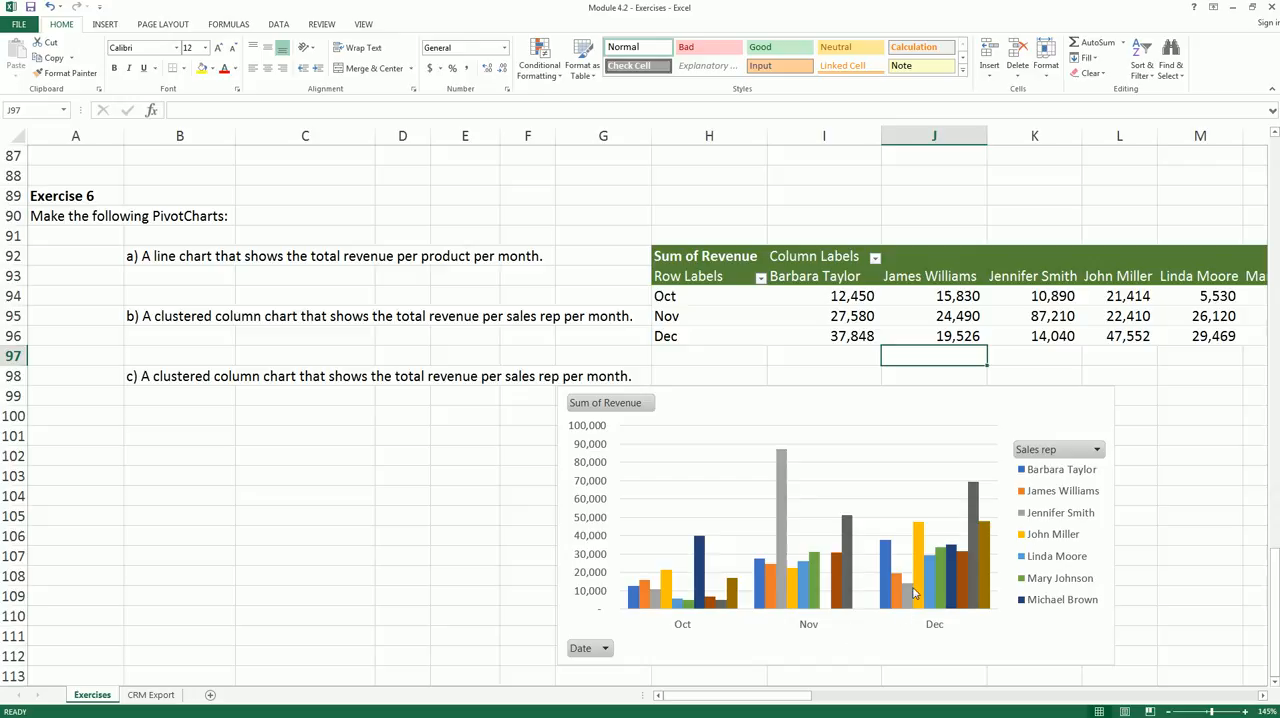
- Swap the PivotChart fields so Sales rep is the axis and Date the legend, and move the chart below the table, around row 104
{"action": "left_click", "coordinate": [936, 399]}
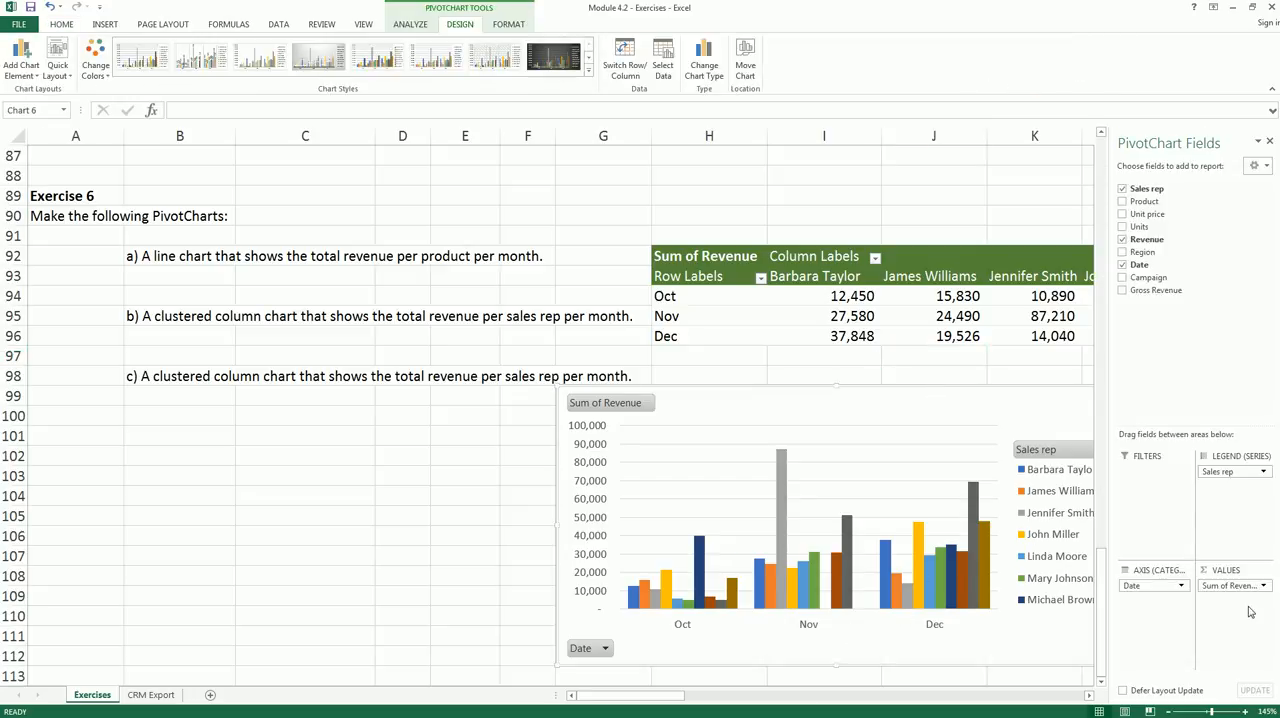
{"action": "left_click", "coordinate": [1149, 588]}
{"action": "mouse_move", "coordinate": [1149, 590]}
{"action": "left_mouse_down"}
{"action": "mouse_move", "coordinate": [1237, 500]}
{"action": "mouse_move", "coordinate": [1226, 472]}
{"action": "mouse_move", "coordinate": [1140, 606]}
{"action": "left_mouse_up"}
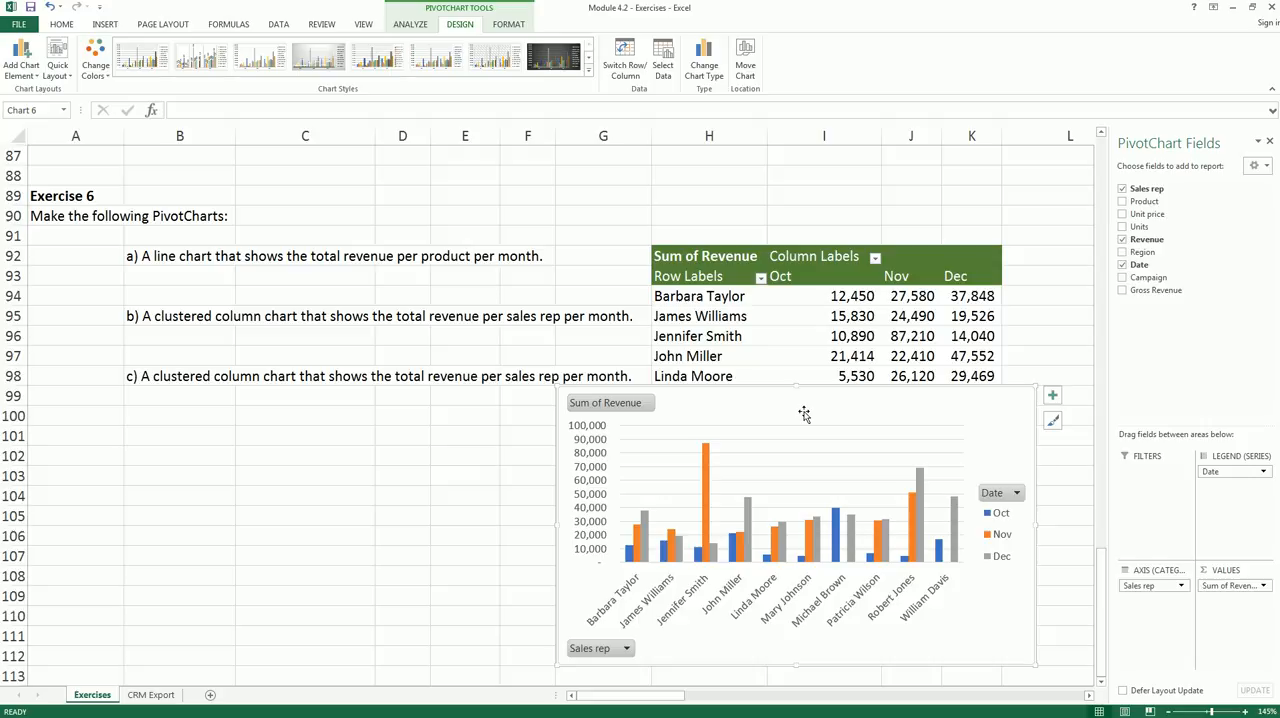
{"action": "left_click_drag", "start_coordinate": [783, 418], "coordinate": [799, 519]}
{"action": "scroll", "coordinate": [434, 512], "scroll_direction": "down", "scroll_amount": 1}
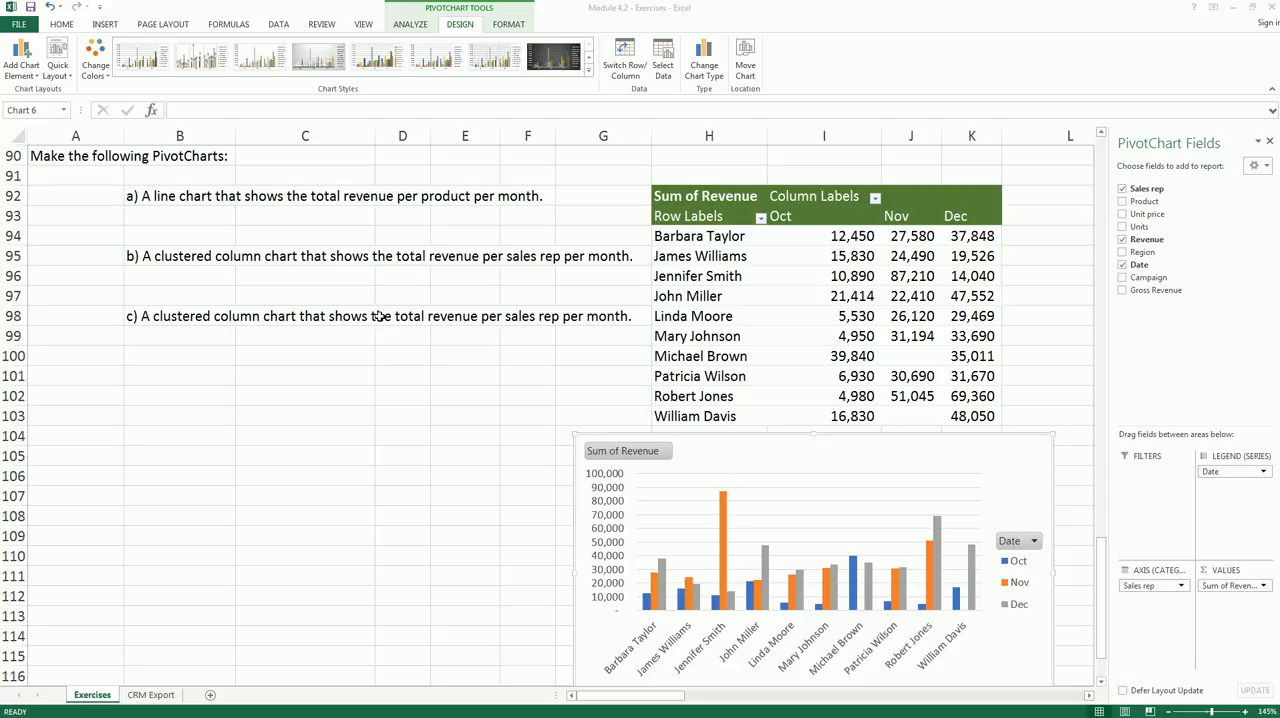
- Edit exercise item c) in cell B98 so it asks for the average revenue per sales rep per month
{"action": "left_click", "coordinate": [189, 320]}
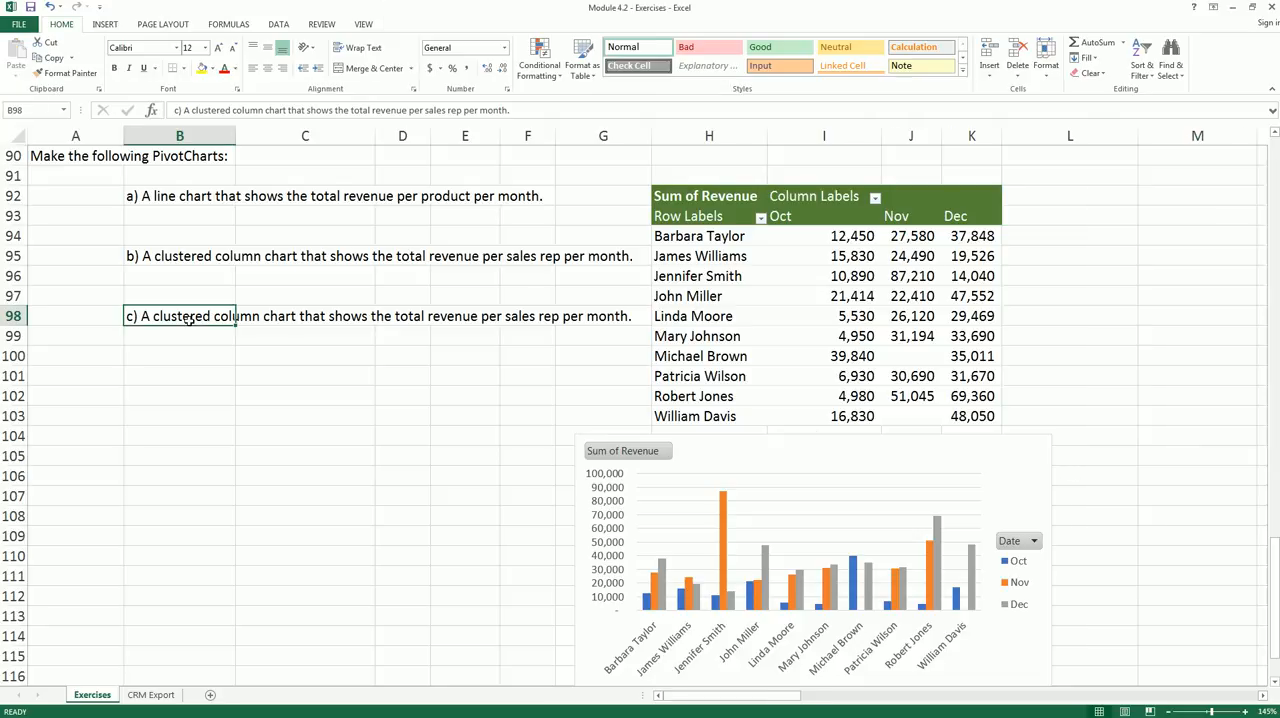
{"action": "left_click", "coordinate": [200, 255]}
{"action": "left_click", "coordinate": [189, 313]}
{"action": "left_click", "coordinate": [372, 109]}
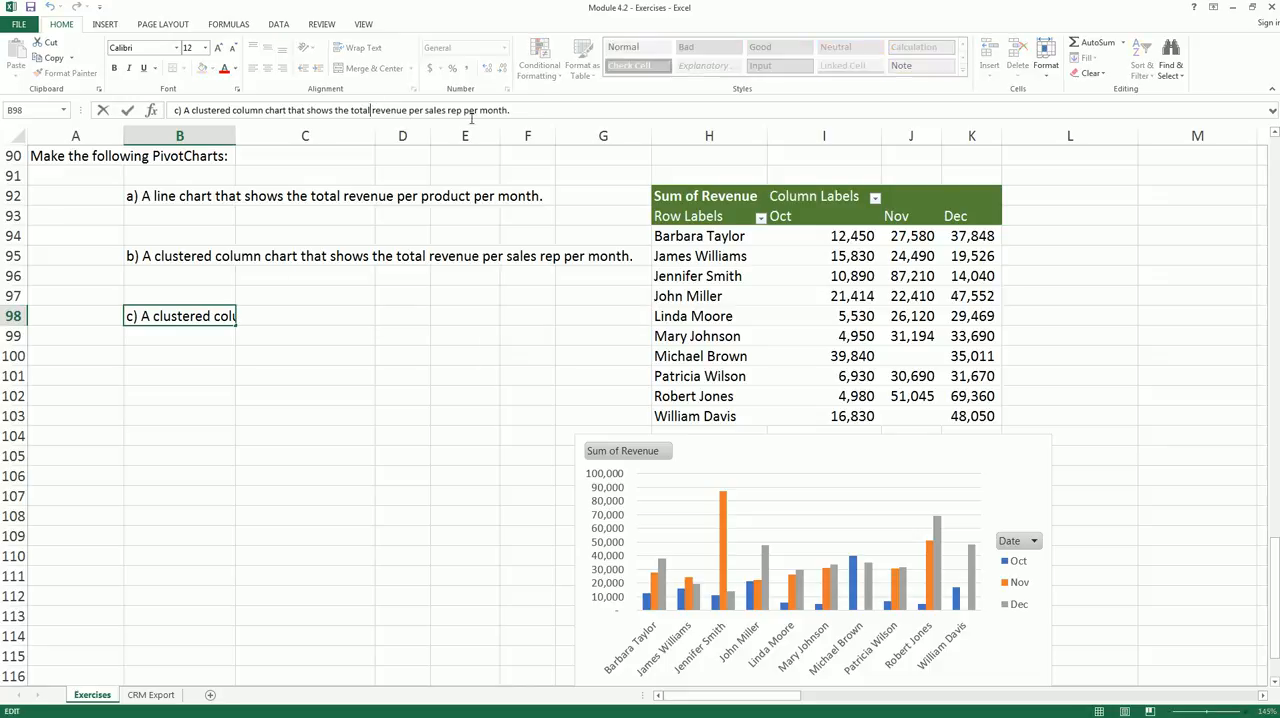
{"action": "key", "text": "BackSpace"}
{"action": "key", "text": "BackSpace"}
{"action": "key", "text": "BackSpace"}
{"action": "key", "text": "BackSpace"}
{"action": "key", "text": "BackSpace"}
{"action": "type", "text": "average"}
{"action": "key", "text": "Return"}
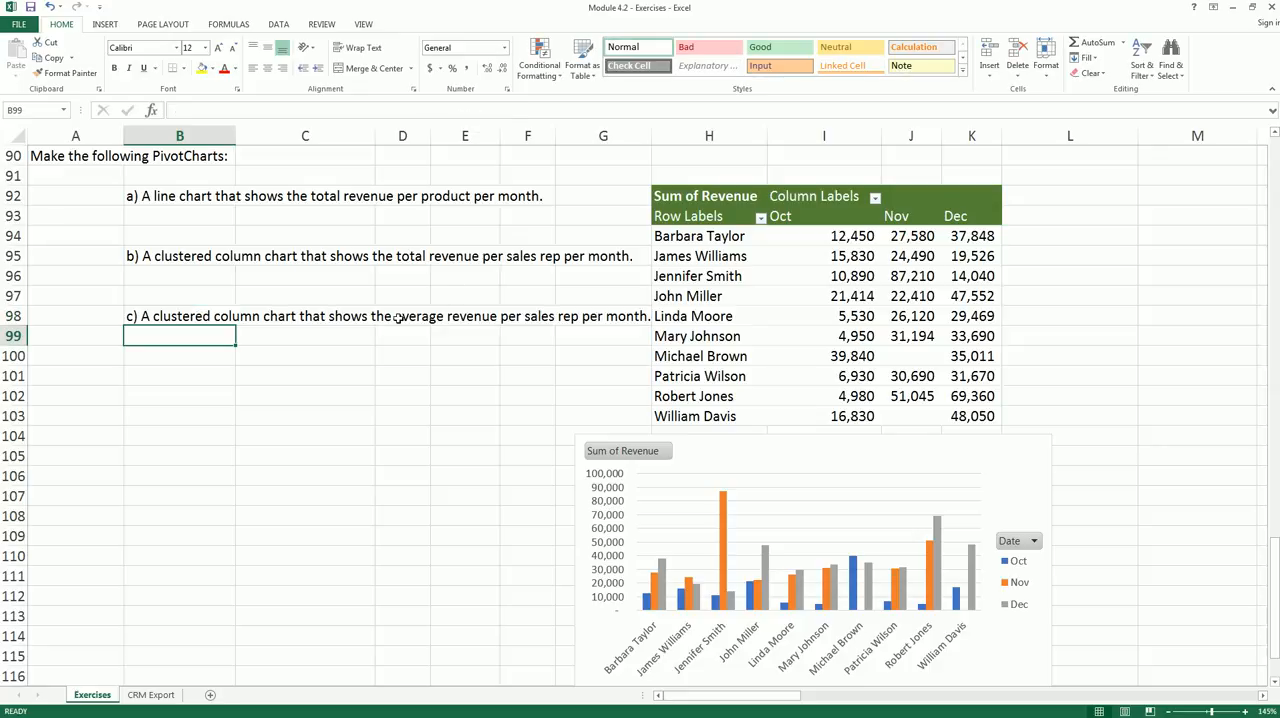
- Set Sales rep as the PivotChart's legend series and Date as its axis category
{"action": "left_click", "coordinate": [977, 457]}
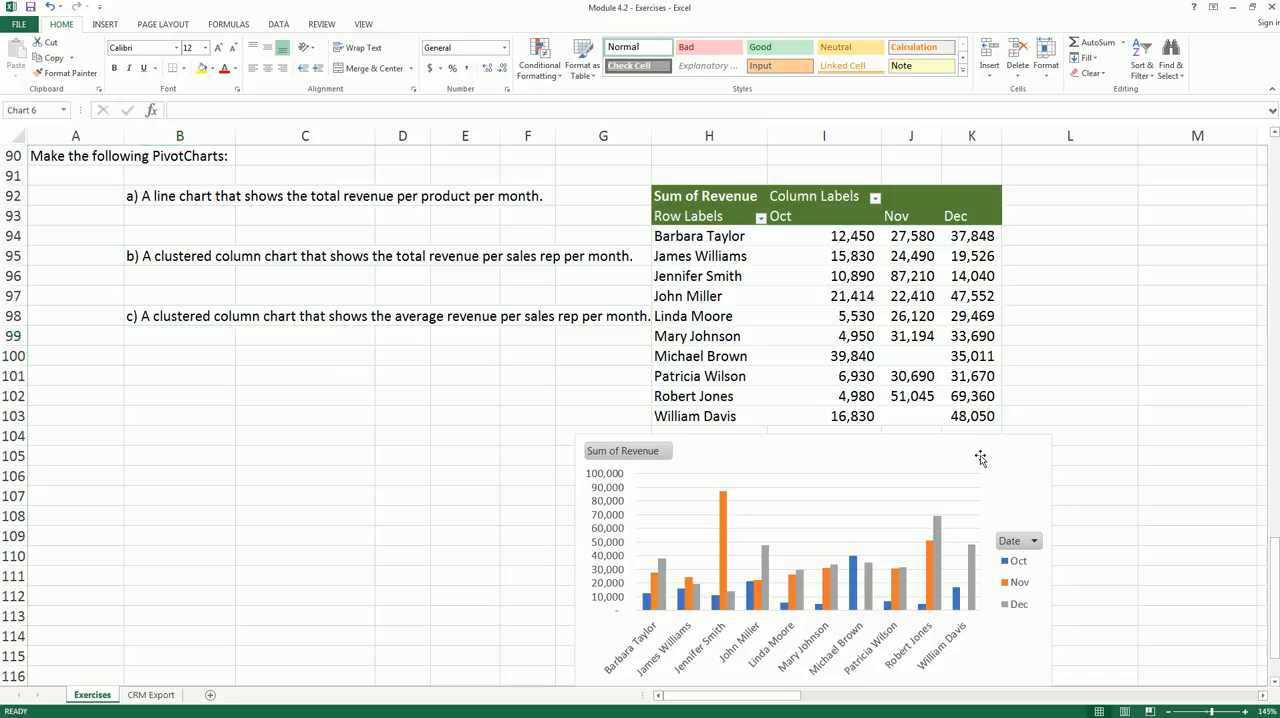
{"action": "left_click_drag", "start_coordinate": [1148, 588], "coordinate": [1231, 478]}
{"action": "left_click_drag", "start_coordinate": [1175, 535], "coordinate": [1164, 594]}
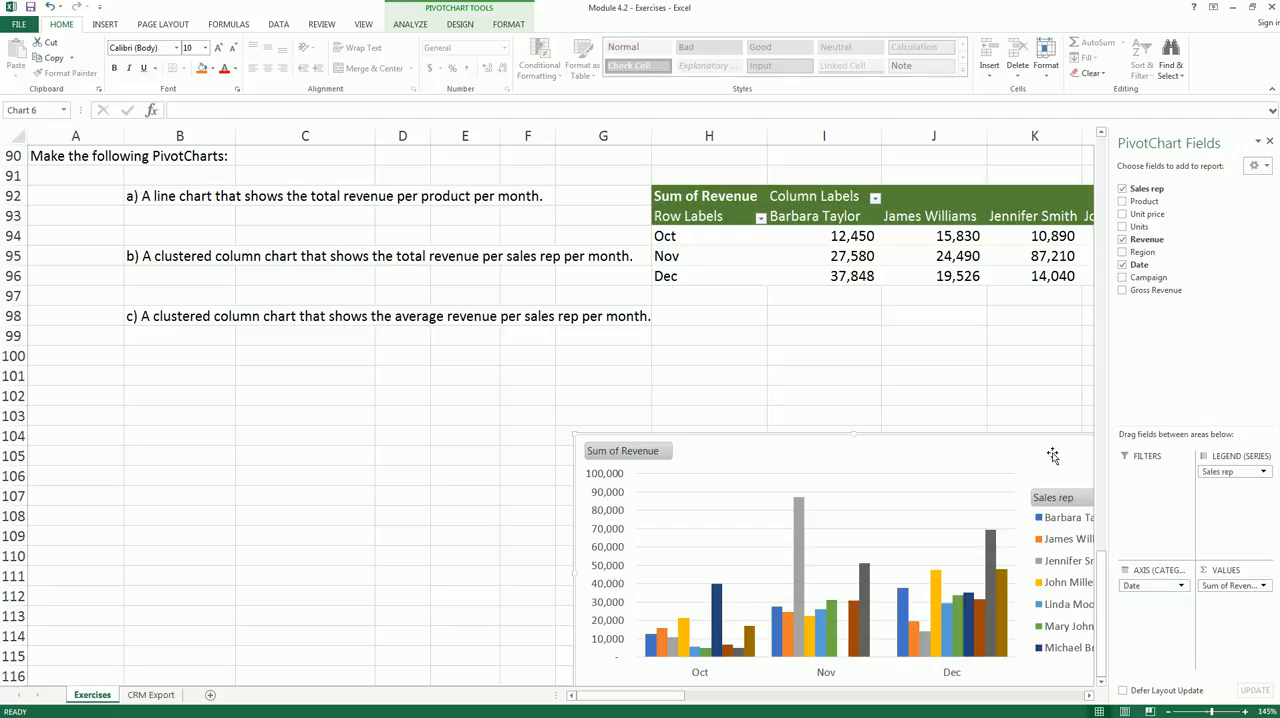
- Summarize the Revenue value field by Average and reposition the PivotChart around row 103, starting near column E
{"action": "left_click", "coordinate": [1263, 586]}
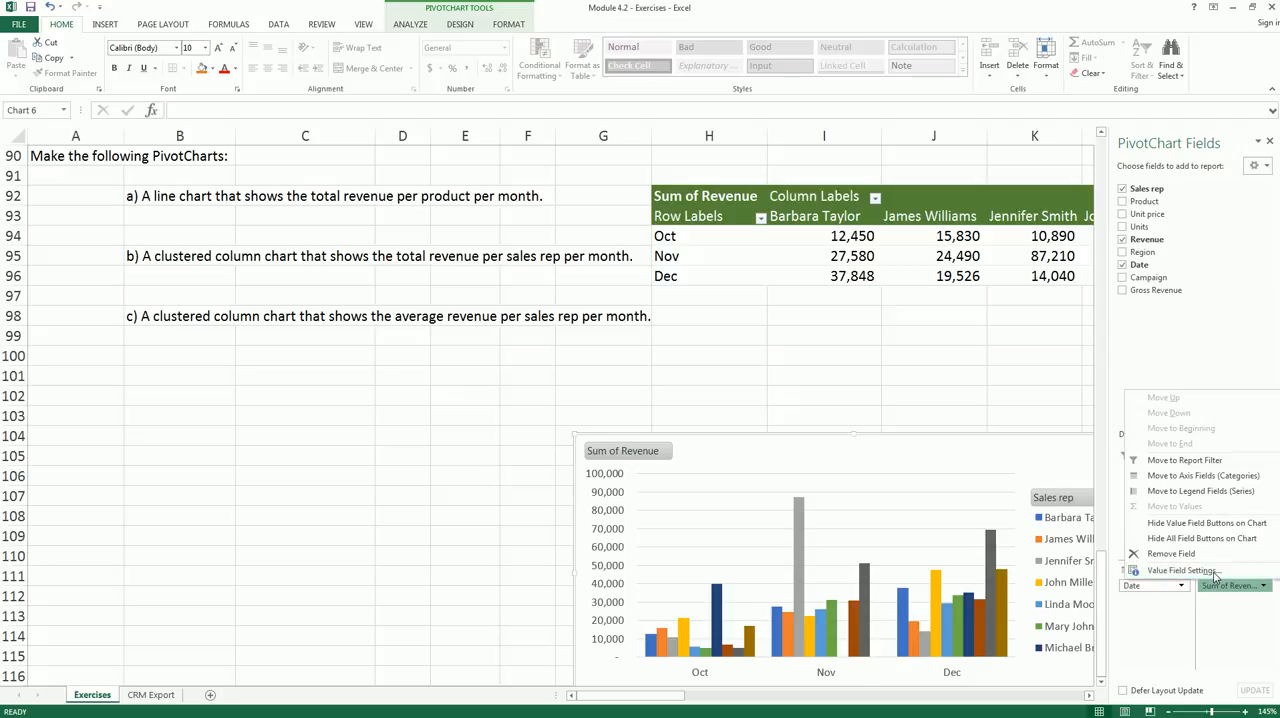
{"action": "left_click", "coordinate": [1160, 570]}
{"action": "left_click", "coordinate": [644, 584]}
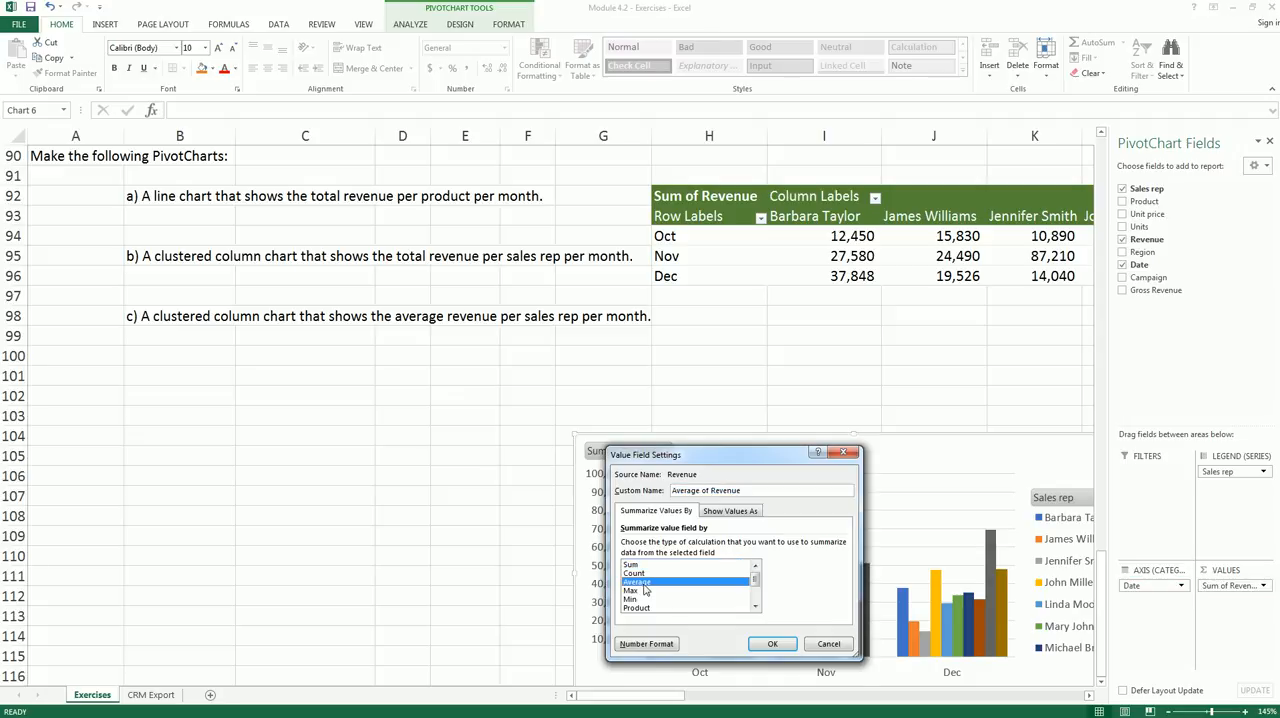
{"action": "left_click", "coordinate": [772, 643]}
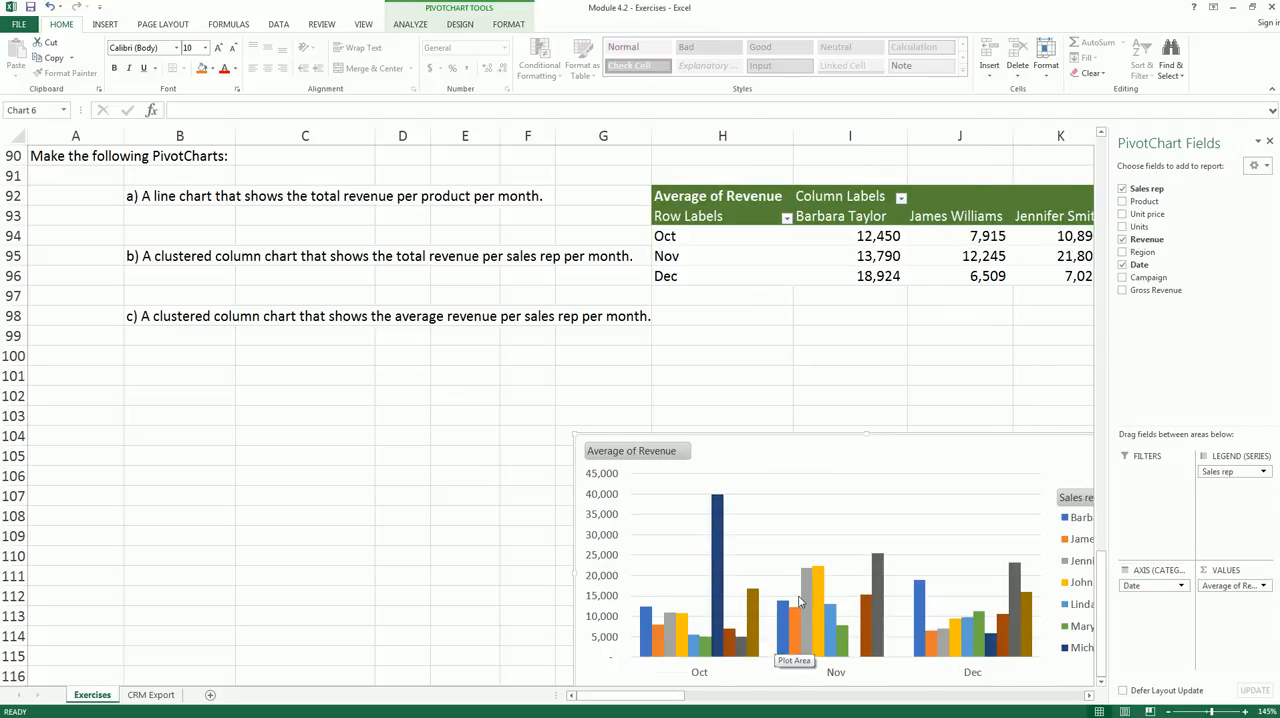
{"action": "left_click_drag", "start_coordinate": [871, 467], "coordinate": [737, 441]}
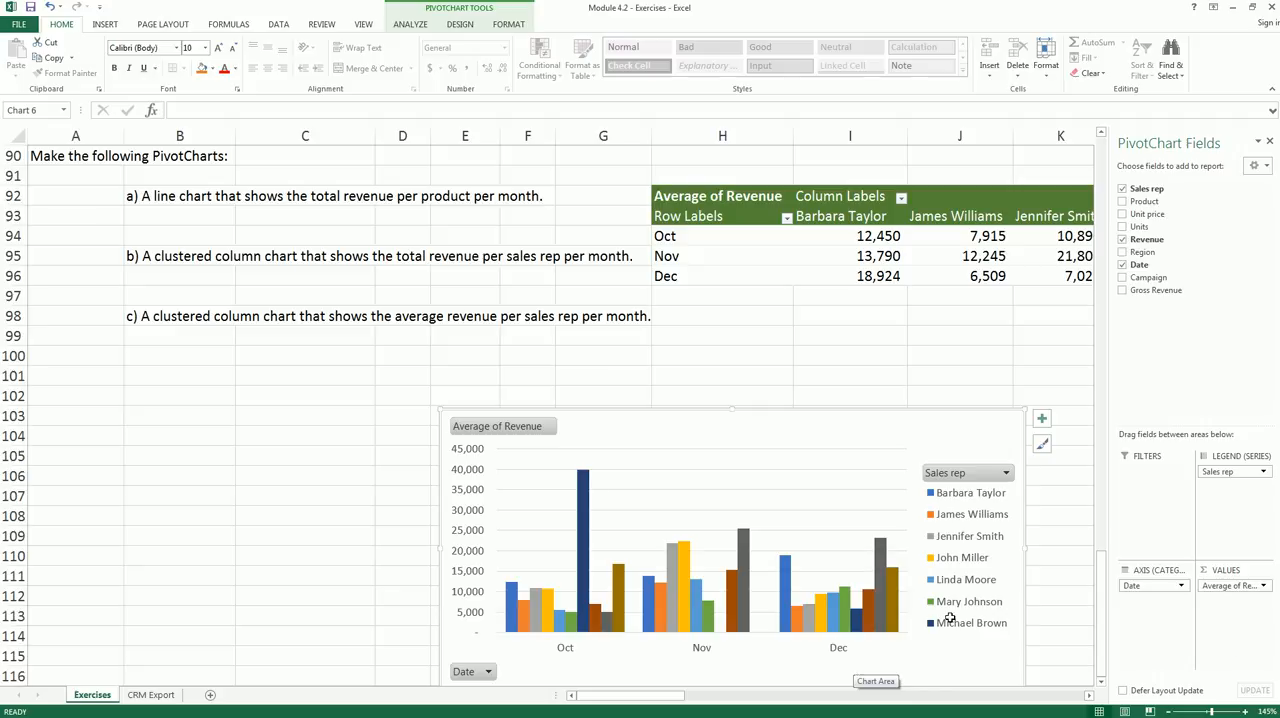
- Review the Min, Max, Count and Sum summary options for the Revenue value field, keeping Average selected
{"action": "left_click", "coordinate": [1265, 587]}
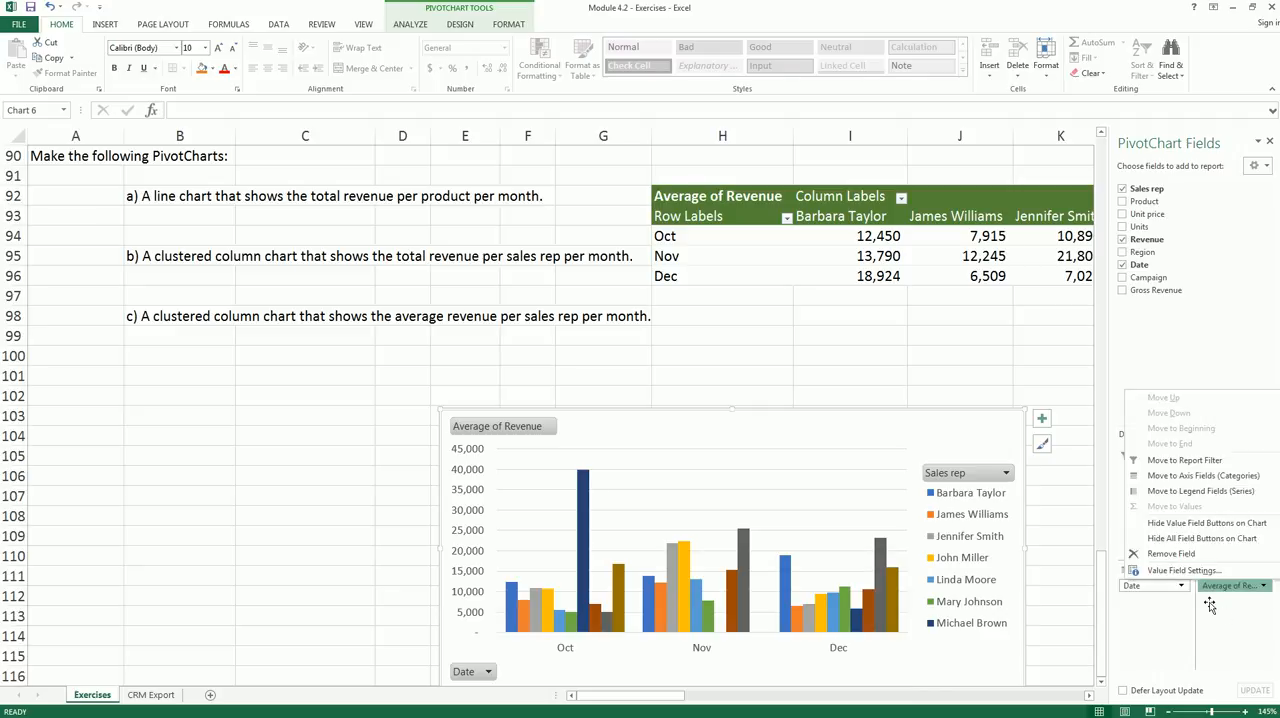
{"action": "left_click", "coordinate": [1140, 572]}
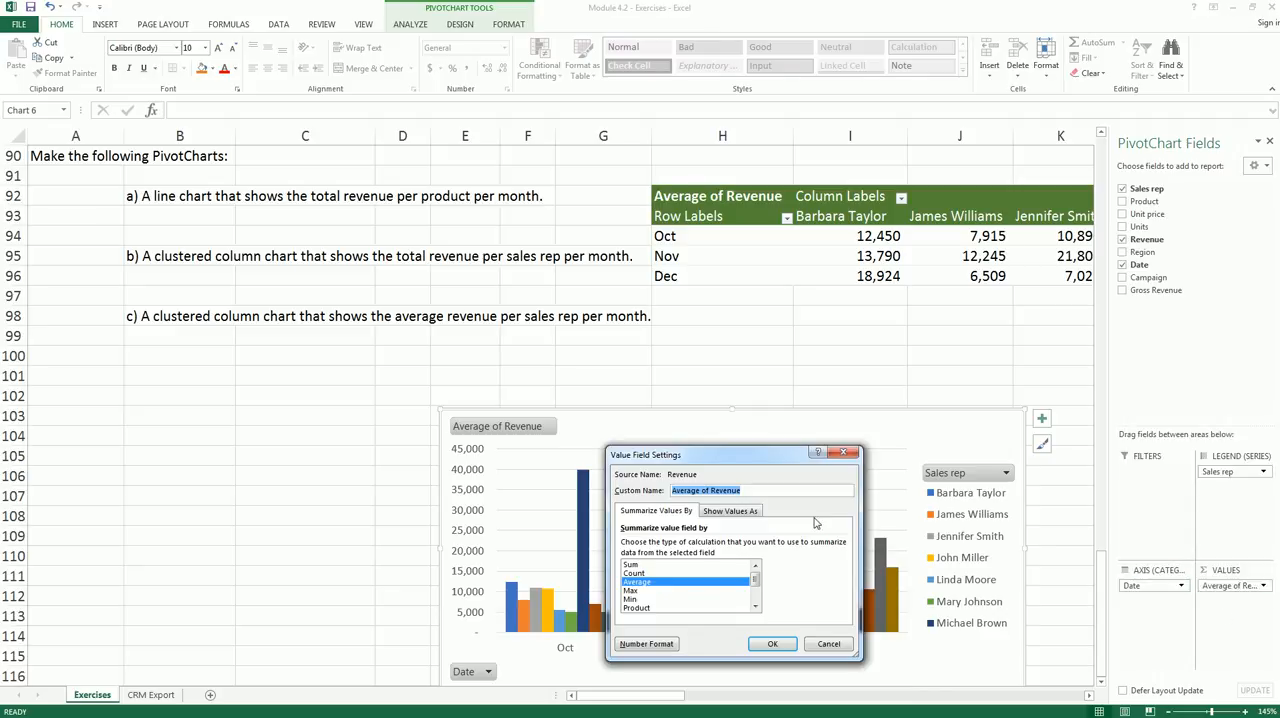
{"action": "left_click", "coordinate": [638, 600]}
{"action": "left_click", "coordinate": [639, 591]}
{"action": "left_click", "coordinate": [639, 582]}
{"action": "left_click", "coordinate": [639, 574]}
{"action": "left_click", "coordinate": [633, 565]}
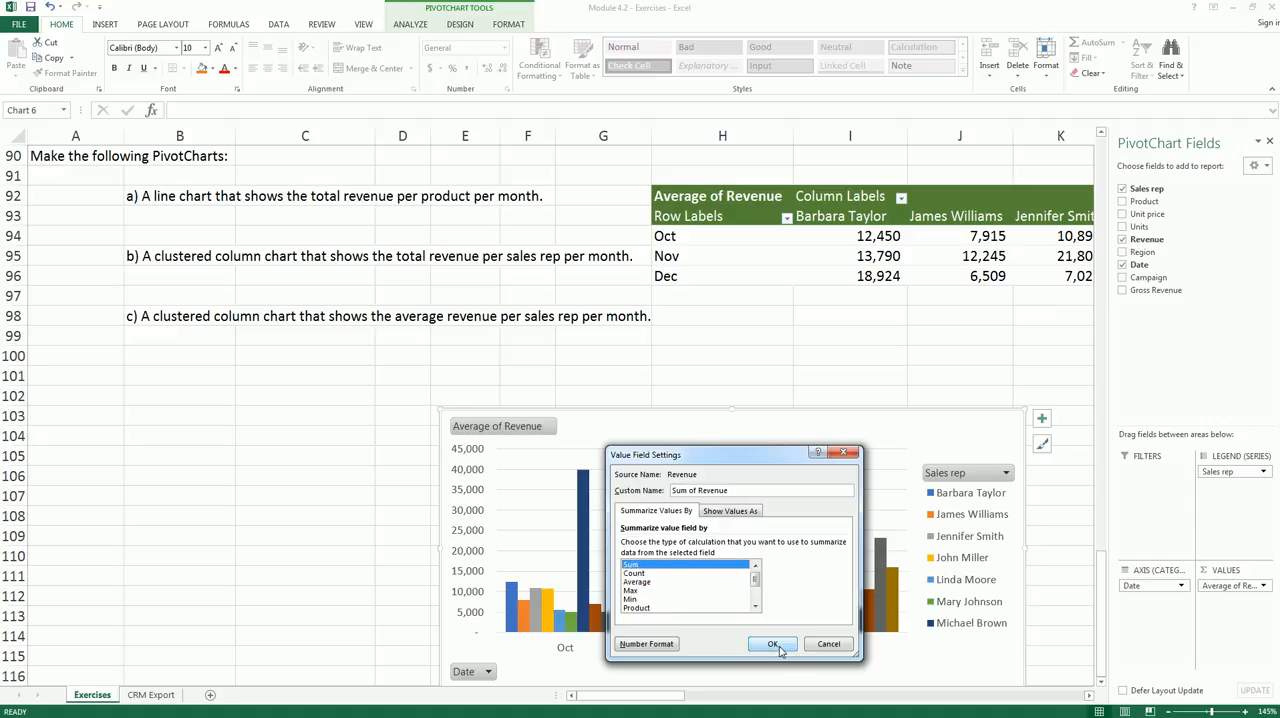
{"action": "left_click", "coordinate": [651, 591]}
{"action": "left_click", "coordinate": [678, 583]}
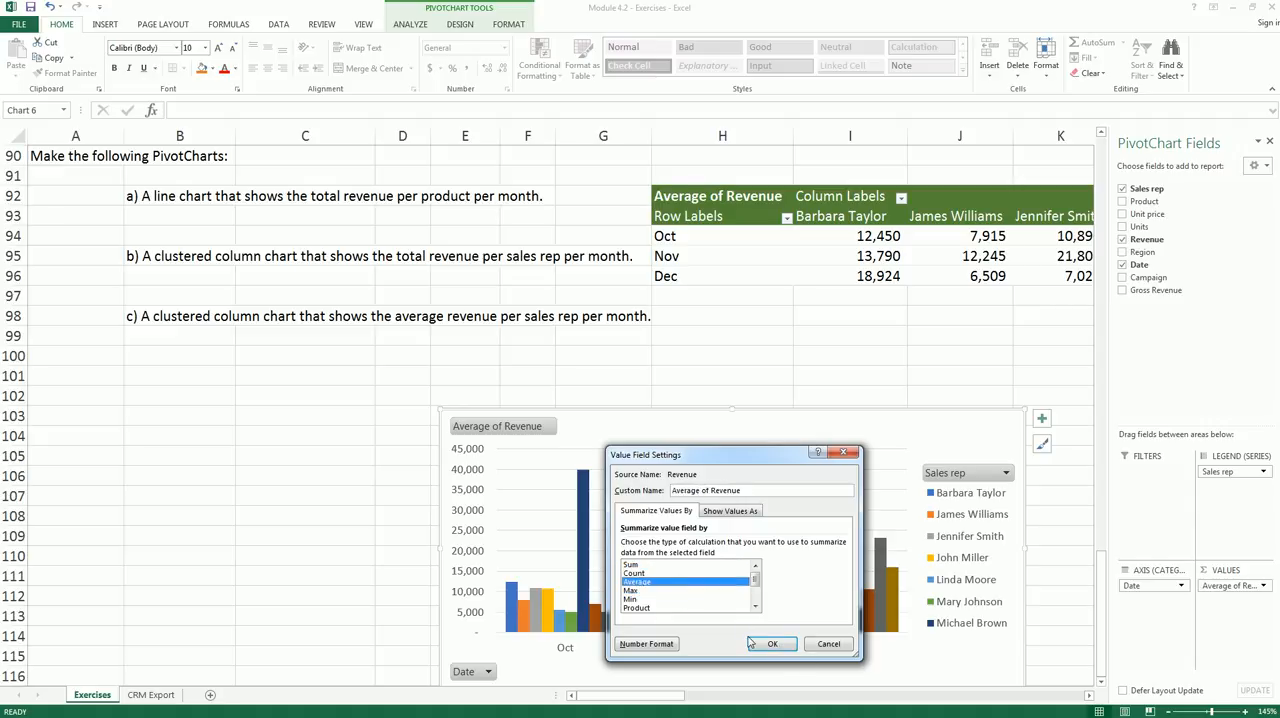
{"action": "left_click", "coordinate": [768, 643]}
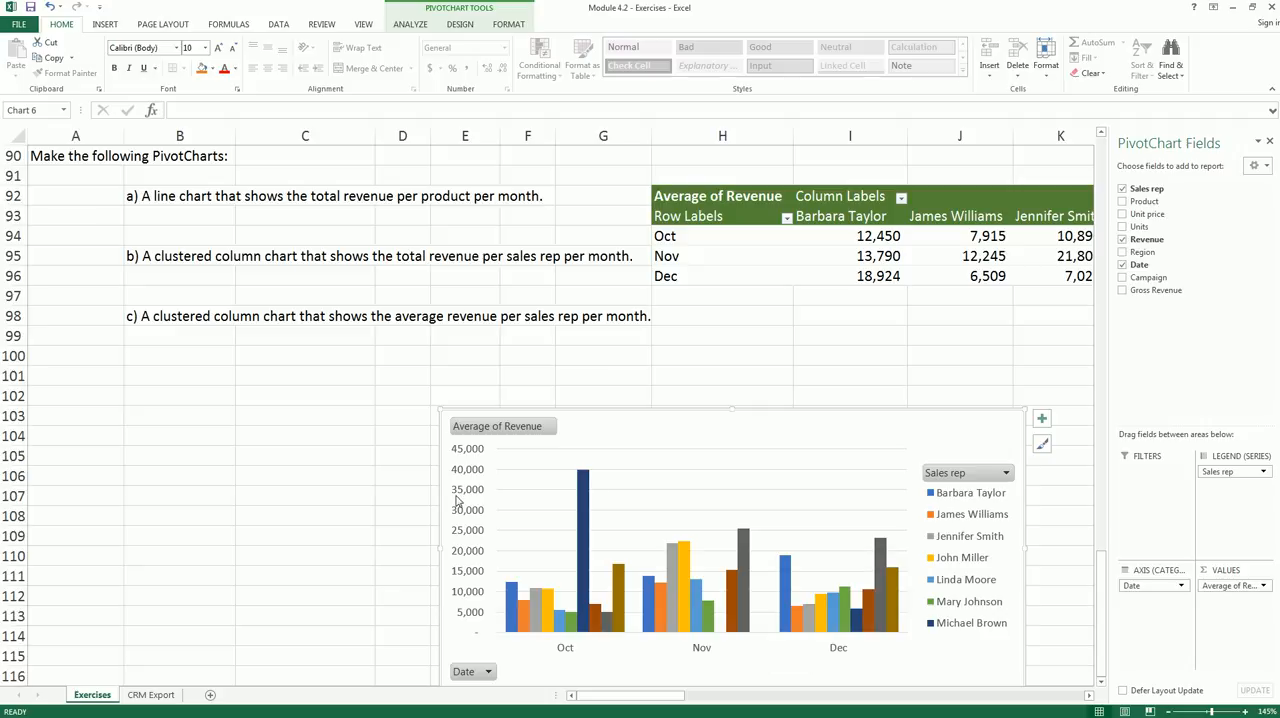
{"action": "left_click", "coordinate": [312, 512]}
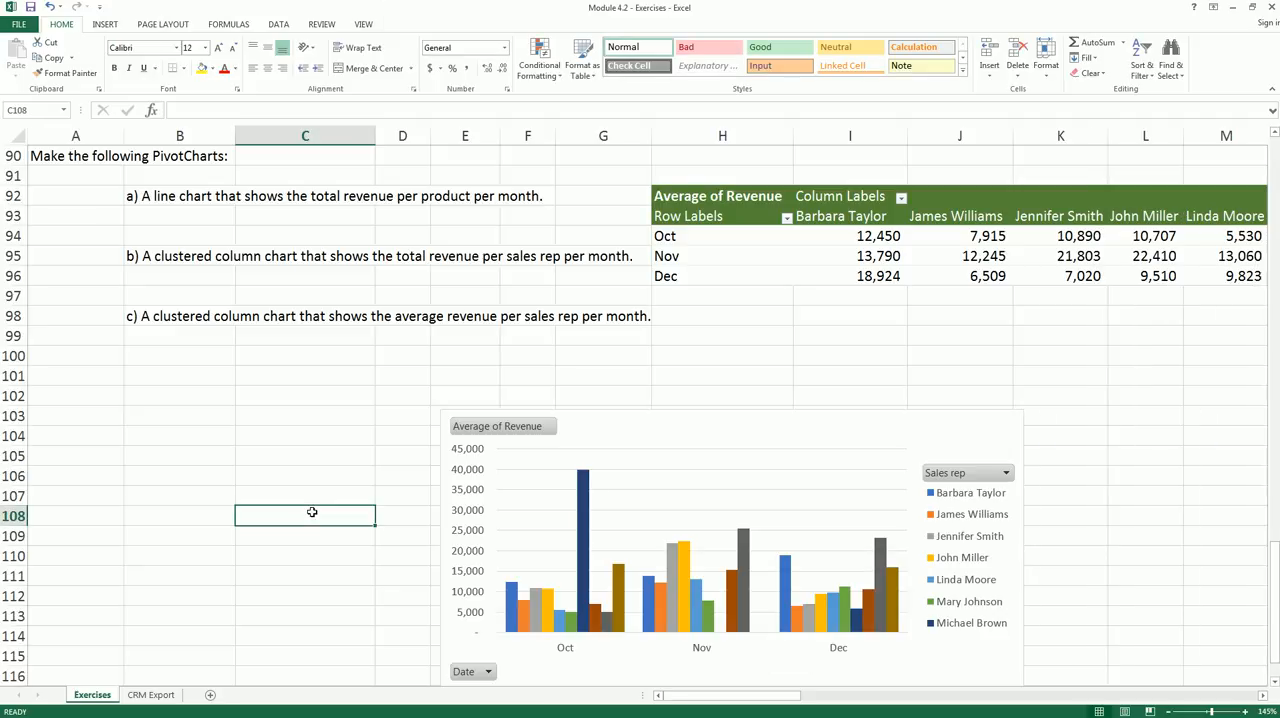